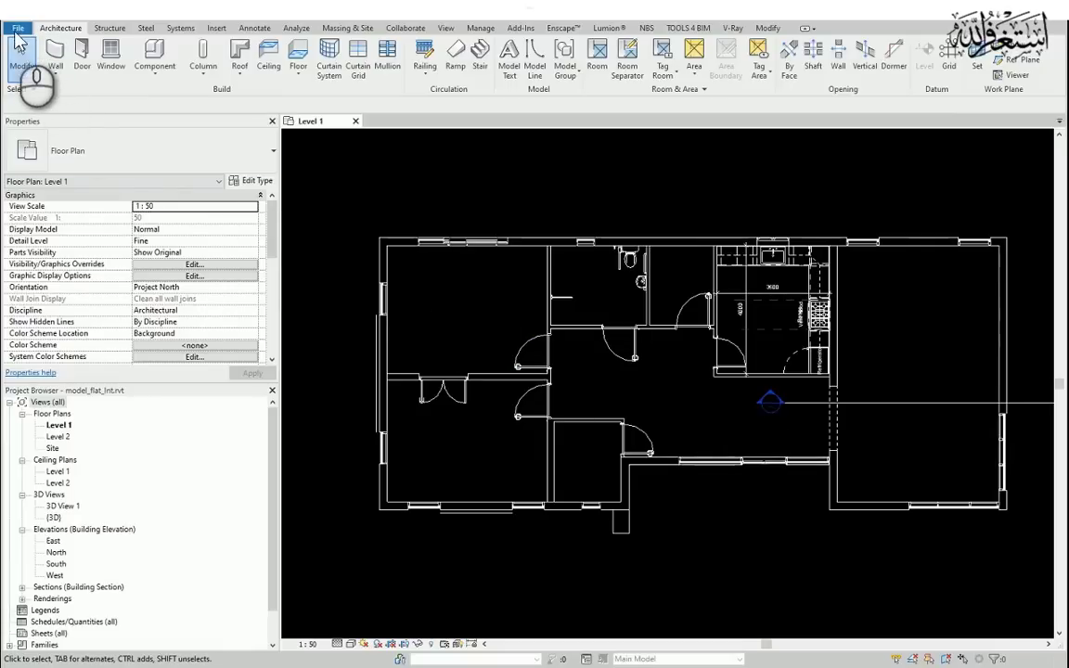
# Create a new family from the Profile.rft template.
pyautogui.click(18, 29)
pyautogui.moveTo(46, 78)
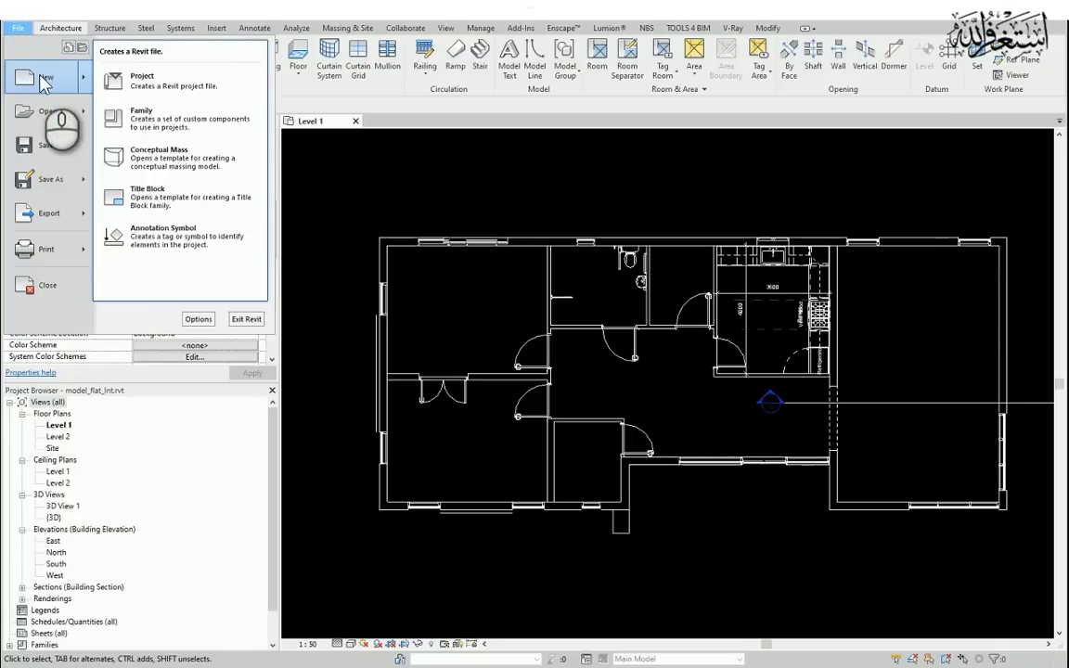
pyautogui.click(149, 116)
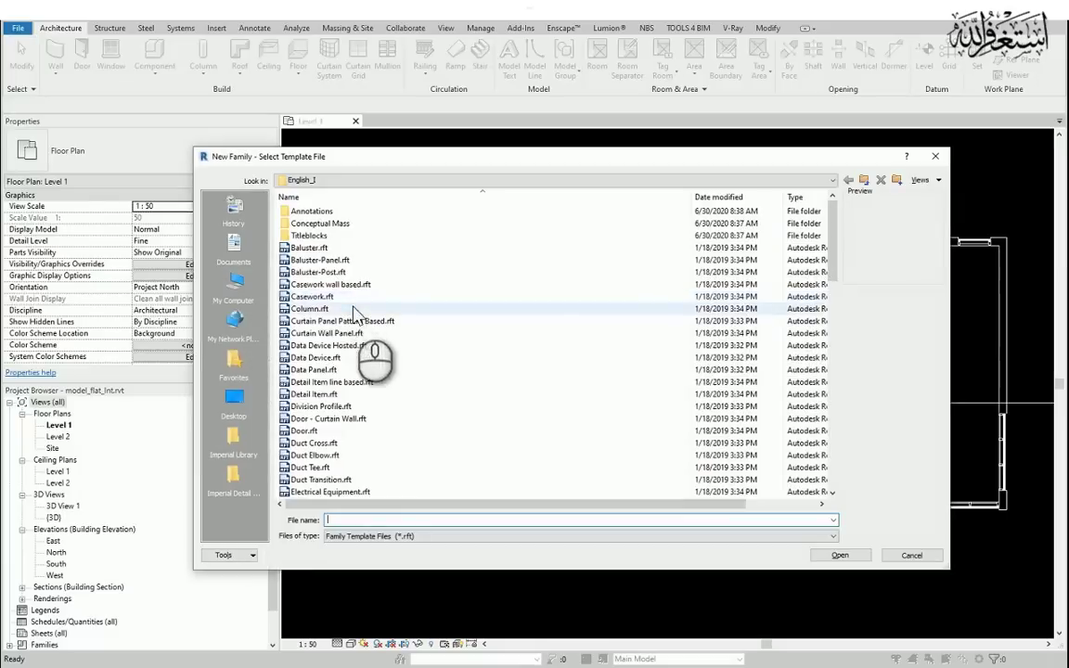
pyautogui.scroll(-15, 313, 399)
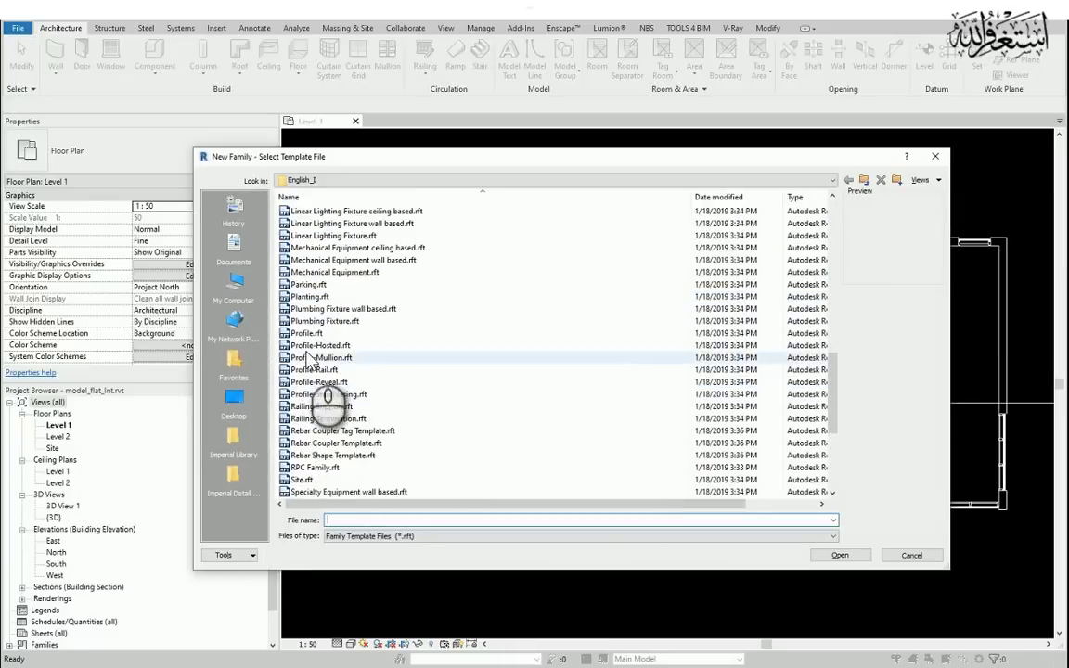
pyautogui.click(304, 334)
pyautogui.click(832, 555)
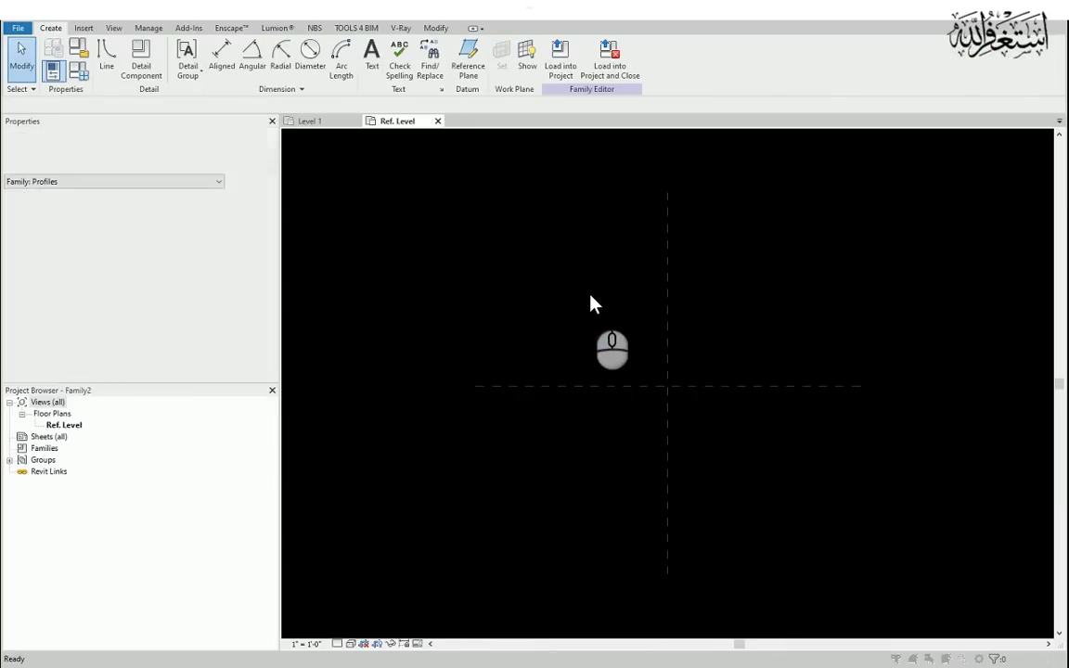
# Set the family's length units to centimeters.
pyautogui.press('u')
pyautogui.press('n')
pyautogui.click(552, 247)
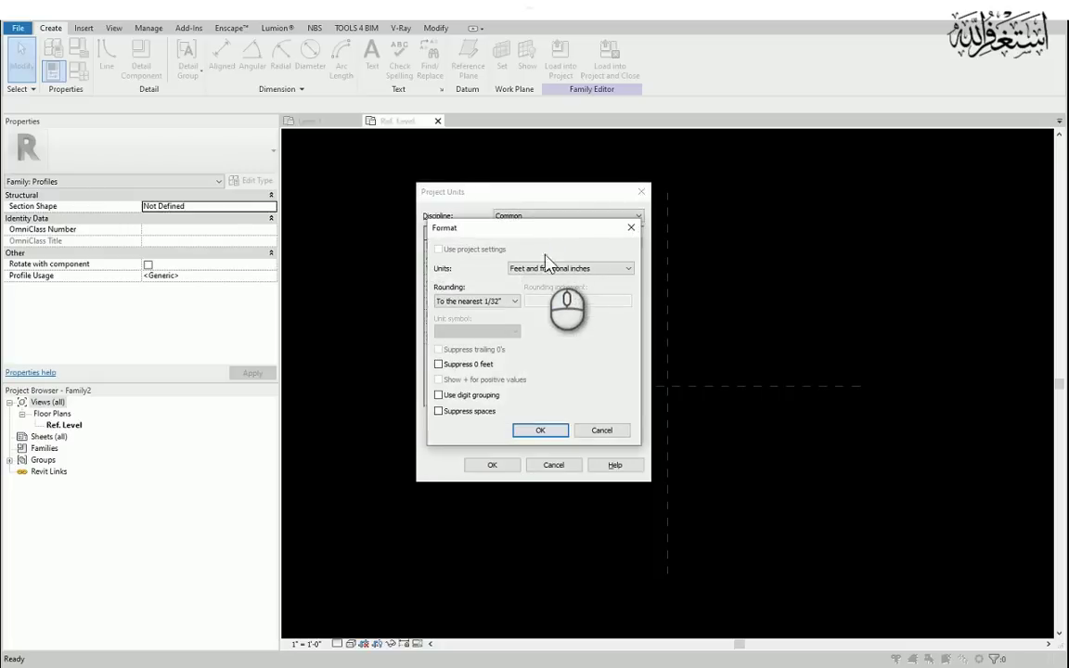
pyautogui.click(546, 268)
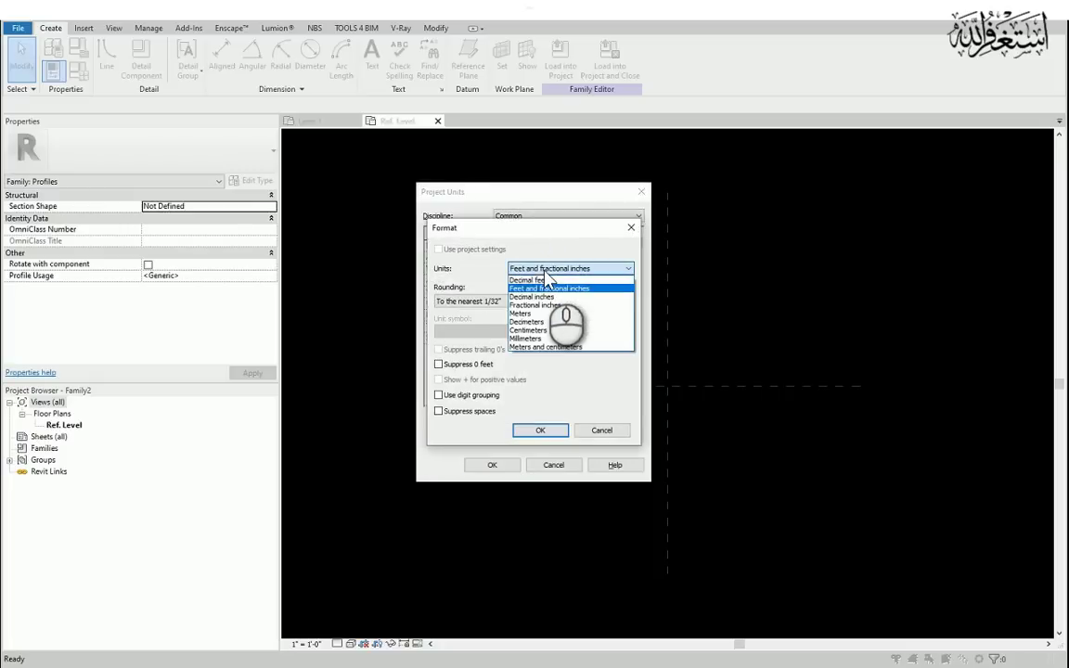
pyautogui.click(546, 329)
pyautogui.click(536, 431)
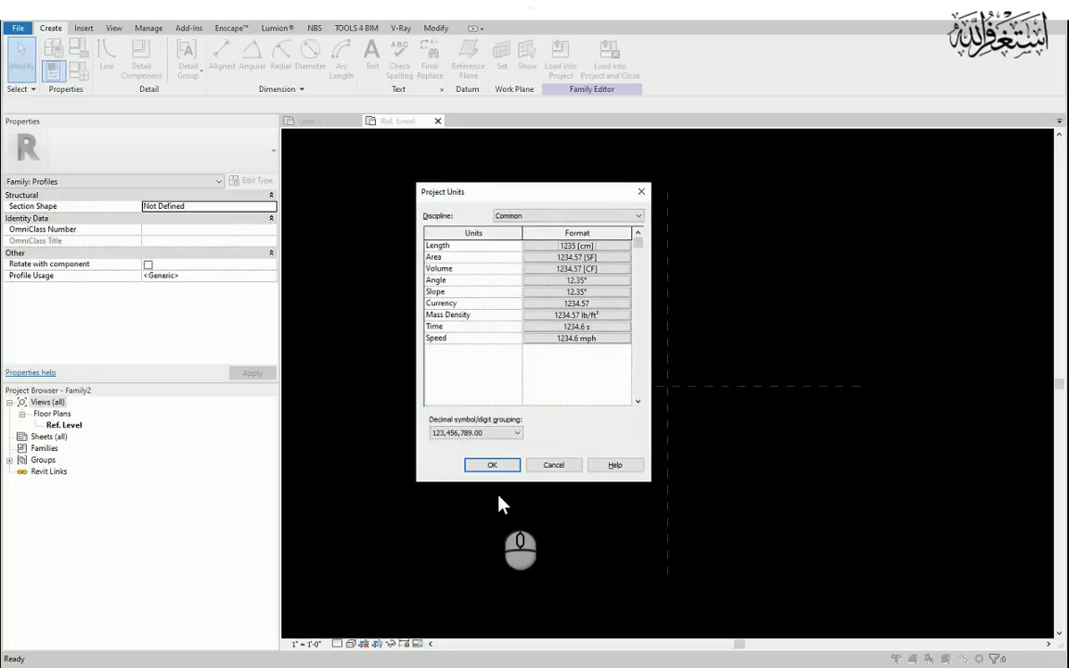
pyautogui.click(492, 465)
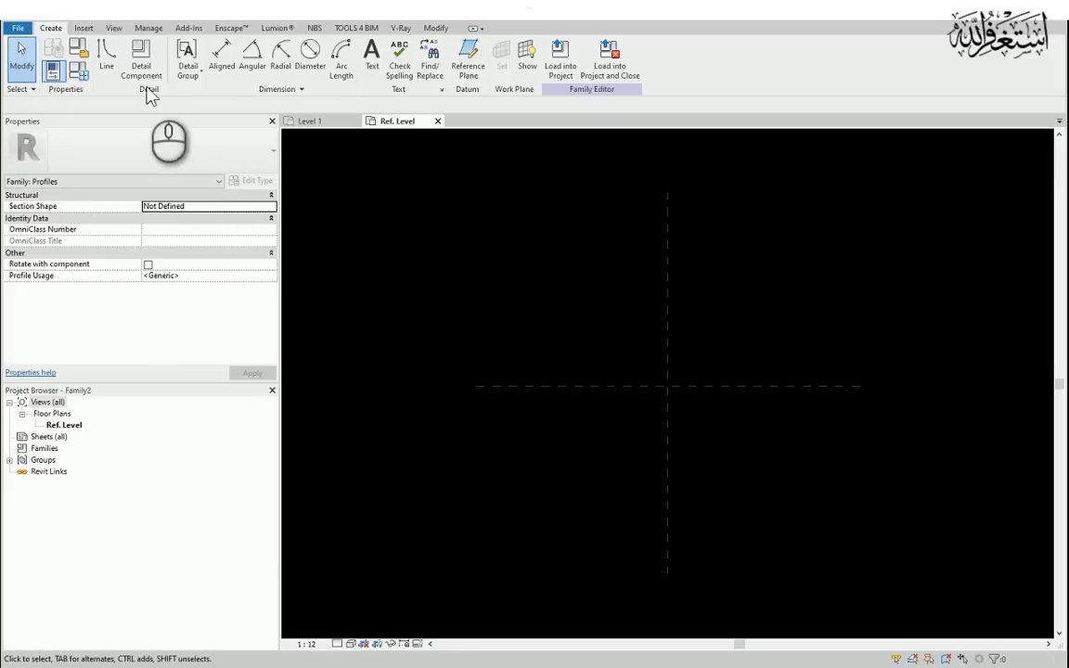
# Draw the profile's vertical back line up from the reference planes' intersection, then its horizontal top edge and a 2 cm drop at the outer end.
pyautogui.click(105, 53)
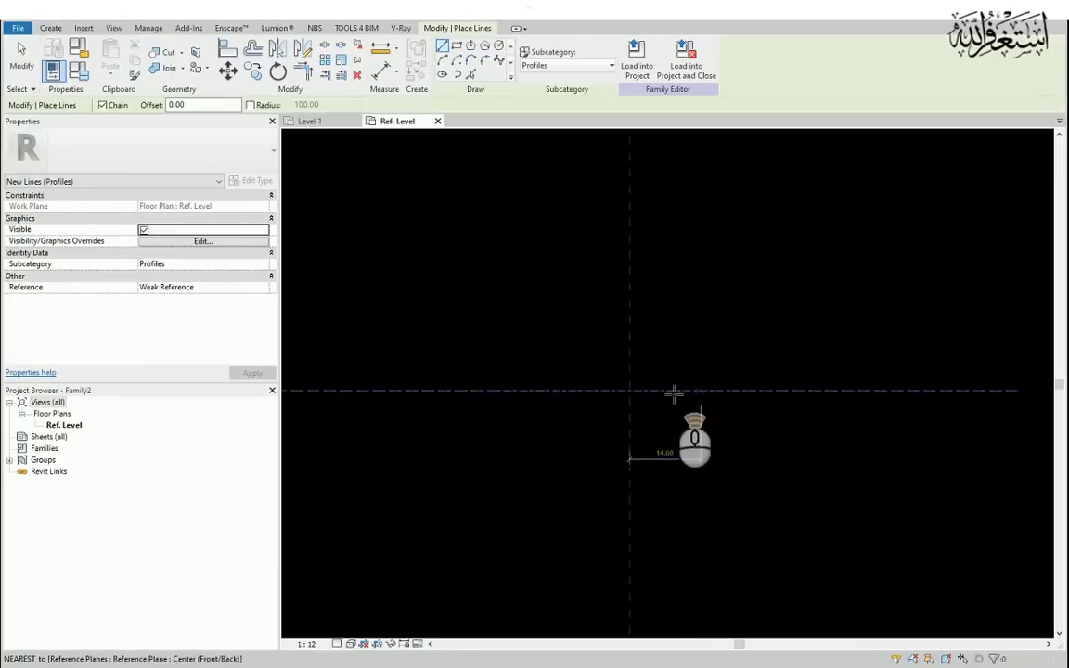
pyautogui.scroll(1, 673, 393)
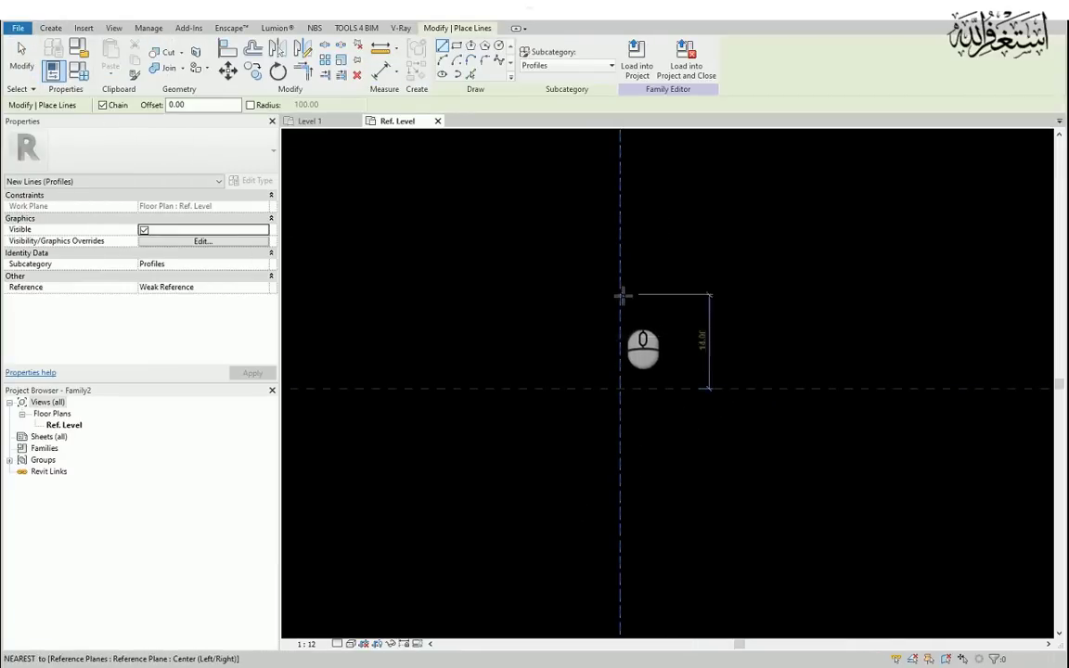
pyautogui.click(618, 381)
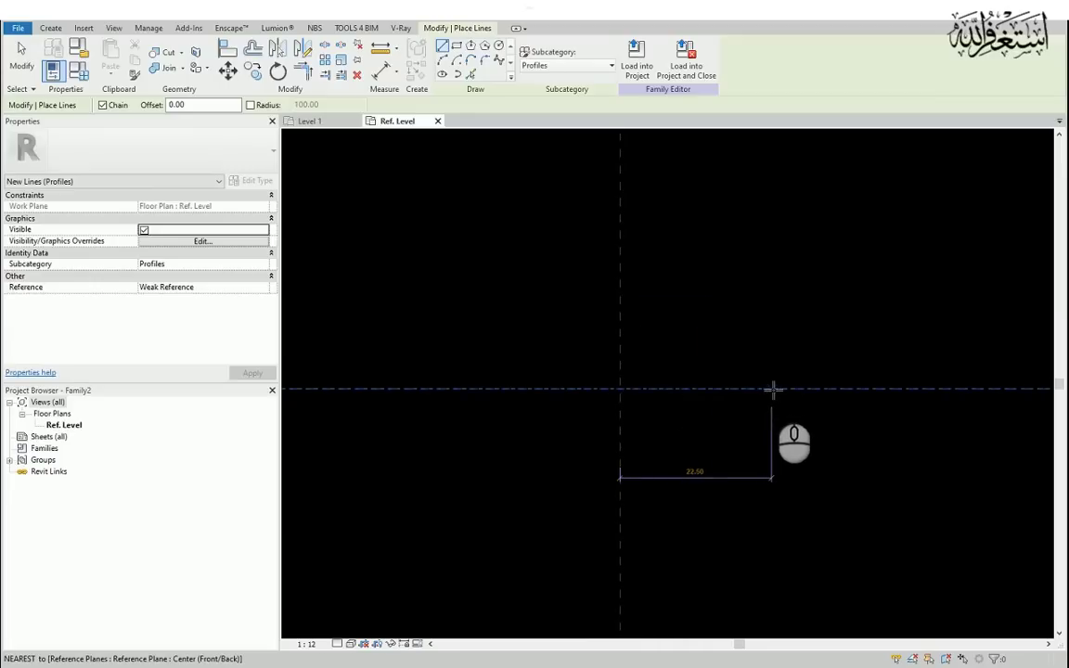
pyautogui.press('Escape')
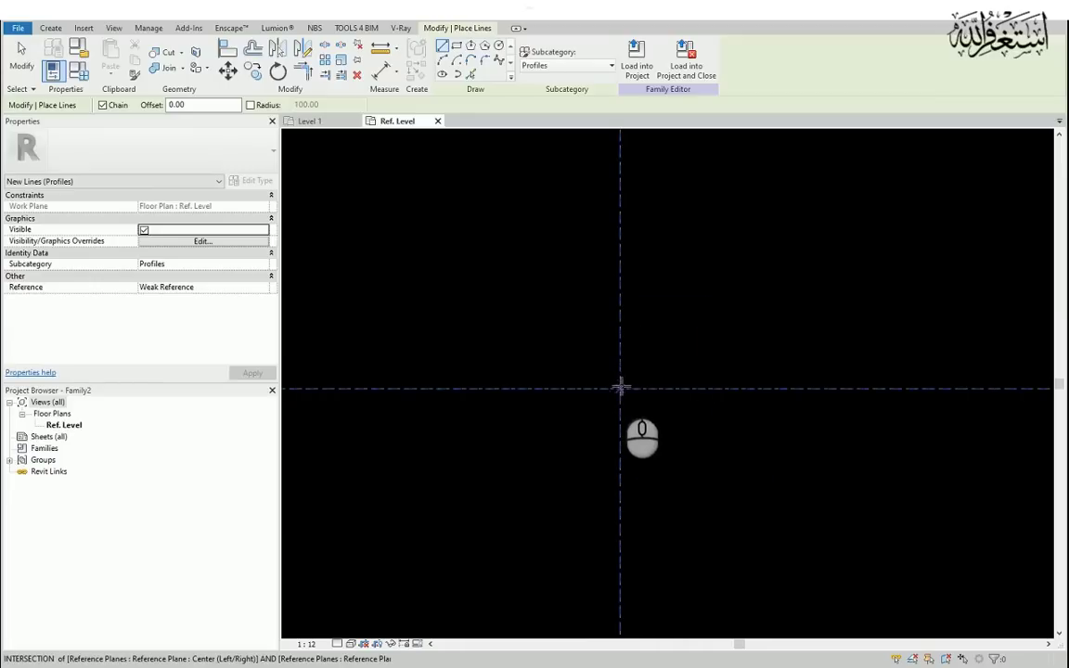
pyautogui.click(620, 388)
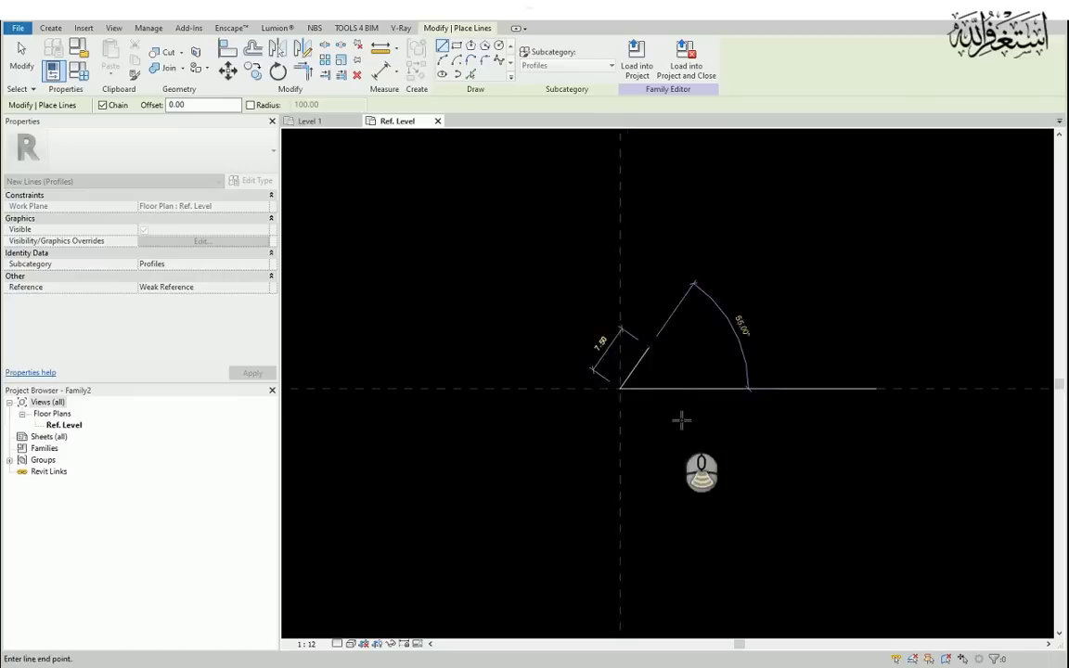
pyautogui.scroll(-1, 682, 417)
pyautogui.moveTo(640, 279); pyautogui.dragTo(646, 333, button='middle')
pyautogui.click(650, 292)
pyautogui.click(499, 292)
pyautogui.scroll(3, 494, 305)
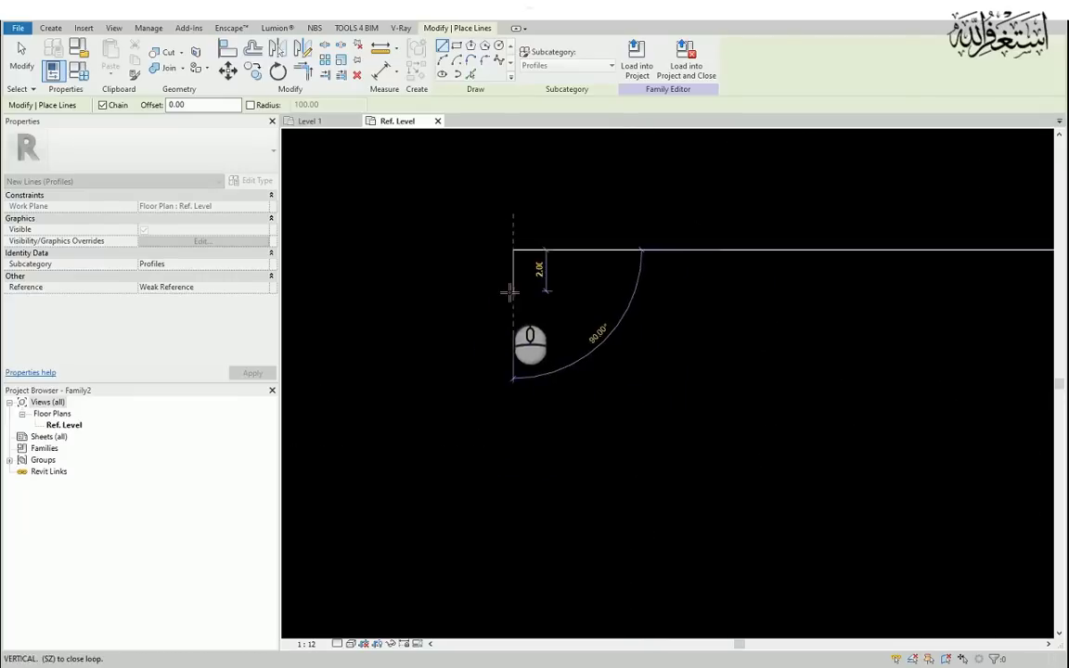
pyautogui.click(512, 292)
# Continue the stepped outline with the top slab's underside, a 9 cm drop, a 1 cm notch and a 5 cm horizontal ledge.
pyautogui.click(546, 288)
pyautogui.scroll(-2, 601, 279)
pyautogui.click(665, 279)
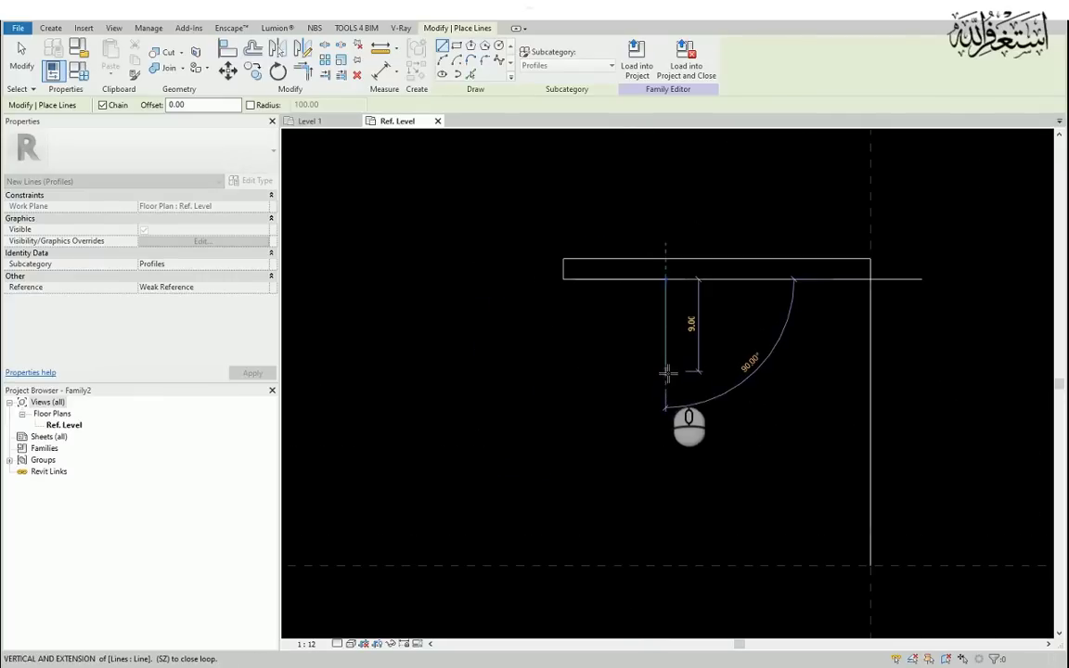
pyautogui.click(665, 372)
pyautogui.scroll(2, 686, 373)
pyautogui.click(670, 371)
pyautogui.click(669, 387)
pyautogui.moveTo(723, 389); pyautogui.dragTo(697, 335, button='middle')
pyautogui.click(720, 332)
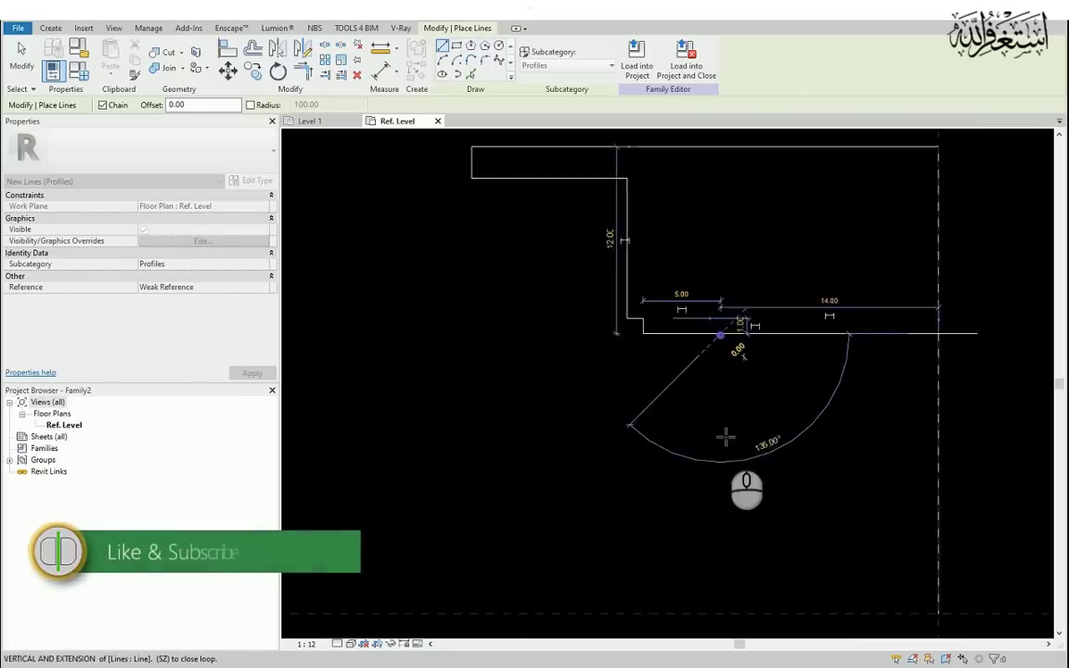
# Extend the stepped outline downward with a second notch, a ledge, a long drop and a bottom lip, closing it at the reference planes' intersection.
pyautogui.click(720, 410)
pyautogui.click(736, 412)
pyautogui.click(736, 428)
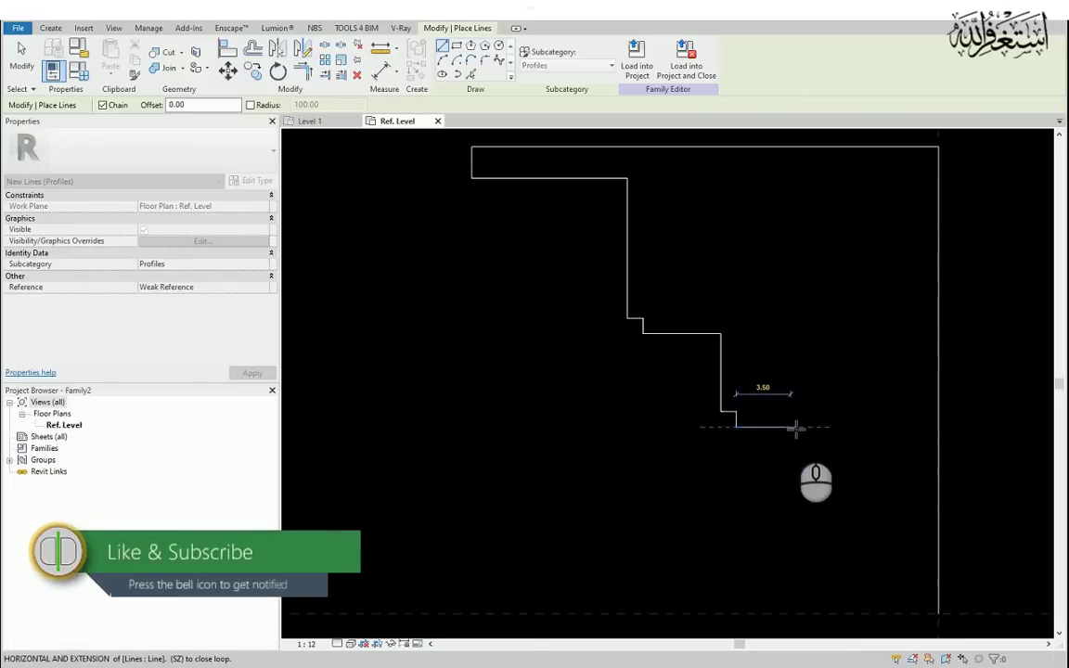
pyautogui.click(813, 428)
pyautogui.scroll(-3, 802, 354)
pyautogui.scroll(2, 812, 467)
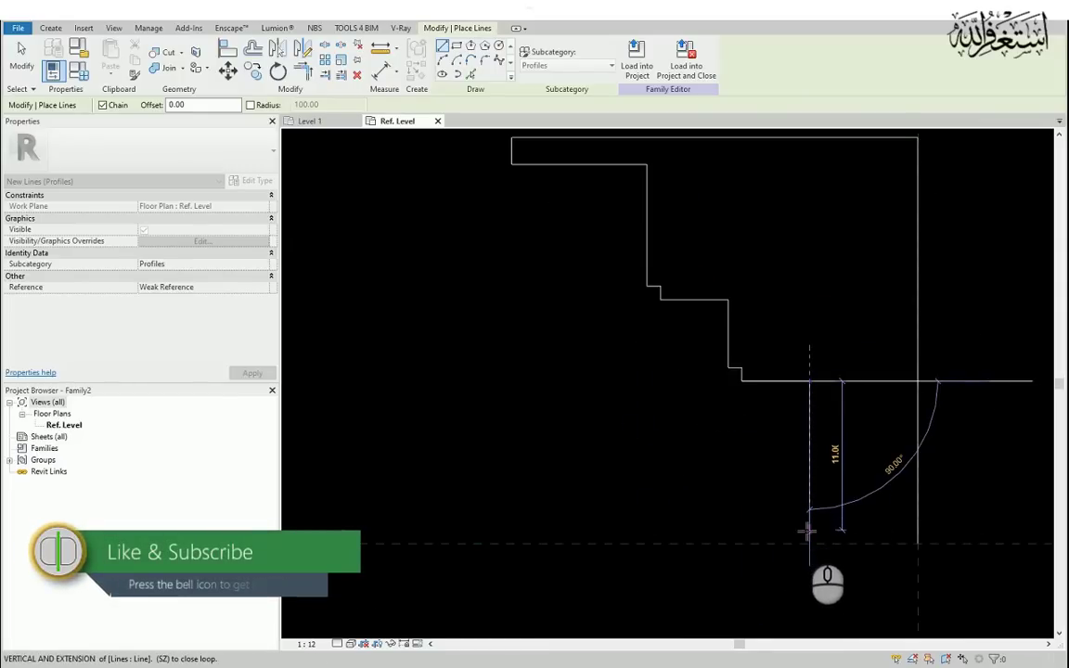
pyautogui.click(809, 520)
pyautogui.click(917, 544)
pyautogui.press('Escape')
pyautogui.press('Escape')
# Move the stepped outer lines of the profile together horizontally toward the vertical back line.
pyautogui.scroll(-3, 815, 517)
pyautogui.moveTo(559, 210); pyautogui.dragTo(870, 627)
pyautogui.scroll(2, 795, 412)
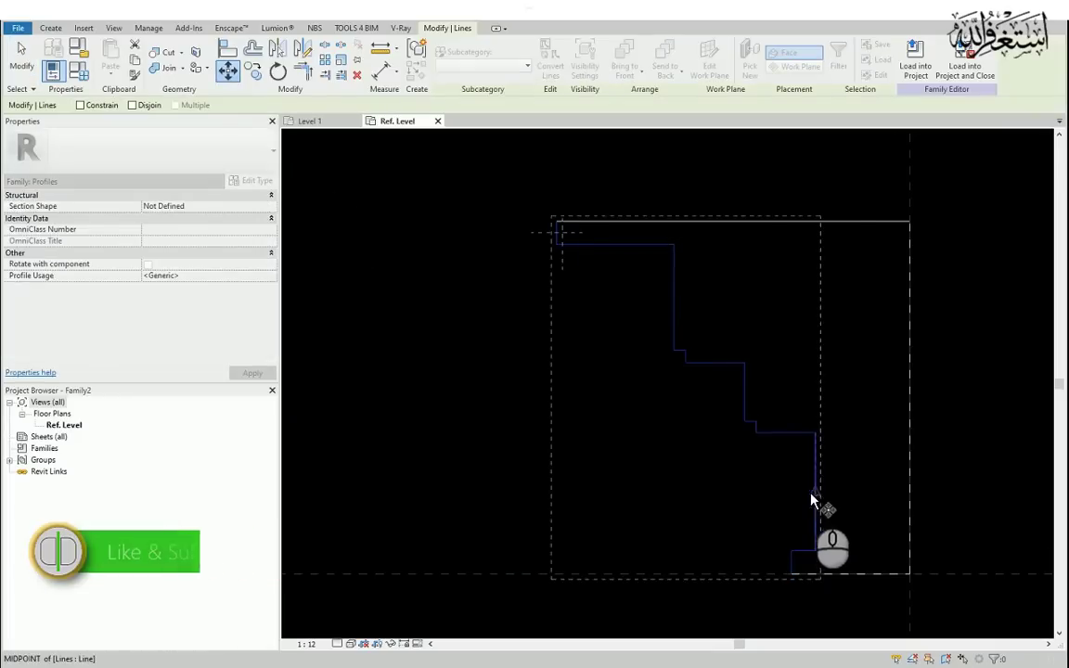
pyautogui.click(813, 500)
pyautogui.click(872, 490)
pyautogui.click(874, 499)
pyautogui.scroll(-1, 661, 362)
# Set the long lower vertical line 2 cm from the back line and the small bottom lip's vertical edge 1 cm out from it.
pyautogui.click(851, 490)
pyautogui.click(872, 390)
pyautogui.write('2')
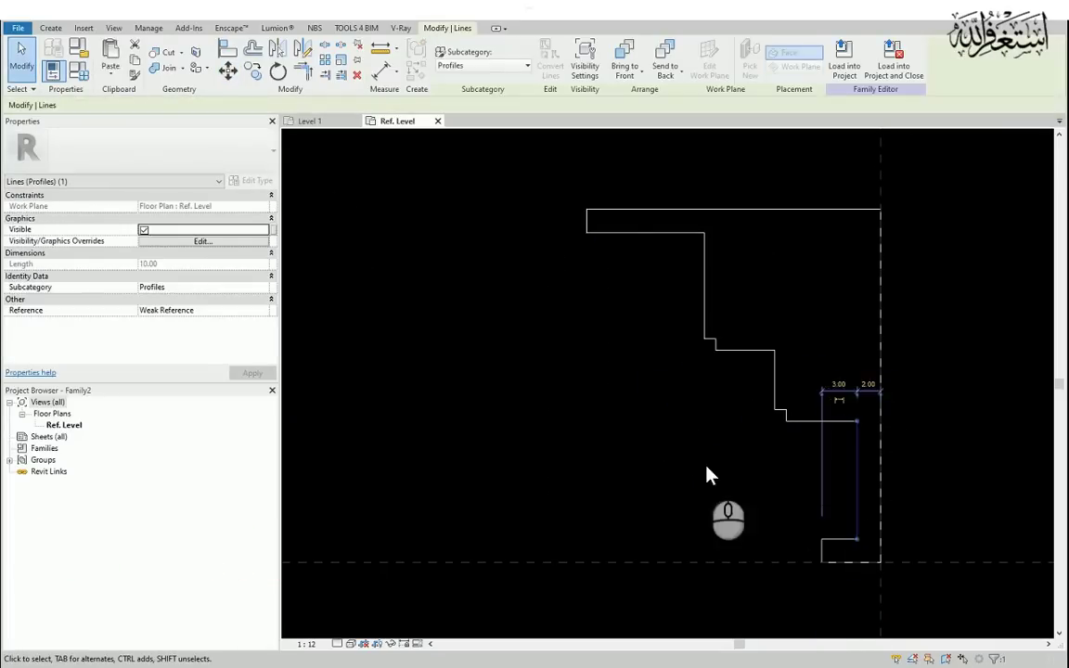
pyautogui.scroll(3, 850, 547)
pyautogui.click(806, 547)
pyautogui.click(838, 502)
pyautogui.write('1')
pyautogui.click(710, 492)
pyautogui.scroll(-1, 723, 491)
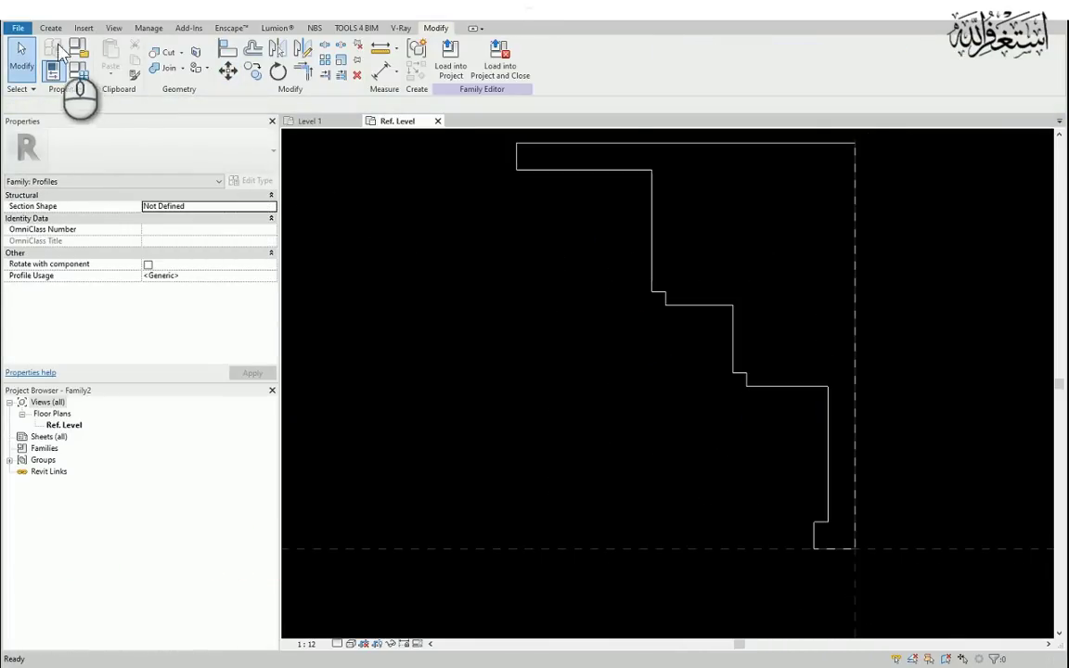
# Draw an S-curve of two start-end-radius arcs from the slab's underside to the first notch, the first arc about 3.54 cm in radius.
pyautogui.click(50, 28)
pyautogui.click(107, 58)
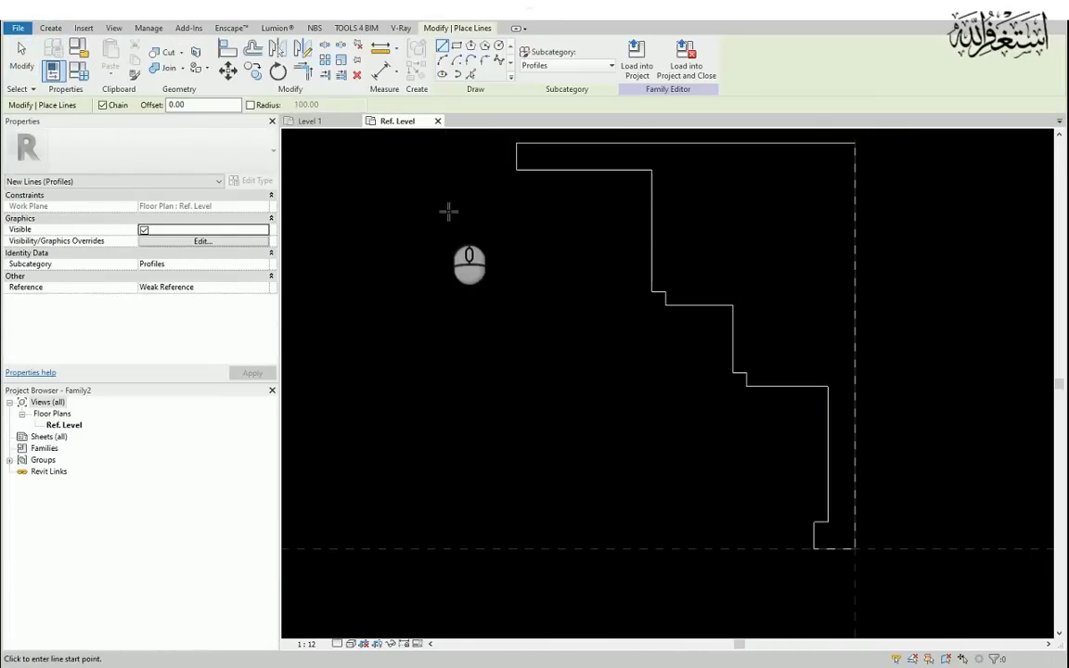
pyautogui.click(443, 59)
pyautogui.moveTo(593, 218); pyautogui.dragTo(614, 295, button='middle')
pyautogui.scroll(1, 542, 249)
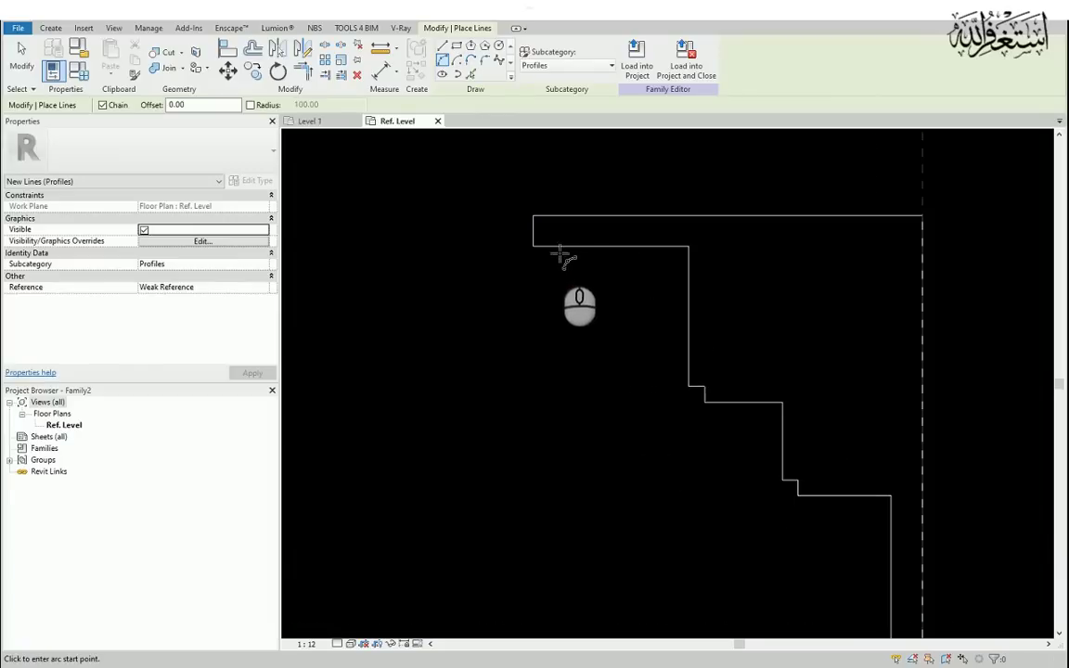
pyautogui.click(538, 248)
pyautogui.scroll(1, 549, 246)
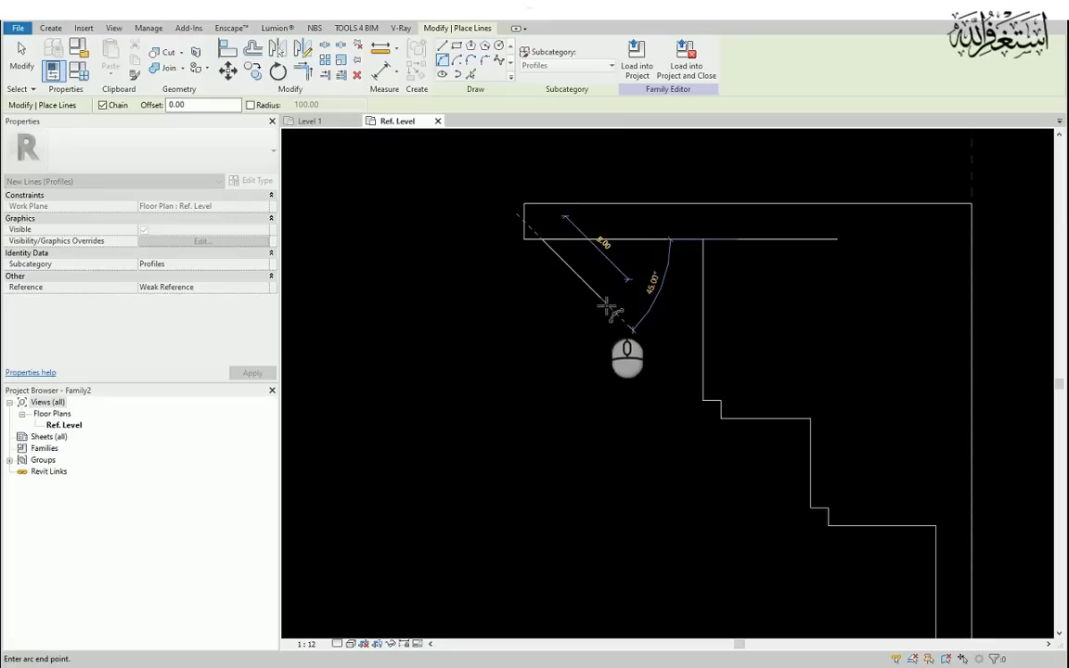
pyautogui.click(606, 303)
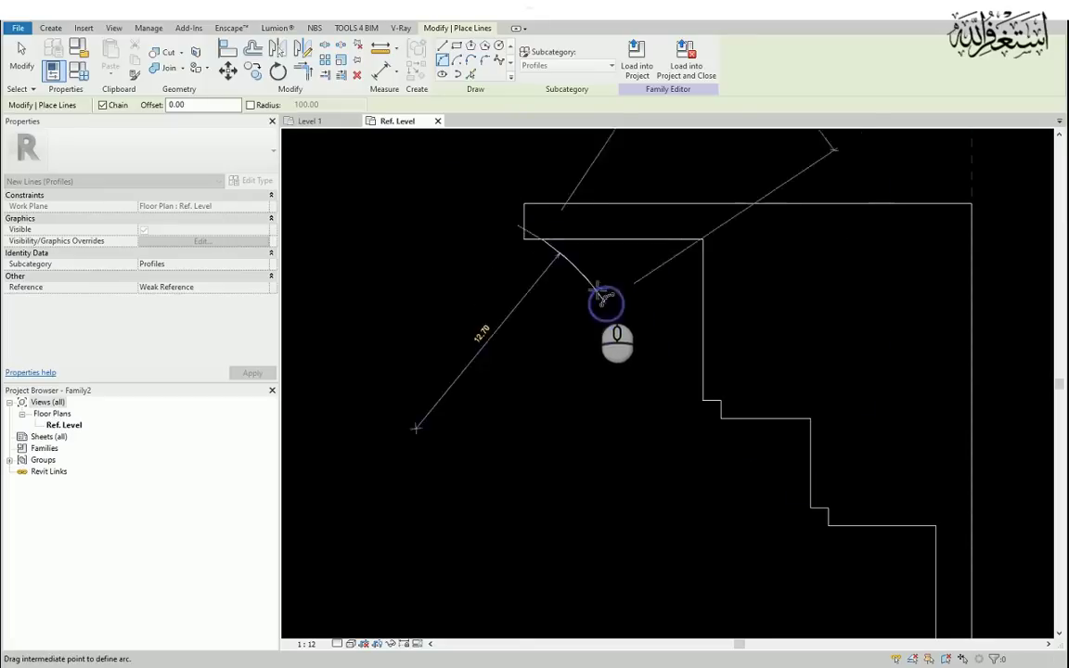
pyautogui.click(571, 285)
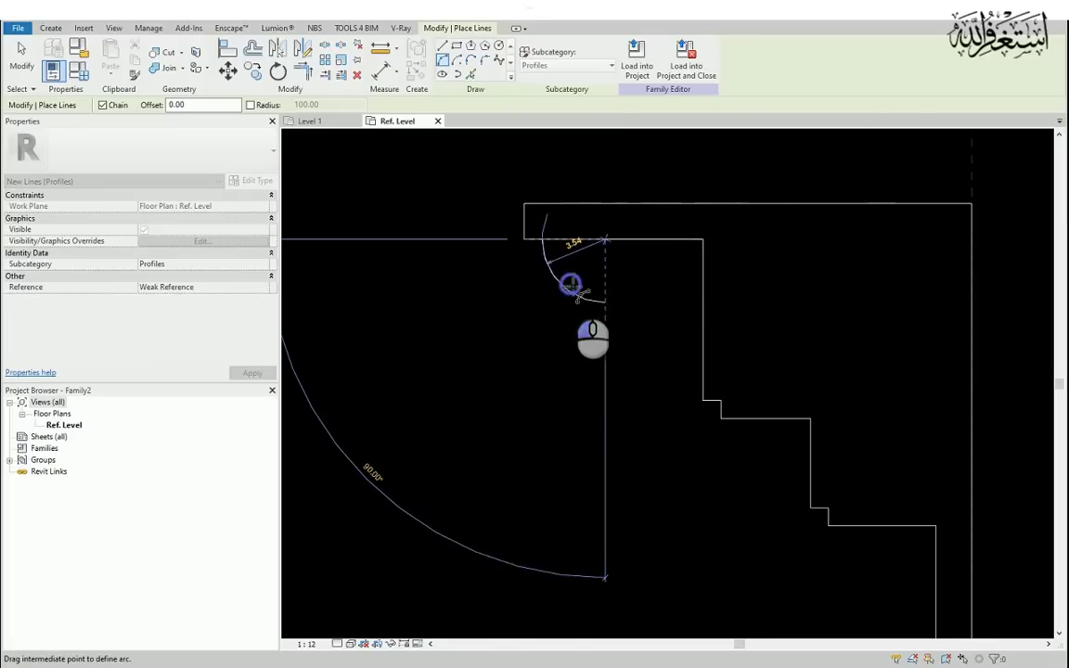
pyautogui.click(700, 393)
pyautogui.click(663, 322)
pyautogui.scroll(-3, 682, 456)
pyautogui.moveTo(753, 517); pyautogui.dragTo(684, 417, button='middle')
pyautogui.scroll(4, 670, 371)
pyautogui.click(634, 288)
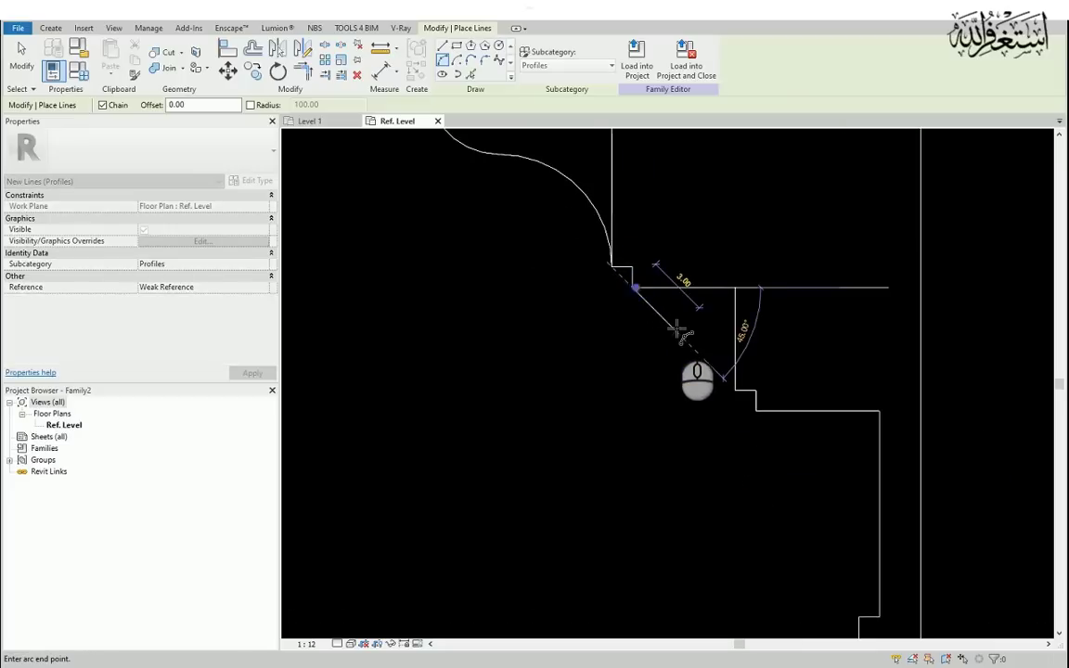
pyautogui.press('Escape')
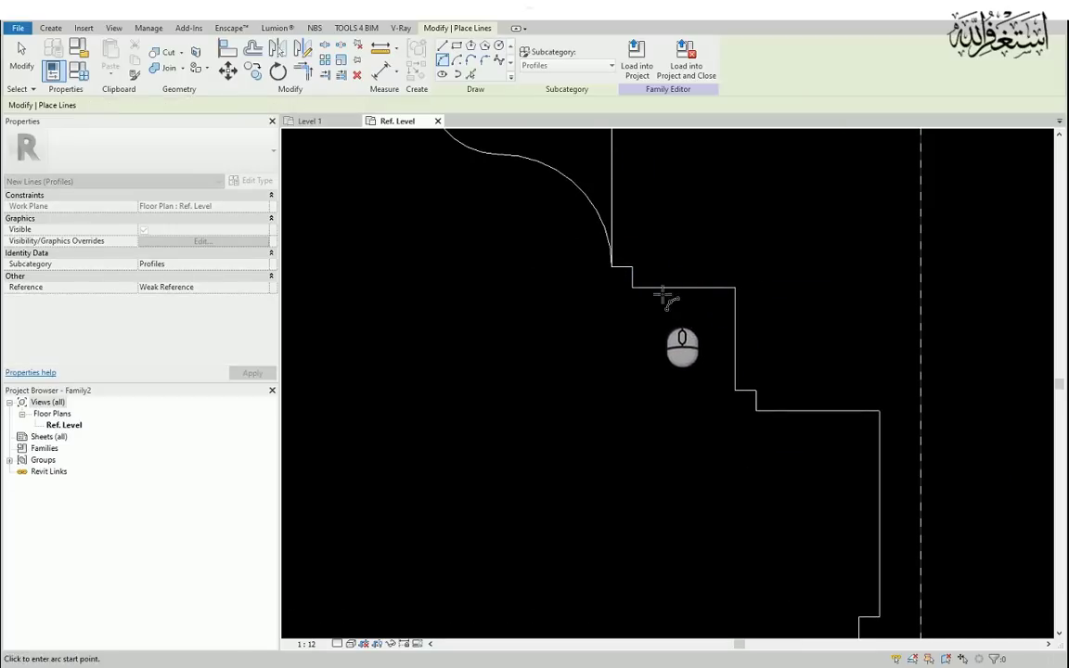
pyautogui.scroll(-2, 663, 301)
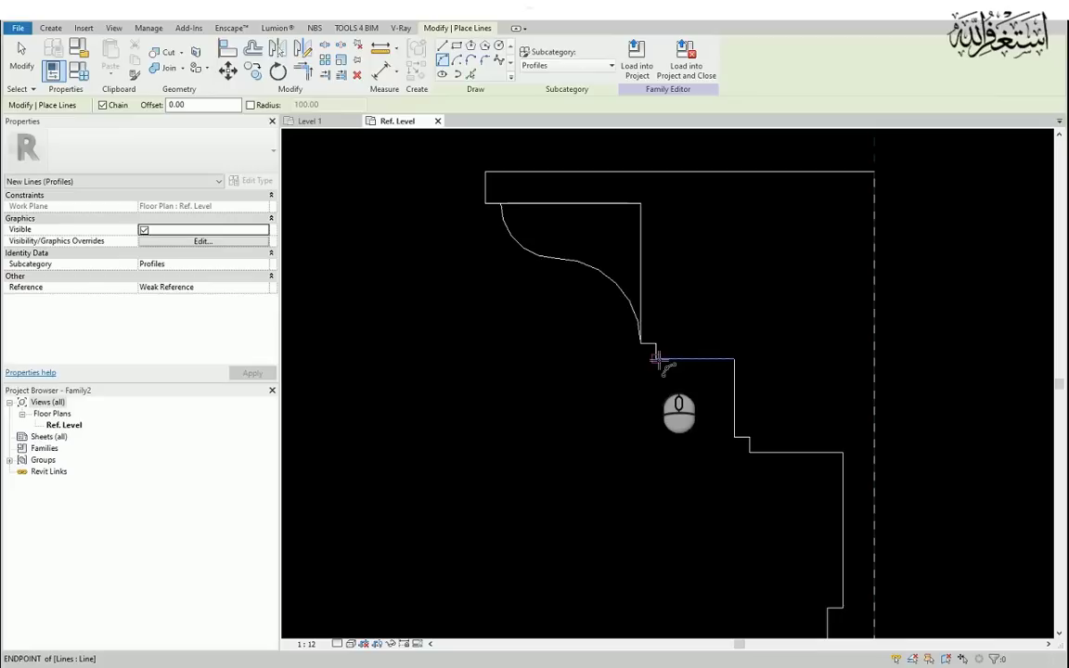
# Draw a smaller two-arc S-curve across the middle step from the first notch to the second, its lower arc about 3.23 cm in radius.
pyautogui.click(656, 358)
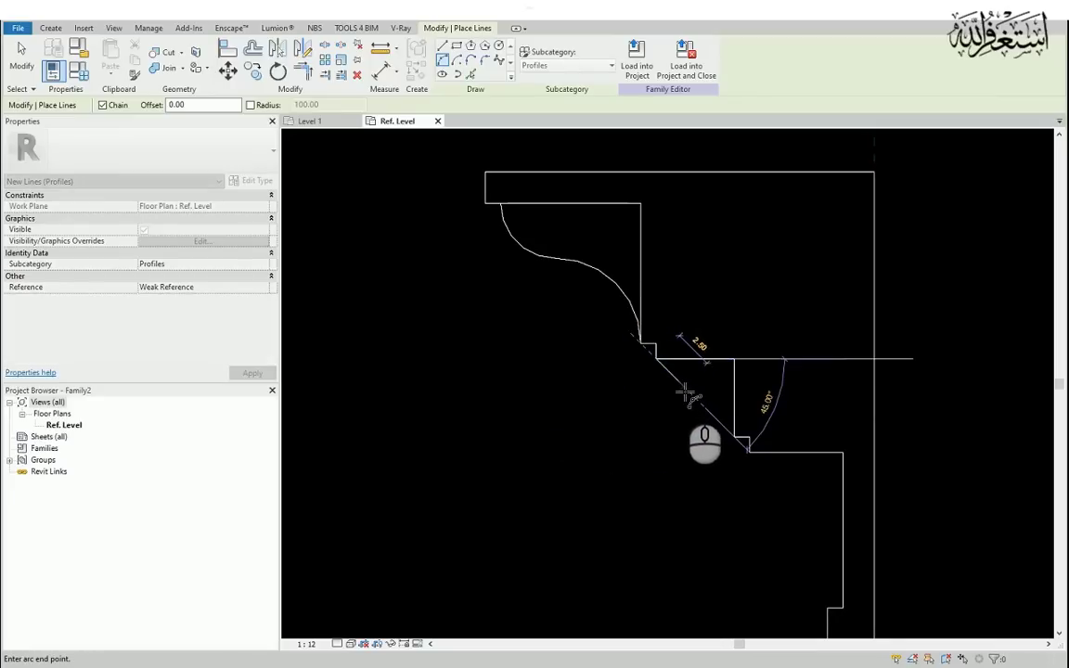
pyautogui.scroll(4, 684, 394)
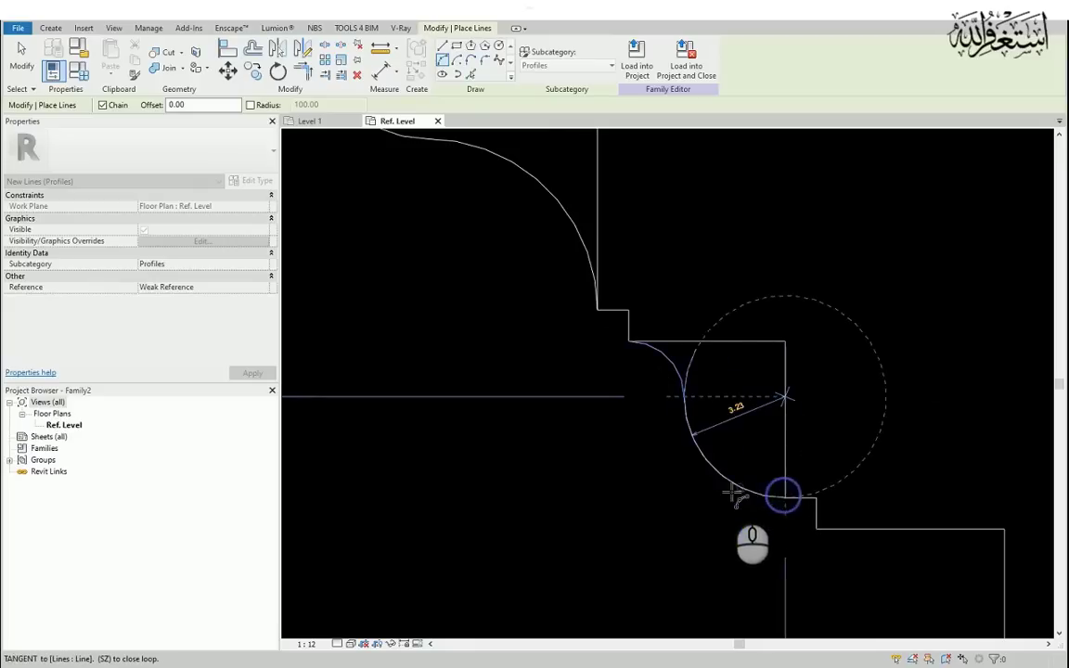
pyautogui.click(731, 492)
pyautogui.scroll(-7, 742, 325)
pyautogui.scroll(-3, 733, 480)
pyautogui.scroll(4, 809, 532)
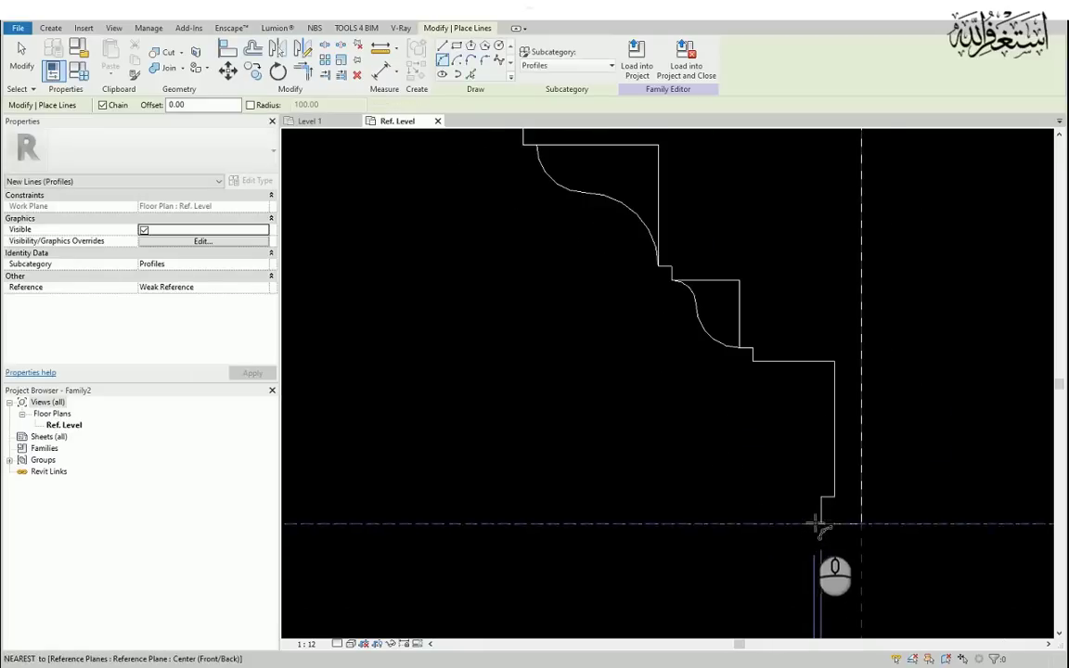
pyautogui.scroll(2, 777, 419)
pyautogui.scroll(-1, 833, 415)
pyautogui.scroll(2, 833, 589)
pyautogui.press('Escape')
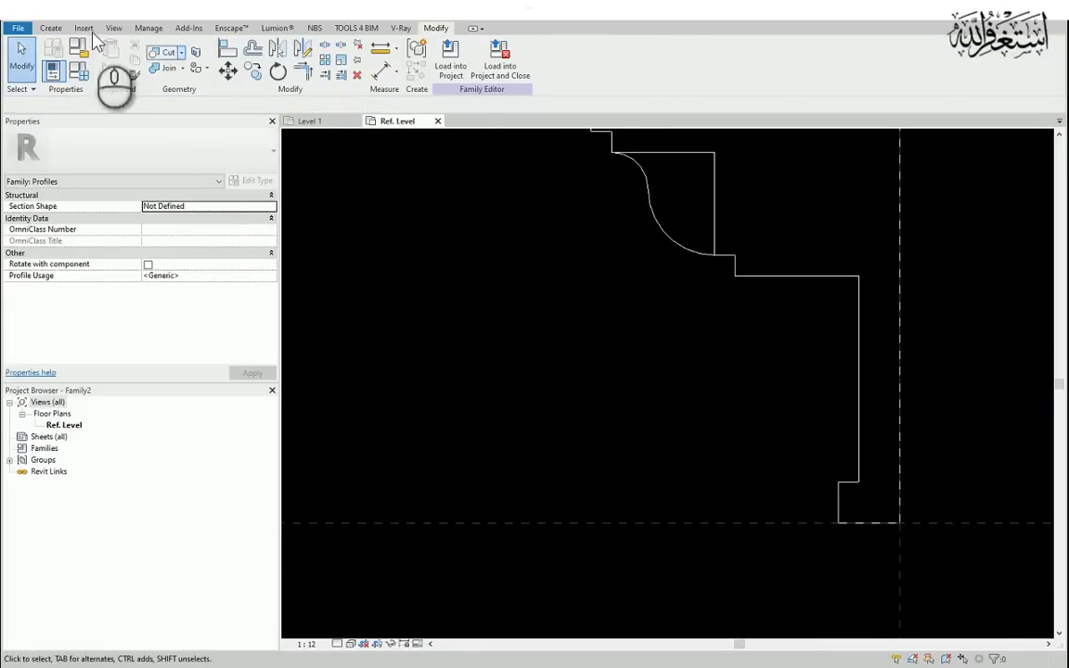
# Draw a start-end-radius semicircular arc of about 1 cm radius bulging outward over the bottom lip's full height.
pyautogui.click(50, 29)
pyautogui.click(100, 46)
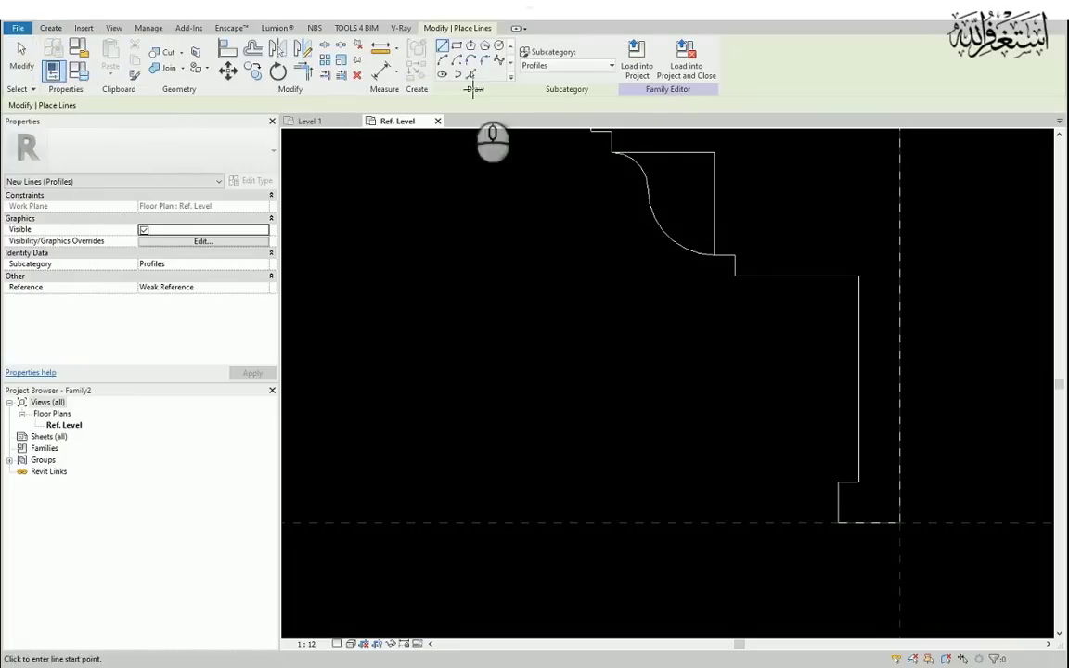
pyautogui.click(443, 61)
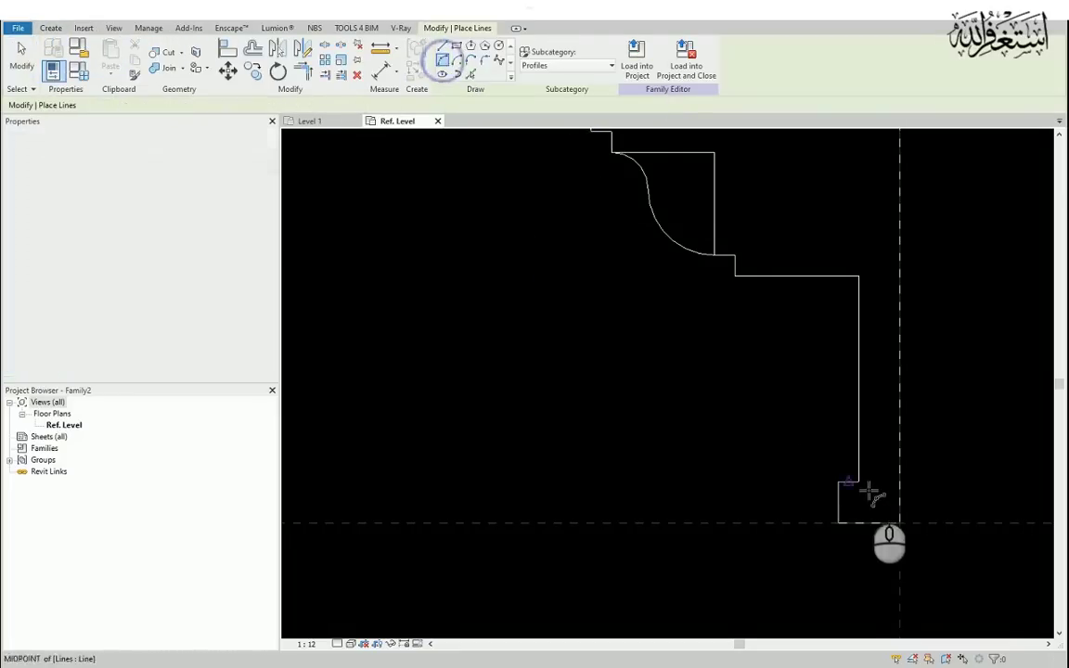
pyautogui.scroll(1, 870, 490)
pyautogui.click(856, 482)
pyautogui.click(856, 530)
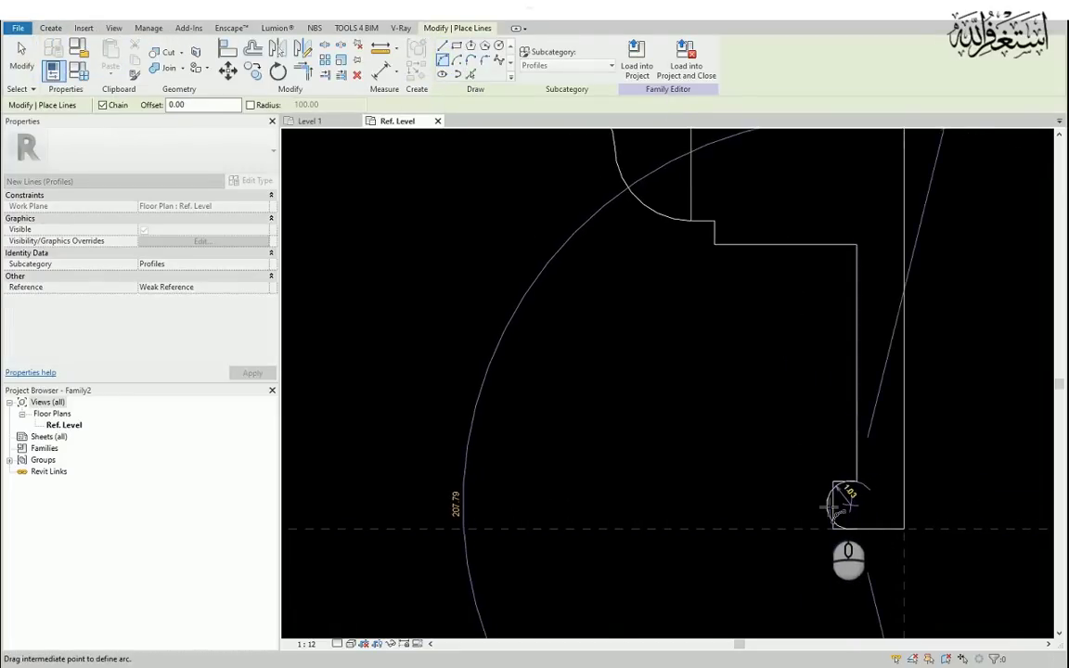
pyautogui.click(832, 506)
pyautogui.scroll(1, 833, 532)
pyautogui.press('Escape')
pyautogui.press('Escape')
# Delete the bottom lip's straight edges and trim the bottom line back to the arc.
pyautogui.click(842, 455)
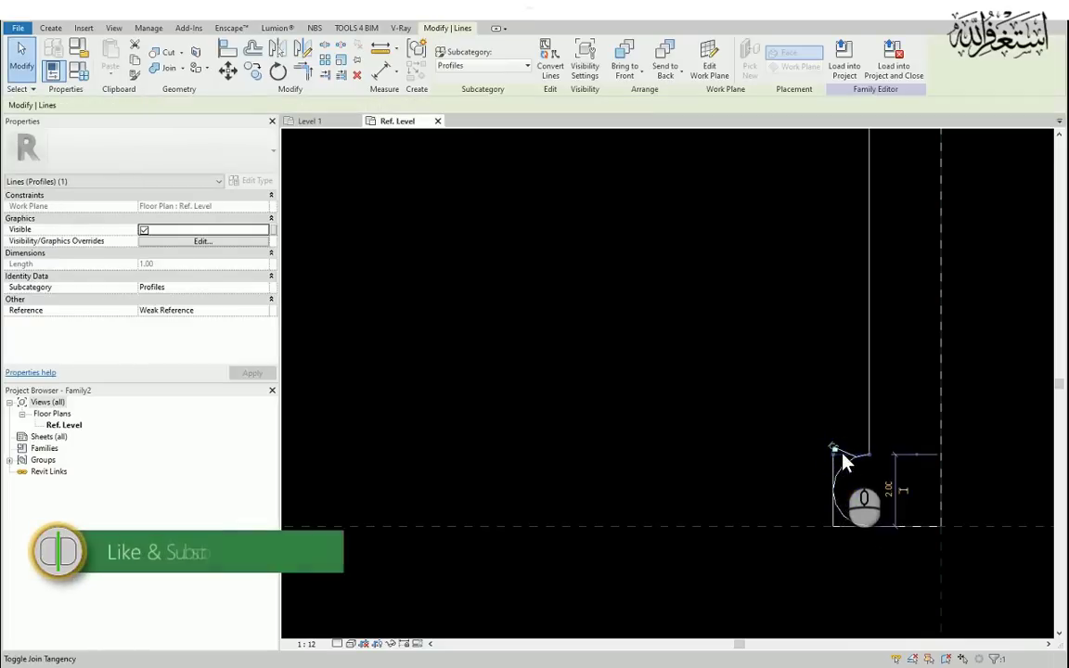
pyautogui.press('Delete')
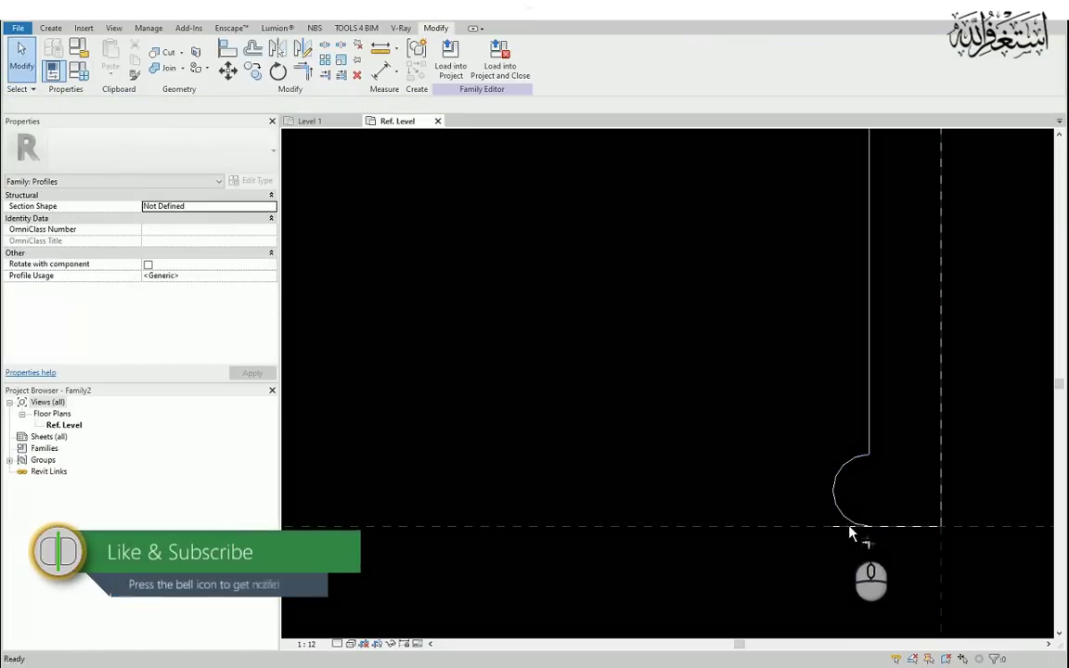
pyautogui.press('t')
pyautogui.press('r')
# Delete the straight vertical and horizontal lines behind the middle S-curve.
pyautogui.scroll(-4, 798, 408)
pyautogui.scroll(2, 796, 431)
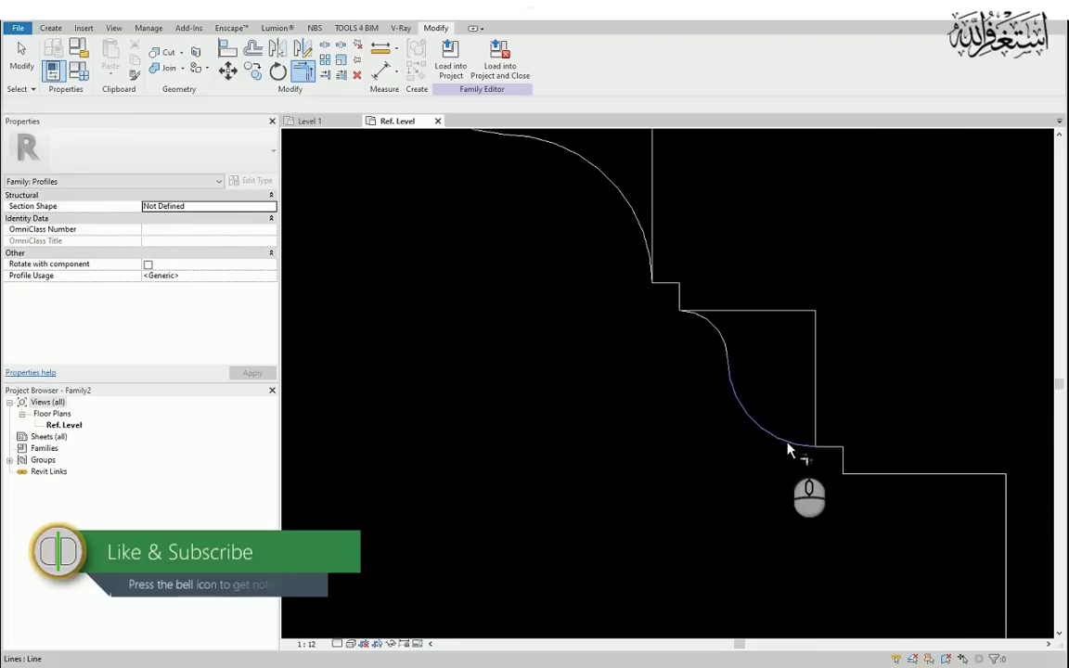
pyautogui.click(800, 446)
pyautogui.press('Escape')
pyautogui.press('Escape')
pyautogui.click(816, 358)
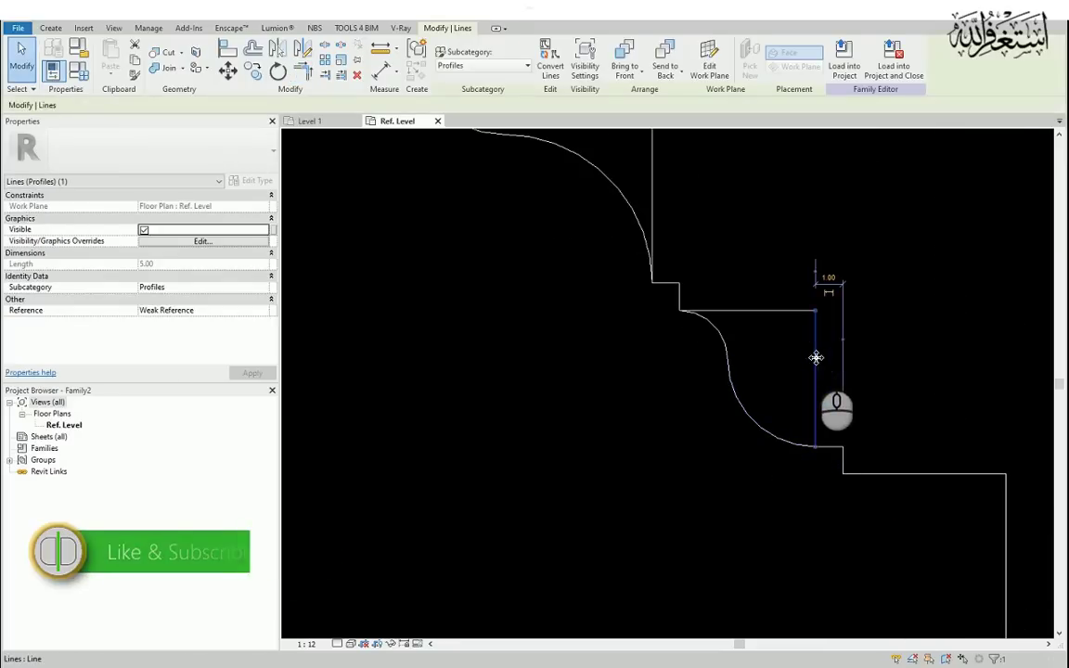
pyautogui.press('Delete')
pyautogui.click(771, 311)
pyautogui.press('Delete')
# Remove the straight vertical line and the surplus slab underside behind the upper S-curve.
pyautogui.scroll(-1, 804, 438)
pyautogui.scroll(-1, 785, 430)
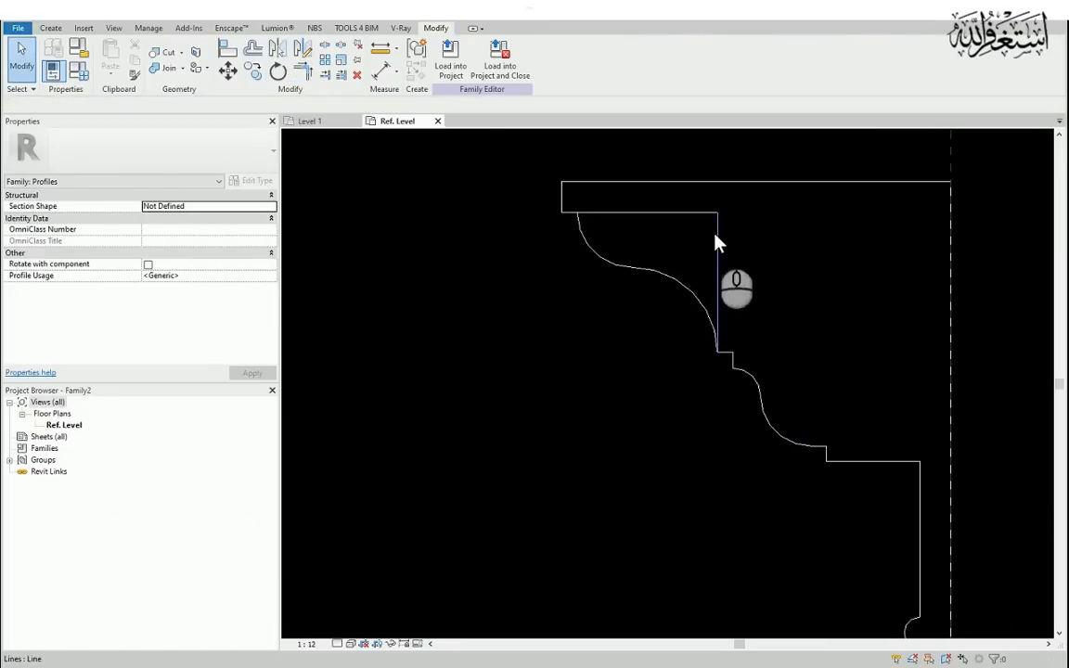
pyautogui.click(633, 216)
pyautogui.press('Delete')
pyautogui.scroll(-3, 809, 303)
pyautogui.scroll(4, 717, 229)
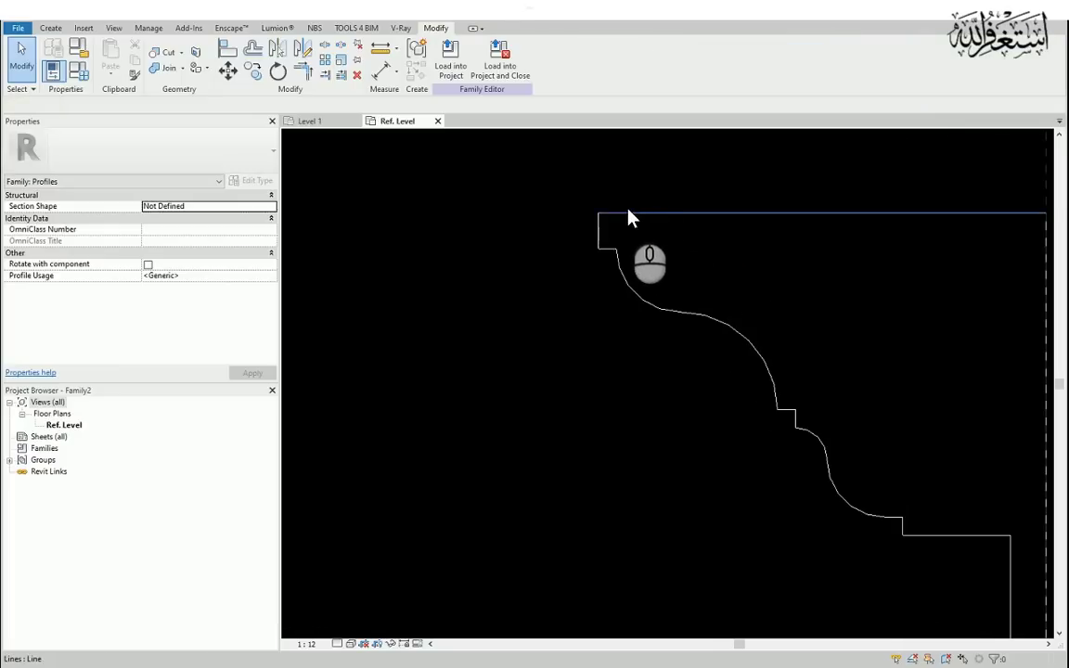
pyautogui.click(628, 211)
pyautogui.scroll(-2, 772, 259)
pyautogui.click(811, 274)
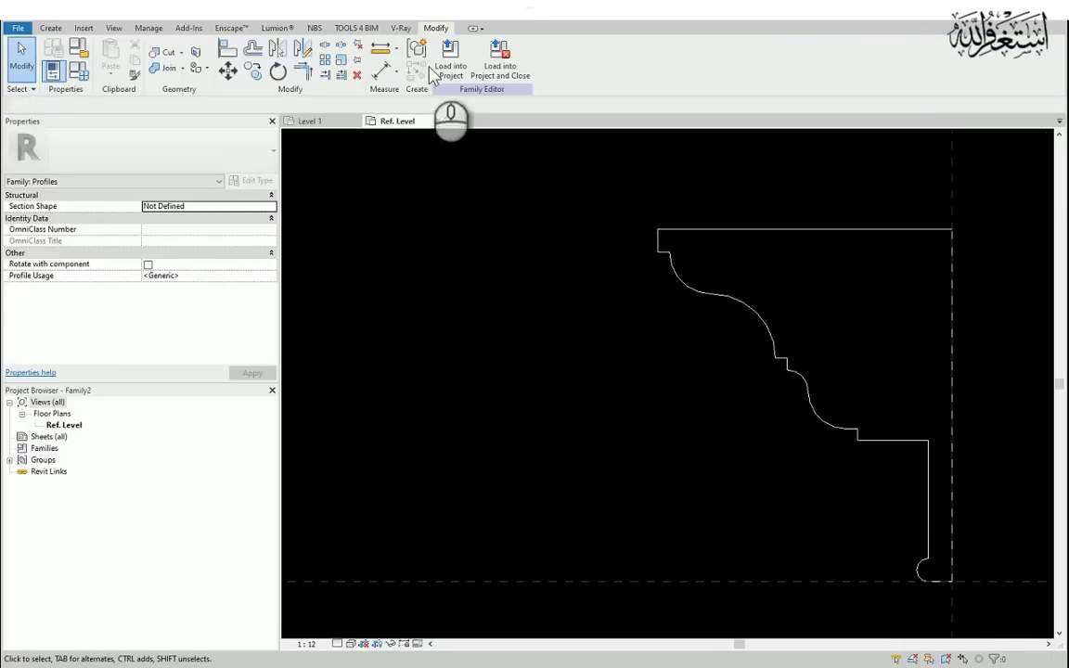
# Draw a 45° diagonal line about 19.80 cm long down from the top edge, starting about 3 cm in from its outer corner.
pyautogui.click(51, 29)
pyautogui.click(104, 63)
pyautogui.scroll(1, 704, 237)
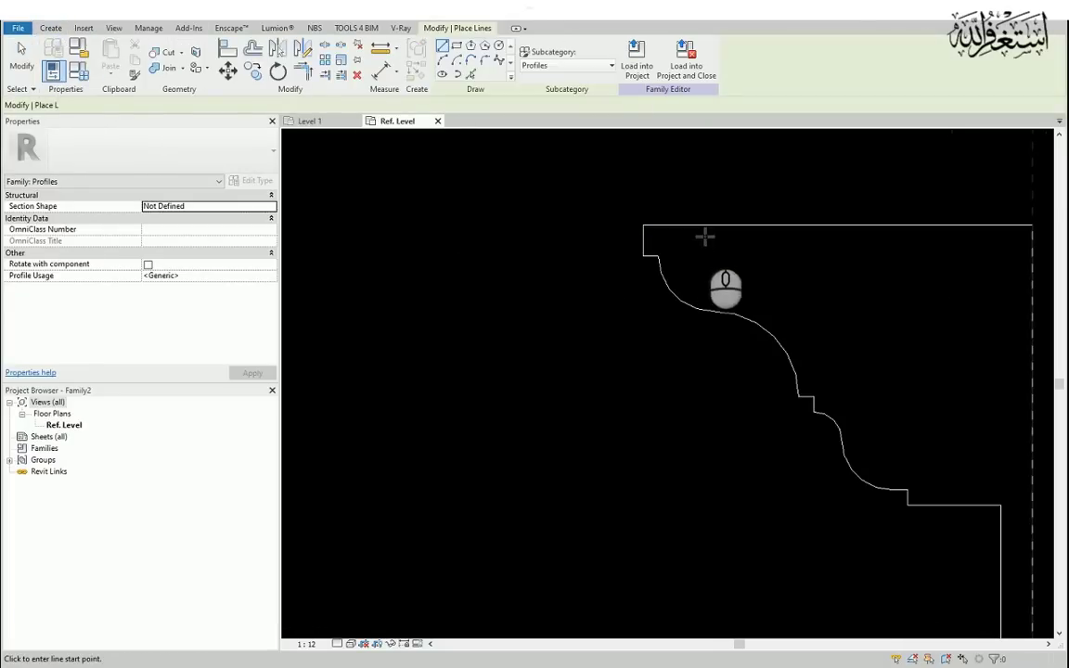
pyautogui.moveTo(702, 268); pyautogui.dragTo(753, 456, button='middle')
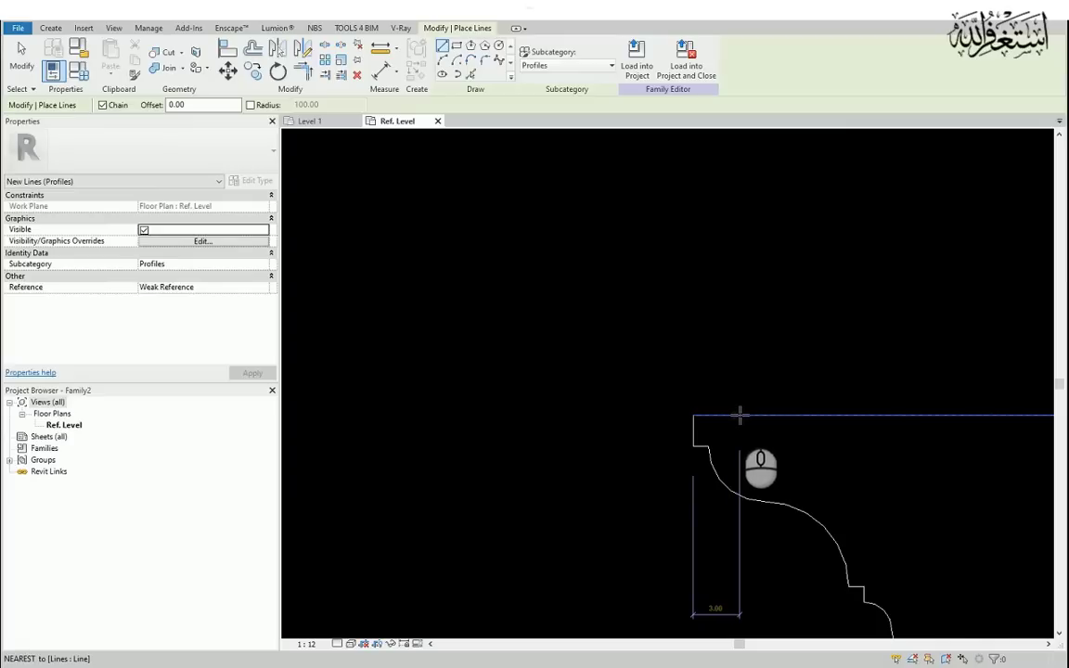
pyautogui.click(739, 414)
pyautogui.scroll(-2, 761, 445)
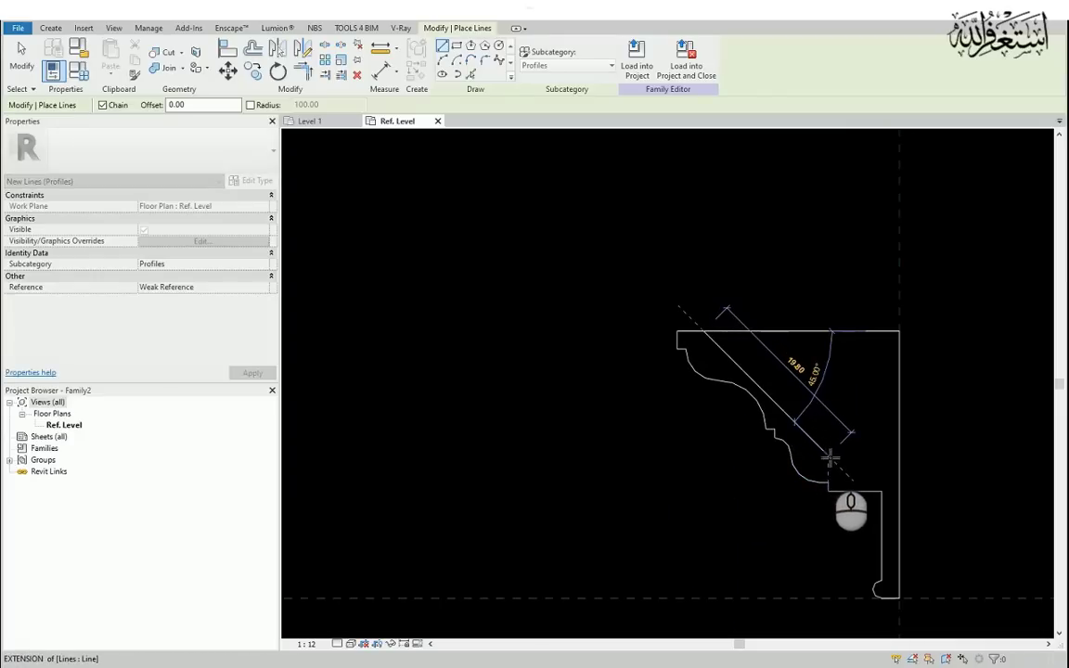
pyautogui.click(830, 457)
pyautogui.scroll(1, 844, 474)
pyautogui.press('Escape')
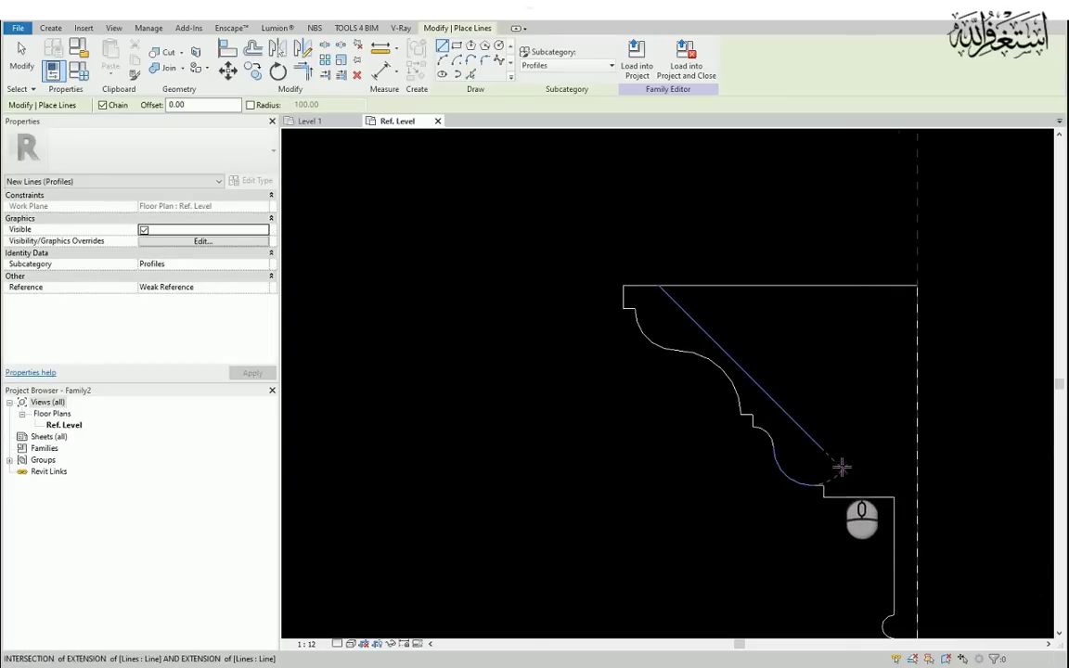
pyautogui.press('Escape')
# Draw a horizontal line to the back line with a 2 cm offset above the lower ledge.
pyautogui.click(50, 28)
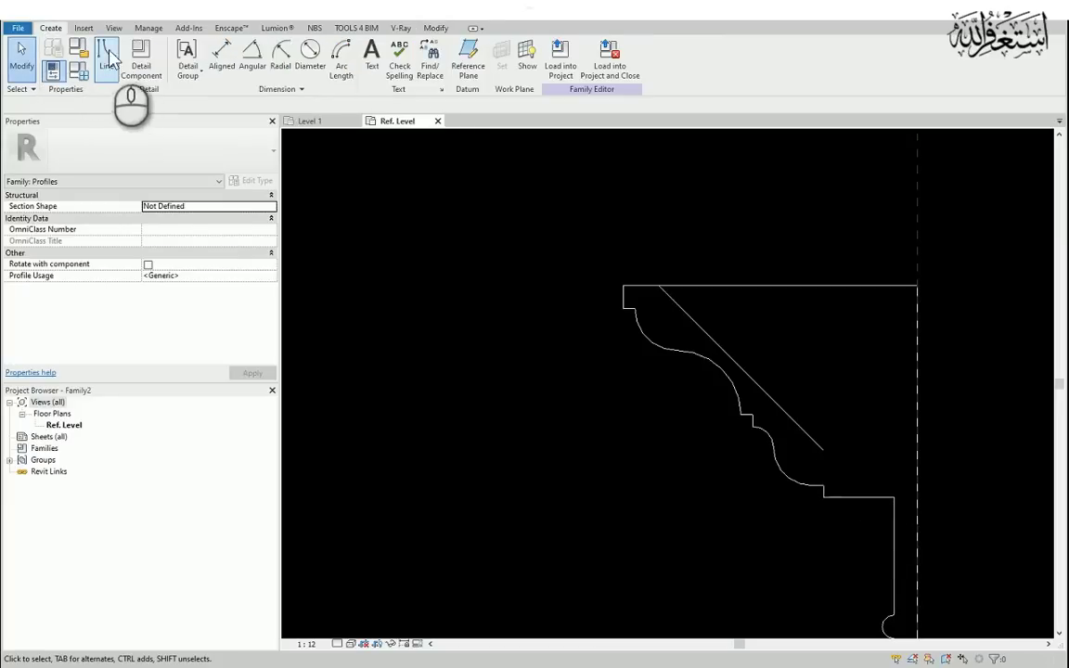
pyautogui.click(104, 58)
pyautogui.doubleClick(200, 106)
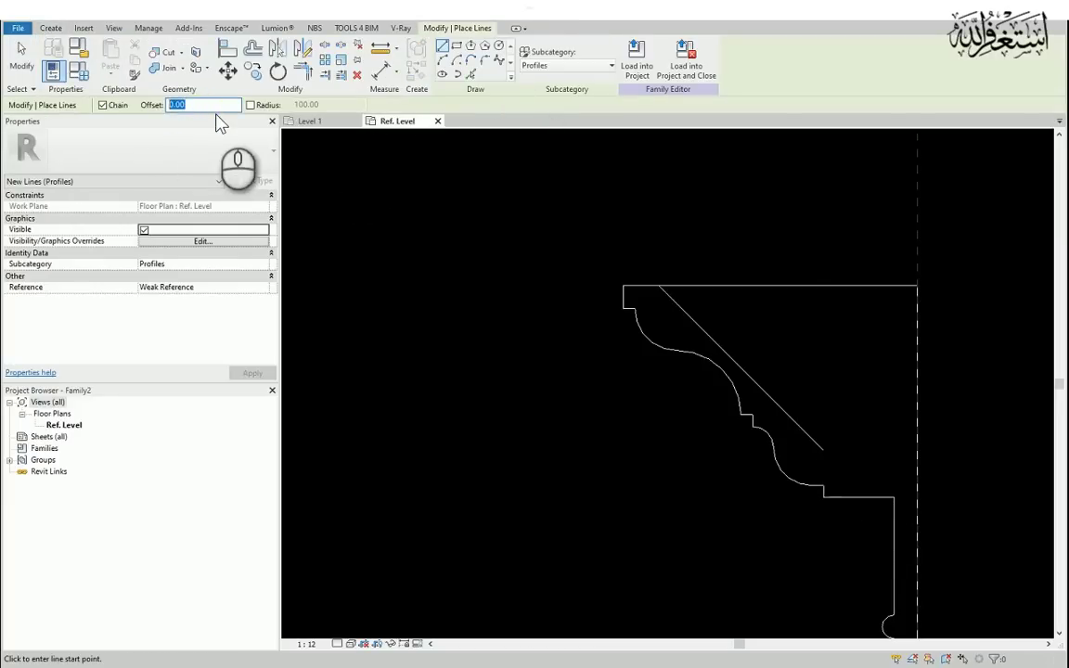
pyautogui.write('2.00')
pyautogui.click(833, 498)
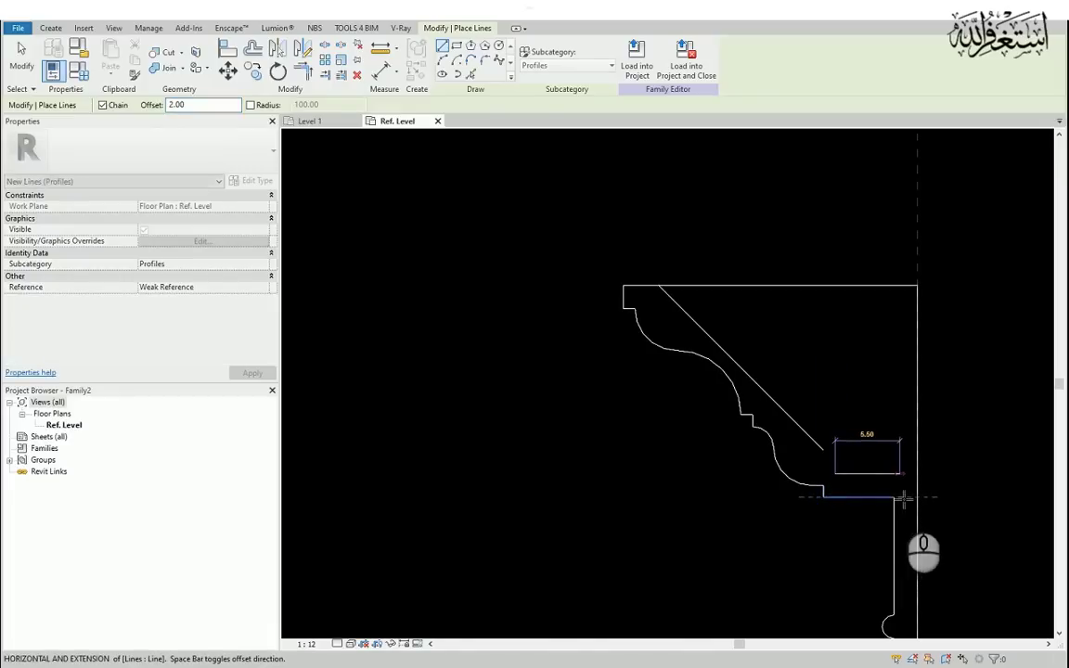
pyautogui.click(916, 497)
pyautogui.press('Escape')
pyautogui.press('Escape')
# Trim and extend the diagonal and the offset horizontal line to meet in a corner.
pyautogui.press('t')
pyautogui.press('r')
pyautogui.click(893, 474)
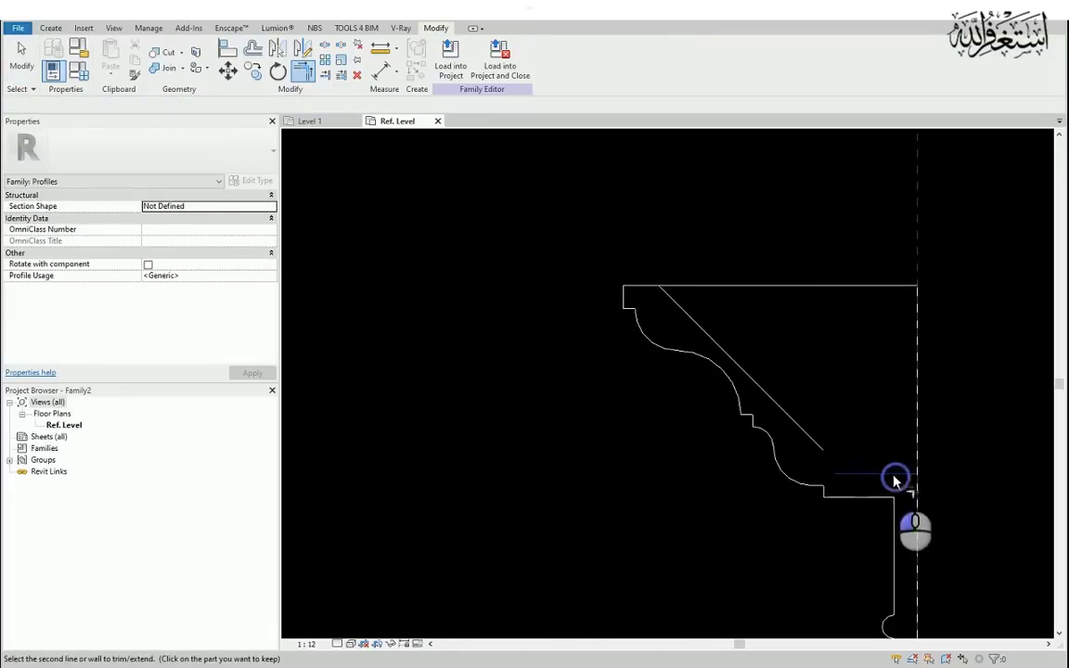
pyautogui.click(792, 417)
pyautogui.press('Escape')
pyautogui.scroll(-1, 845, 366)
pyautogui.scroll(1, 727, 322)
# Trim the top edge to the diagonal, keeping only its short outer portion.
pyautogui.press('t')
pyautogui.press('r')
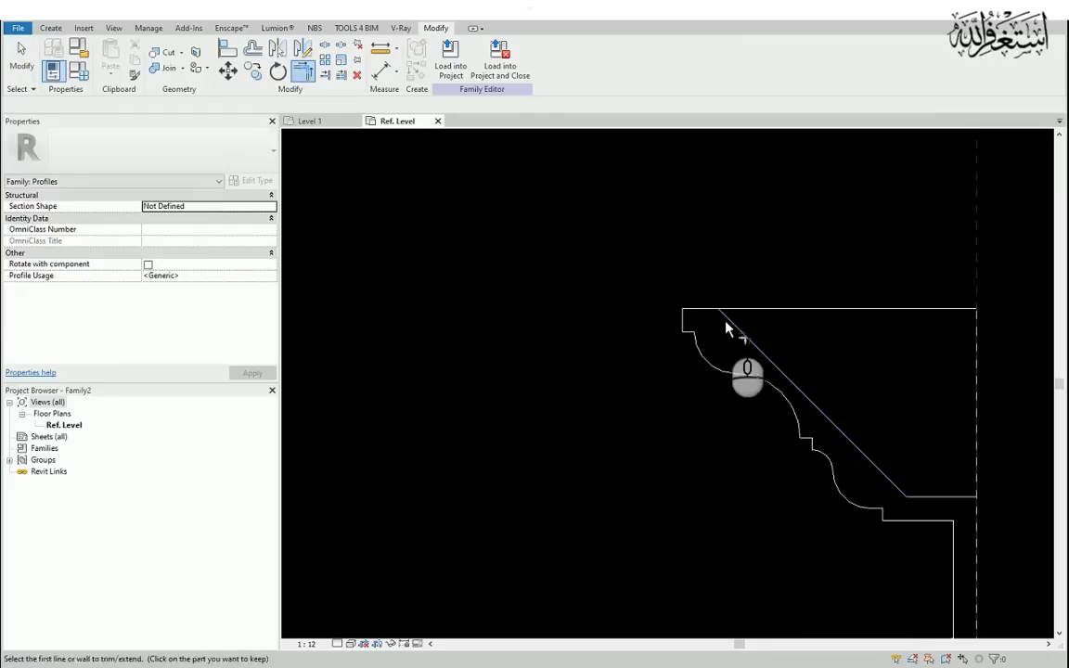
pyautogui.click(724, 321)
pyautogui.click(699, 309)
pyautogui.scroll(-1, 681, 239)
pyautogui.press('Escape')
# Trim the vertical back line to the offset horizontal line, keeping the part below it.
pyautogui.press('t')
pyautogui.press('r')
pyautogui.click(863, 409)
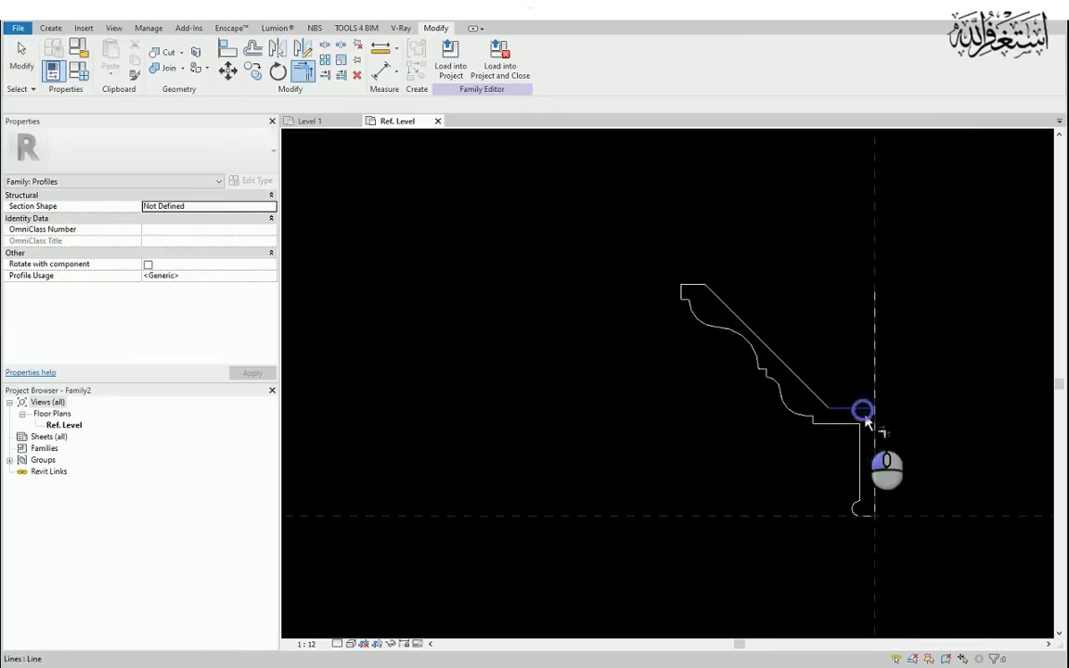
pyautogui.click(872, 429)
pyautogui.scroll(-2, 723, 340)
pyautogui.press('Escape')
pyautogui.moveTo(656, 249); pyautogui.dragTo(886, 517)
pyautogui.press('Escape')
pyautogui.scroll(1, 772, 305)
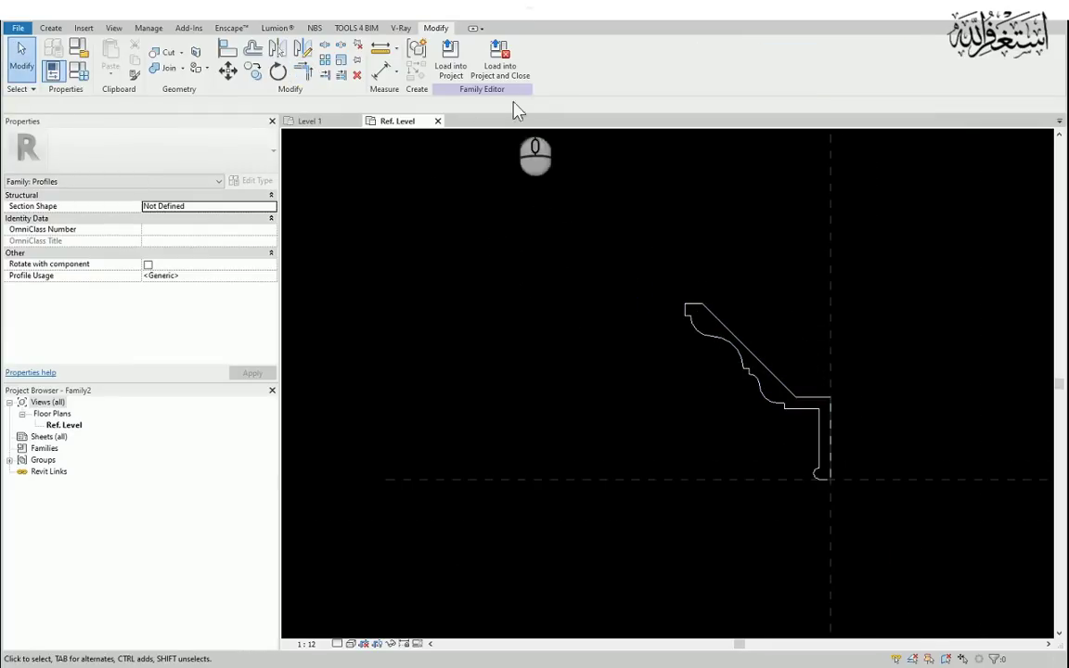
# Load the family into the project and close it, choosing to save it under the file name FC_PROFILE_1.
pyautogui.click(499, 61)
pyautogui.click(591, 340)
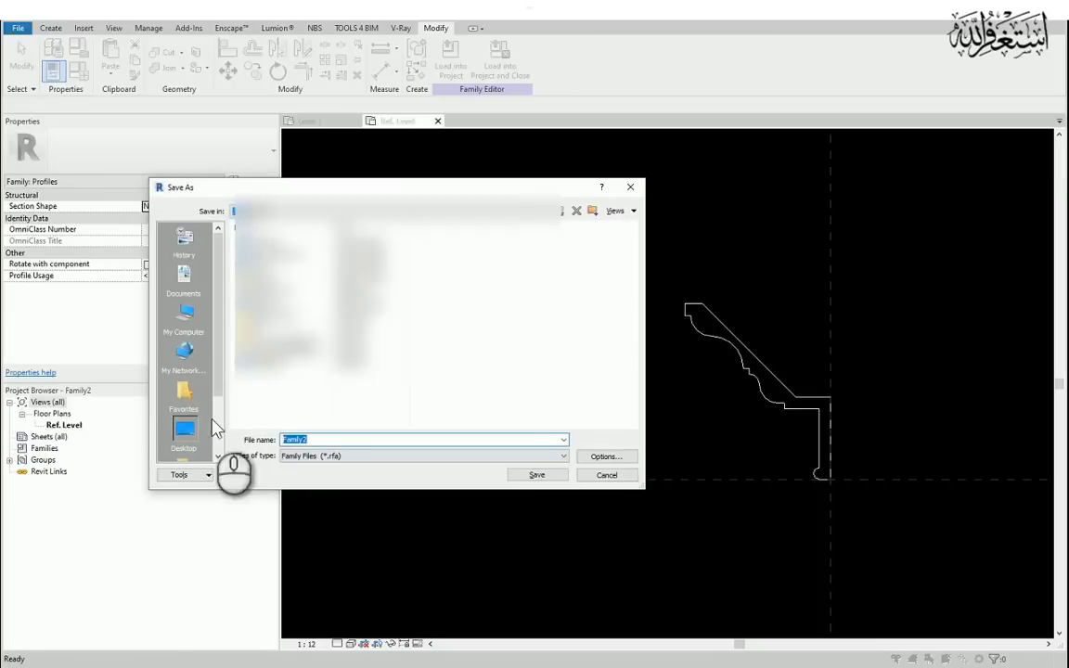
pyautogui.moveTo(280, 187); pyautogui.dragTo(345, 154)
pyautogui.moveTo(384, 409); pyautogui.dragTo(325, 408)
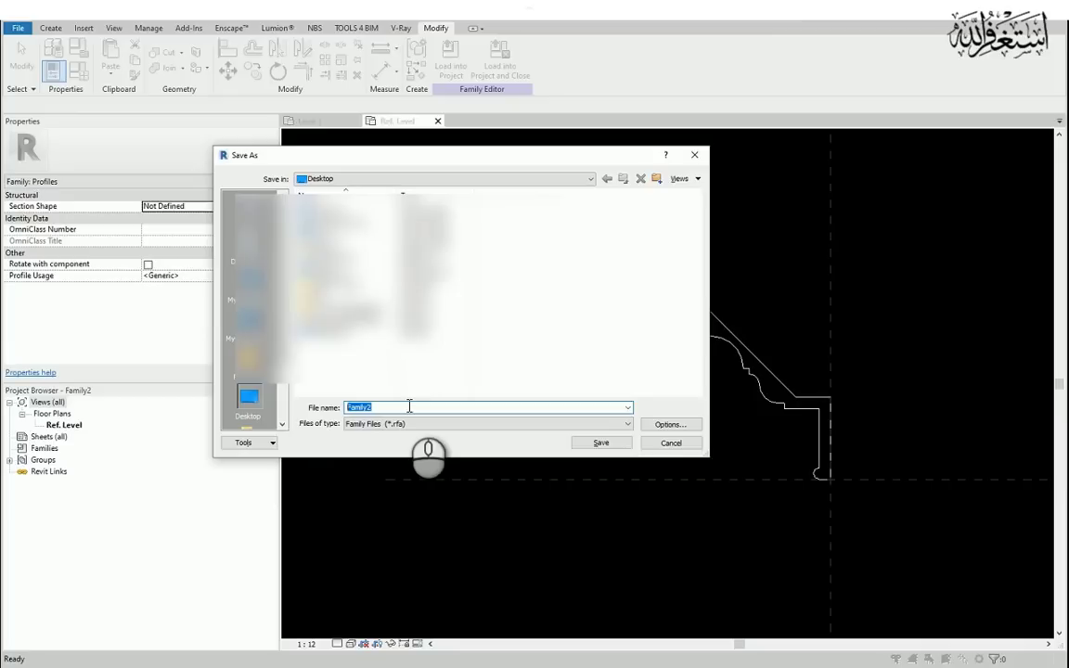
pyautogui.write('P')
pyautogui.press('BackSpace')
pyautogui.press('BackSpace')
pyautogui.write('FC_PROFILE_1')
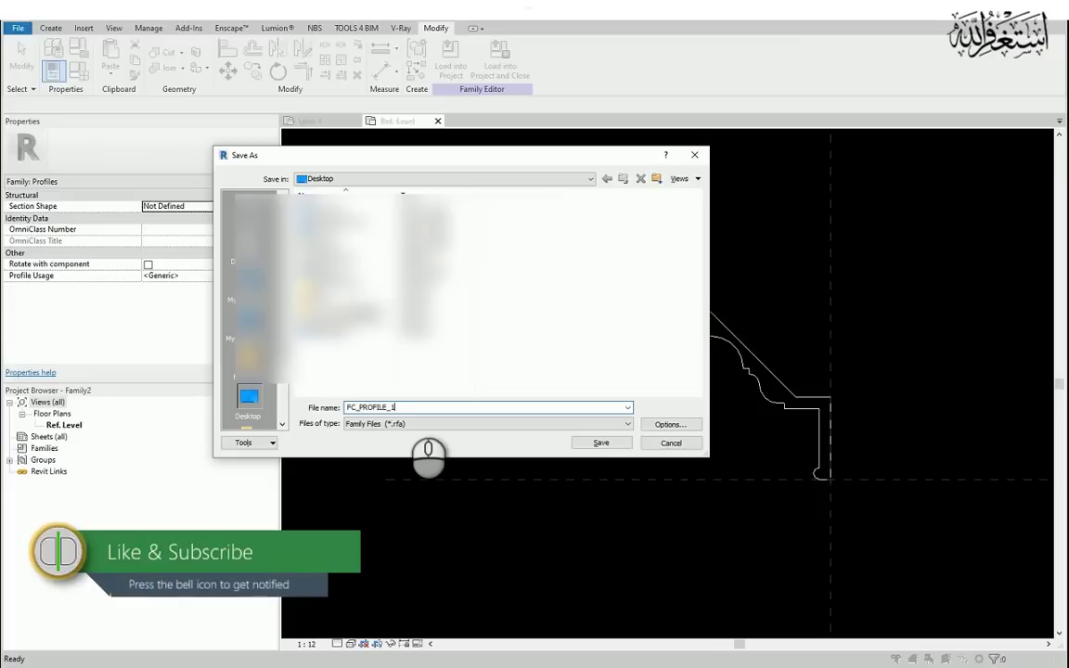
# Create a CEILING folder on the Desktop and save the family in it with the existing file save options.
pyautogui.click(658, 181)
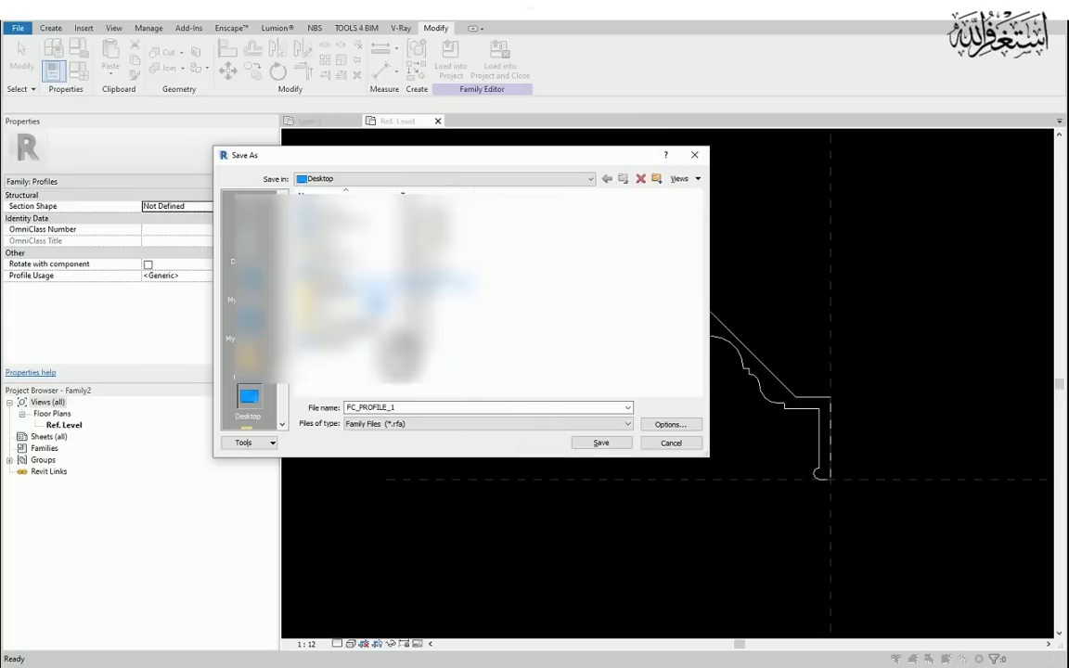
pyautogui.doubleClick(371, 291)
pyautogui.click(427, 408)
pyautogui.click(668, 424)
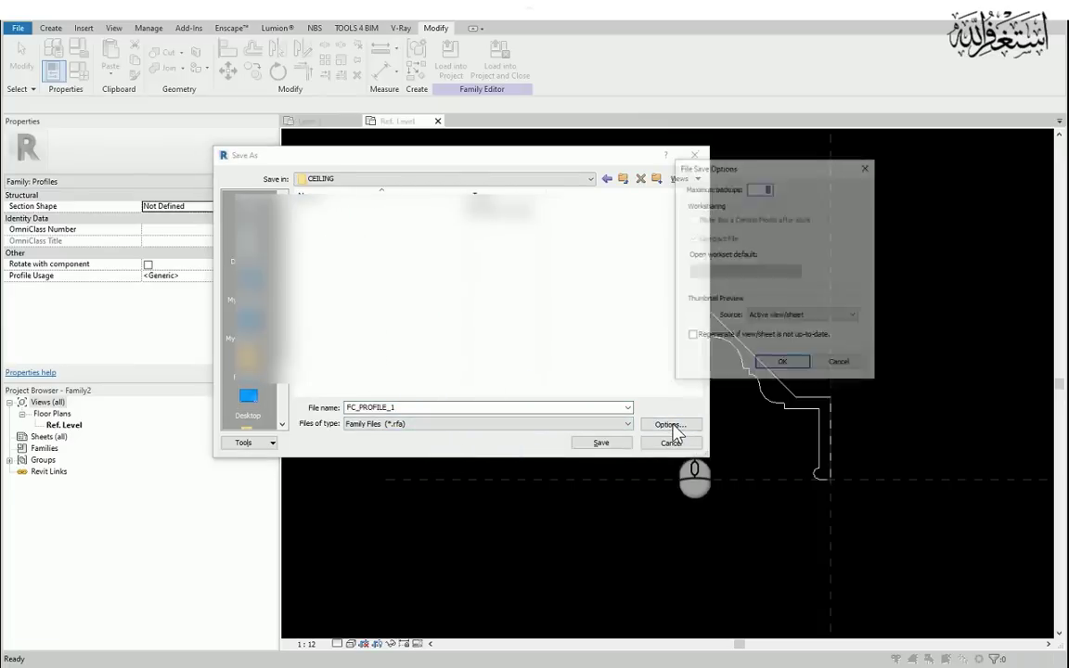
pyautogui.click(779, 365)
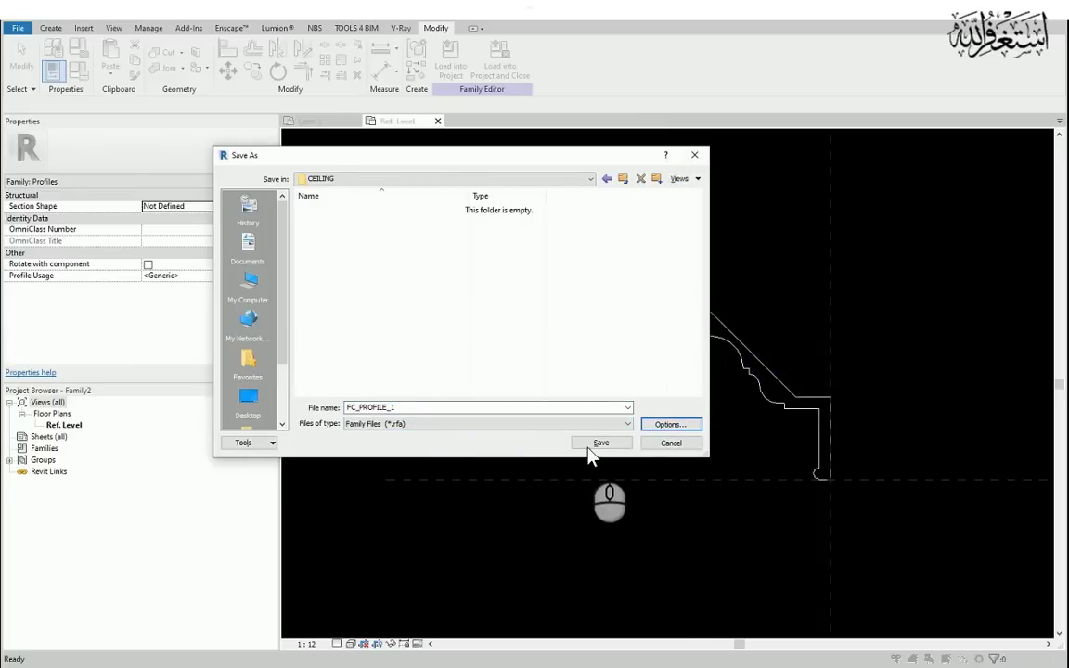
pyautogui.click(602, 443)
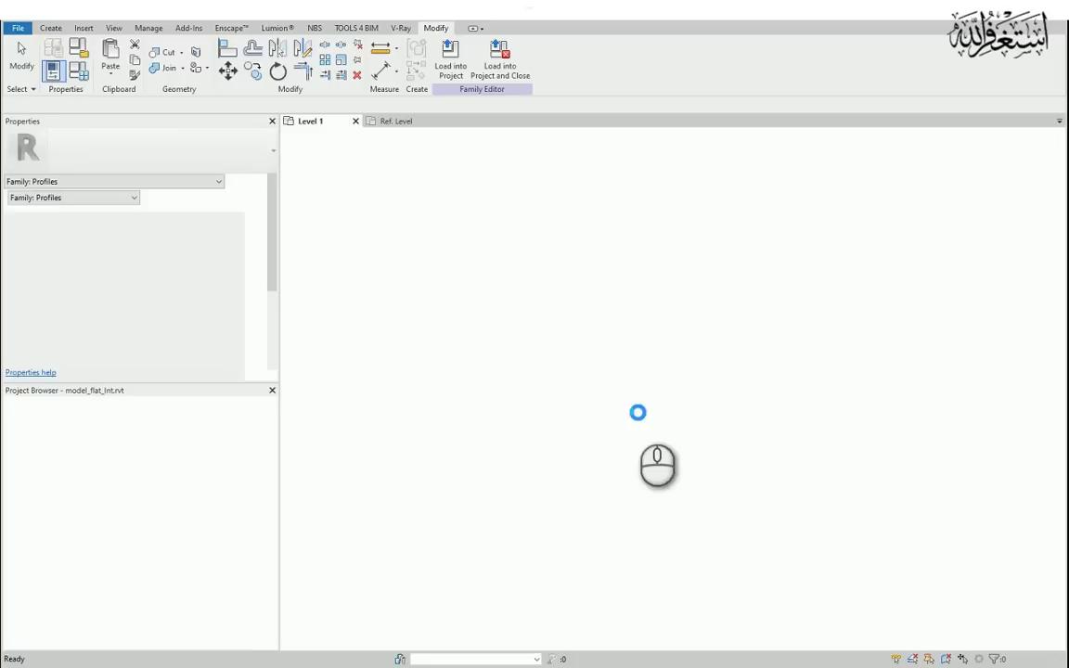
# Open the project's default 3D view and delete the stray curved element lying away from the house.
pyautogui.scroll(3, 911, 404)
pyautogui.scroll(-4, 912, 404)
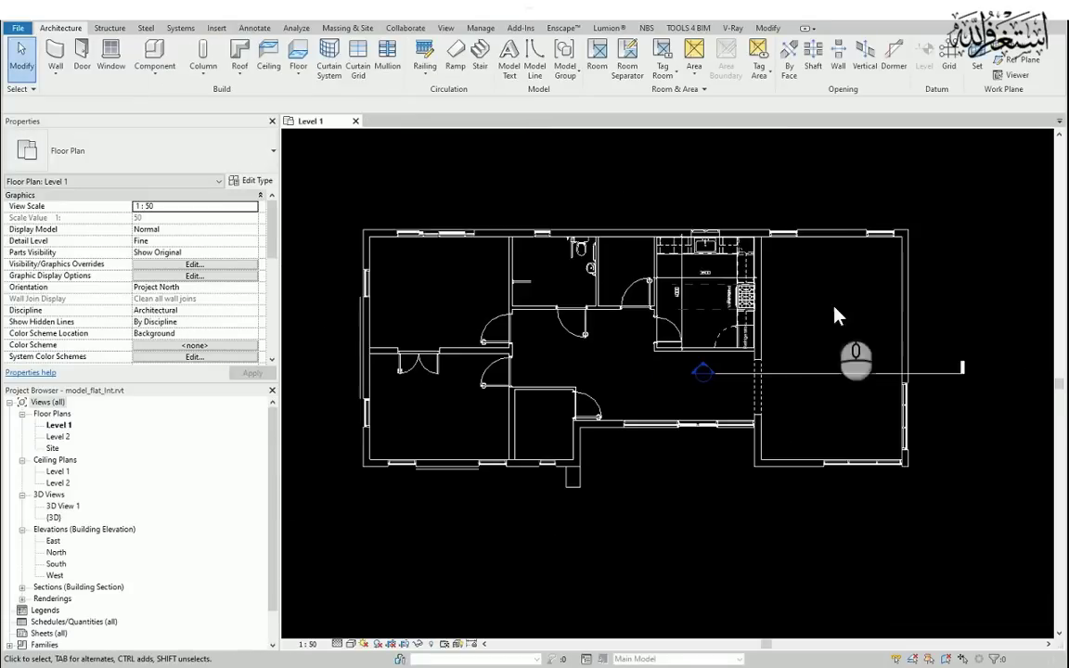
pyautogui.scroll(3, 918, 232)
pyautogui.scroll(2, 956, 287)
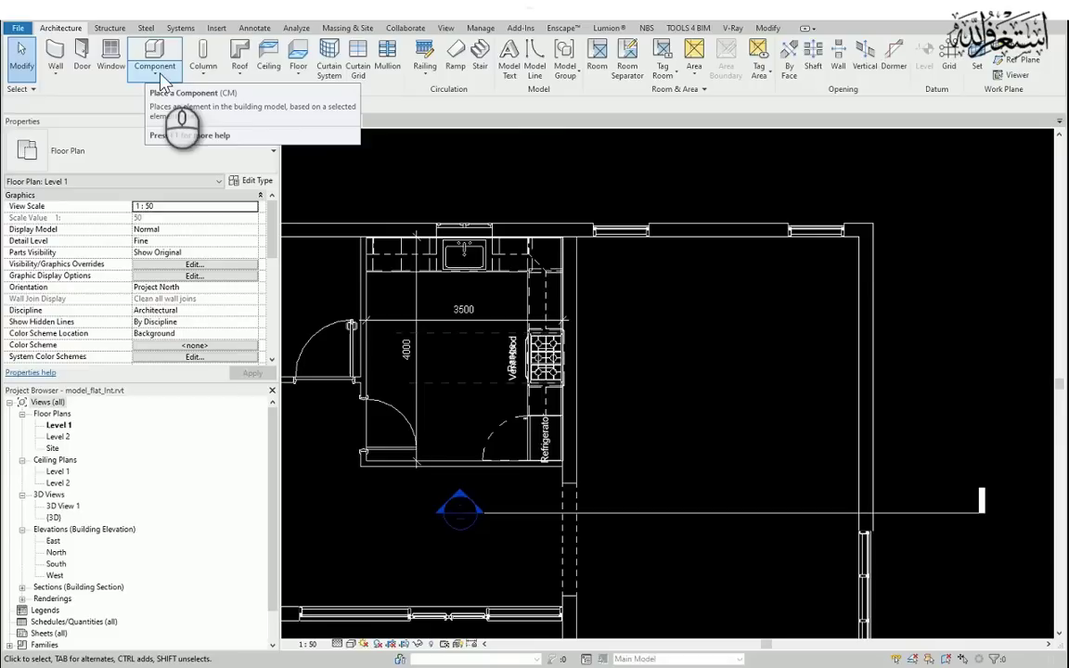
pyautogui.click(250, 7)
pyautogui.scroll(5, 752, 383)
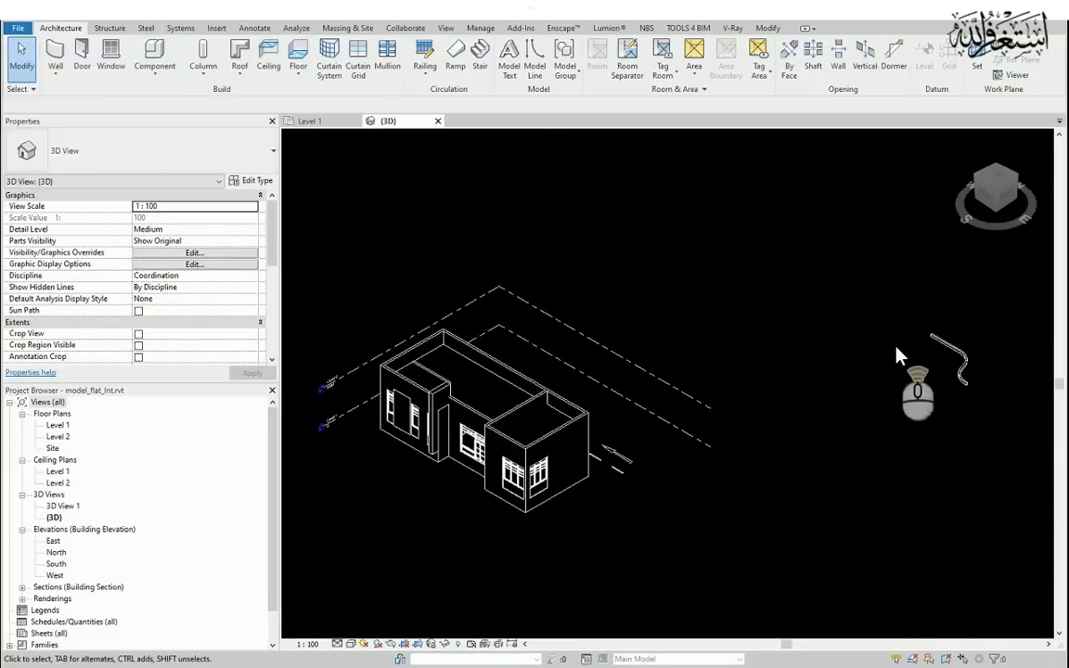
pyautogui.click(990, 358)
pyautogui.scroll(-2, 864, 393)
pyautogui.press('Delete')
# Delete the three stray generic models beside the house's end wall.
pyautogui.moveTo(621, 292)
pyautogui.mouseDown(button='middle')
pyautogui.moveTo(811, 268)
pyautogui.moveTo(817, 252)
pyautogui.mouseUp(button='middle')
pyautogui.scroll(3, 673, 505)
pyautogui.moveTo(739, 425); pyautogui.dragTo(662, 524)
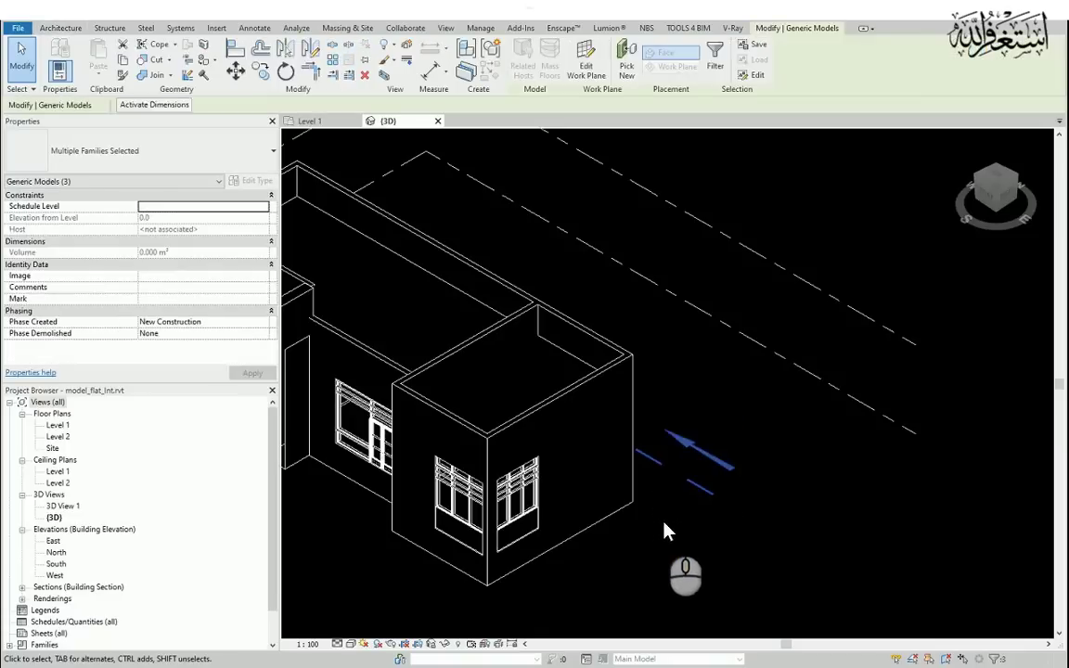
pyautogui.press('Delete')
pyautogui.scroll(-2, 881, 466)
pyautogui.scroll(1, 479, 506)
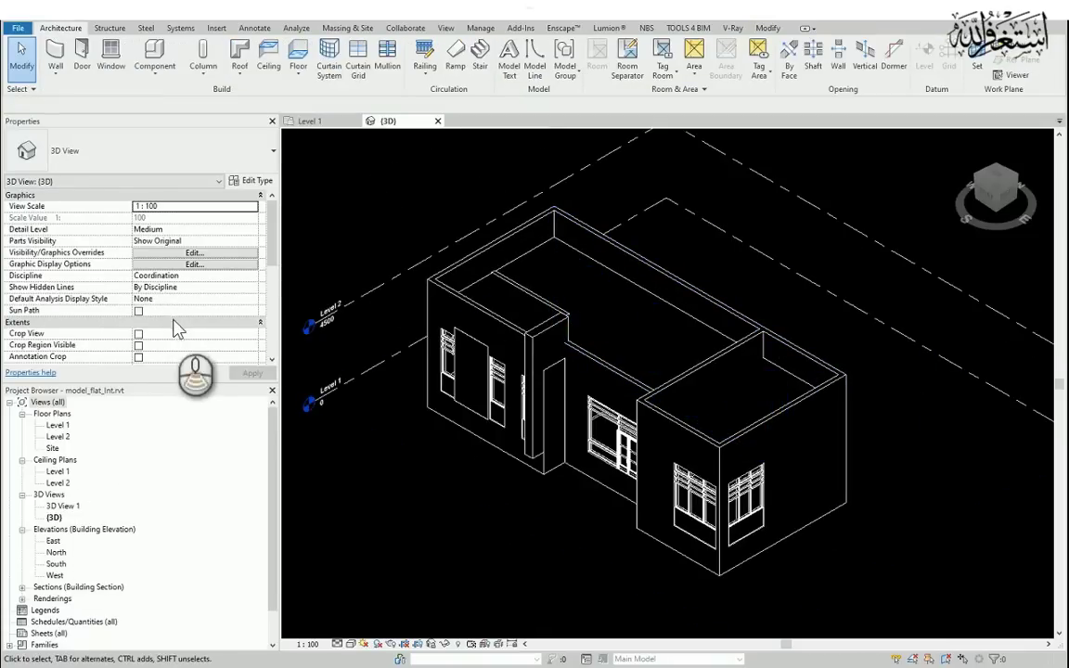
# Enable Crop View and Crop Region Visible for the 3D view.
pyautogui.scroll(-3, 158, 302)
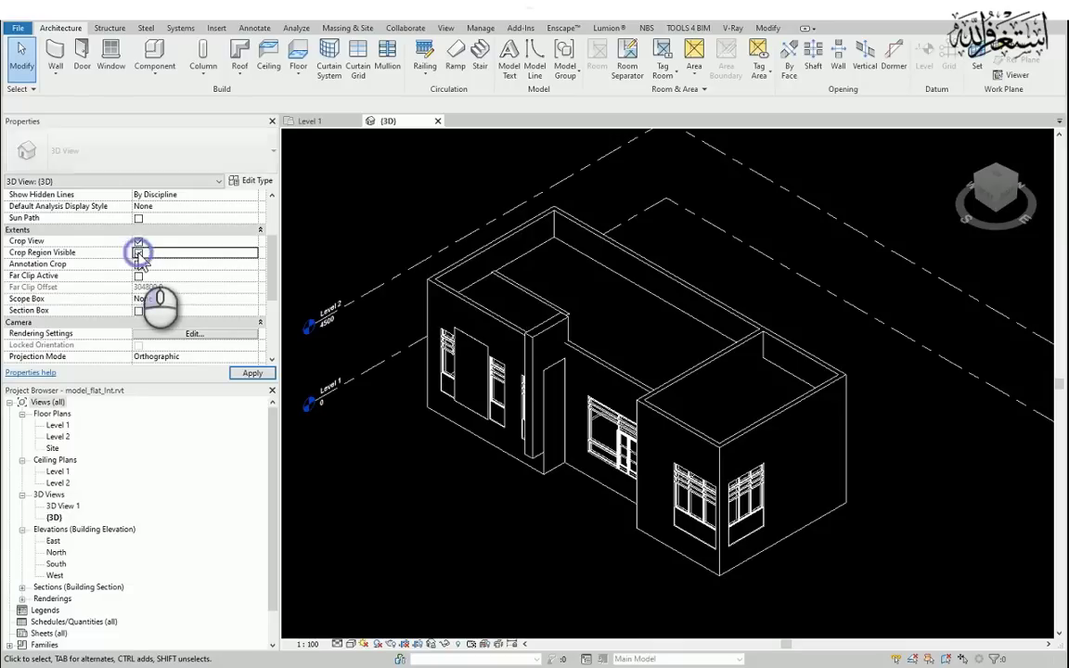
pyautogui.scroll(-4, 629, 325)
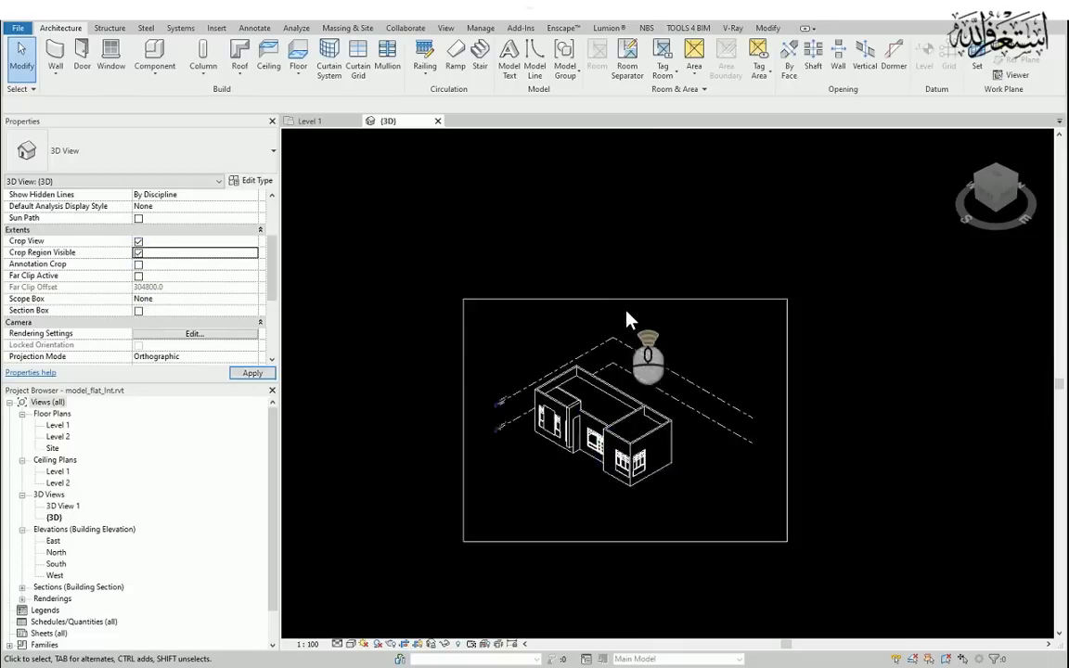
# Turn off Crop View and Crop Region Visible for the 3D view and enable its Section Box.
pyautogui.click(138, 241)
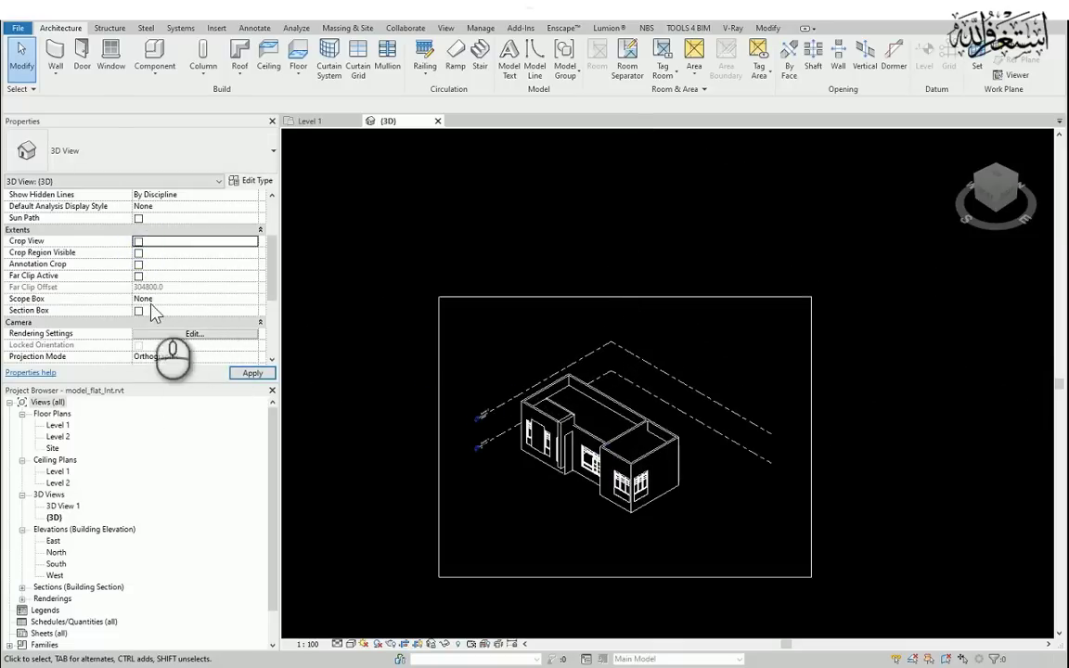
pyautogui.click(138, 311)
pyautogui.scroll(3, 608, 547)
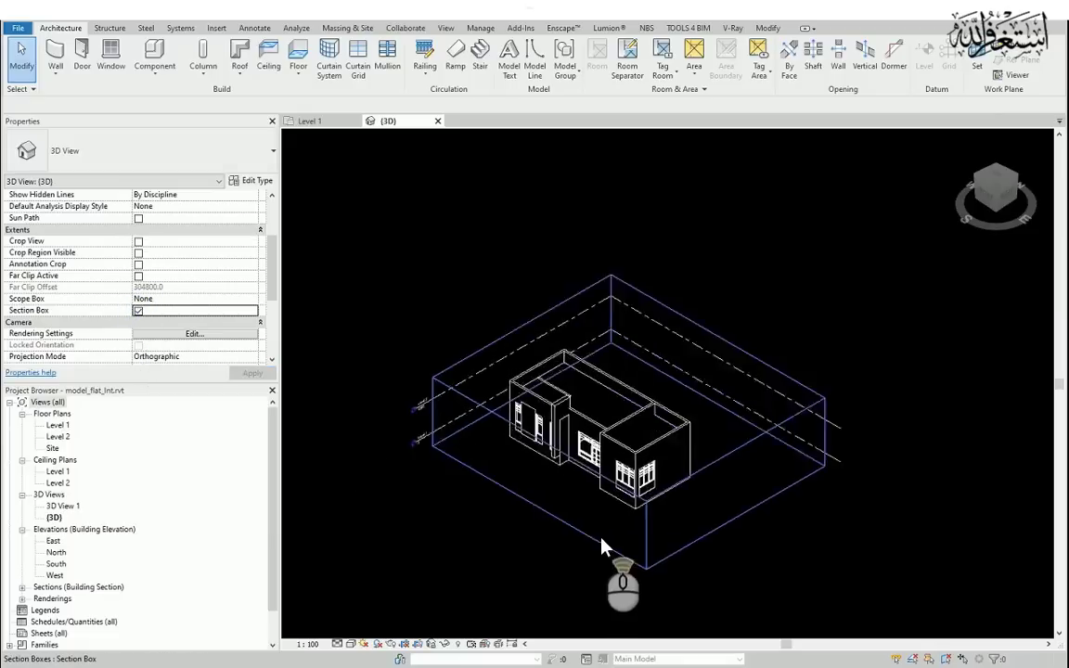
# Select the section box and lower its top face to cut through the upper part of the house walls.
pyautogui.click(828, 399)
pyautogui.scroll(2, 779, 362)
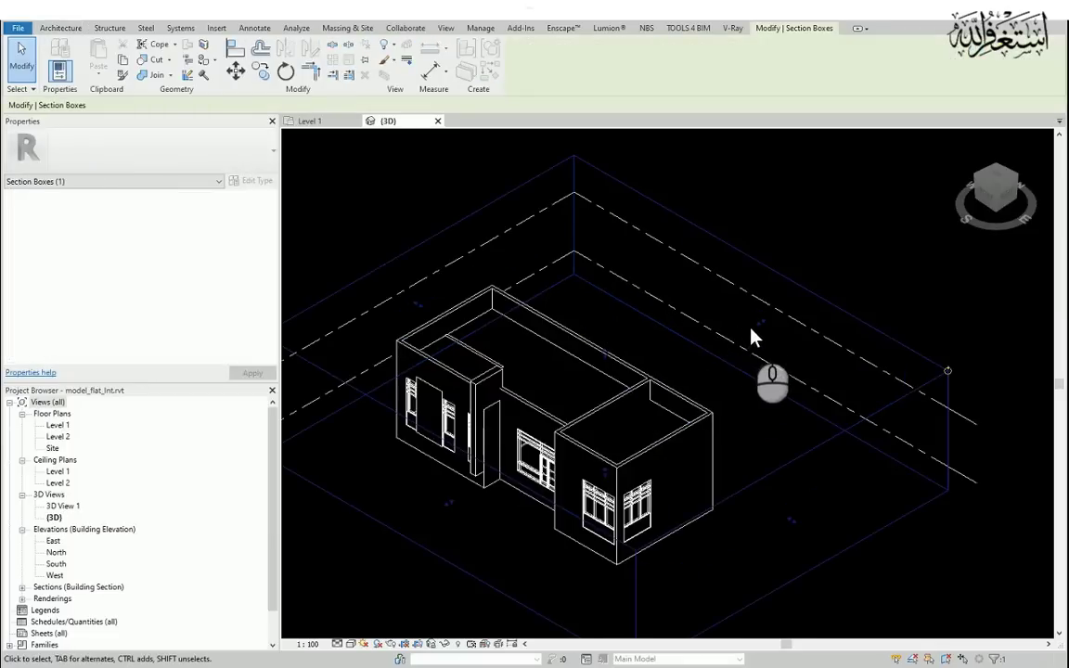
pyautogui.keyDown('shift'); pyautogui.moveTo(610, 380); pyautogui.dragTo(413, 578, button='middle'); pyautogui.keyUp('shift')
pyautogui.click(339, 574)
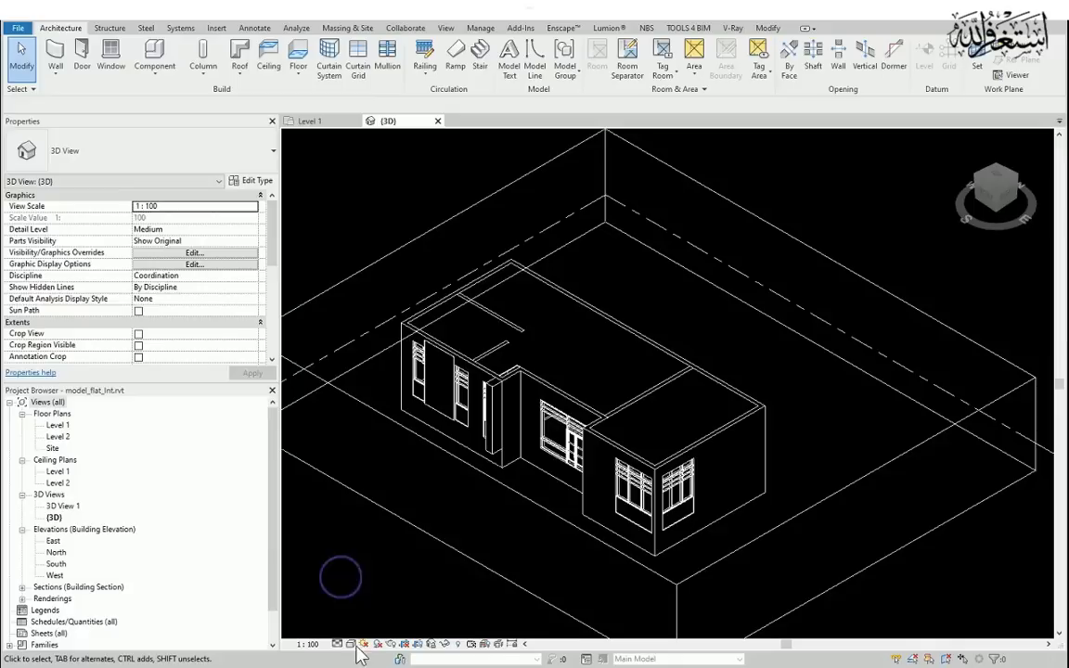
# Set the 3D view's detail level to Fine.
pyautogui.click(337, 643)
pyautogui.click(350, 631)
pyautogui.scroll(2, 637, 451)
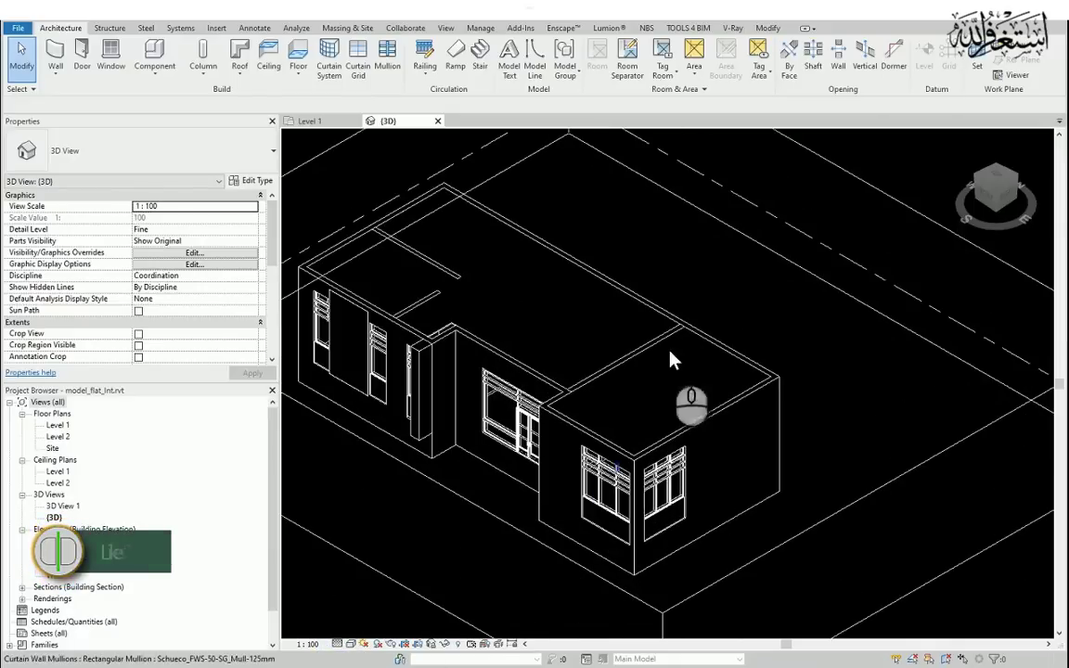
# Lower the section box's top further, below the ceilings, to expose the room interiors.
pyautogui.scroll(-1, 779, 283)
pyautogui.scroll(-2, 779, 283)
pyautogui.click(811, 210)
pyautogui.scroll(4, 649, 351)
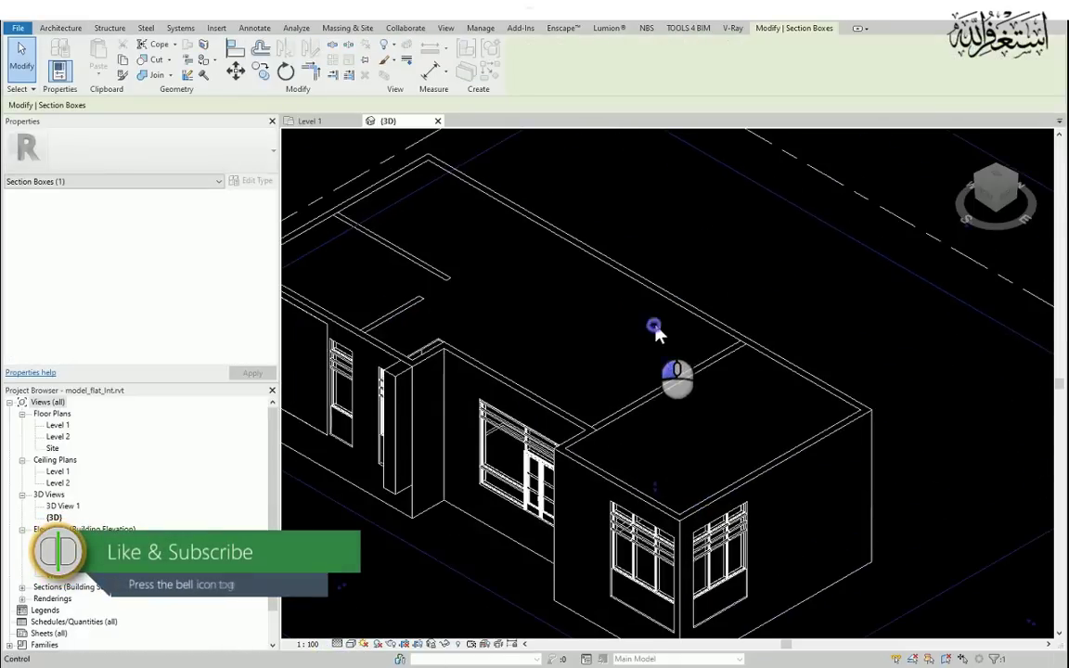
pyautogui.moveTo(656, 336); pyautogui.dragTo(906, 362)
pyautogui.click(900, 329)
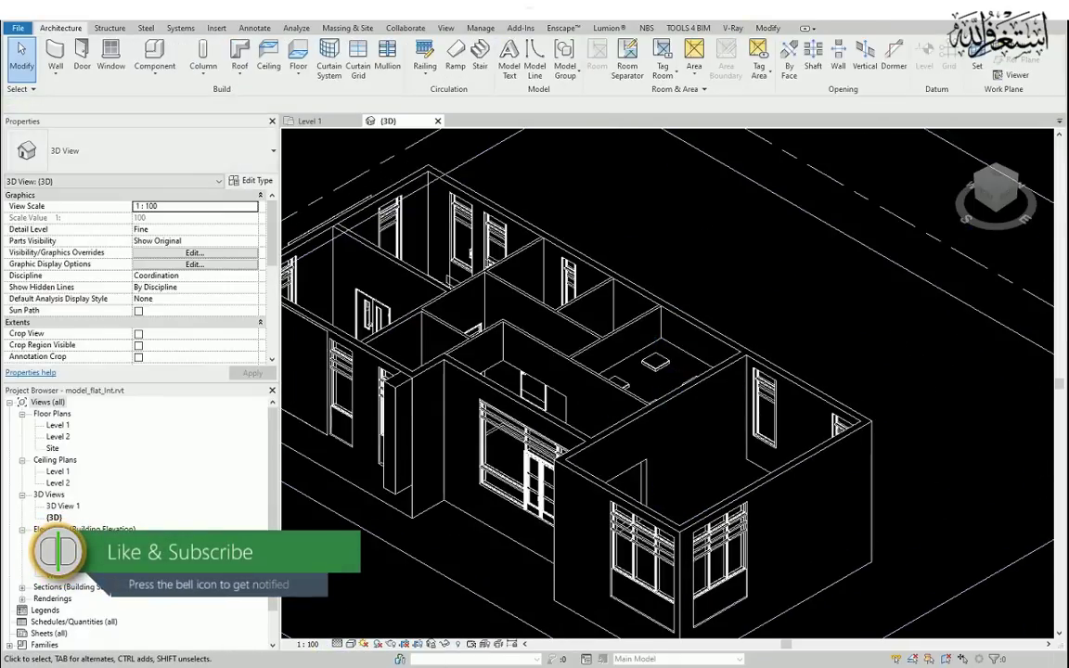
pyautogui.scroll(1, 737, 332)
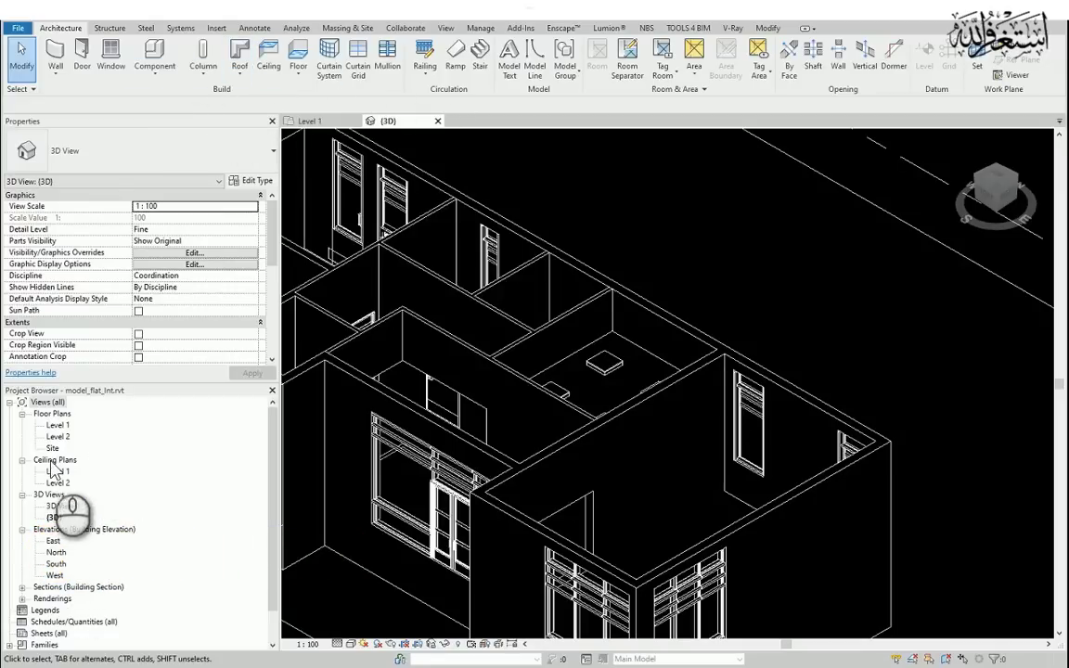
# Open the Level 1 ceiling plan at the kitchen and the large empty east room.
pyautogui.doubleClick(56, 425)
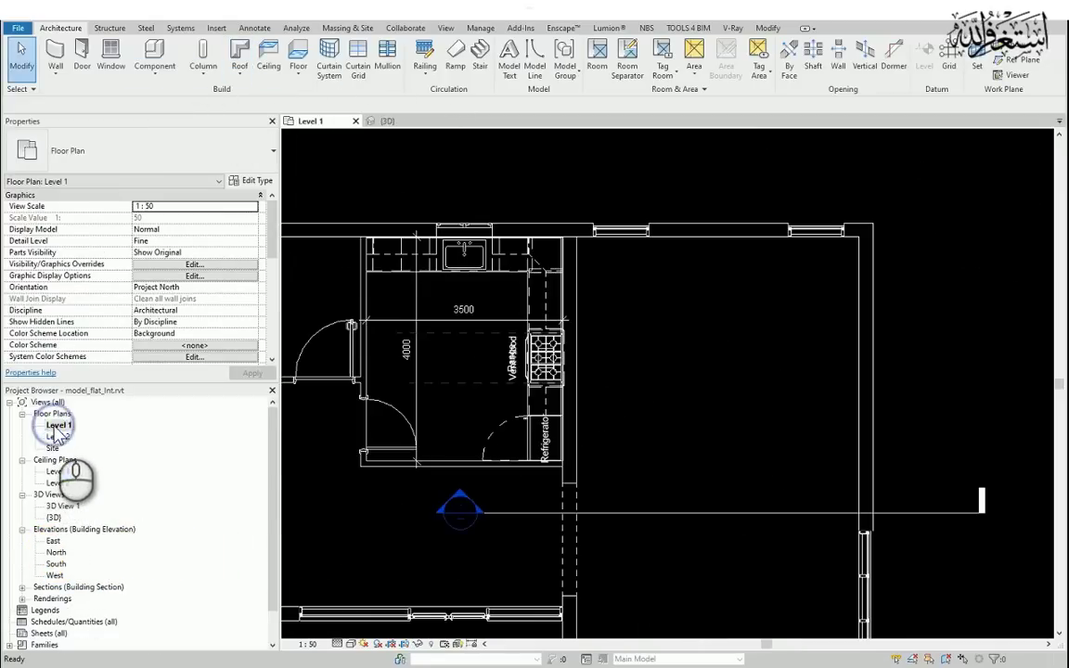
pyautogui.doubleClick(58, 473)
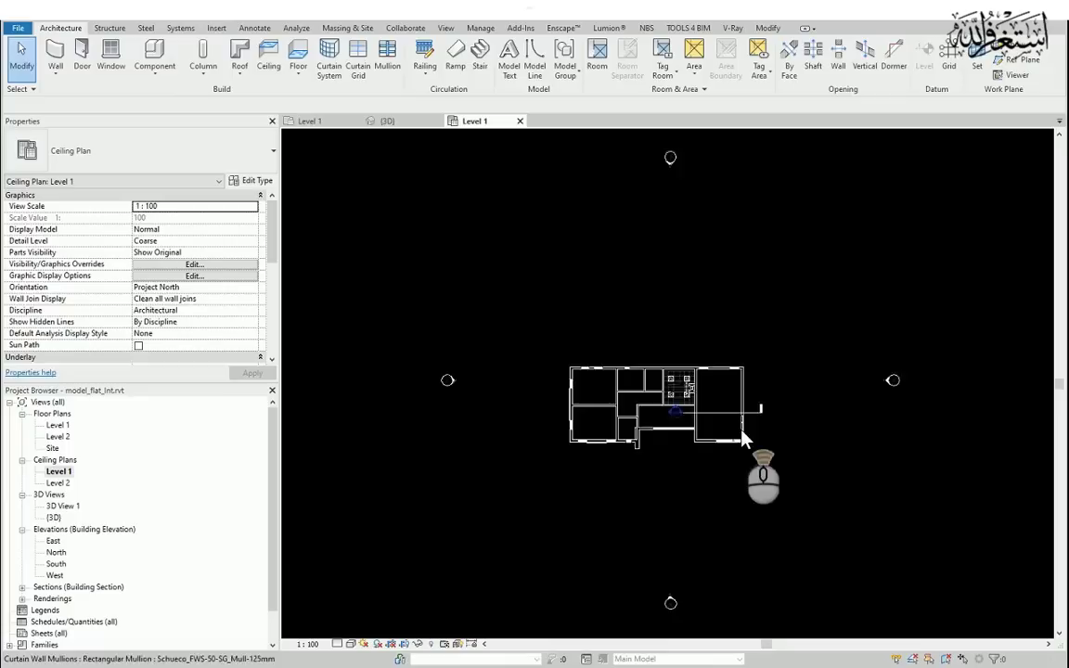
pyautogui.scroll(5, 666, 386)
pyautogui.scroll(2, 596, 247)
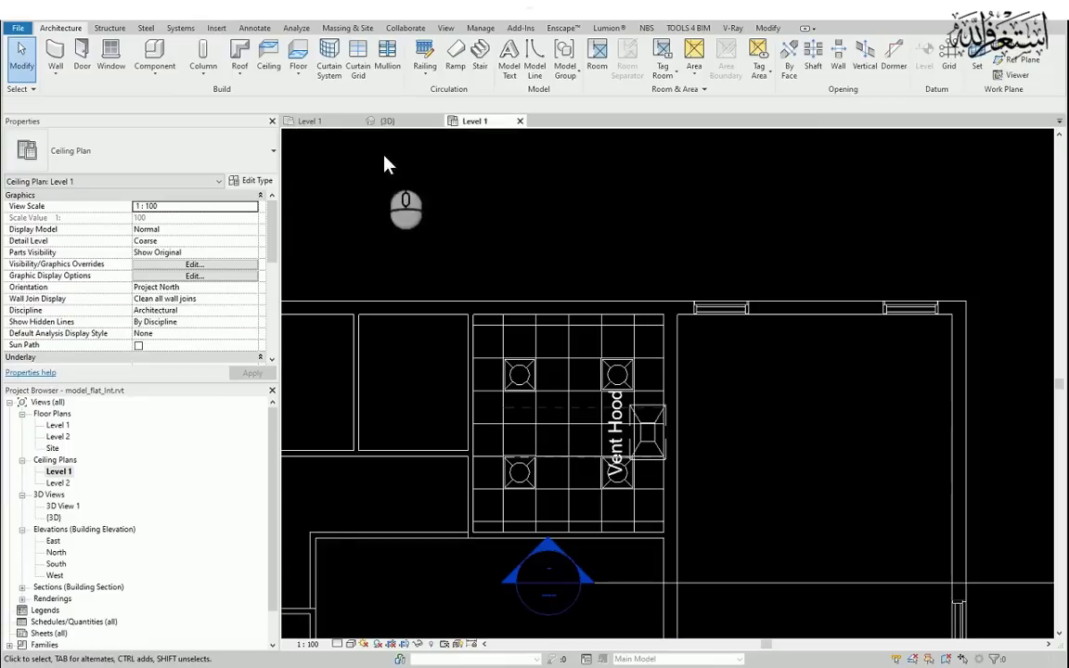
# Create an in-place model in the Ceilings category and name it FC_PROFILE.
pyautogui.click(155, 74)
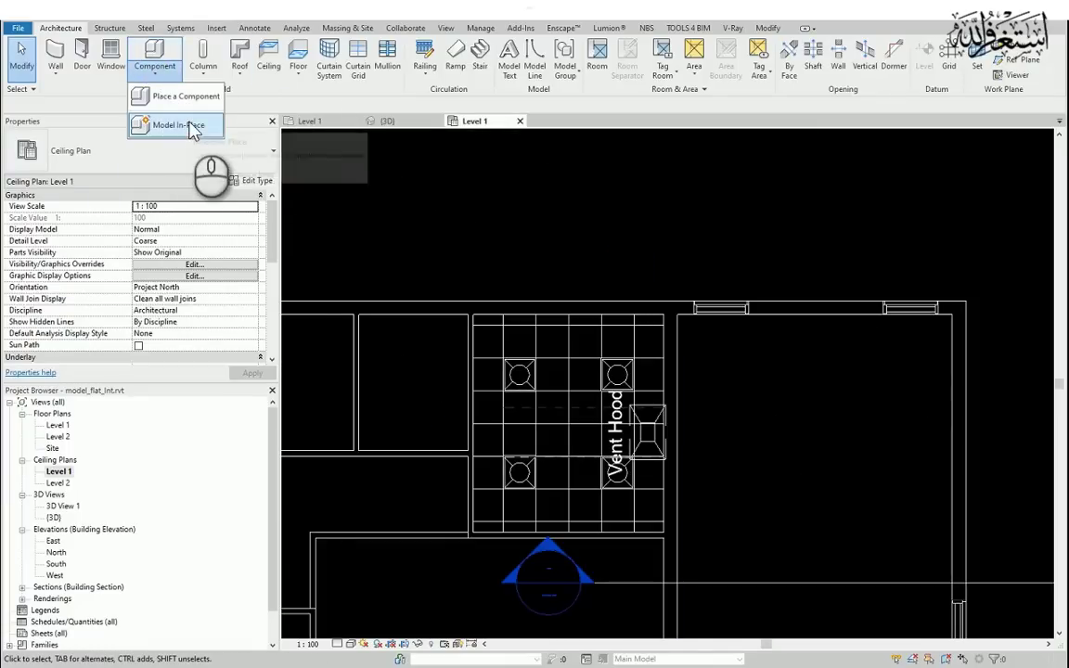
pyautogui.click(183, 125)
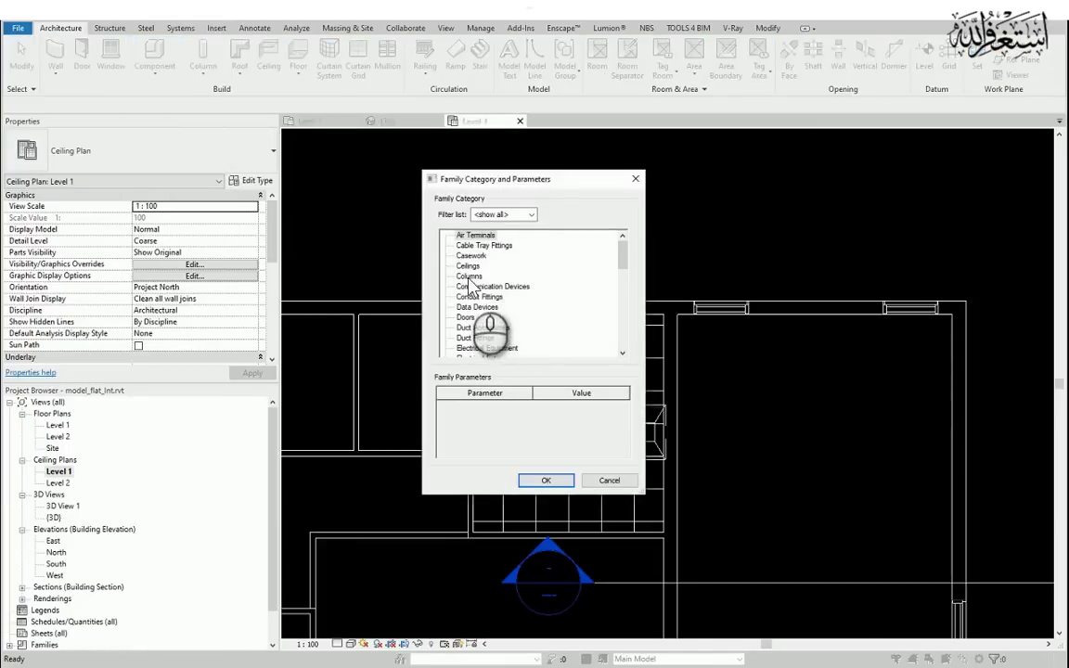
pyautogui.click(468, 266)
pyautogui.click(546, 480)
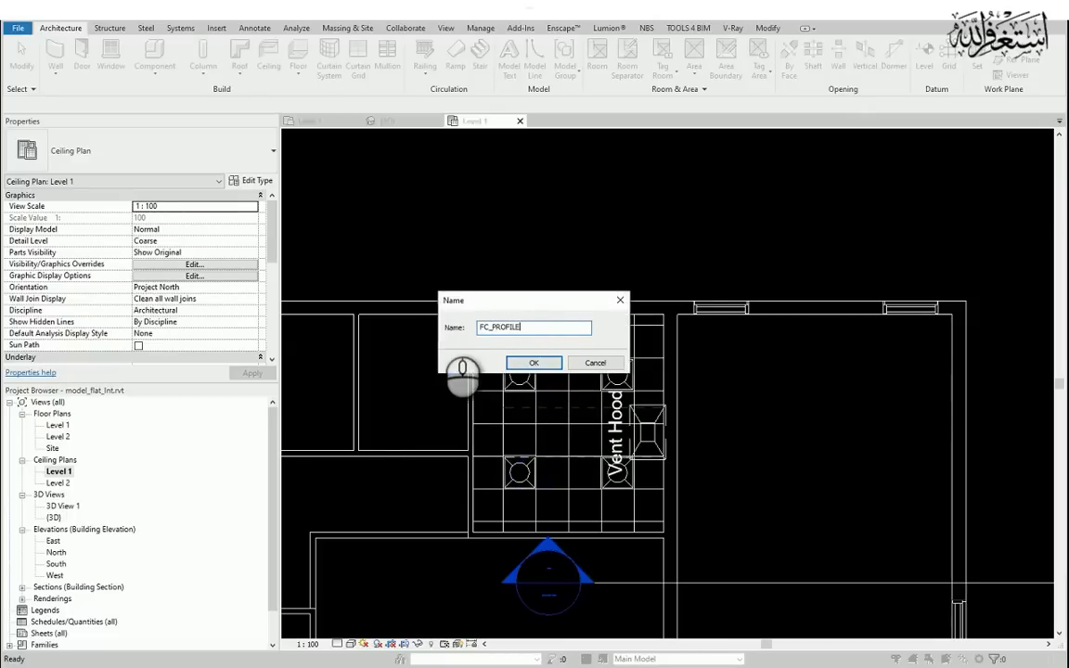
pyautogui.click(534, 364)
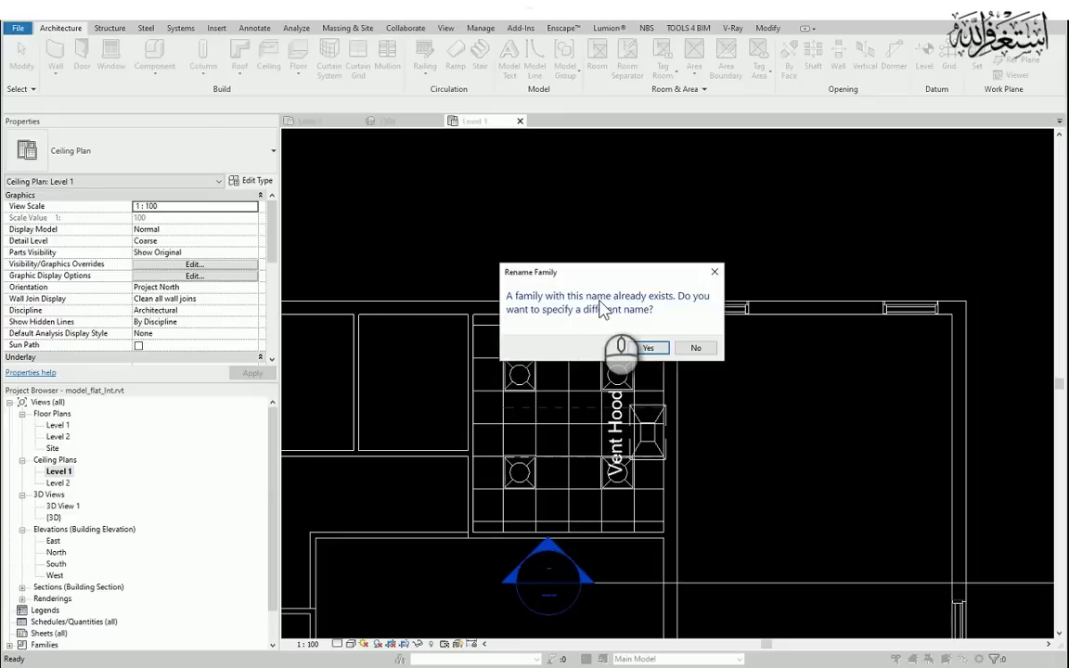
pyautogui.click(647, 349)
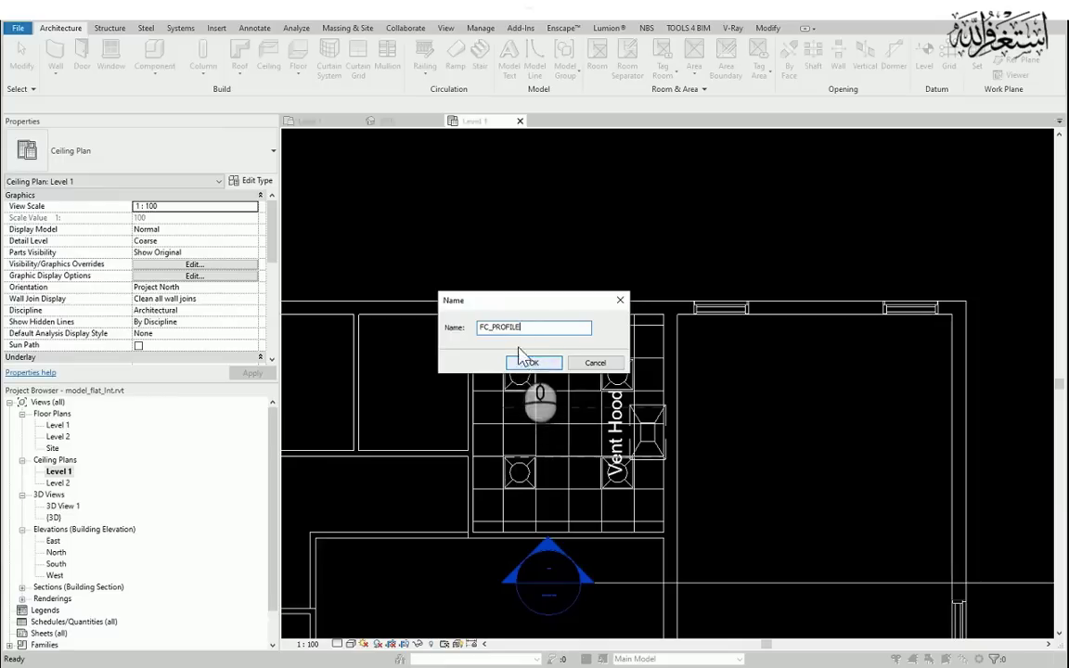
pyautogui.click(533, 363)
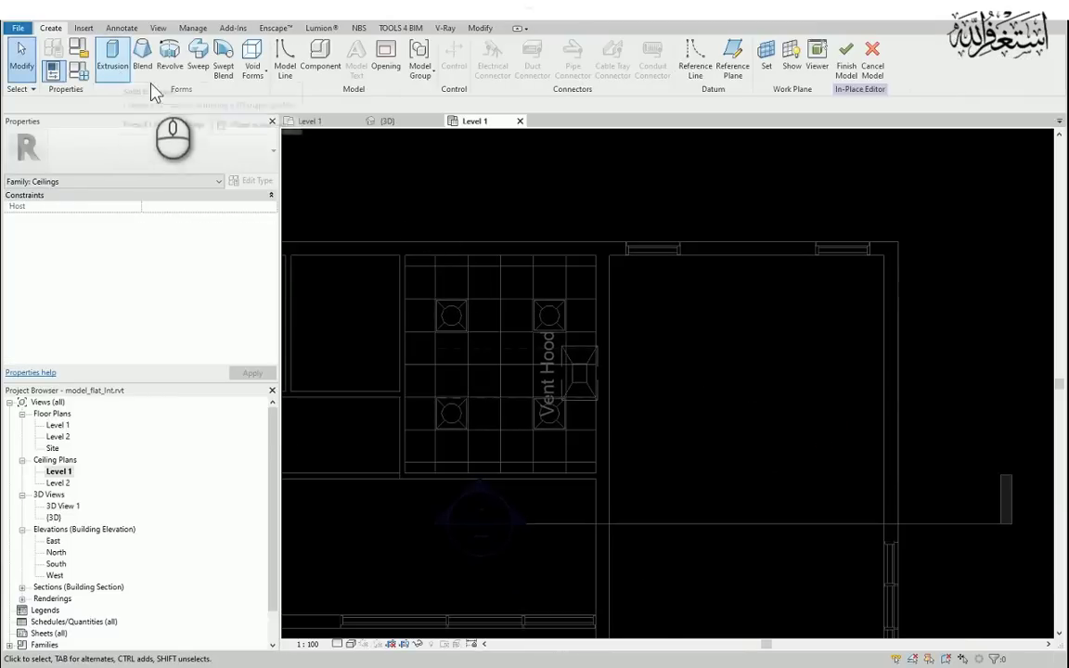
# Start a Sweep and sketch its first path line along the east room's inner east wall, from the northeast corner to the window.
pyautogui.click(201, 54)
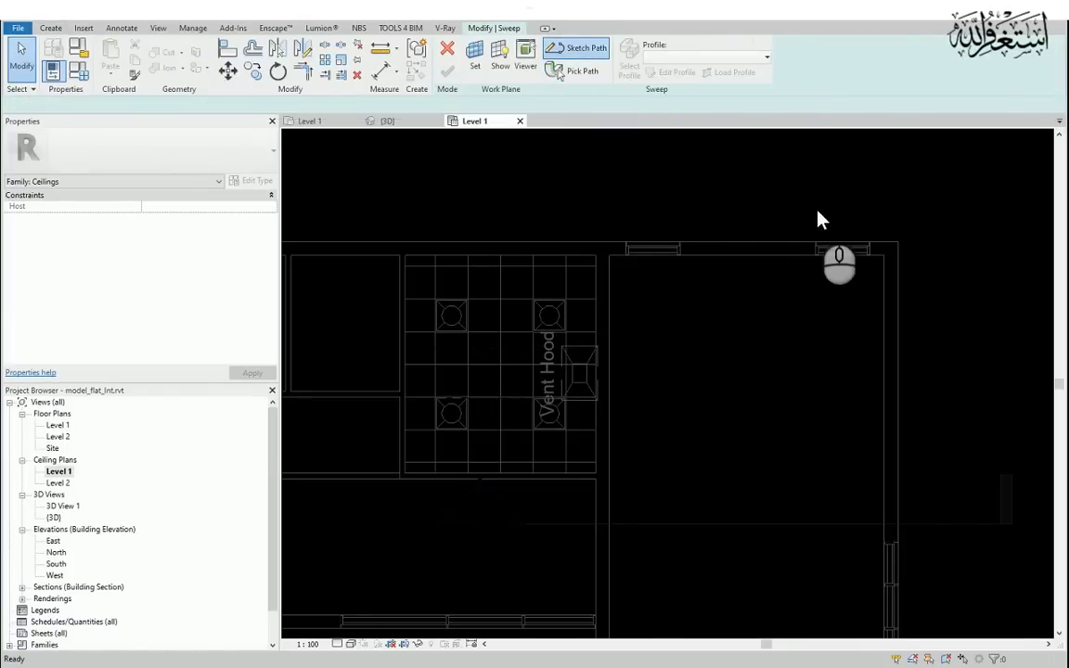
pyautogui.scroll(-3, 833, 260)
pyautogui.scroll(3, 826, 270)
pyautogui.click(874, 209)
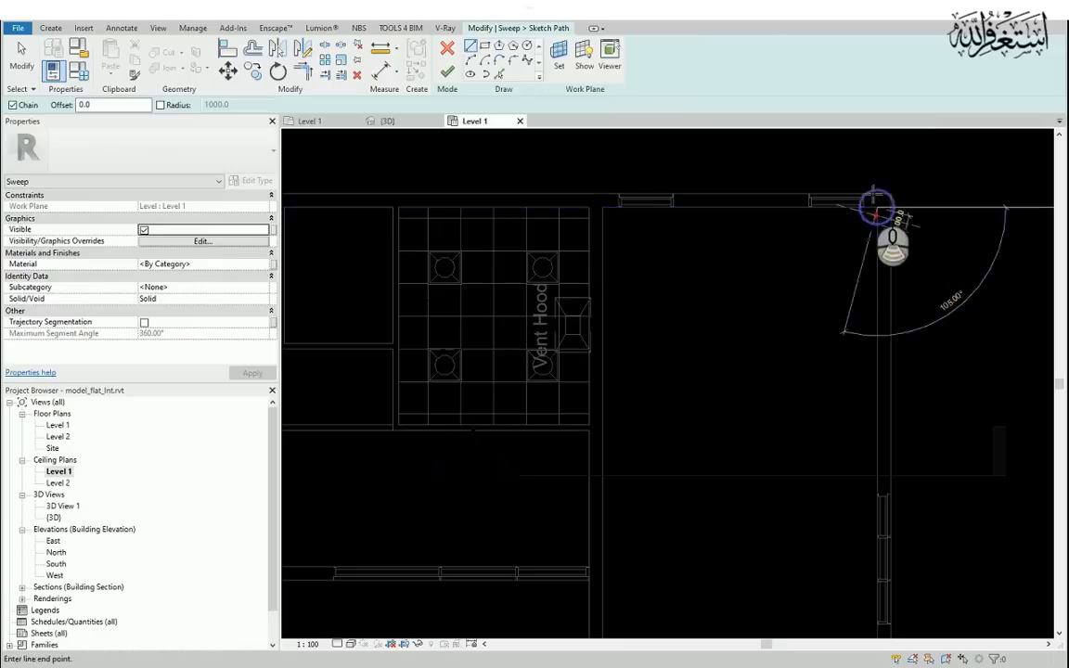
pyautogui.scroll(-2, 875, 206)
pyautogui.scroll(5, 875, 369)
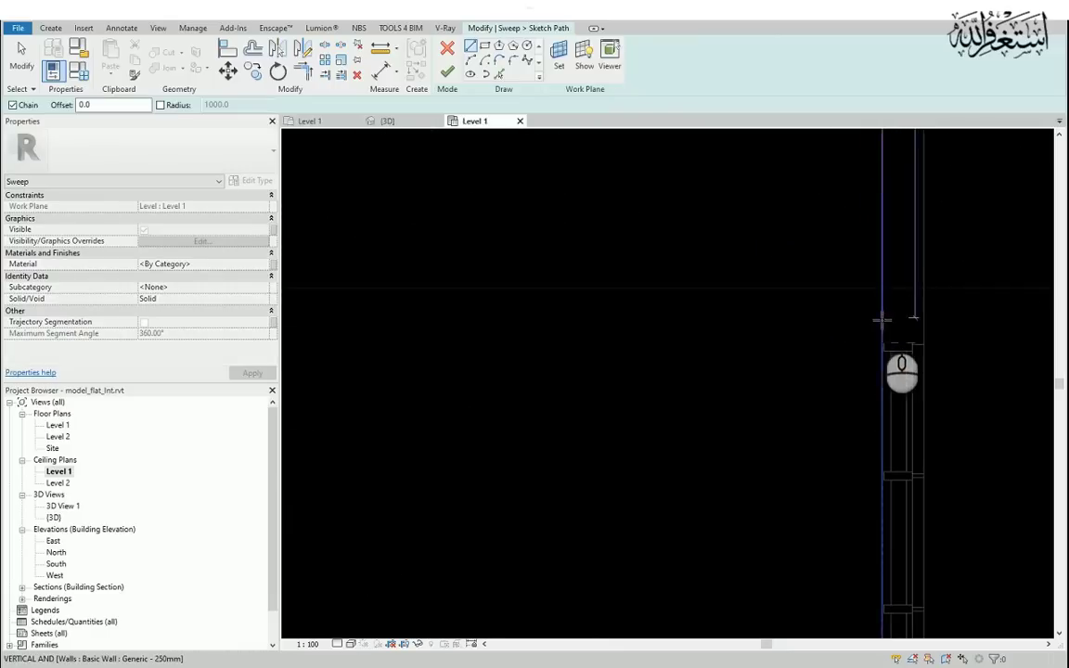
pyautogui.scroll(2, 877, 321)
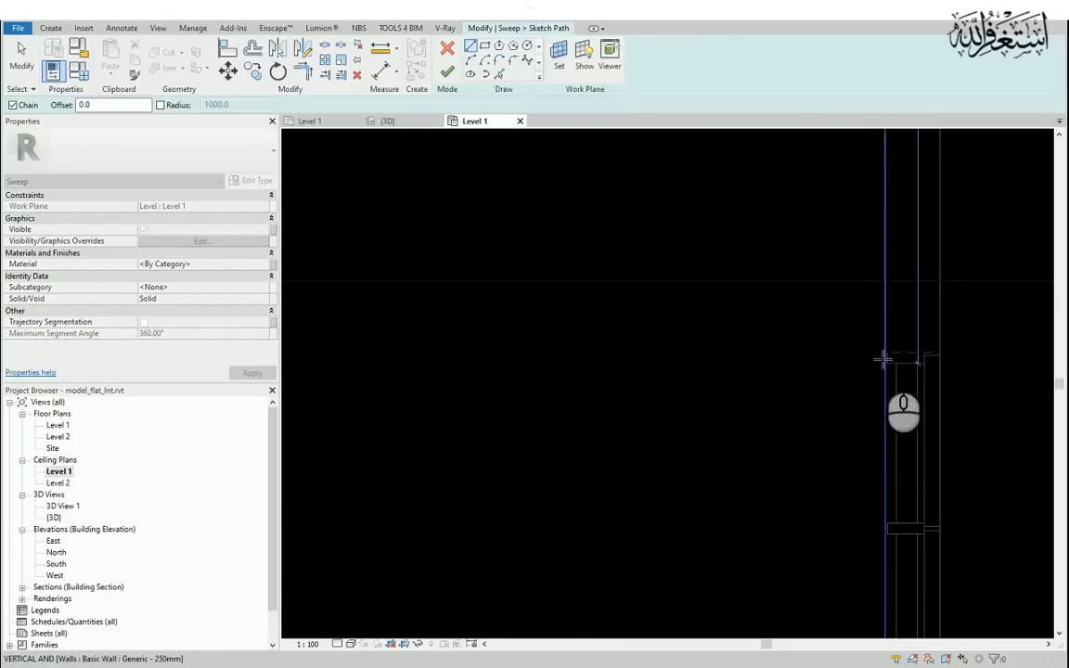
pyautogui.click(881, 350)
# Continue the sweep path with a 200 mm jog into the room and a line about 2500 mm long past the east window.
pyautogui.scroll(-2, 861, 256)
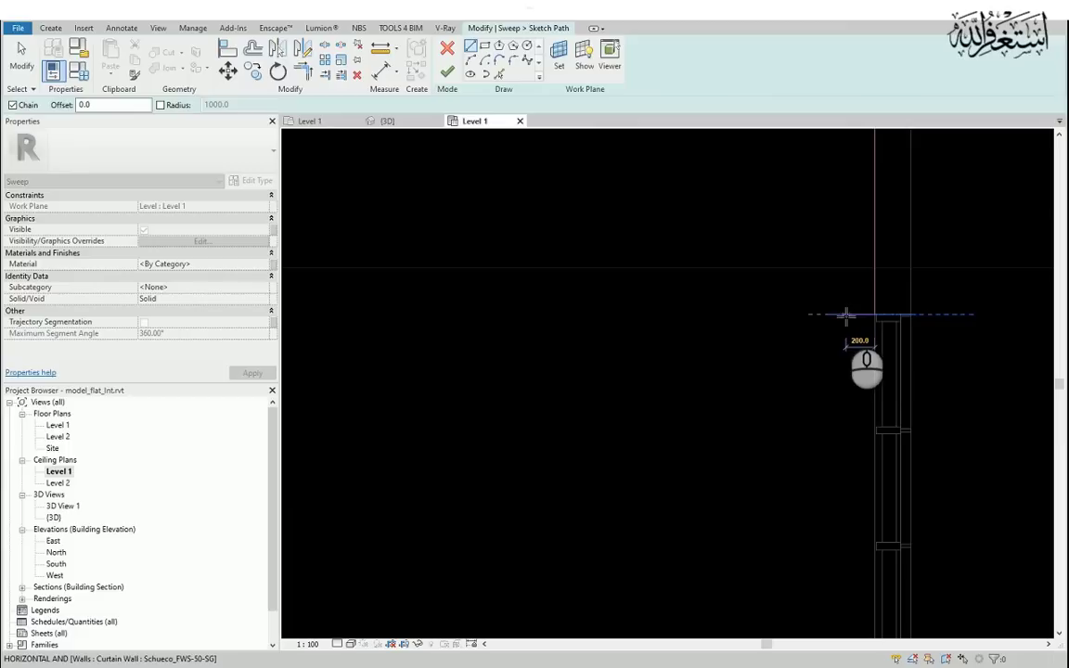
pyautogui.scroll(-4, 867, 307)
pyautogui.moveTo(851, 438); pyautogui.dragTo(896, 321, button='middle')
pyautogui.scroll(1, 882, 397)
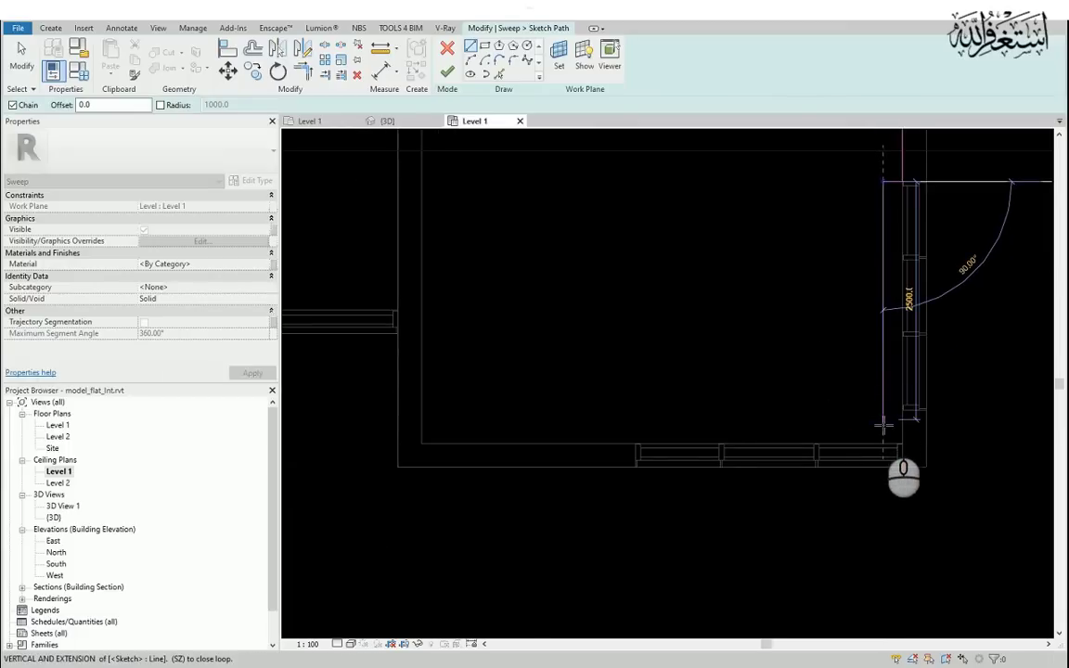
pyautogui.click(881, 418)
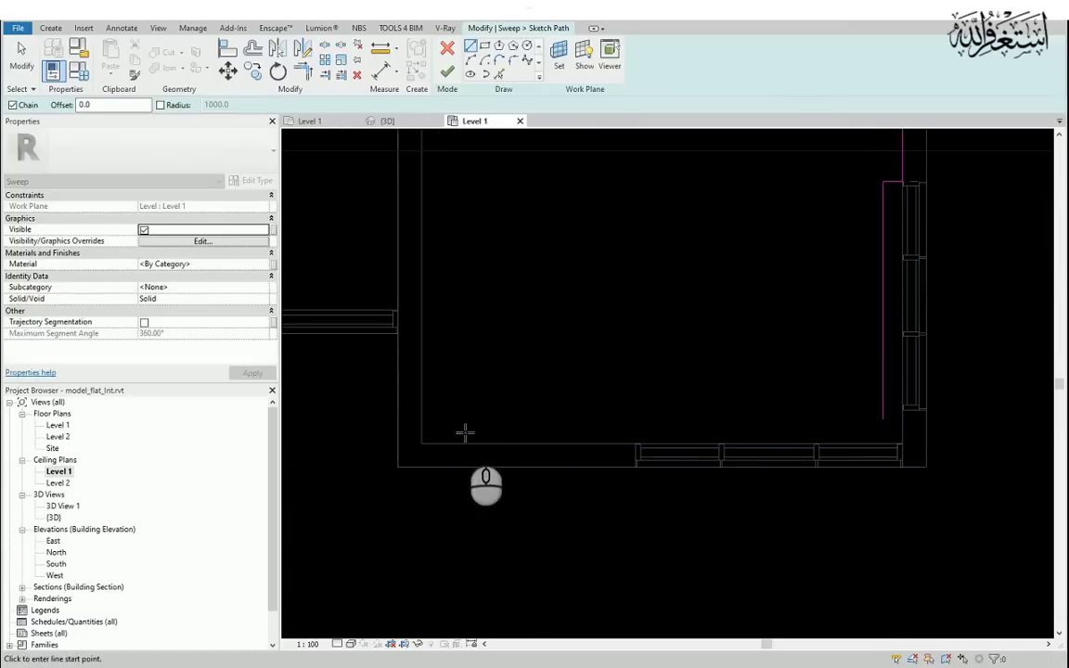
# Sketch the south path from the southwest corner to the south window, jog 200 mm inward, and join it to the east window line.
pyautogui.click(422, 443)
pyautogui.click(634, 443)
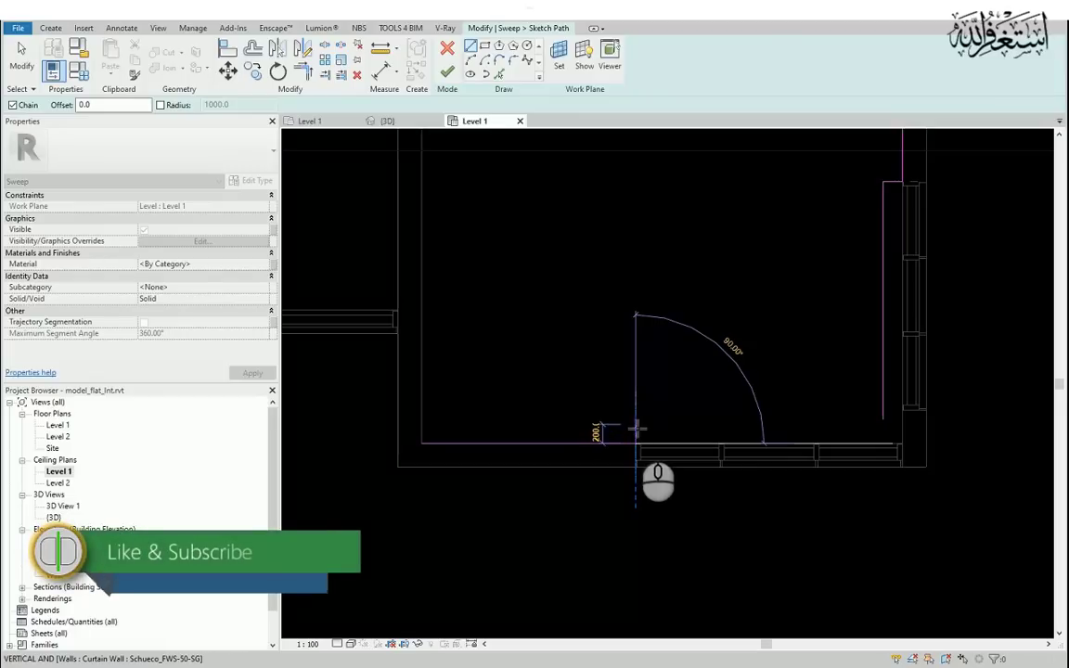
pyautogui.click(634, 425)
pyautogui.click(882, 424)
pyautogui.scroll(-4, 825, 437)
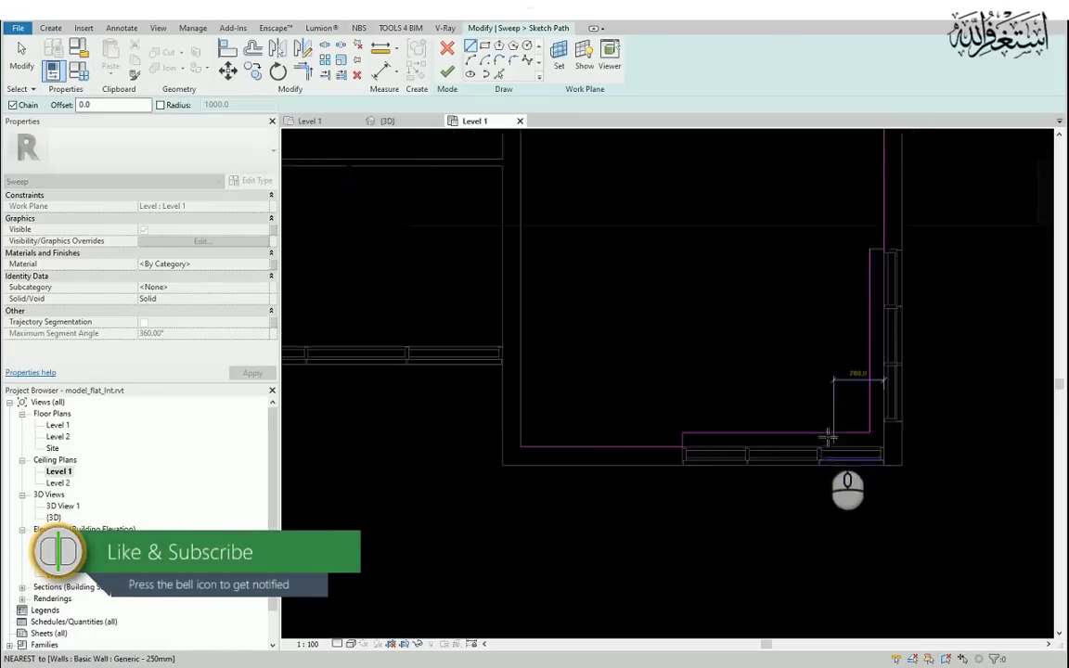
# Close the sweep path with lines along the room's inner west and north walls, and exit the line tool.
pyautogui.scroll(1, 594, 424)
pyautogui.click(595, 456)
pyautogui.moveTo(599, 163); pyautogui.dragTo(592, 464, button='middle')
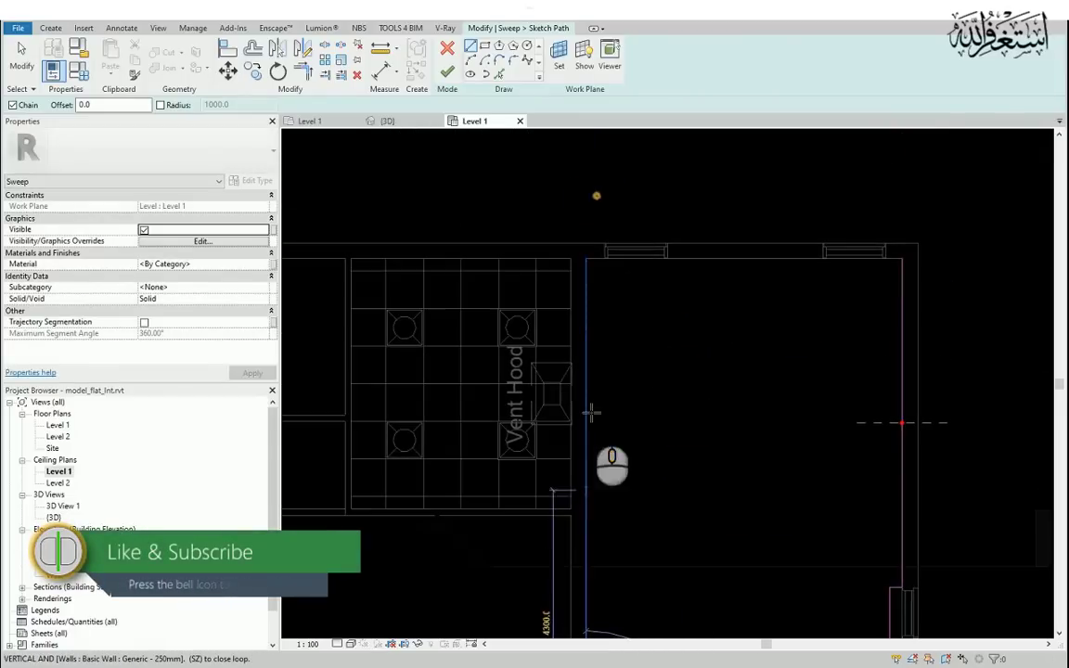
pyautogui.click(588, 260)
pyautogui.scroll(2, 600, 262)
pyautogui.scroll(-2, 585, 276)
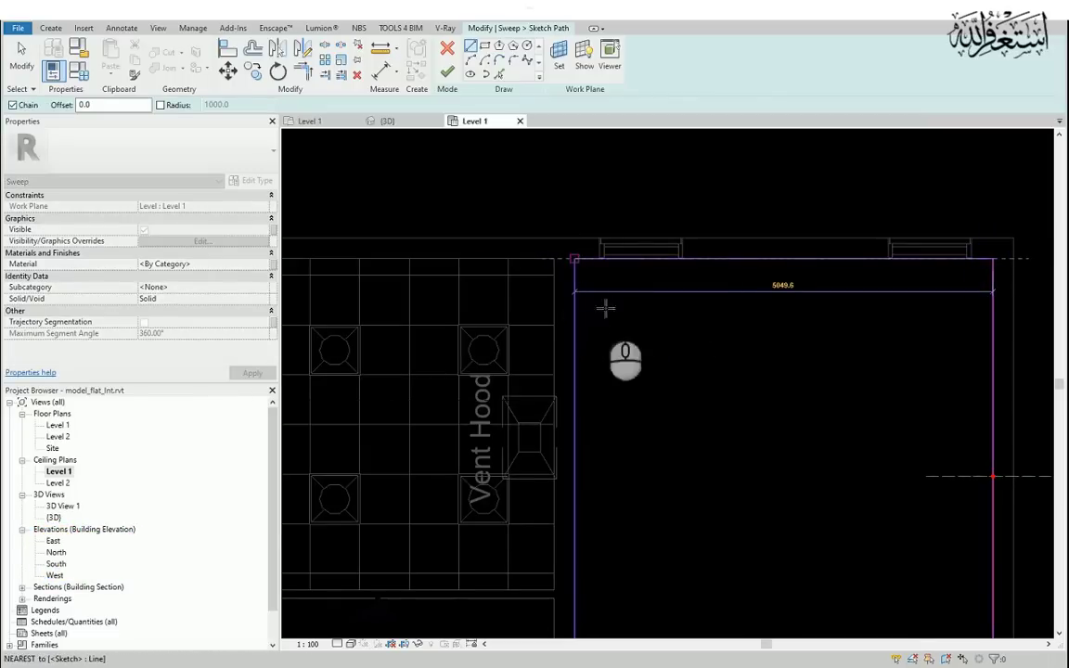
pyautogui.press('Escape')
pyautogui.press('Escape')
# Move the north path line 200 mm inward from the north wall's inner face using its temporary dimension.
pyautogui.click(1013, 319)
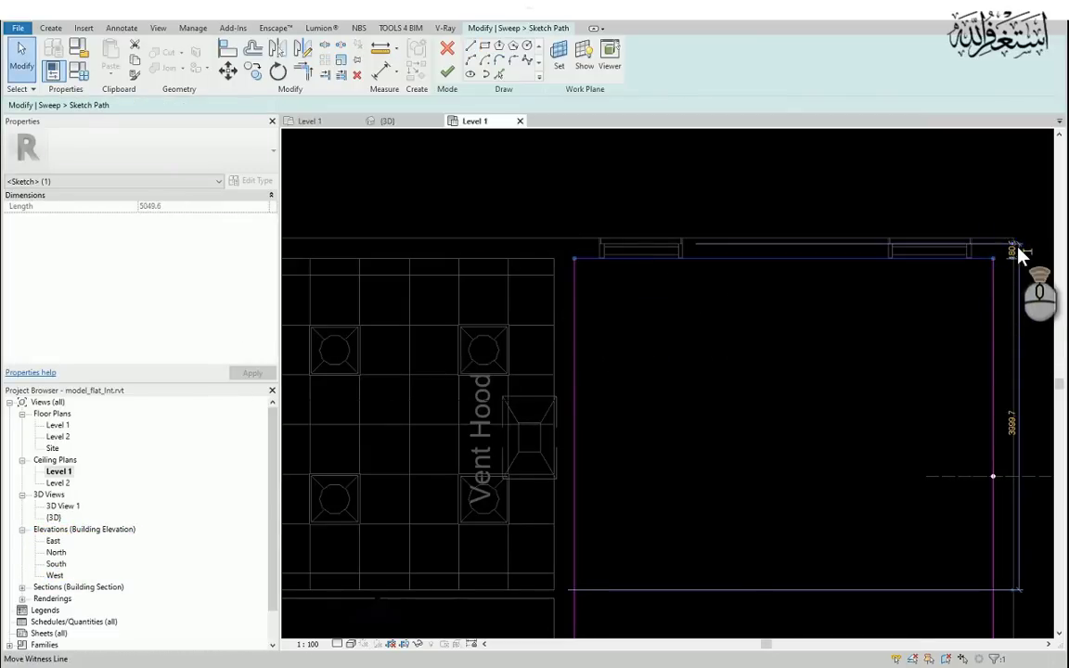
pyautogui.scroll(4, 1016, 260)
pyautogui.scroll(-3, 923, 314)
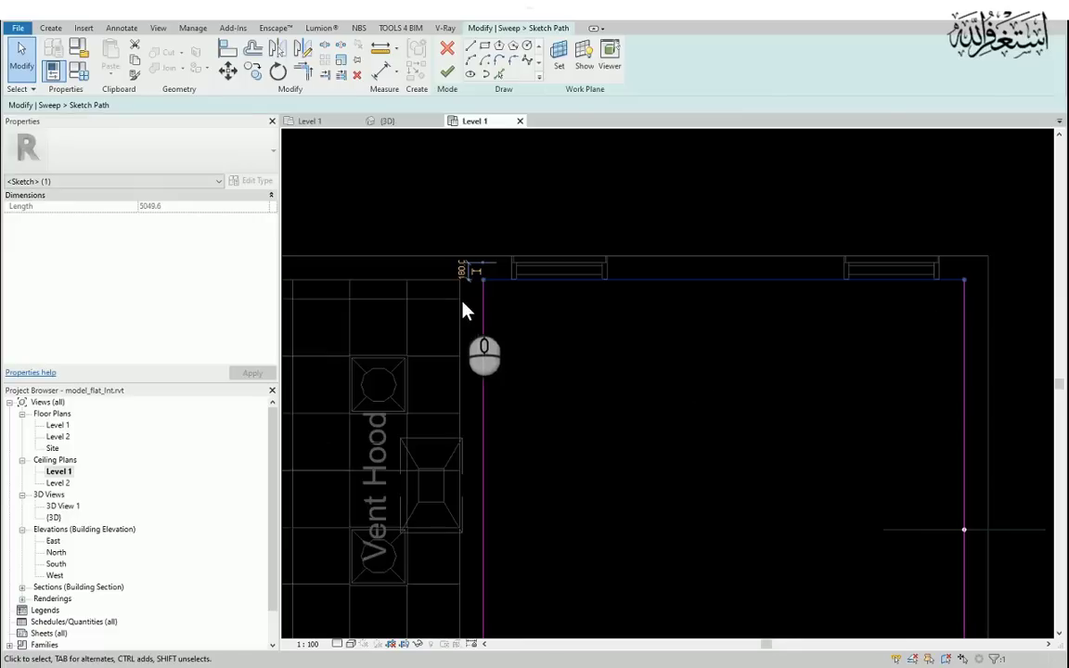
pyautogui.scroll(5, 470, 275)
pyautogui.moveTo(524, 248); pyautogui.dragTo(597, 289)
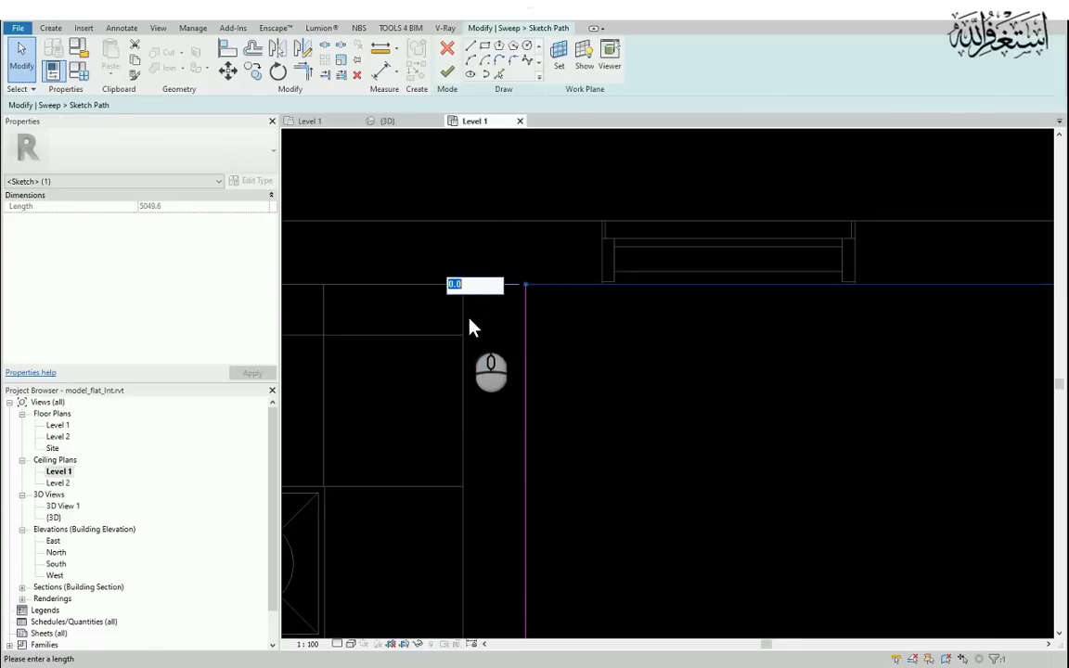
pyautogui.write('200')
pyautogui.press('Return')
pyautogui.click(643, 375)
# Move the jog line by the east window 200 mm north, setting its temporary dimension to =2549.8+200.
pyautogui.scroll(-2, 543, 301)
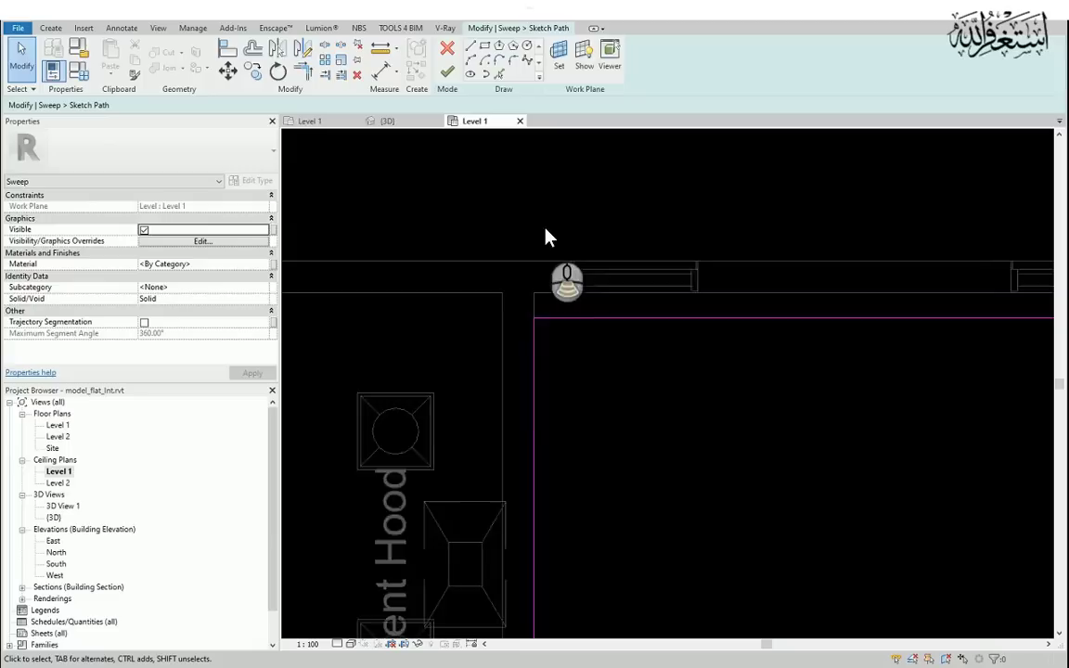
pyautogui.scroll(-5, 558, 226)
pyautogui.moveTo(674, 409); pyautogui.dragTo(713, 339, button='middle')
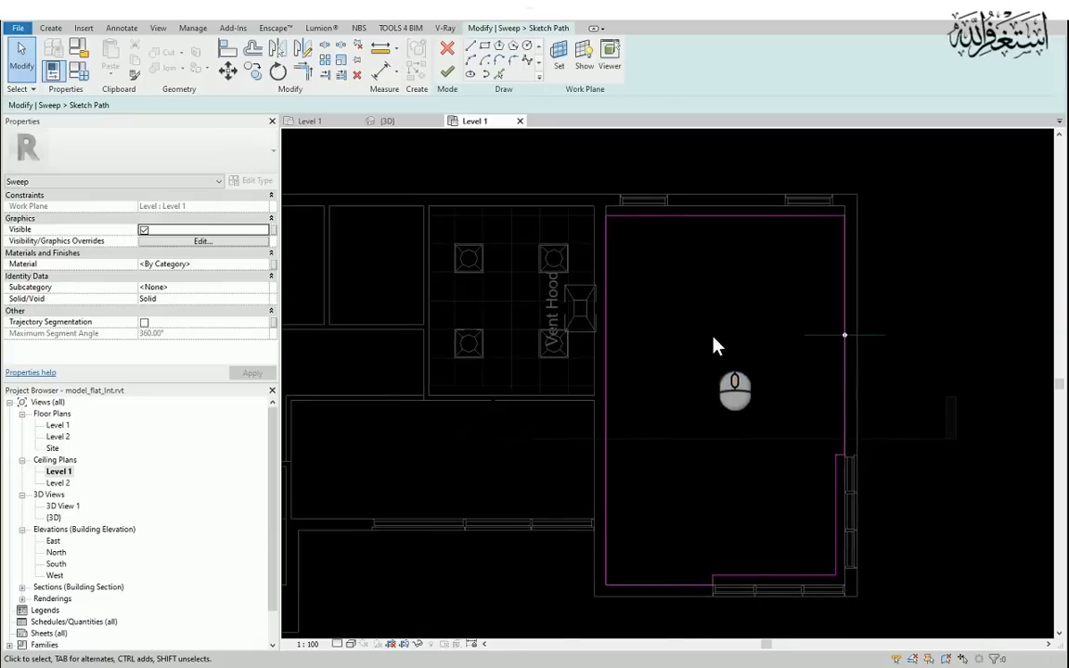
pyautogui.scroll(4, 747, 498)
pyautogui.scroll(2, 871, 418)
pyautogui.click(888, 364)
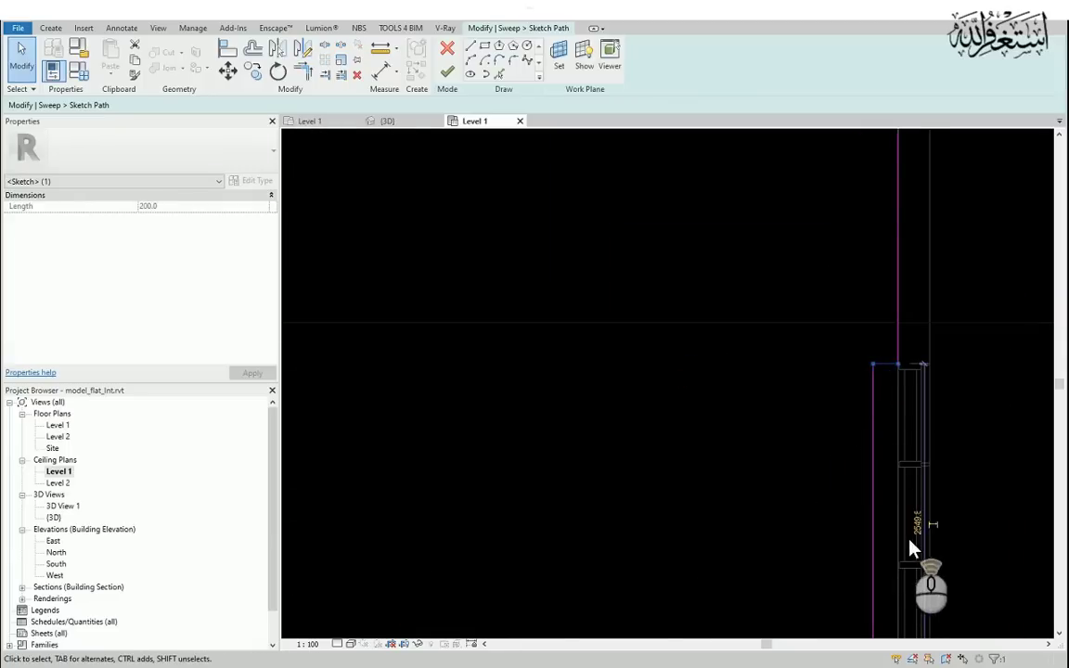
pyautogui.scroll(2, 900, 455)
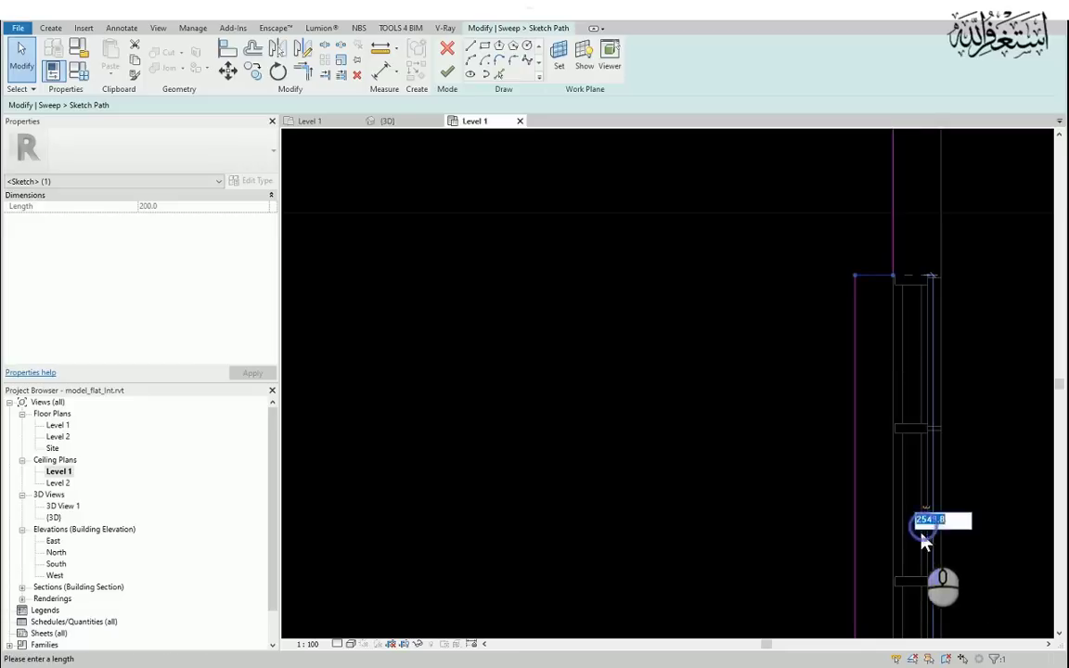
pyautogui.click(950, 517)
pyautogui.press('Home')
pyautogui.write('=')
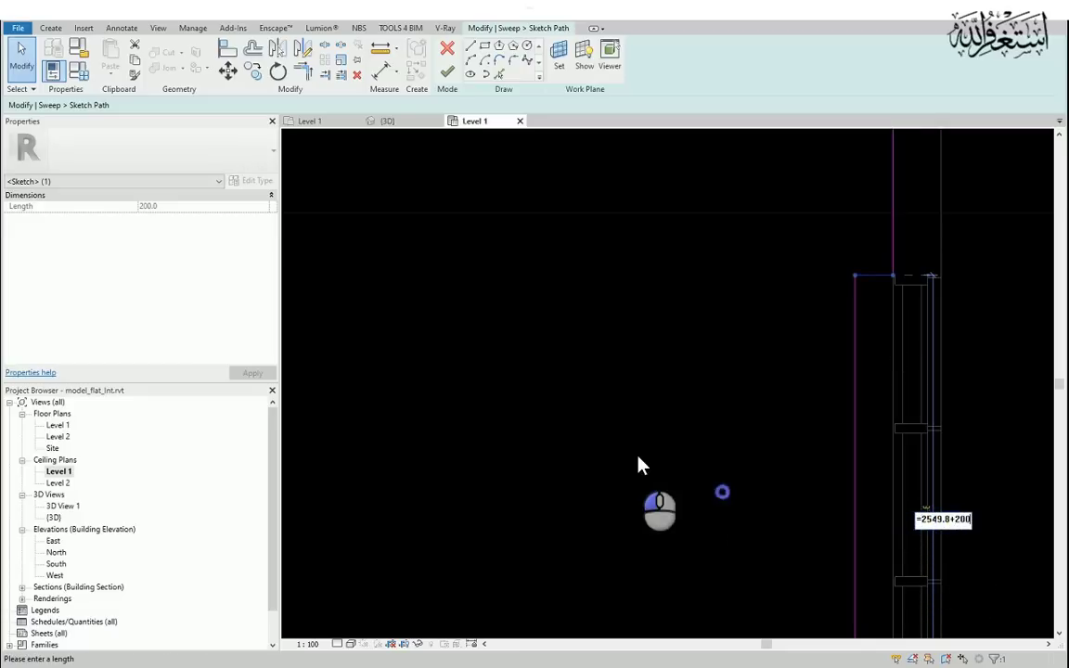
pyautogui.click(722, 492)
pyautogui.scroll(-3, 924, 346)
pyautogui.click(826, 386)
# Move the jog line by the south window west of the window with a dimension formula, matching the east jog's clearance.
pyautogui.scroll(-1, 870, 345)
pyautogui.scroll(3, 706, 517)
pyautogui.click(733, 510)
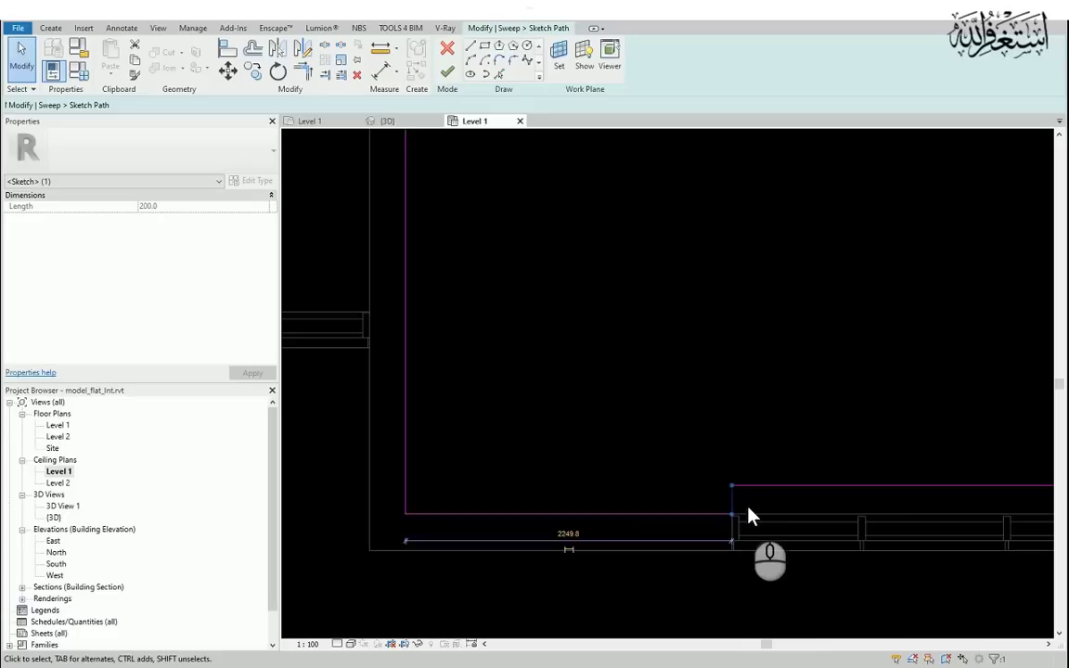
pyautogui.scroll(2, 750, 517)
pyautogui.click(434, 561)
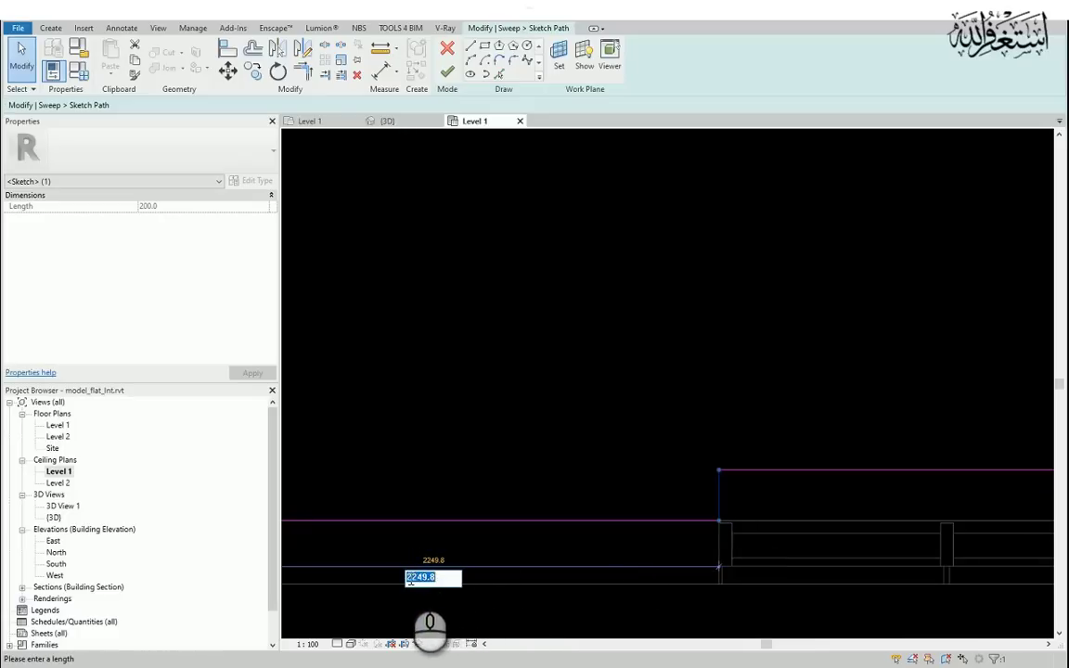
pyautogui.write('=')
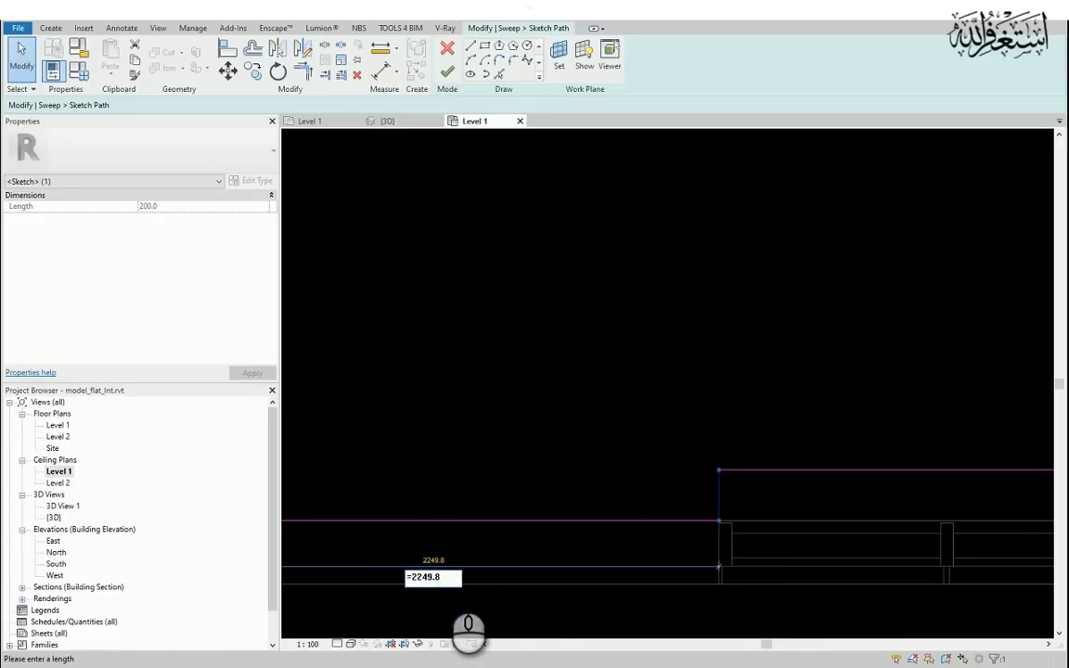
pyautogui.click(537, 350)
pyautogui.scroll(-4, 729, 516)
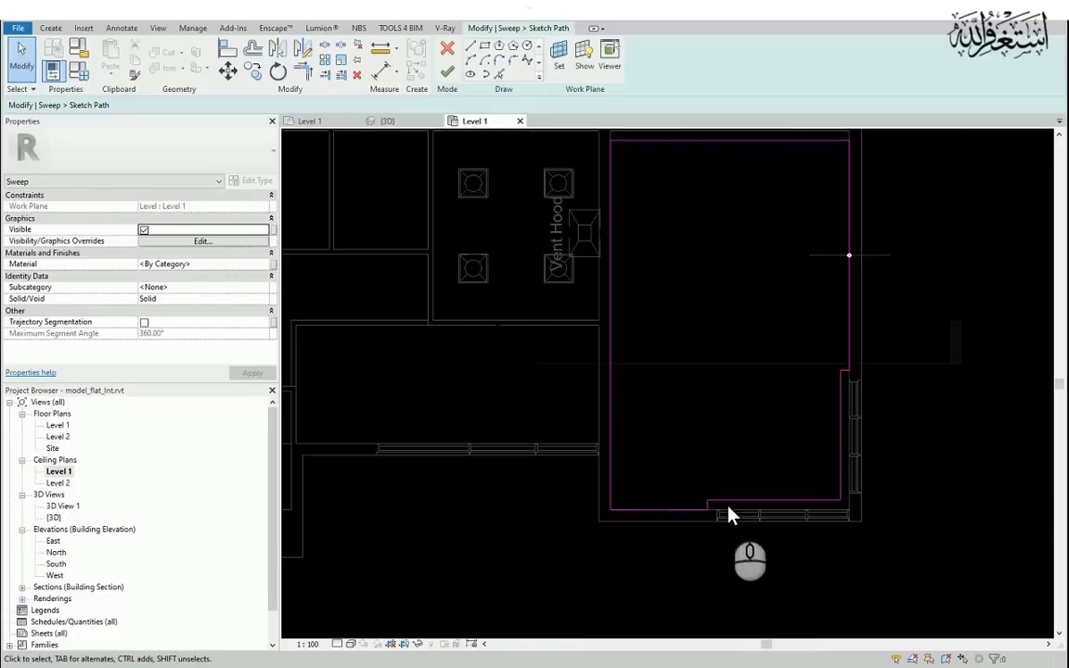
# Finish the sweep path sketch and open the default 3D view on the east room.
pyautogui.scroll(-2, 753, 371)
pyautogui.click(447, 72)
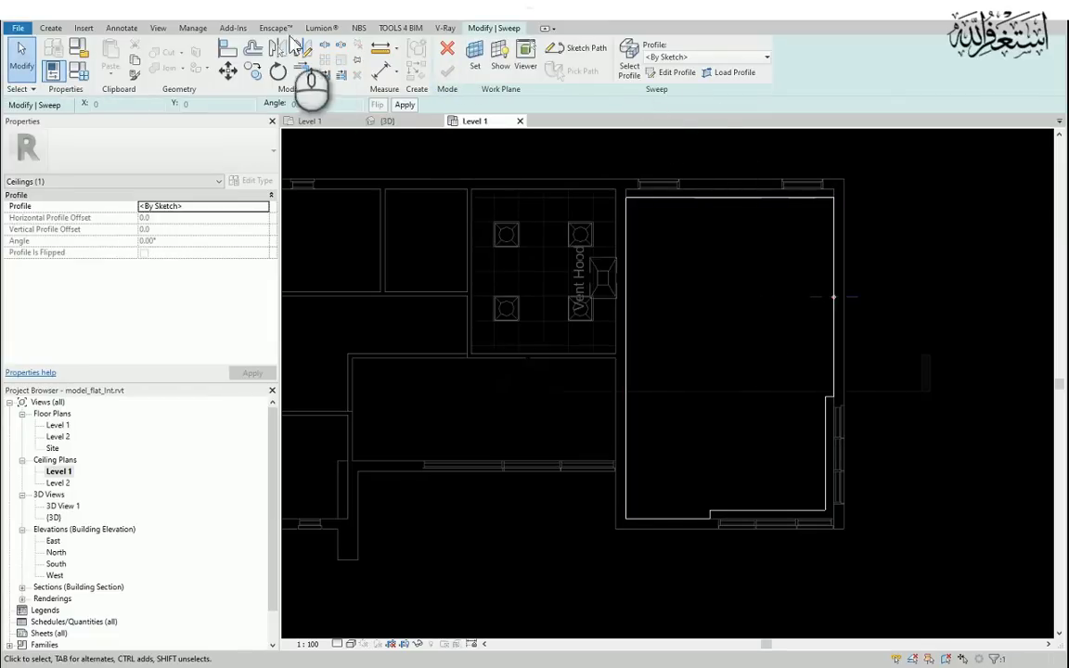
pyautogui.click(234, 19)
pyautogui.scroll(-2, 763, 410)
pyautogui.scroll(5, 801, 577)
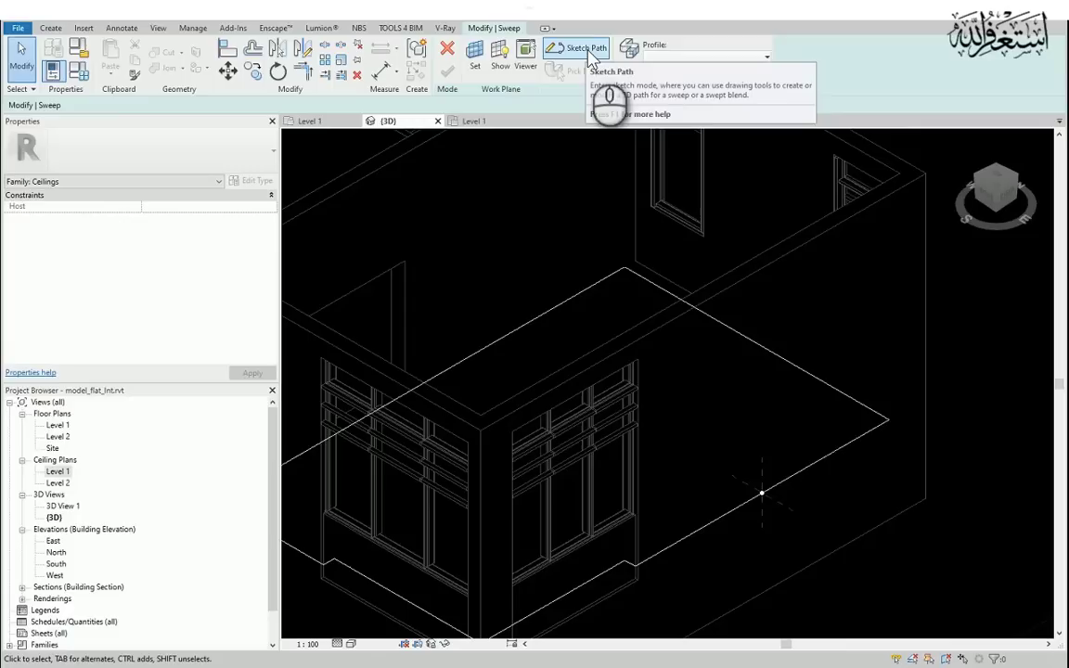
# Assign FC_PROFILE_1 as the sweep profile and finish the sweep.
pyautogui.click(703, 57)
pyautogui.click(703, 66)
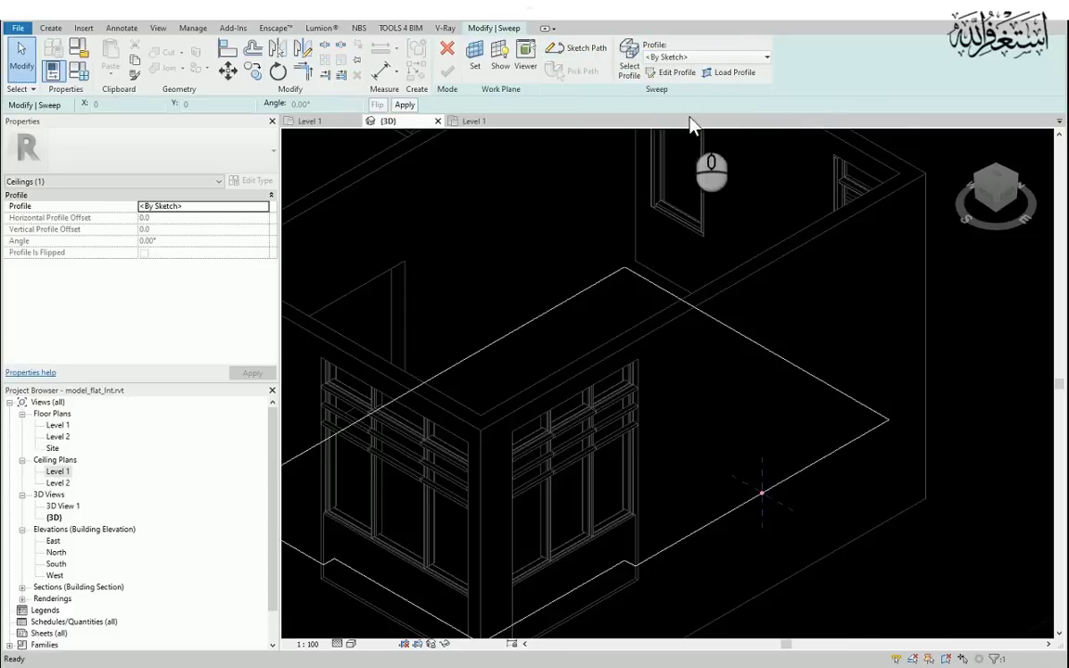
pyautogui.click(697, 59)
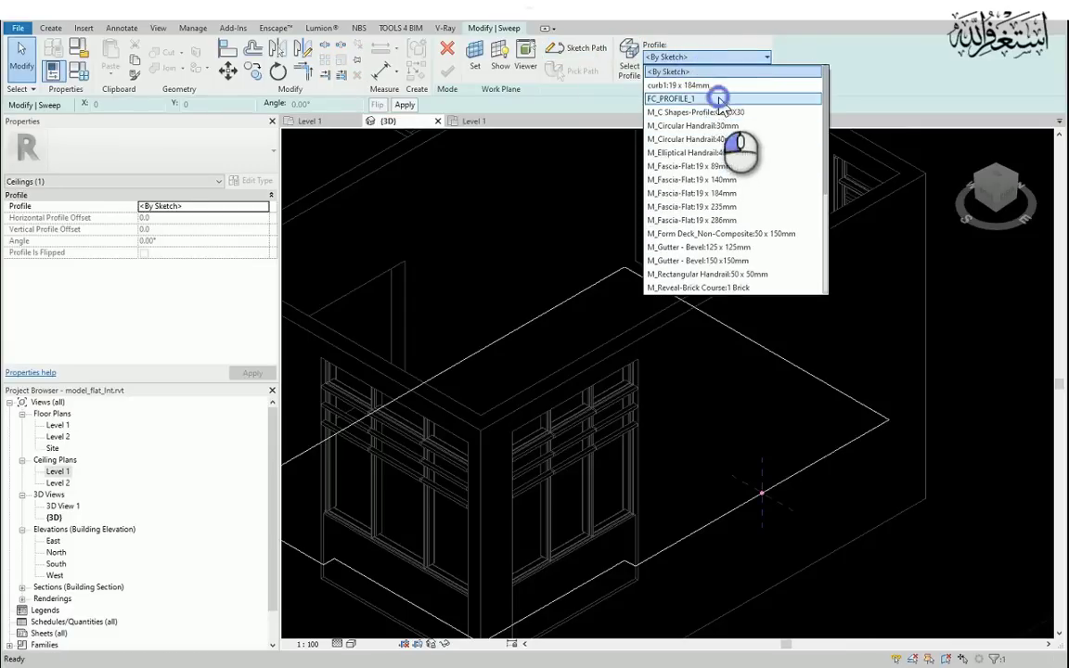
pyautogui.click(710, 93)
pyautogui.scroll(5, 780, 479)
pyautogui.scroll(-5, 758, 490)
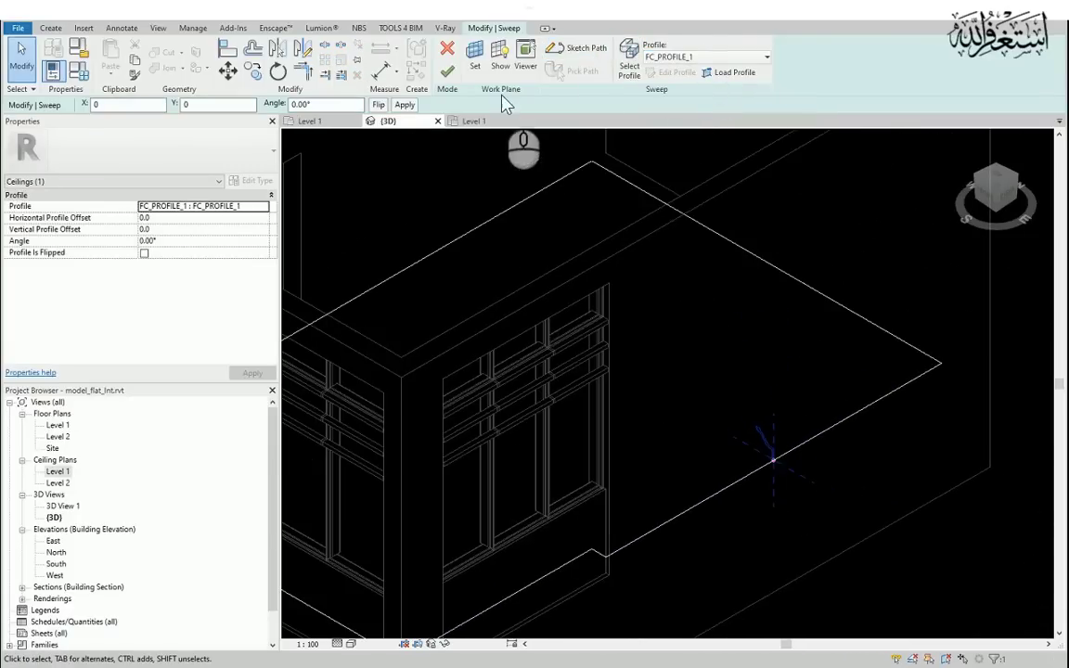
pyautogui.click(447, 71)
pyautogui.scroll(3, 605, 241)
pyautogui.scroll(2, 604, 241)
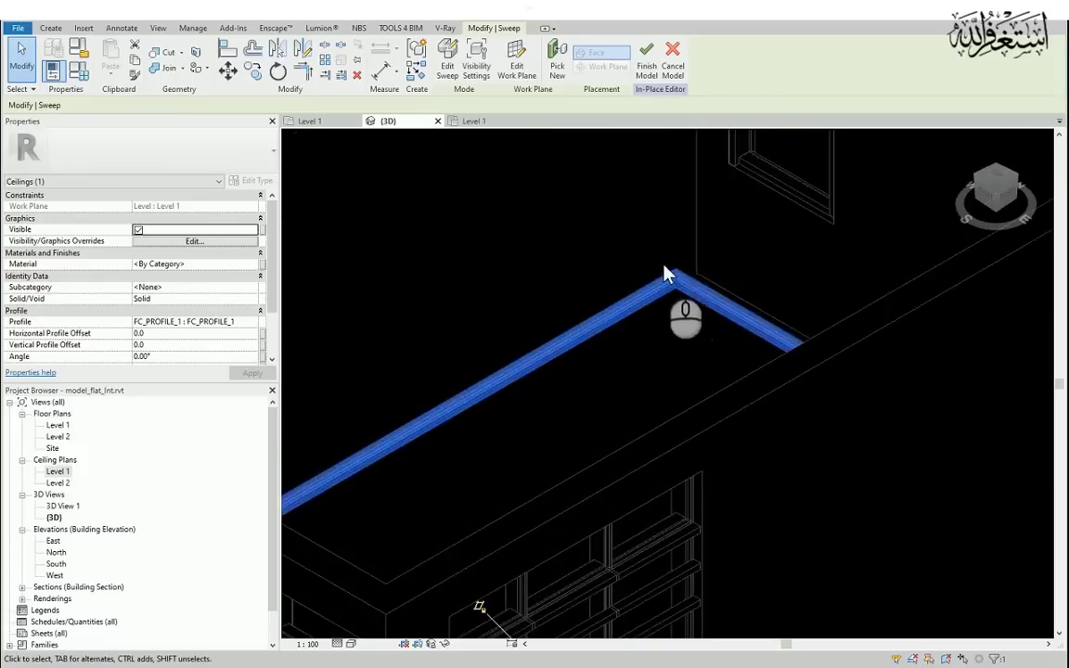
# Check the swept moulding around the room in 3D and finish the in-place ceiling model.
pyautogui.scroll(-4, 668, 269)
pyautogui.click(896, 529)
pyautogui.scroll(2, 682, 336)
pyautogui.click(660, 262)
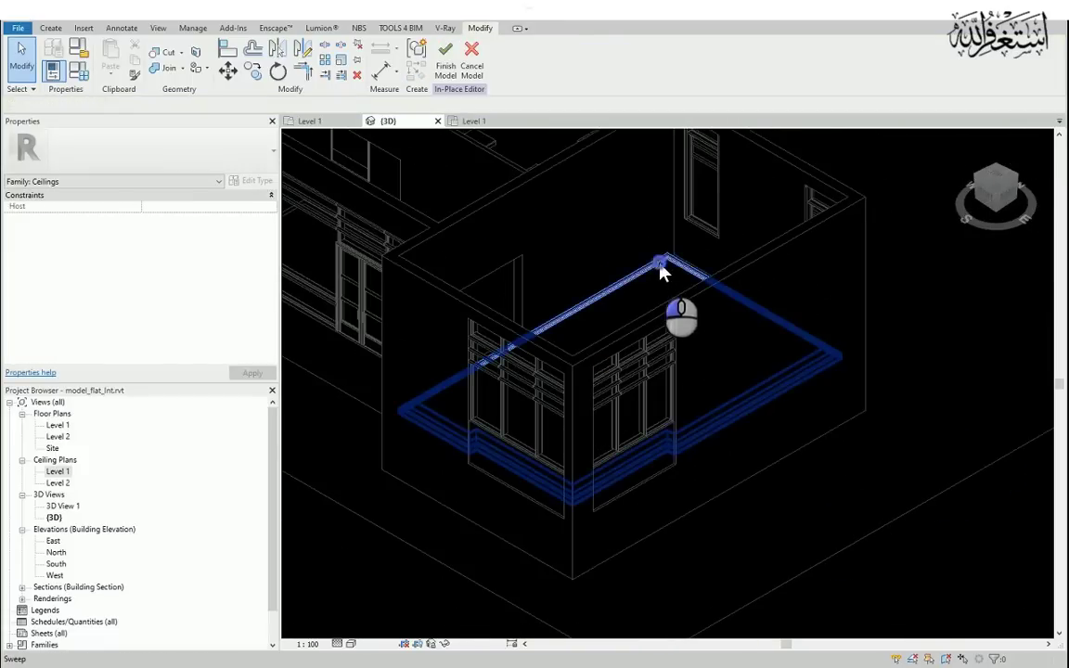
pyautogui.click(649, 58)
# Open Section 1 from the Level 1 ceiling plan and select the ceiling moulding at floor level.
pyautogui.click(652, 271)
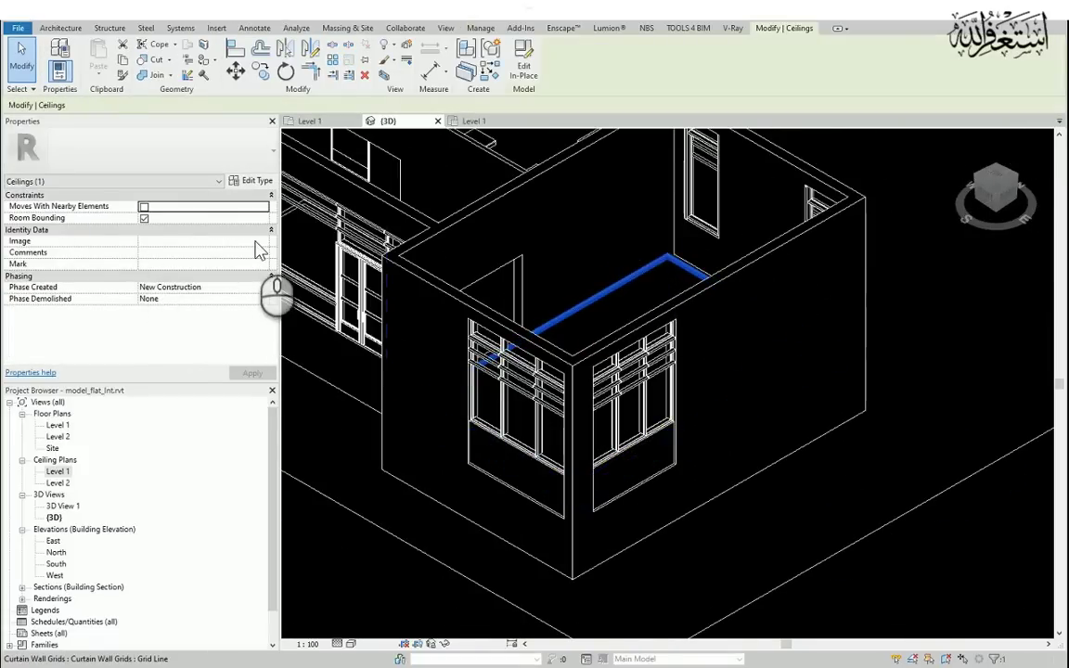
pyautogui.doubleClick(57, 471)
pyautogui.doubleClick(525, 384)
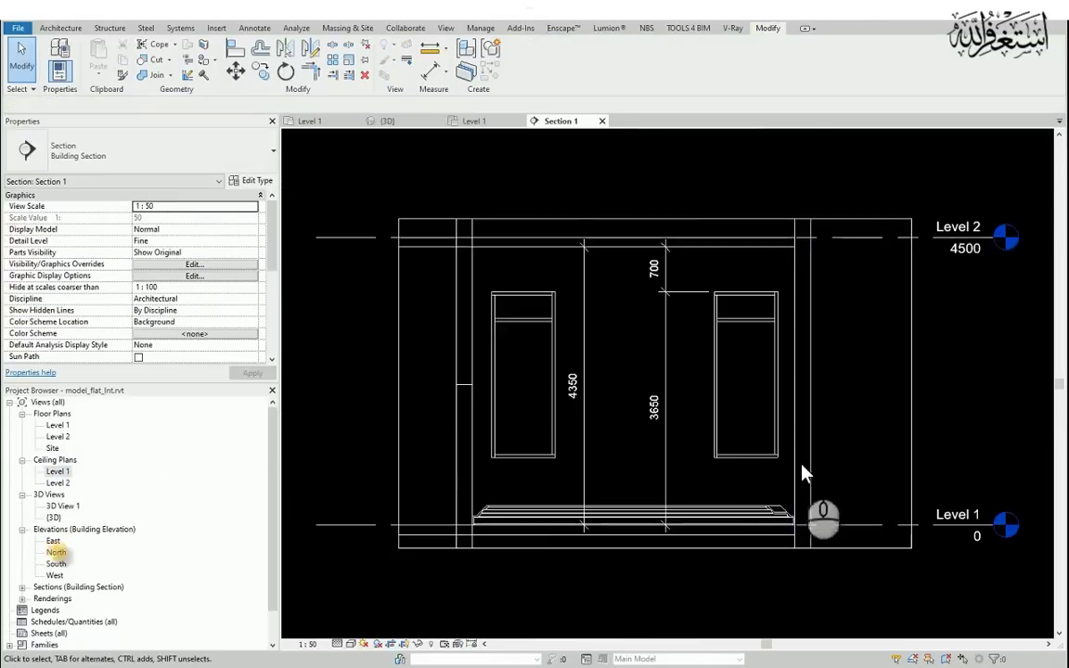
pyautogui.scroll(4, 779, 487)
pyautogui.scroll(-4, 859, 508)
pyautogui.click(763, 490)
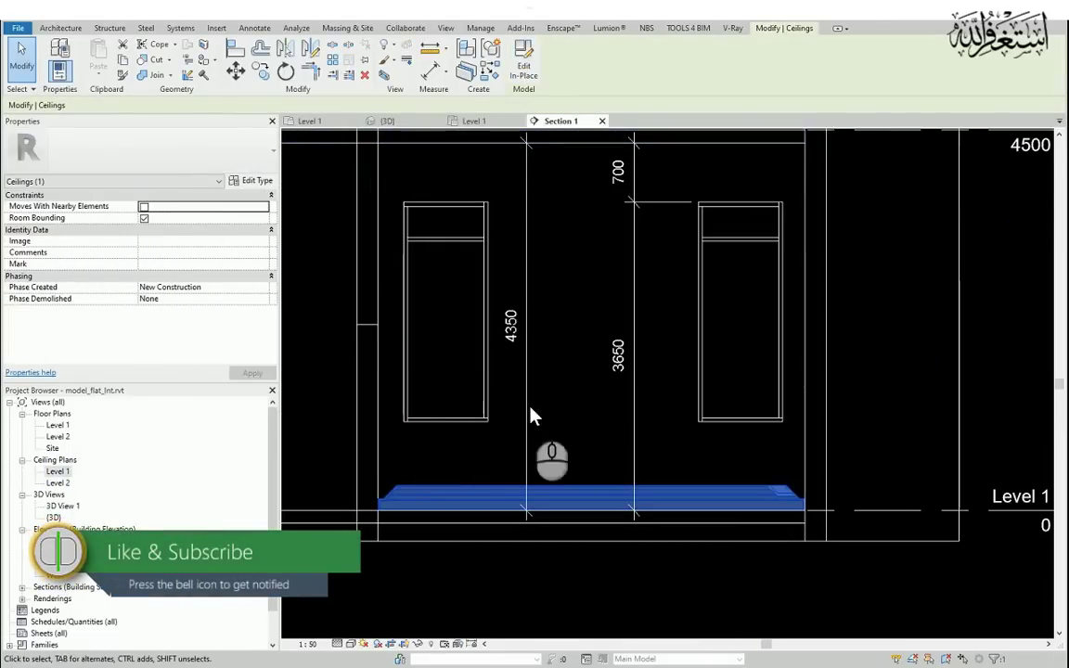
pyautogui.click(234, 72)
pyautogui.scroll(-2, 818, 464)
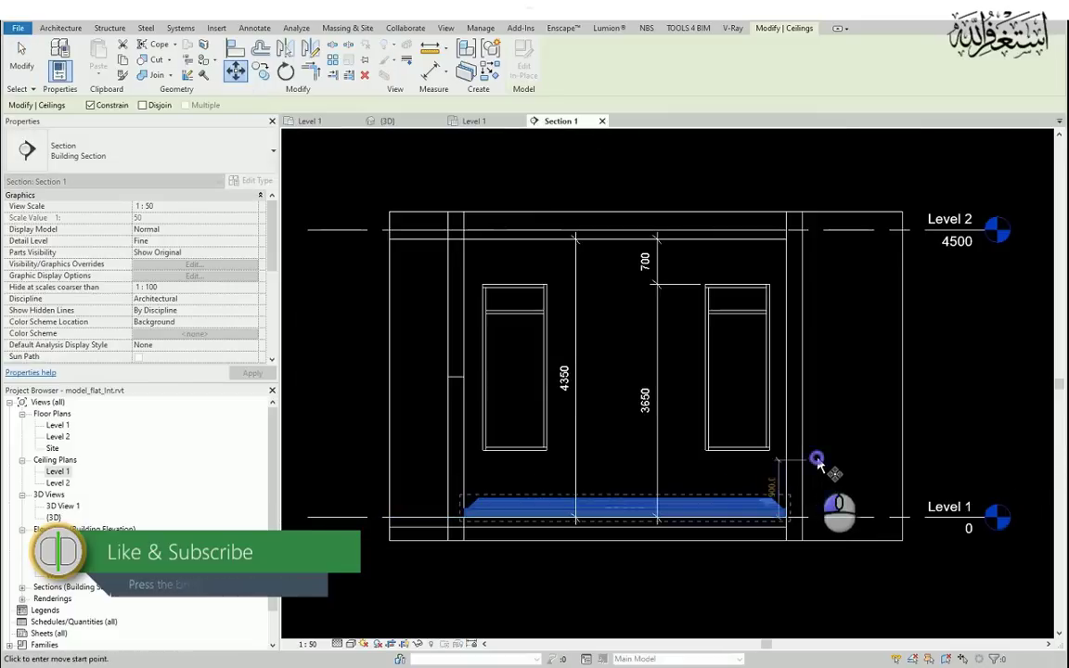
pyautogui.press('Escape')
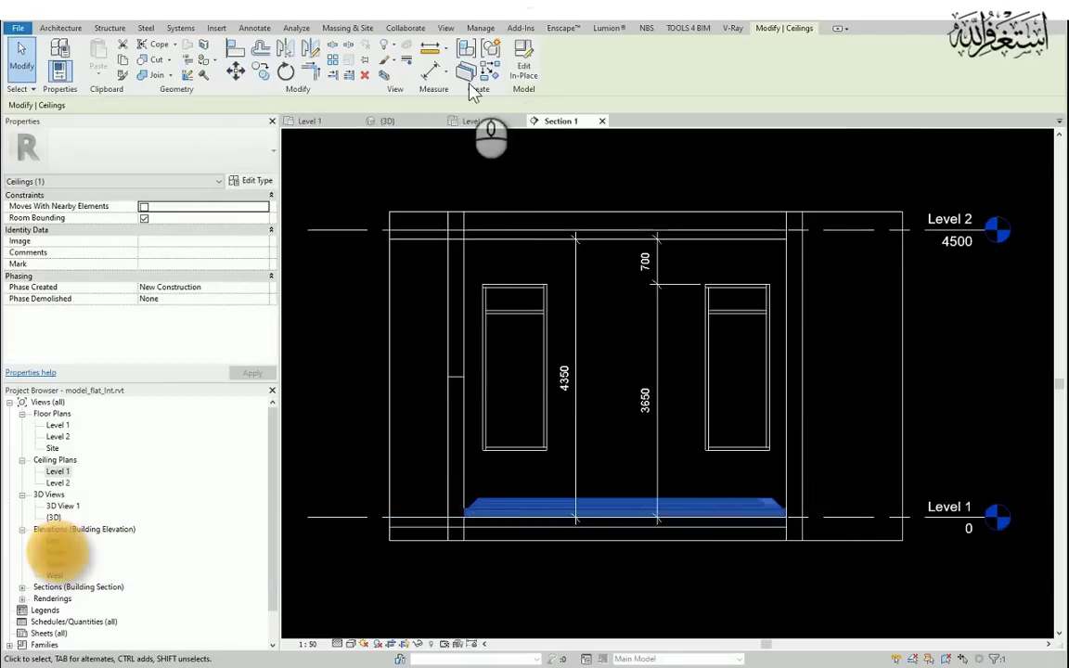
# Move the selected moulding 3200 mm straight up, with Constrain off and Disjoin on.
pyautogui.click(237, 72)
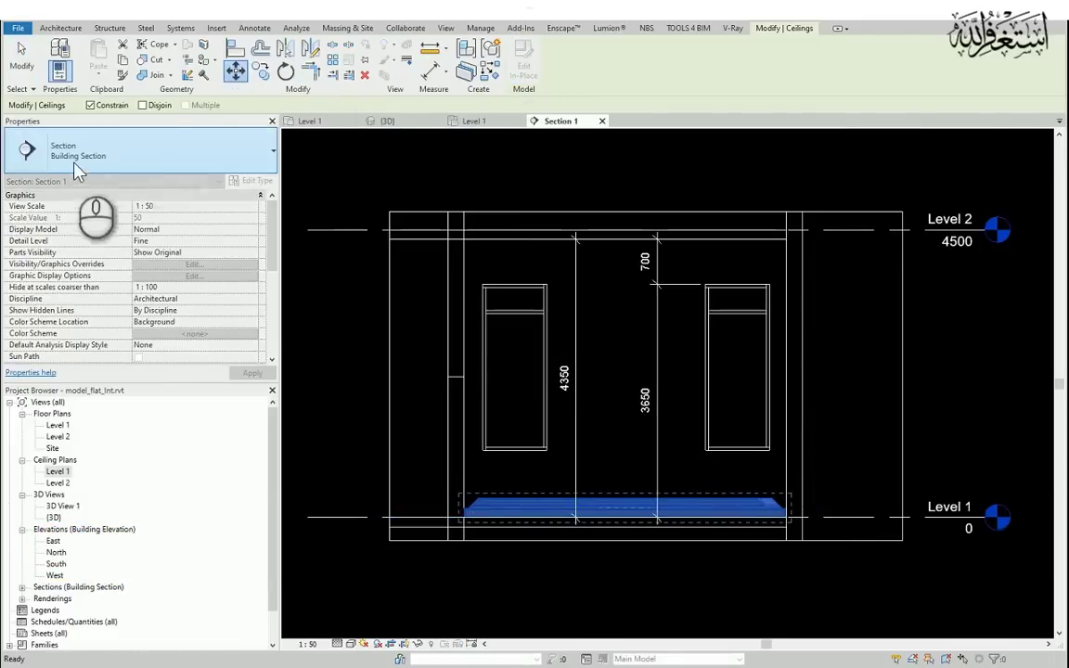
pyautogui.scroll(2, 835, 477)
pyautogui.click(832, 477)
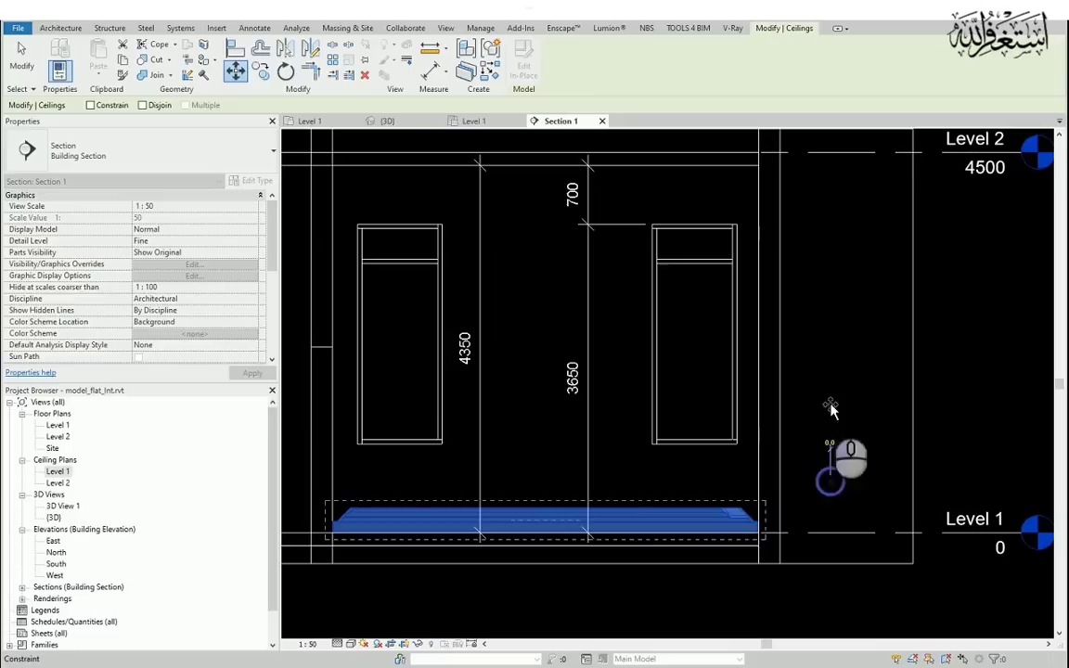
pyautogui.click(144, 106)
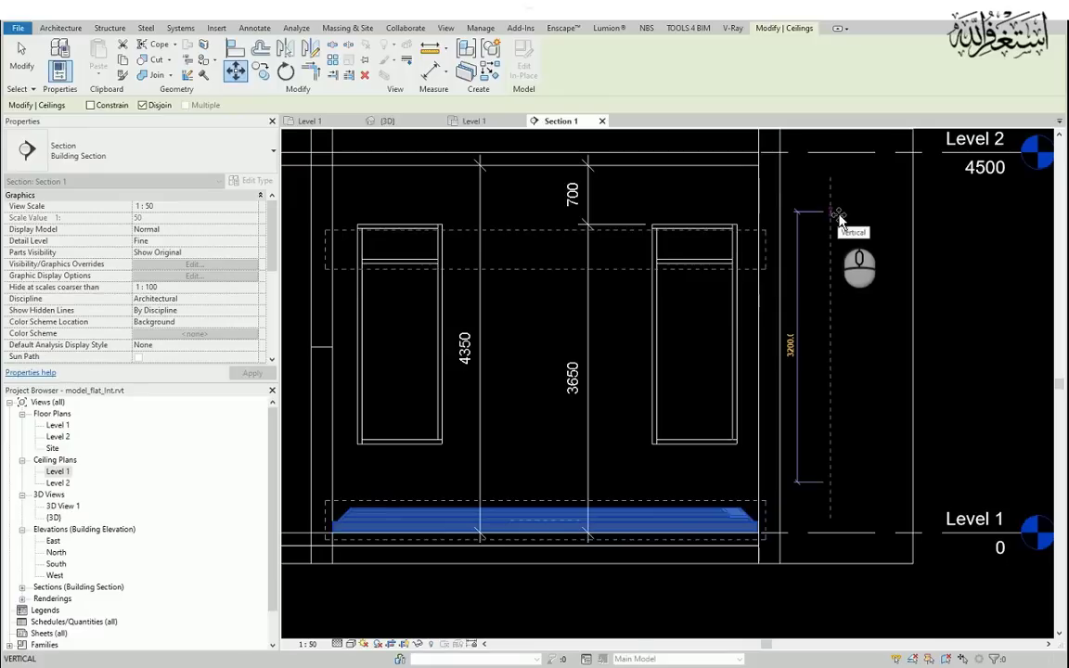
pyautogui.press('Return')
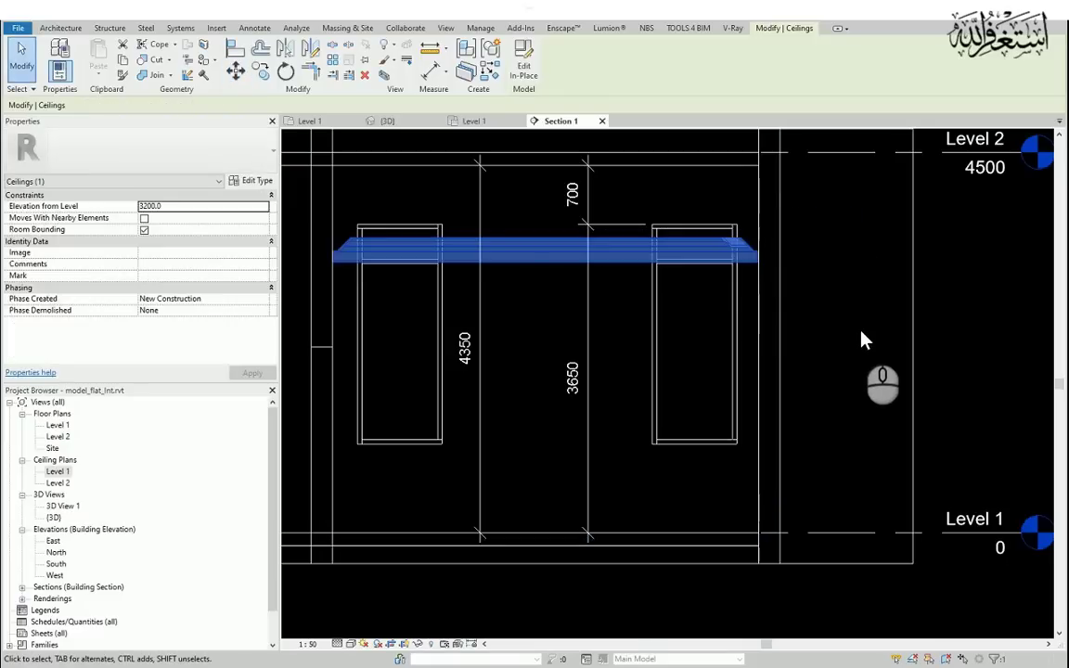
pyautogui.click(840, 348)
# Examine the raised moulding's end profile and its position against the wall and windows in the section.
pyautogui.scroll(-2, 840, 348)
pyautogui.scroll(5, 849, 307)
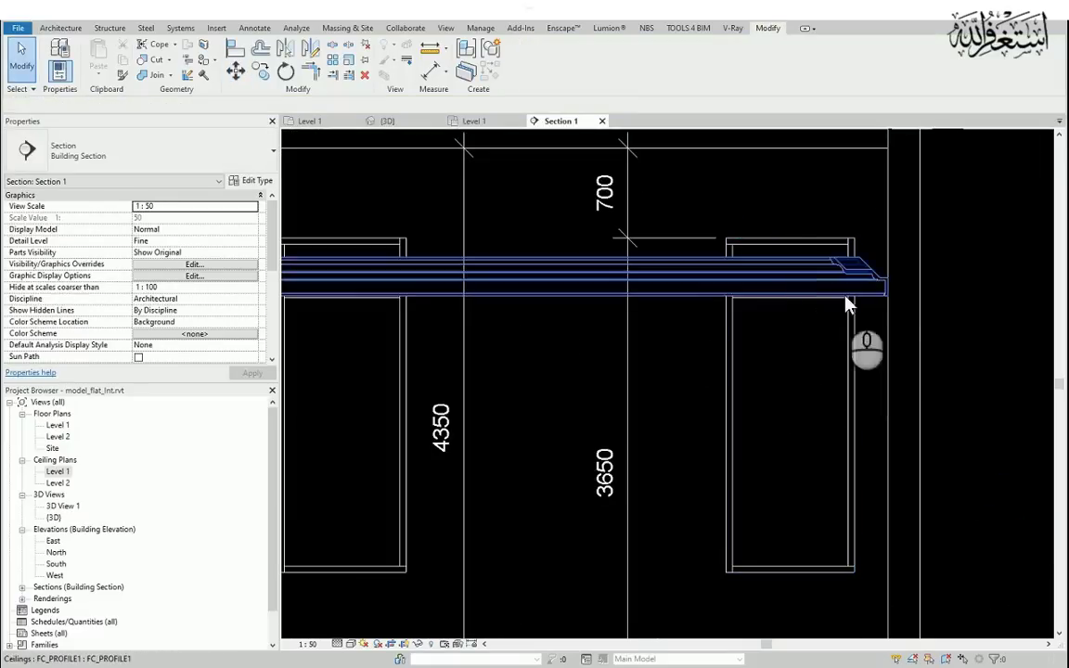
pyautogui.click(840, 271)
pyautogui.scroll(-5, 827, 343)
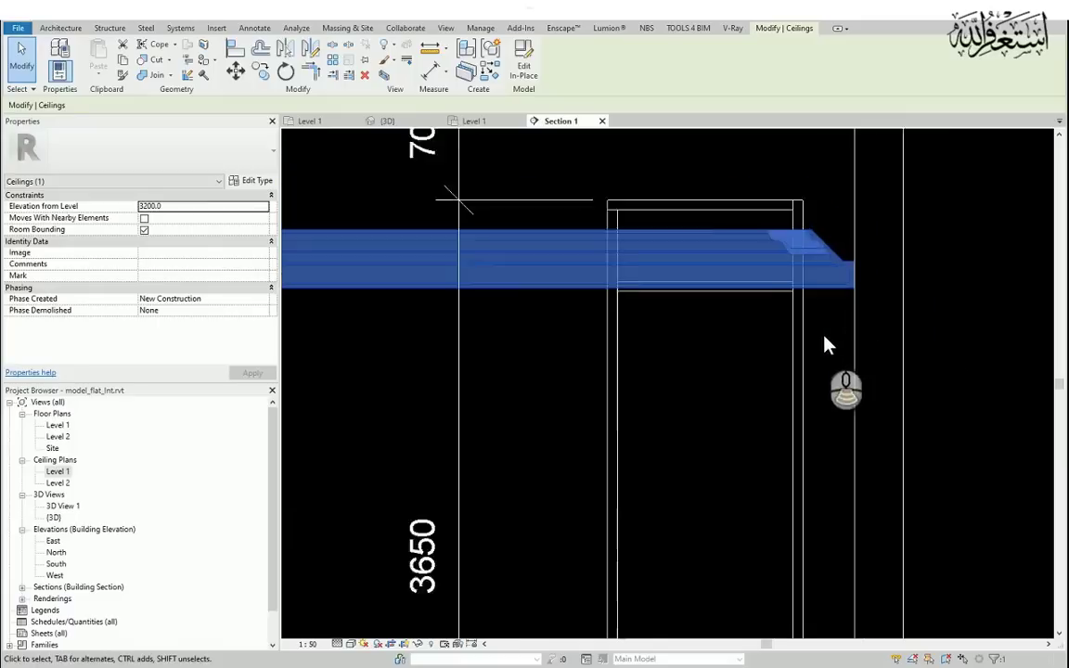
pyautogui.click(961, 327)
pyautogui.scroll(-2, 823, 370)
pyautogui.scroll(2, 794, 460)
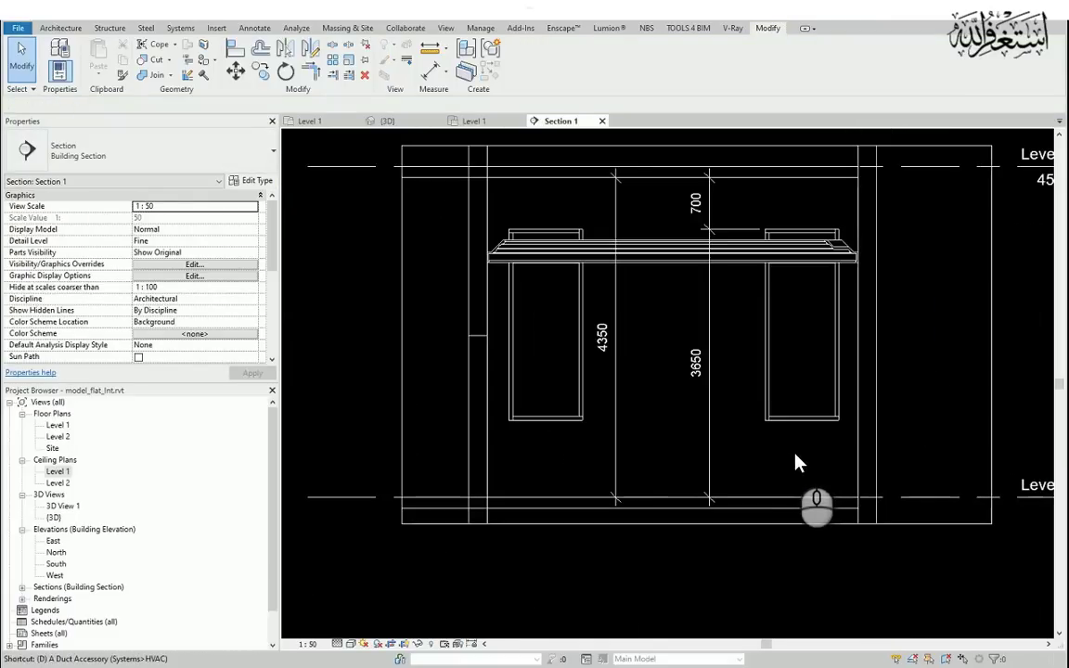
# Add an aligned dimension from the Level 1 line to the moulding's underside between the two existing dimension lines.
pyautogui.press('d')
pyautogui.press('i')
pyautogui.click(788, 494)
pyautogui.scroll(5, 798, 343)
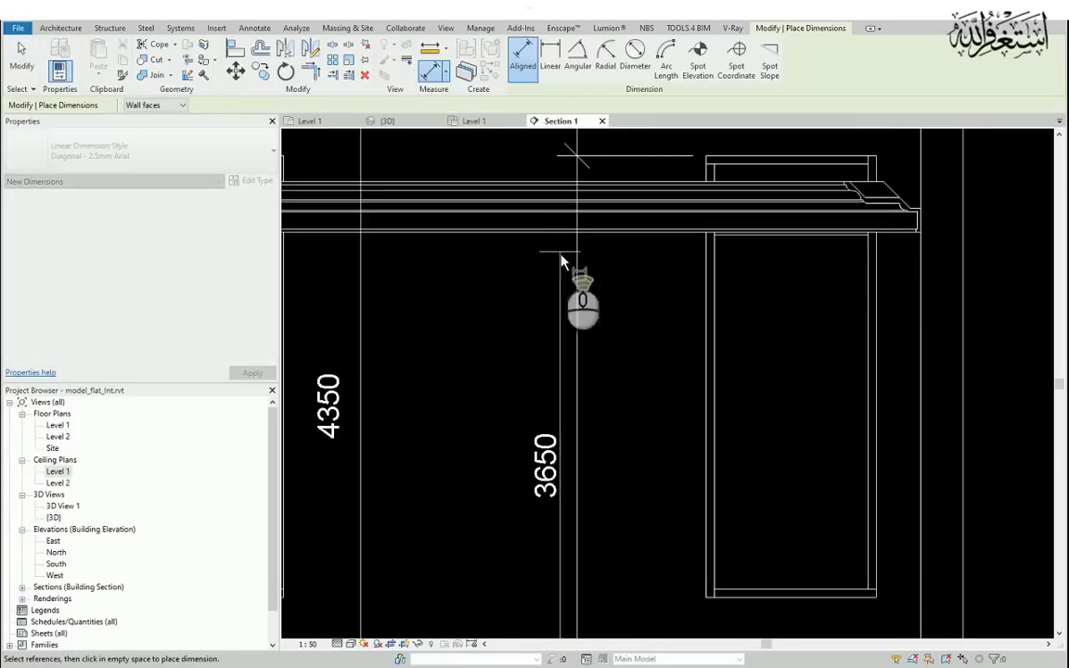
pyautogui.scroll(-2, 742, 234)
pyautogui.scroll(4, 904, 252)
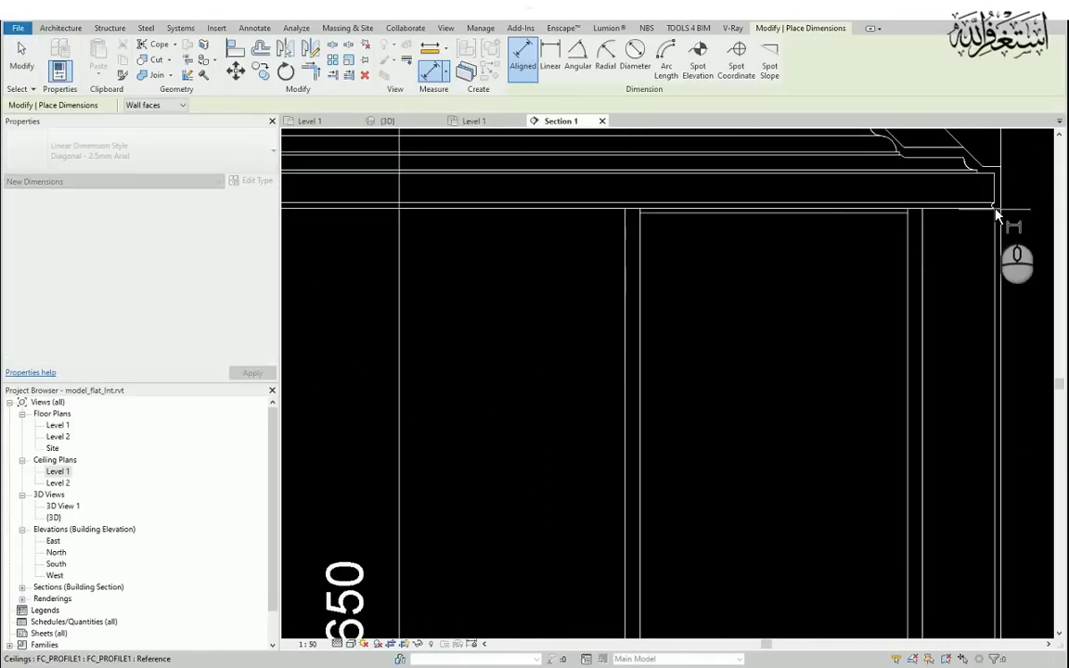
pyautogui.click(994, 211)
pyautogui.scroll(-5, 814, 252)
pyautogui.press('Escape')
pyautogui.press('Escape')
pyautogui.scroll(-5, 680, 404)
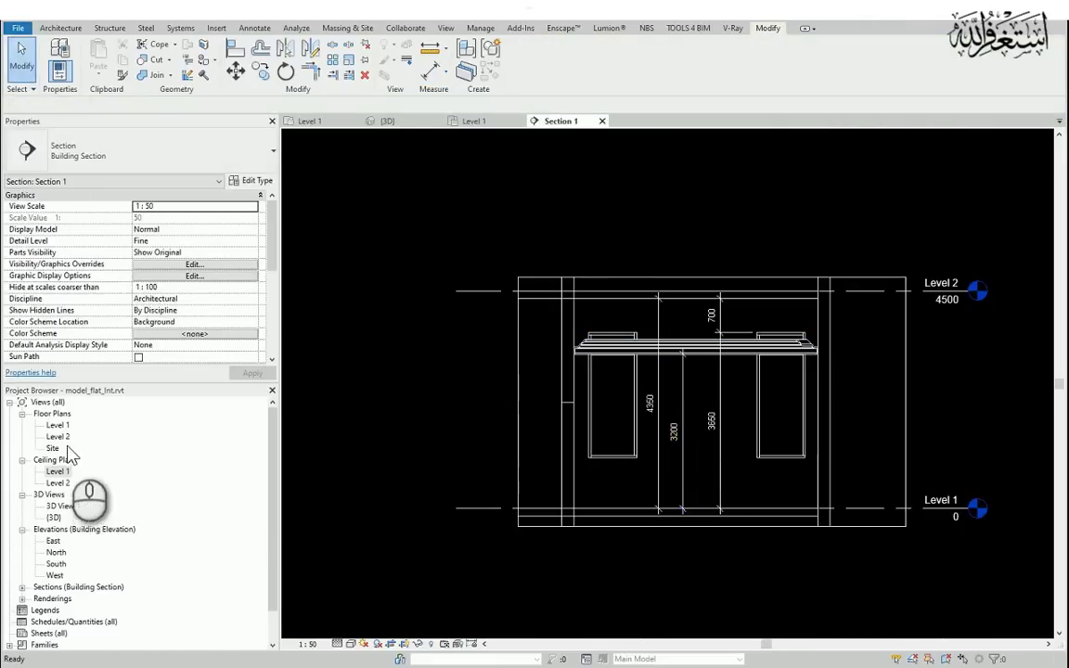
# In the Level 1 ceiling plan, move the Section 1 line slightly north, clear of the east window jog.
pyautogui.doubleClick(58, 471)
pyautogui.scroll(2, 751, 392)
pyautogui.click(747, 391)
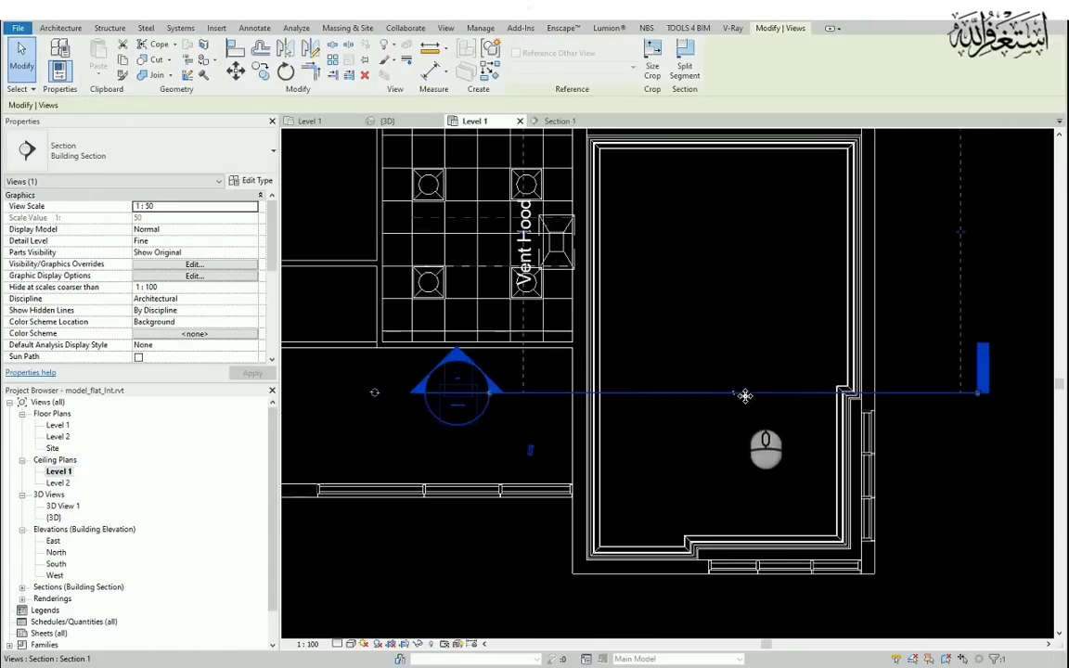
pyautogui.moveTo(744, 392); pyautogui.dragTo(748, 371)
pyautogui.click(738, 450)
# Reopen Section 1 and examine the moulding's end profile where it meets the east wall.
pyautogui.doubleClick(466, 373)
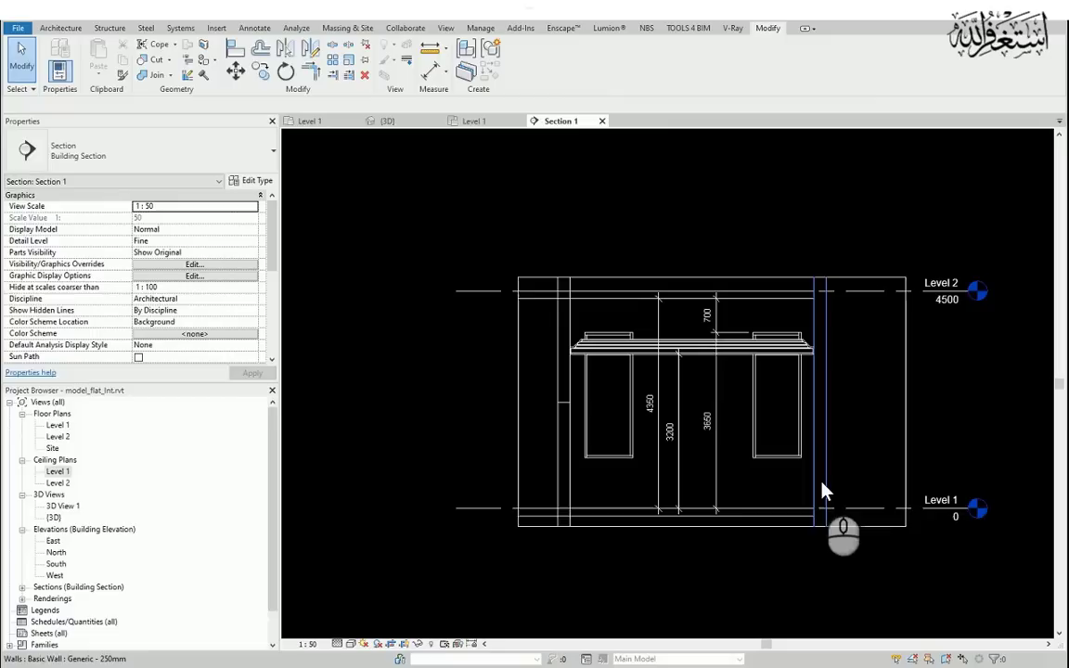
pyautogui.scroll(6, 864, 346)
pyautogui.scroll(-3, 891, 362)
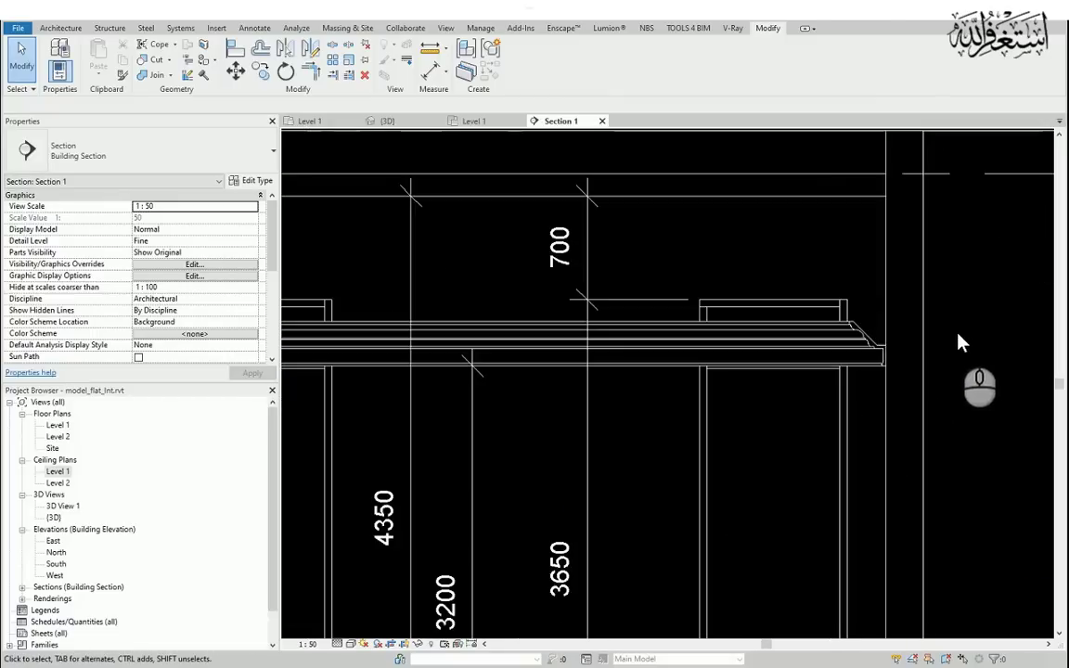
pyautogui.scroll(2, 863, 292)
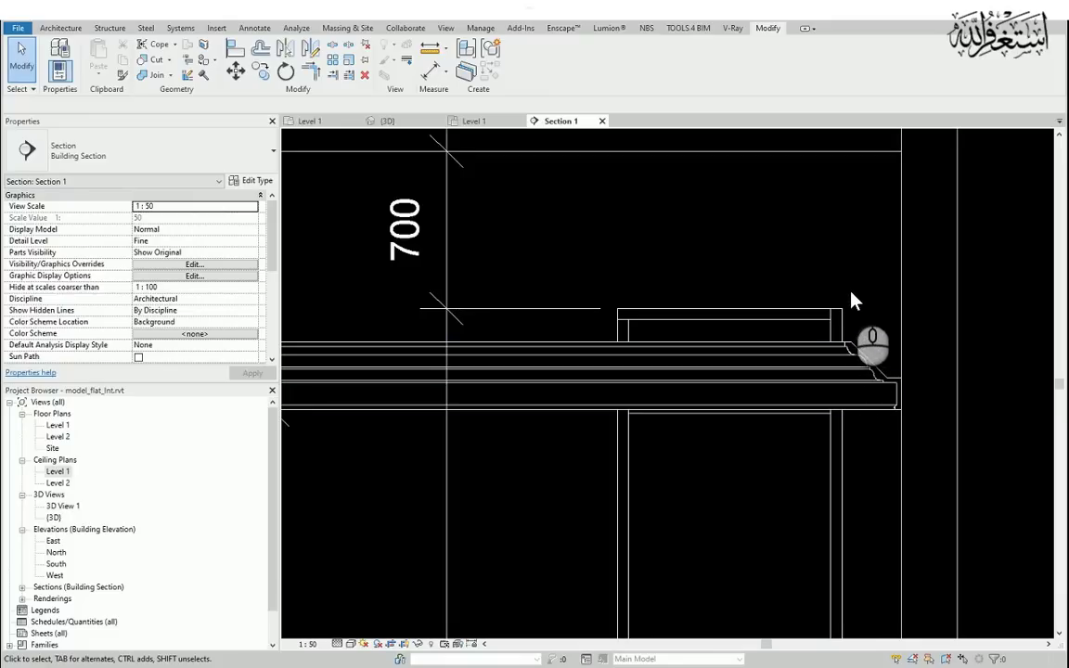
# Return to the Level 1 ceiling plan and start a sketched Plain compound ceiling boundary for the east room.
pyautogui.scroll(2, 826, 352)
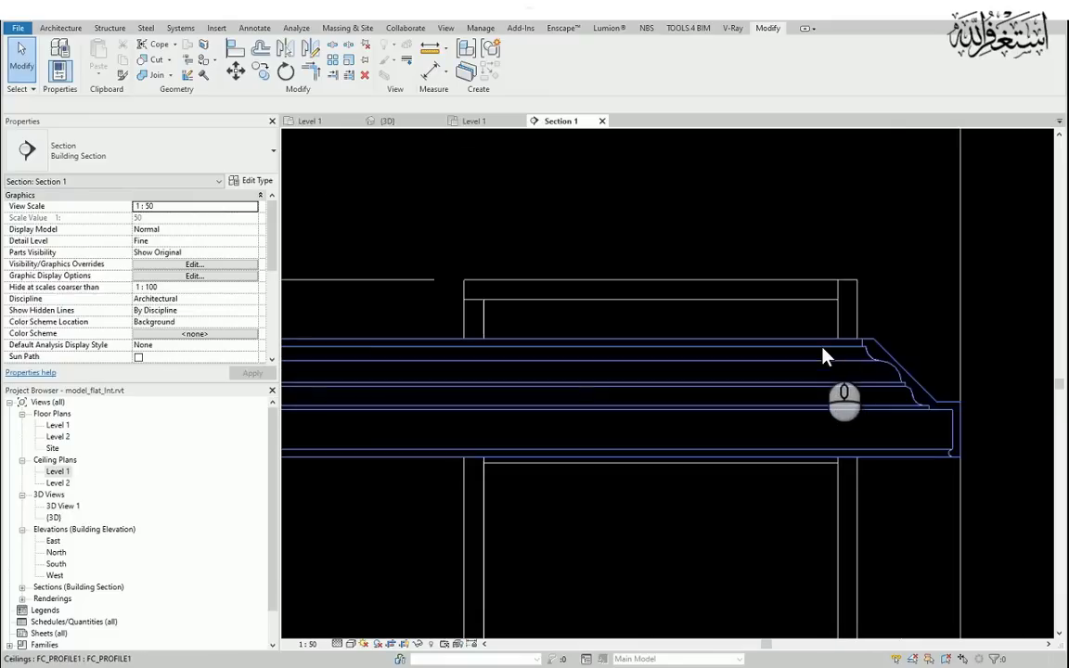
pyautogui.doubleClick(63, 473)
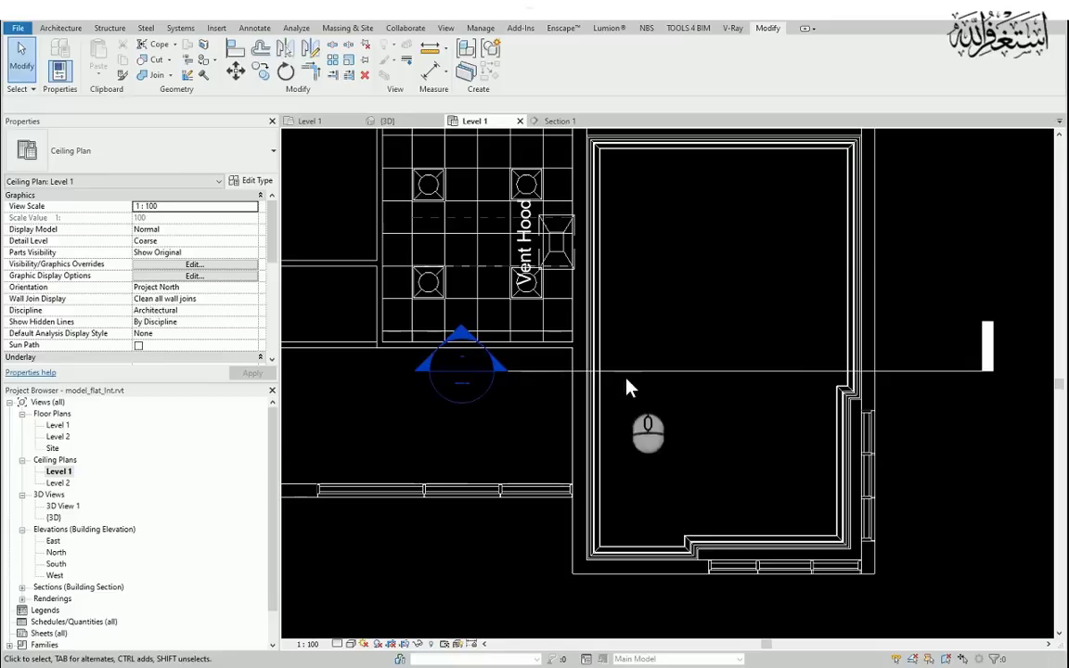
pyautogui.scroll(-2, 864, 334)
pyautogui.click(61, 28)
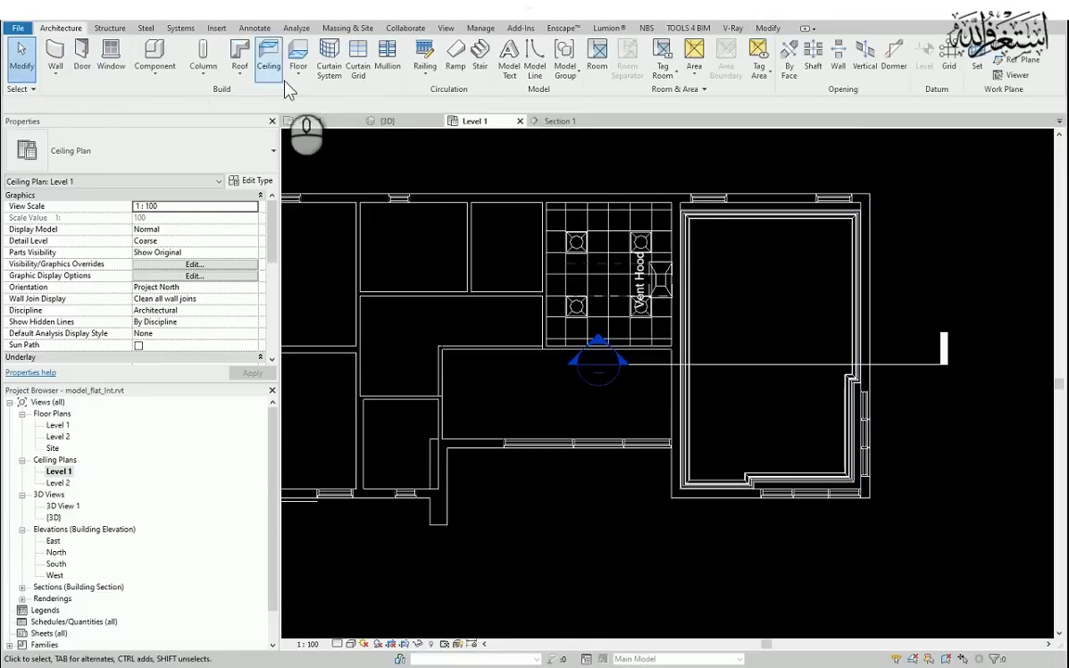
pyautogui.click(267, 51)
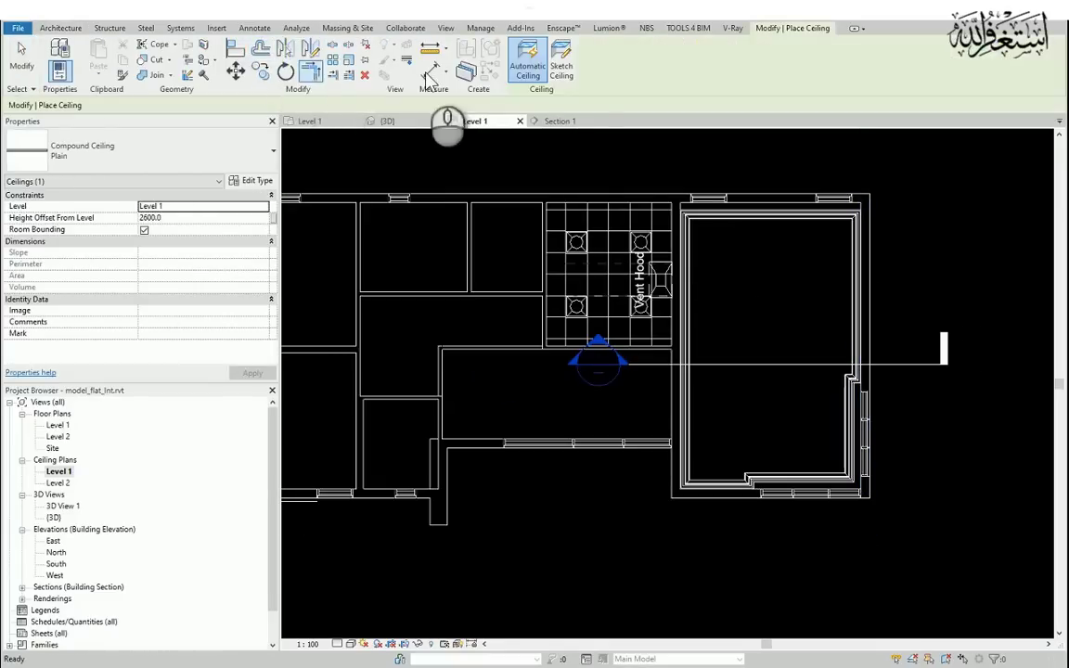
pyautogui.click(562, 58)
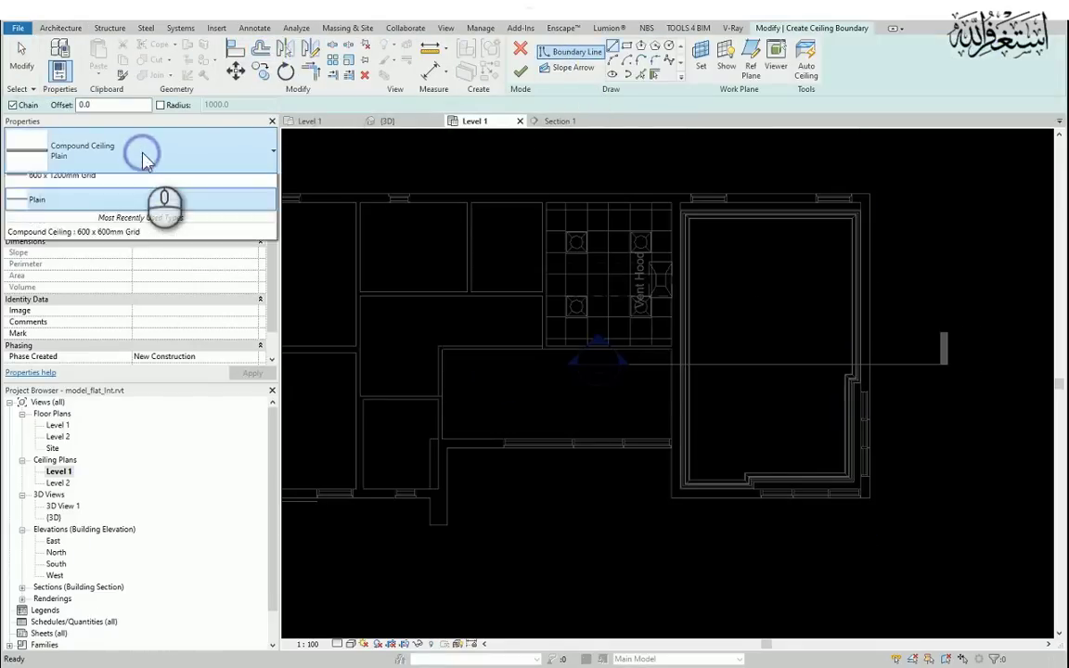
pyautogui.click(613, 50)
# Pick the moulding's inner edges along the north and east sides, including the east jog, as ceiling boundary lines.
pyautogui.scroll(4, 830, 221)
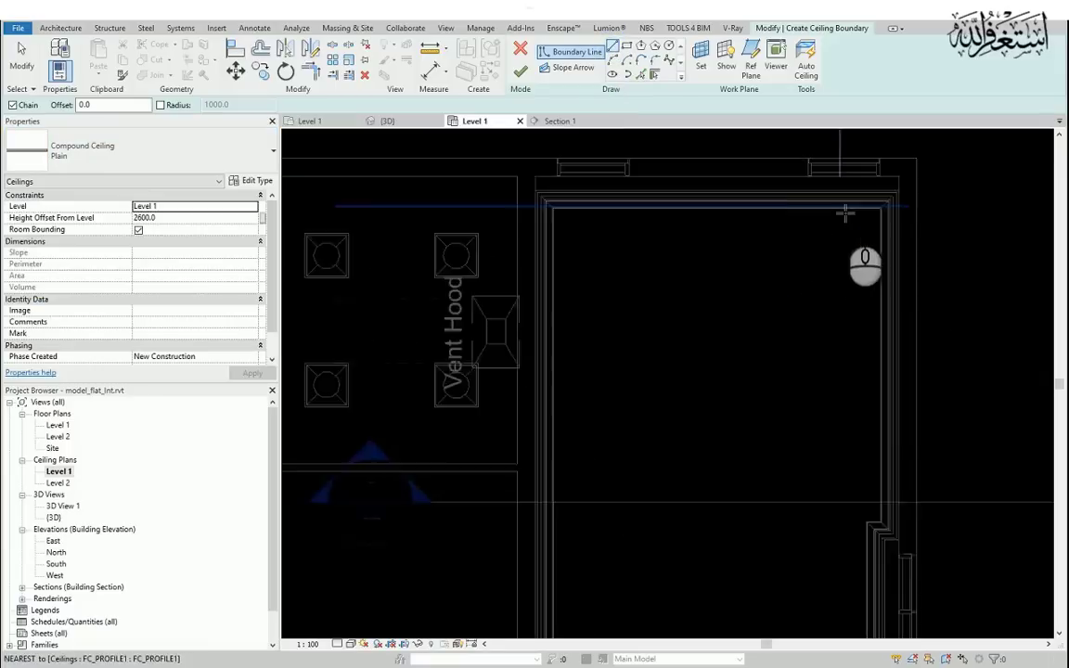
pyautogui.click(642, 76)
pyautogui.scroll(1, 782, 221)
pyautogui.scroll(2, 944, 207)
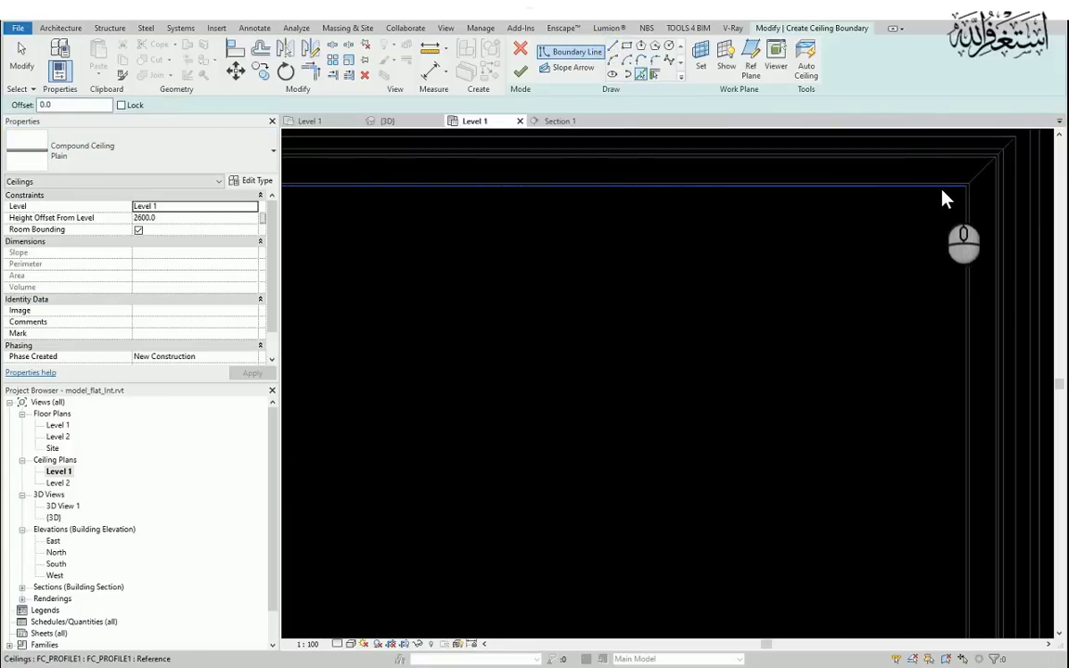
pyautogui.click(942, 189)
pyautogui.click(962, 219)
pyautogui.scroll(-4, 851, 221)
pyautogui.moveTo(842, 449); pyautogui.dragTo(859, 249, button='middle')
pyautogui.scroll(5, 900, 361)
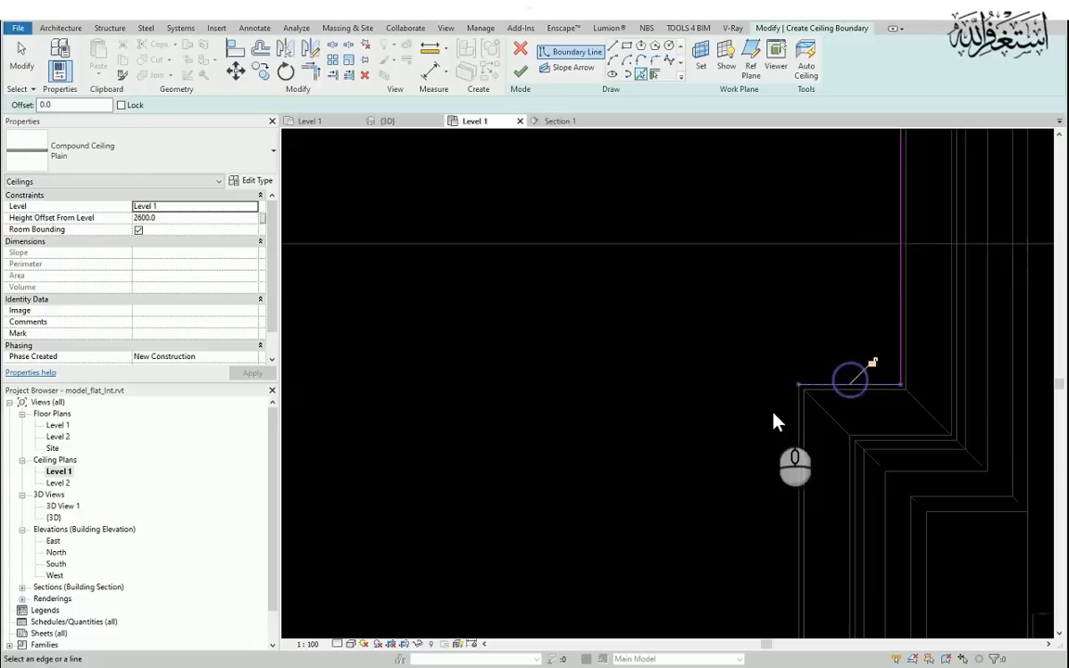
pyautogui.click(800, 420)
# Complete the outer ceiling boundary by picking the moulding's inner edges along the stepped south side and the west side.
pyautogui.scroll(-3, 826, 334)
pyautogui.scroll(-3, 838, 332)
pyautogui.scroll(3, 532, 573)
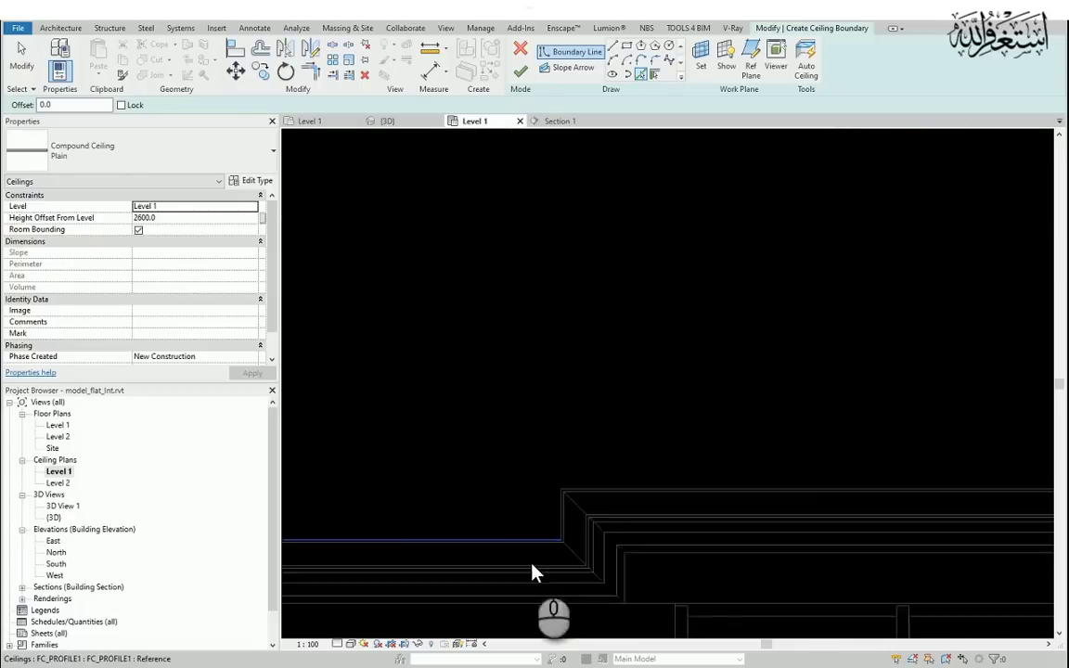
pyautogui.scroll(1, 631, 432)
pyautogui.click(624, 434)
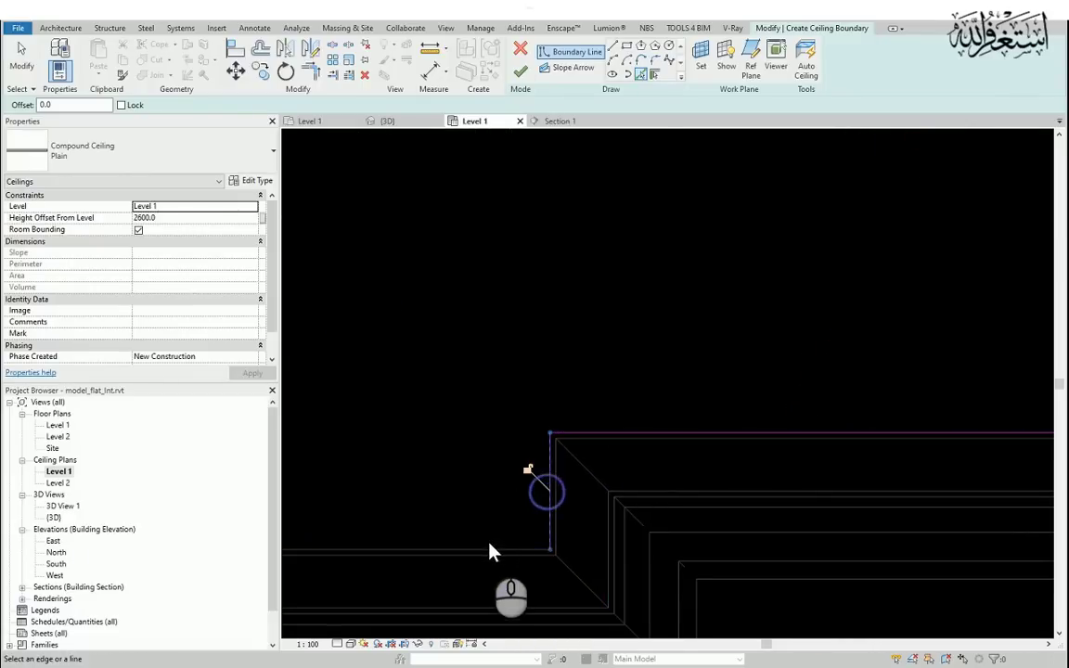
pyautogui.scroll(-2, 601, 558)
pyautogui.scroll(5, 504, 584)
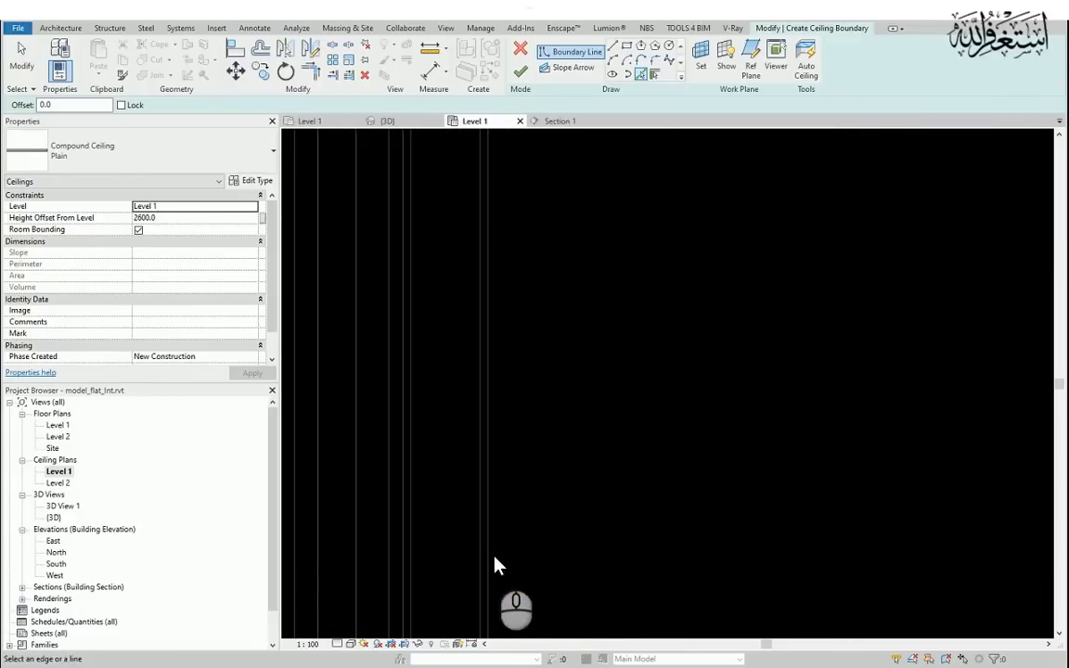
pyautogui.click(490, 555)
pyautogui.scroll(-5, 520, 553)
pyautogui.moveTo(664, 317); pyautogui.dragTo(618, 491, button='middle')
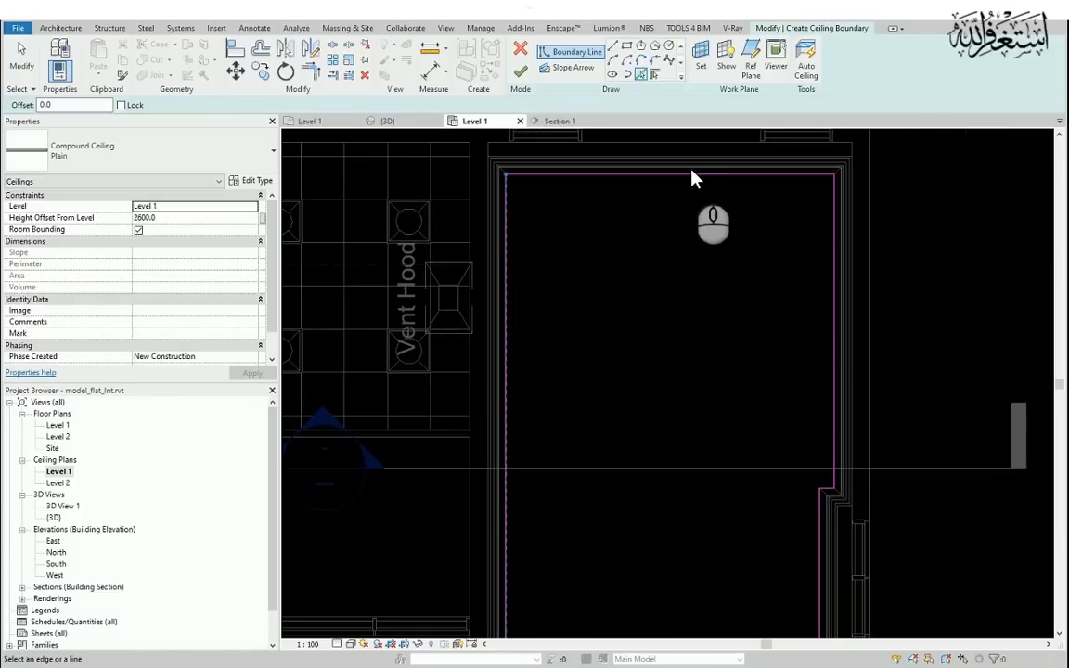
pyautogui.scroll(3, 608, 165)
pyautogui.scroll(-4, 647, 235)
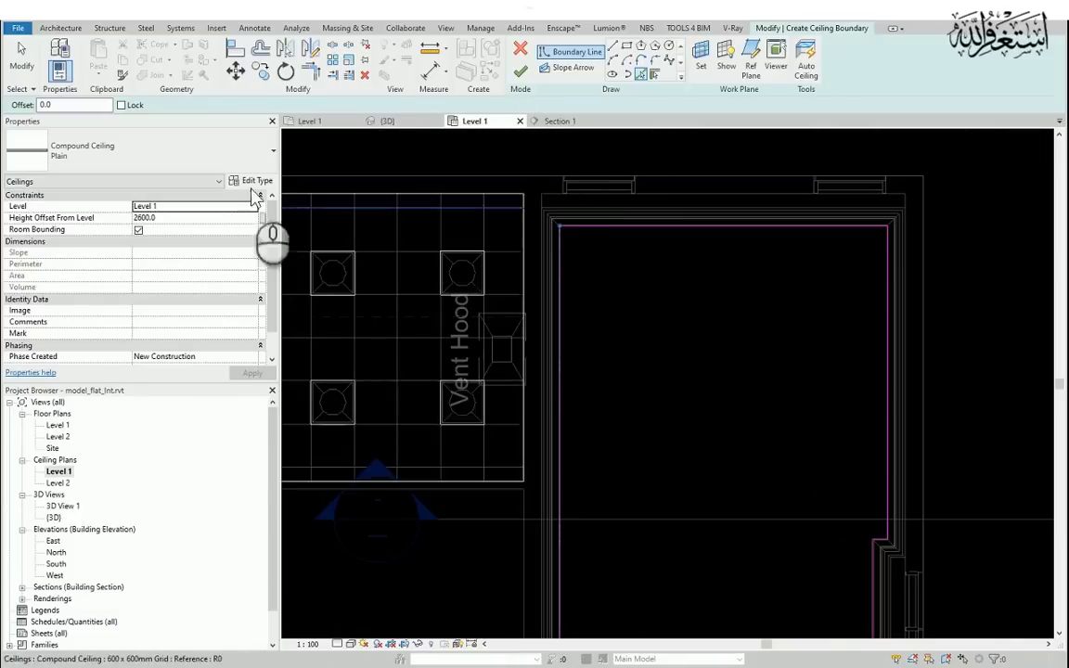
pyautogui.scroll(-2, 801, 235)
pyautogui.scroll(2, 838, 375)
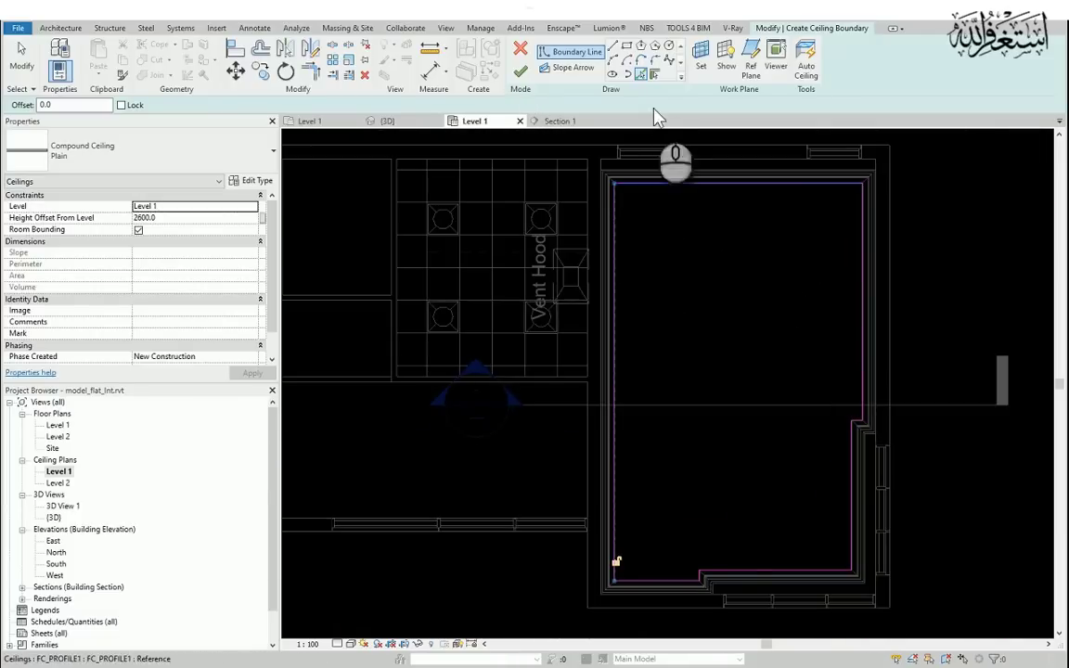
# Set the boundary offset to 600 mm and pick the moulding's north outer edge to add an inner line.
pyautogui.click(612, 49)
pyautogui.doubleClick(105, 104)
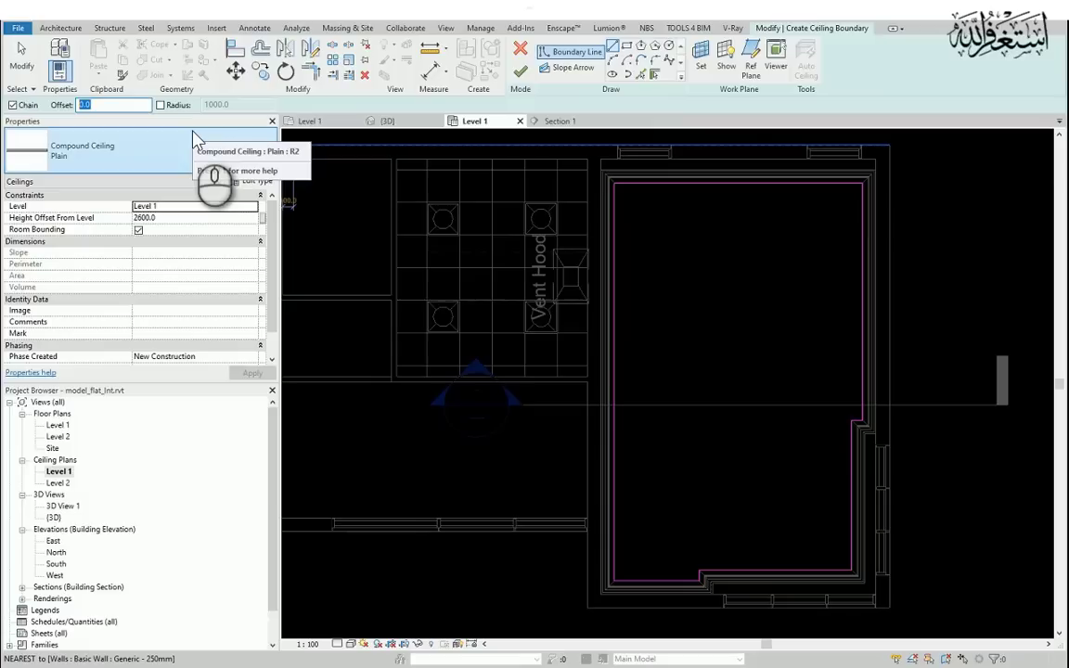
pyautogui.write('600')
pyautogui.scroll(2, 763, 186)
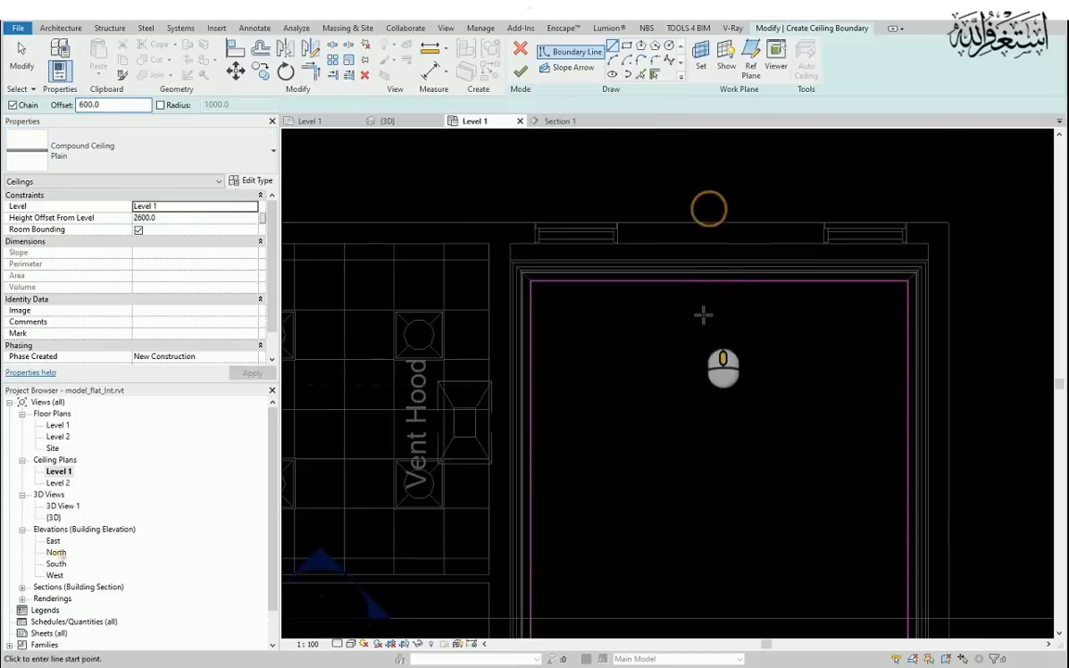
pyautogui.scroll(1, 710, 269)
pyautogui.click(640, 73)
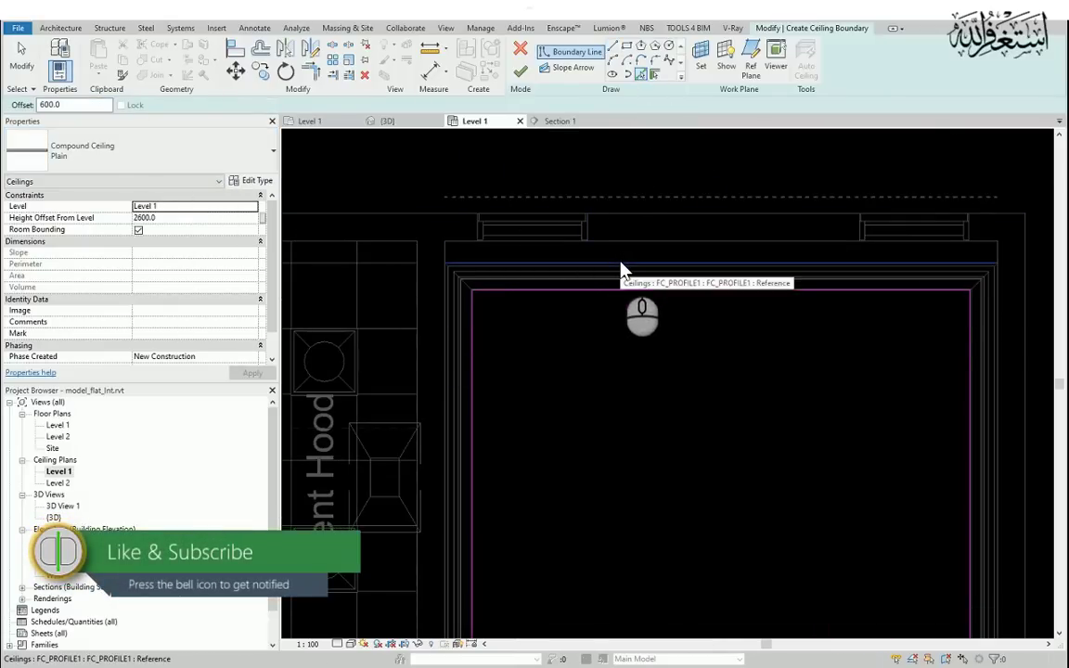
pyautogui.scroll(3, 719, 265)
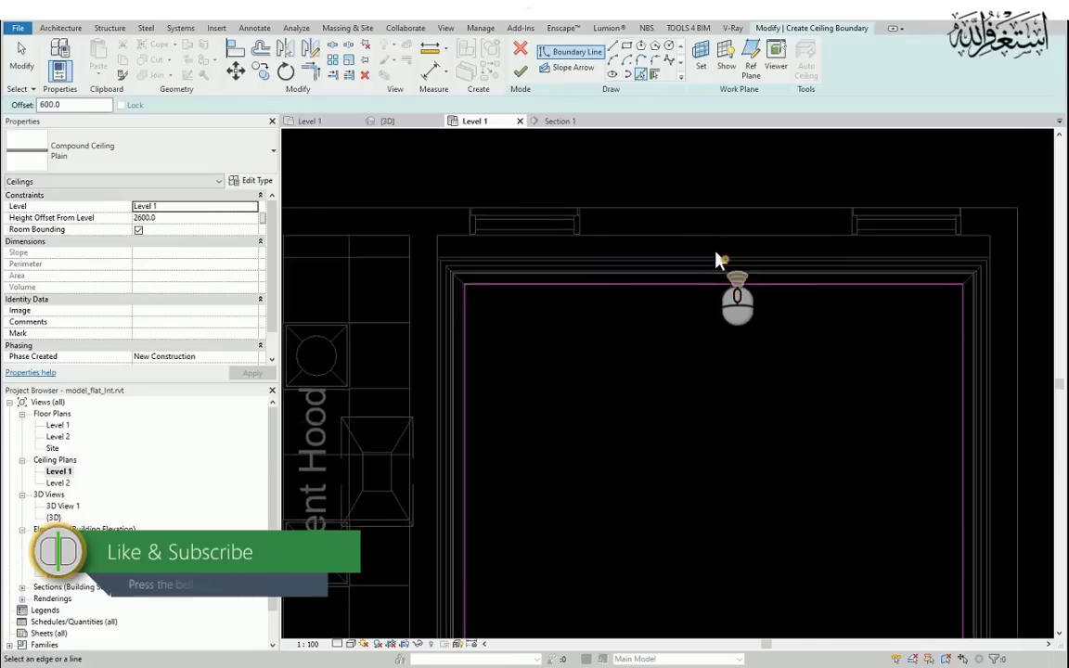
pyautogui.click(714, 261)
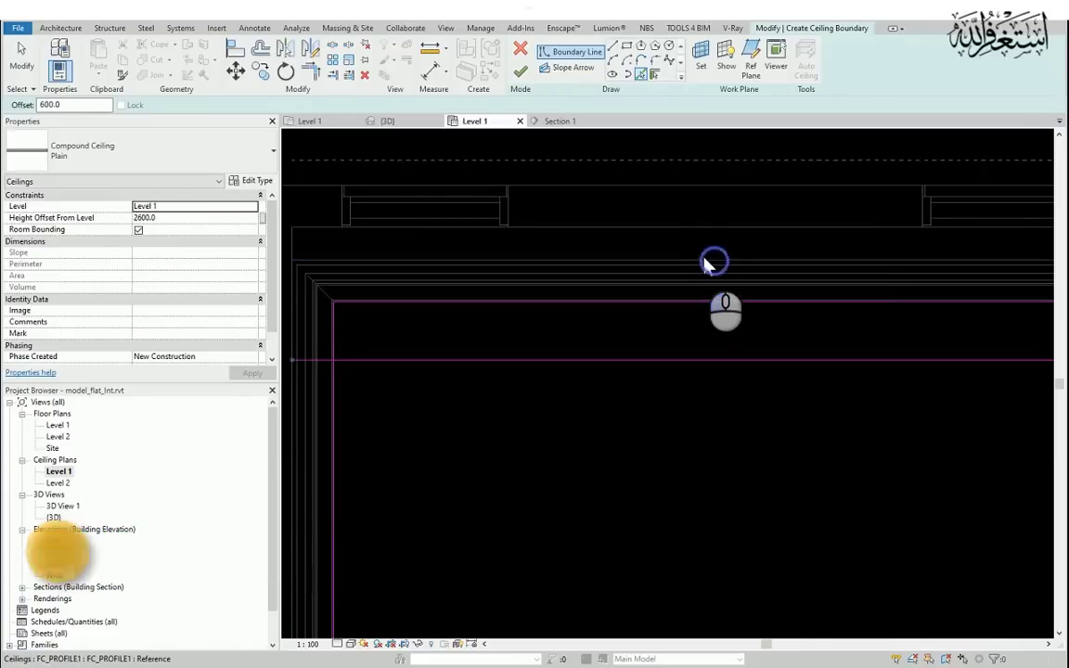
# Add inner boundary lines along the west, east and south sides of the room, offset 600 mm inward.
pyautogui.scroll(-3, 650, 260)
pyautogui.scroll(4, 494, 390)
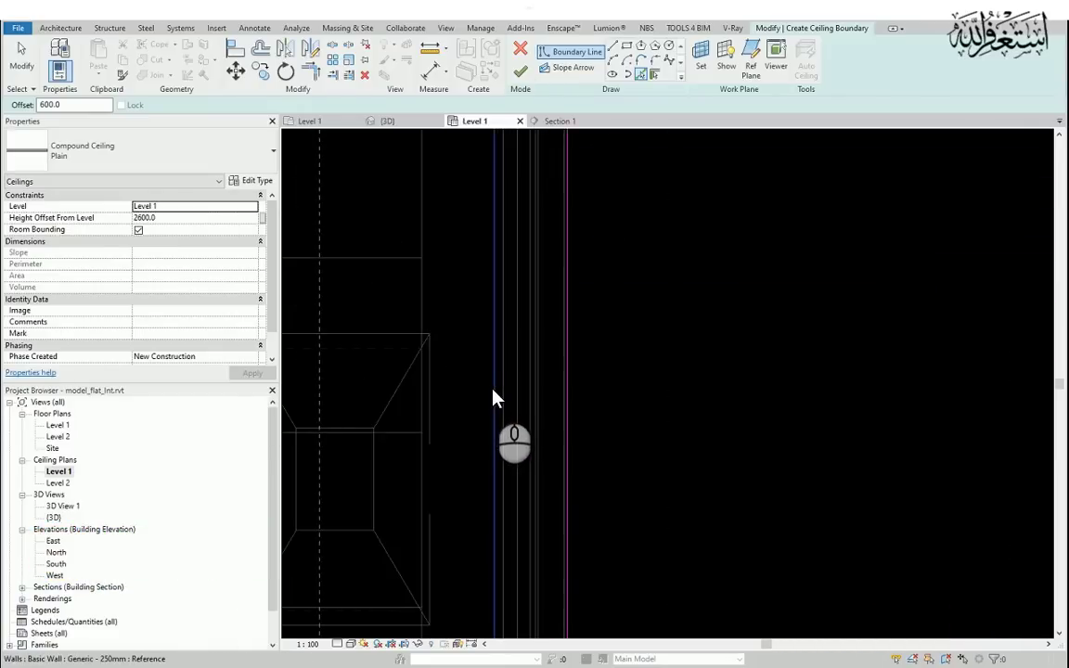
pyautogui.scroll(-3, 496, 401)
pyautogui.scroll(5, 721, 387)
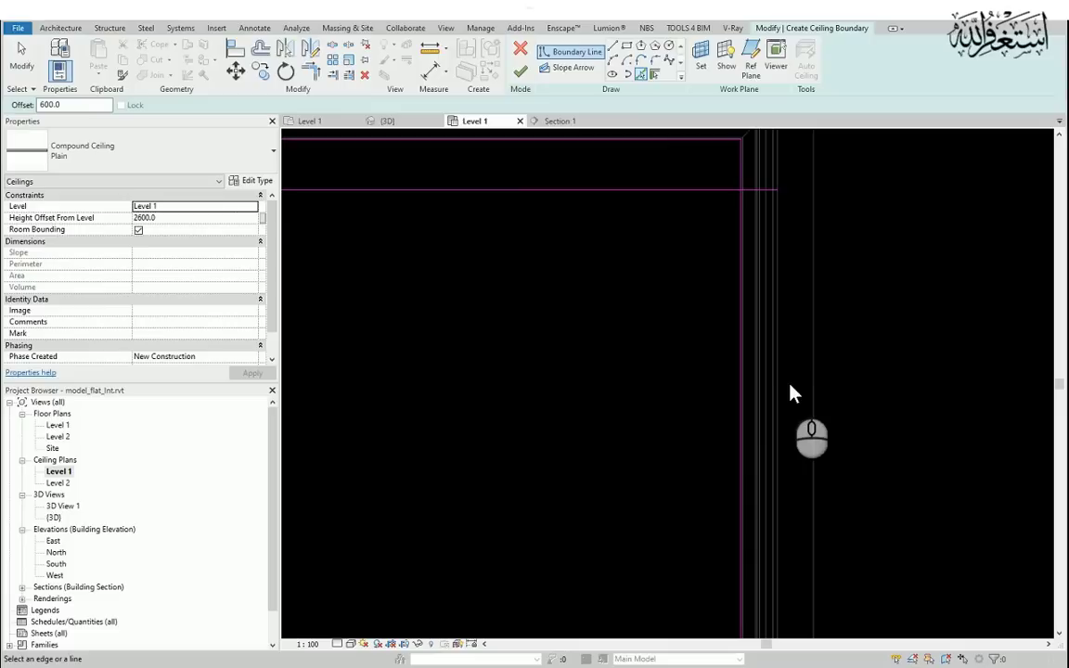
pyautogui.scroll(-5, 779, 394)
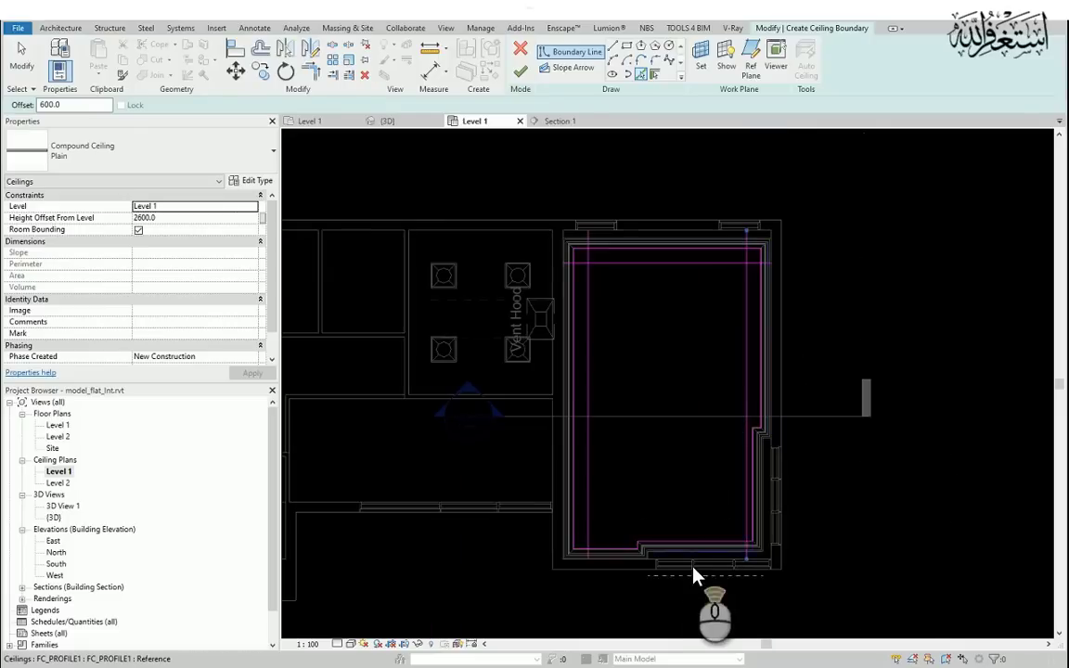
pyautogui.scroll(5, 513, 581)
pyautogui.scroll(-2, 701, 568)
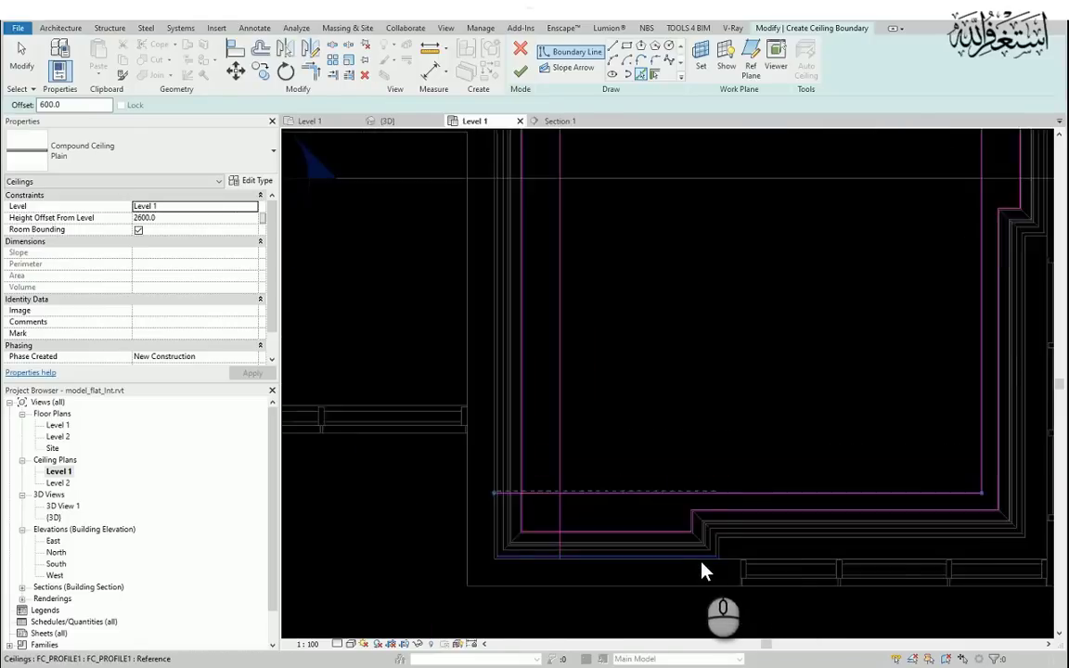
# Trim the four overlapping inner boundary lines at their corners into a closed rectangular opening.
pyautogui.press('t')
pyautogui.press('r')
pyautogui.scroll(-2, 785, 418)
pyautogui.scroll(-2, 832, 417)
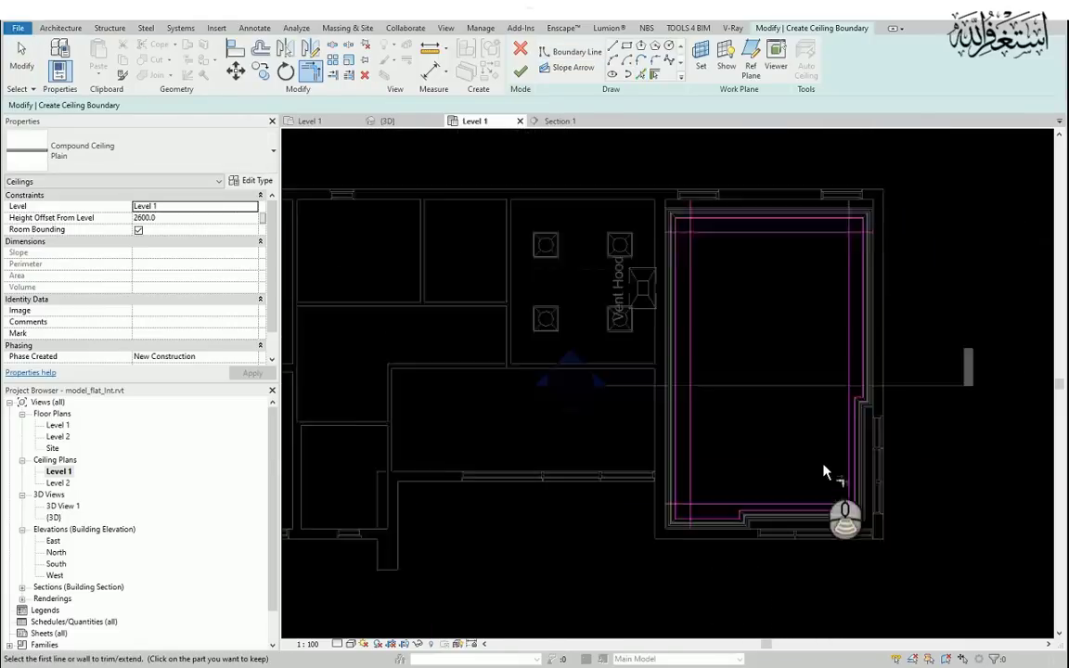
pyautogui.scroll(1, 844, 278)
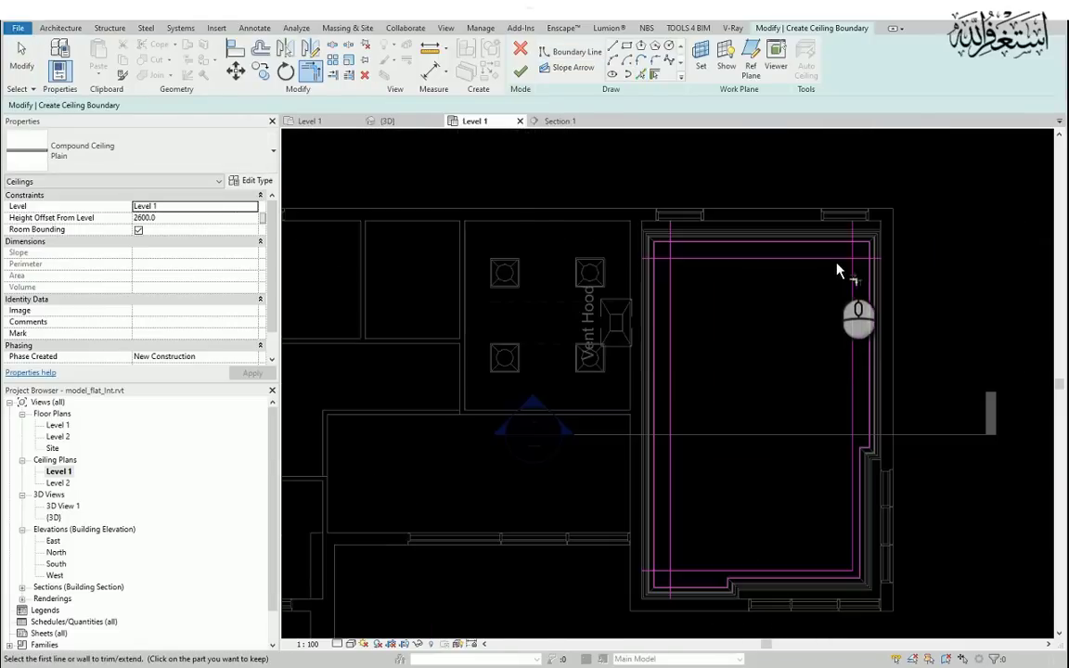
pyautogui.click(671, 312)
pyautogui.click(680, 572)
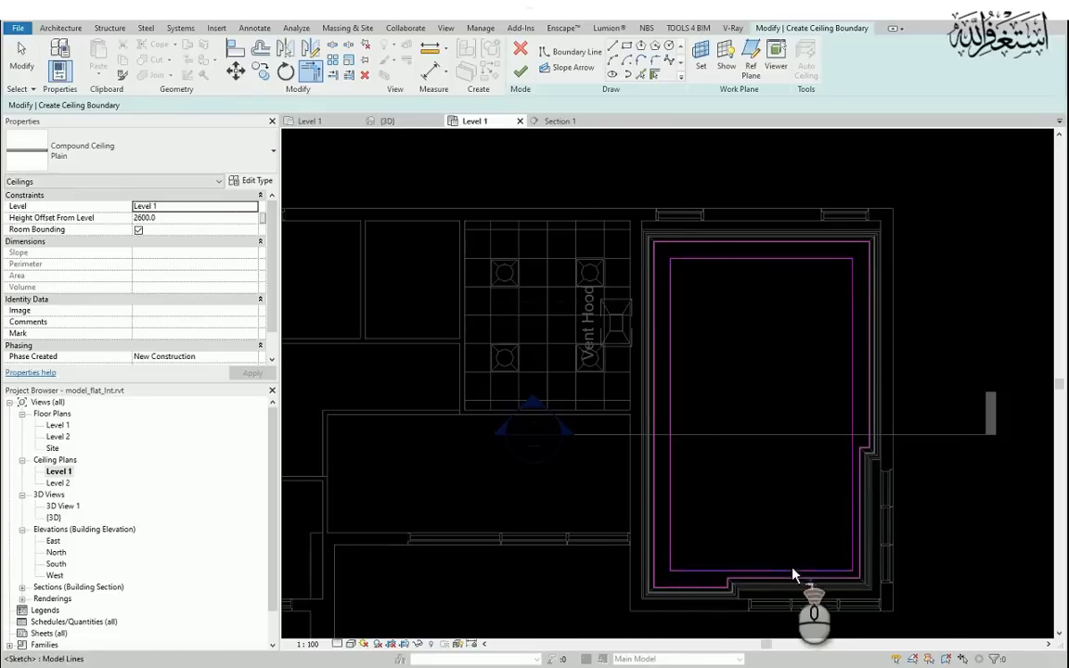
pyautogui.scroll(2, 759, 439)
pyautogui.scroll(-2, 742, 399)
pyautogui.press('Escape')
pyautogui.scroll(1, 759, 345)
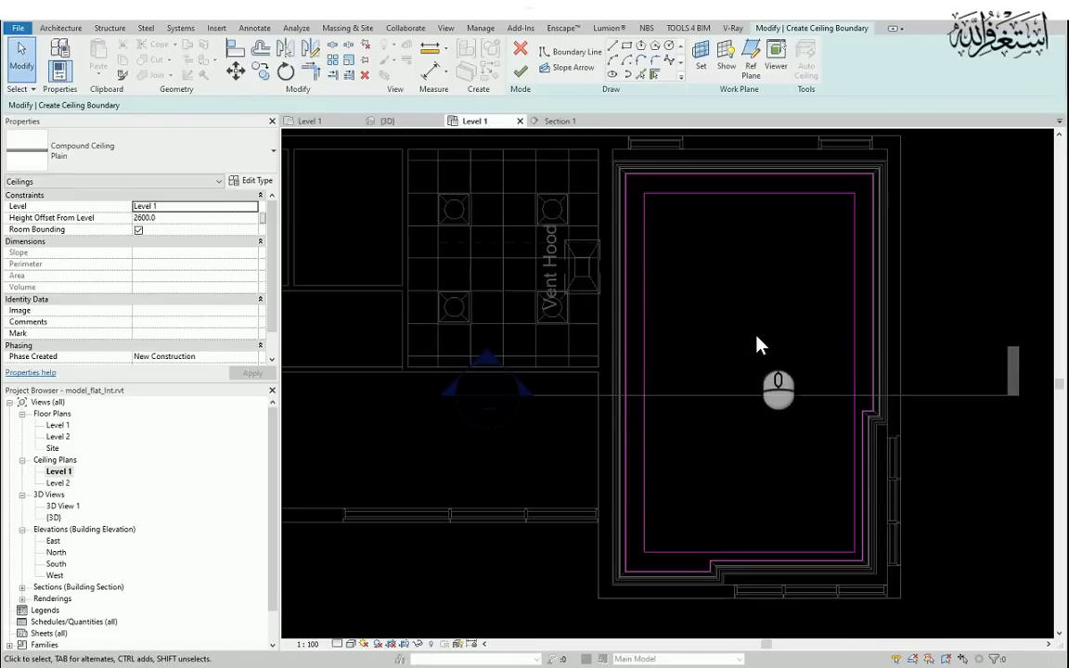
# Set the inner rectangle's north line 600 mm from the outer ceiling boundary's north line.
pyautogui.click(852, 310)
pyautogui.scroll(2, 864, 580)
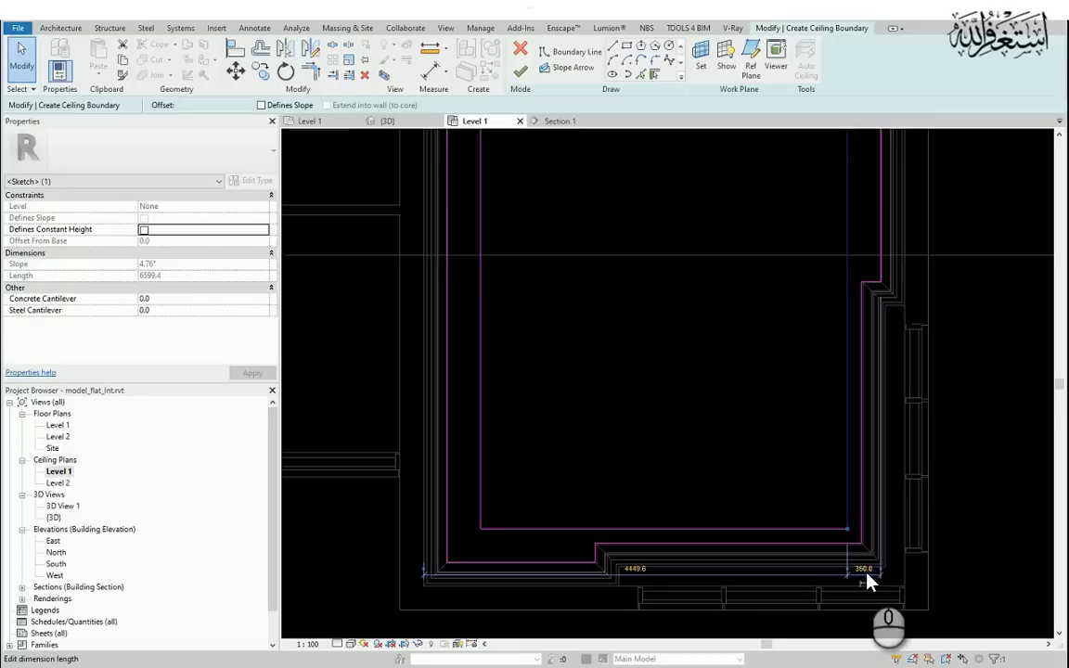
pyautogui.scroll(-4, 816, 529)
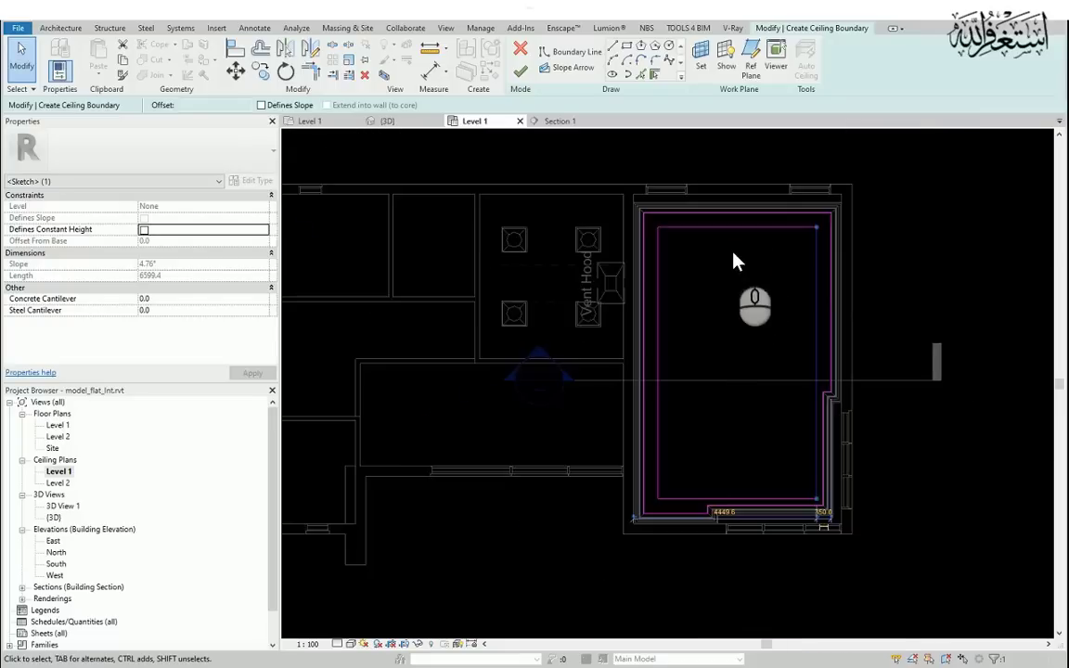
pyautogui.scroll(2, 738, 258)
pyautogui.click(748, 241)
pyautogui.click(748, 223)
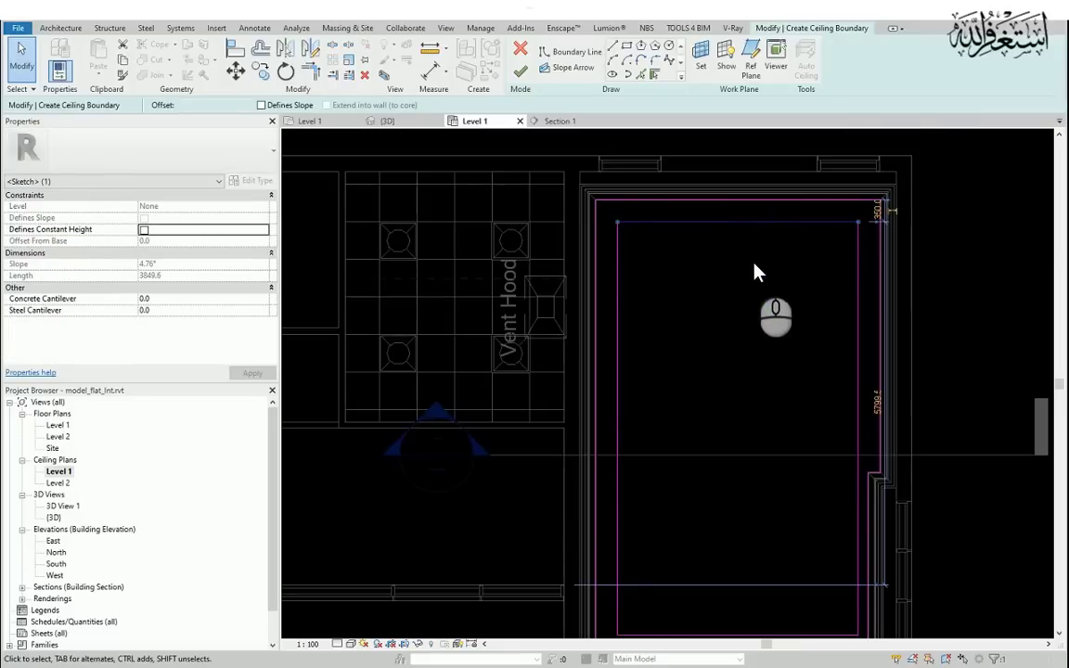
pyautogui.click(871, 213)
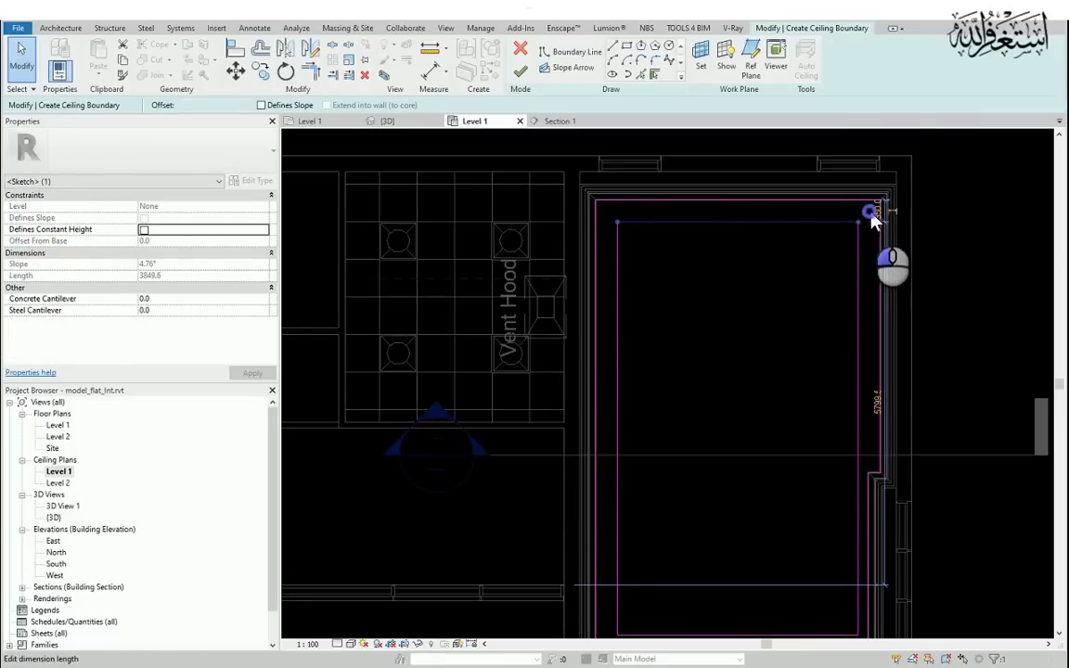
pyautogui.write('600')
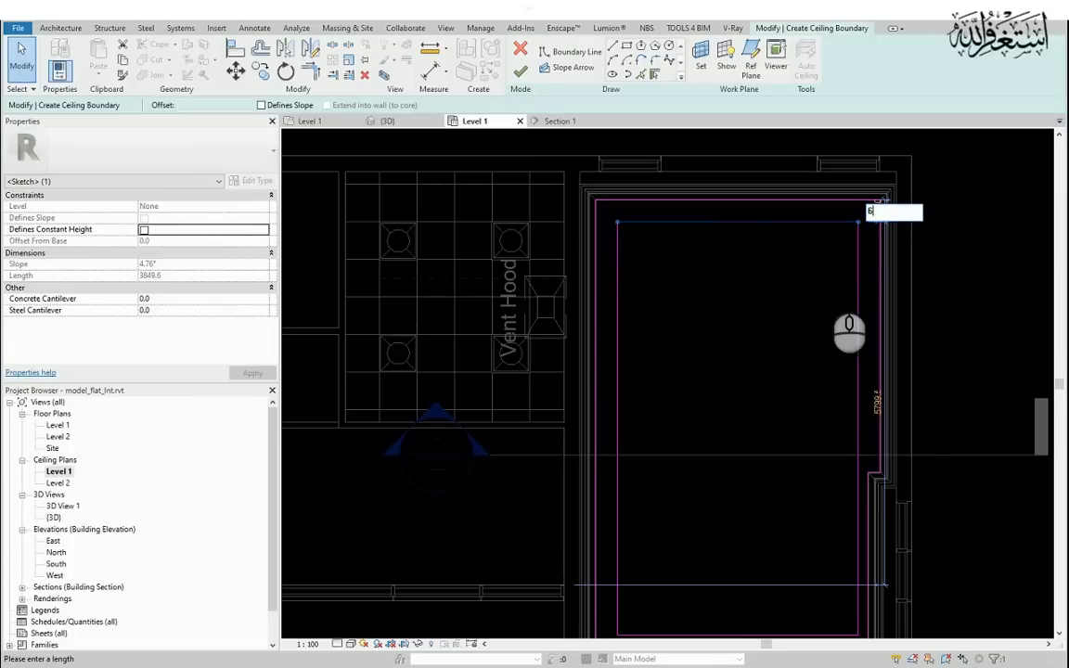
pyautogui.click(791, 330)
# Set the inner rectangle's east line 600 mm from the outer boundary's main east line.
pyautogui.click(858, 302)
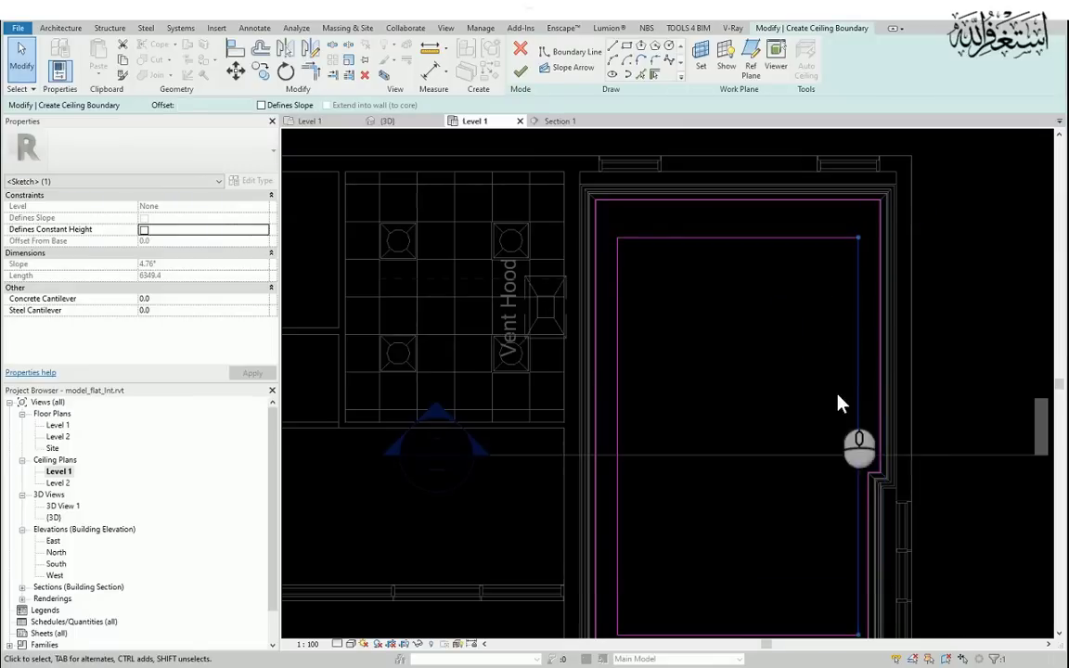
pyautogui.scroll(-2, 844, 263)
pyautogui.scroll(3, 849, 482)
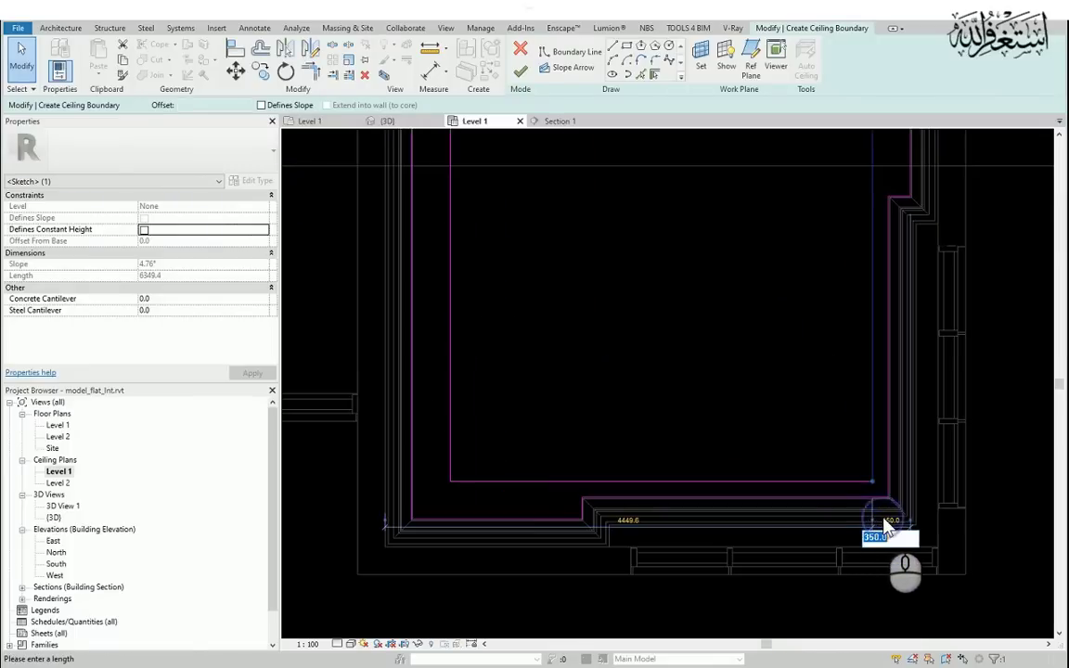
pyautogui.write('600')
pyautogui.click(715, 345)
# Set the inner rectangle's south line 600 mm from the outer boundary's southernmost line.
pyautogui.click(538, 483)
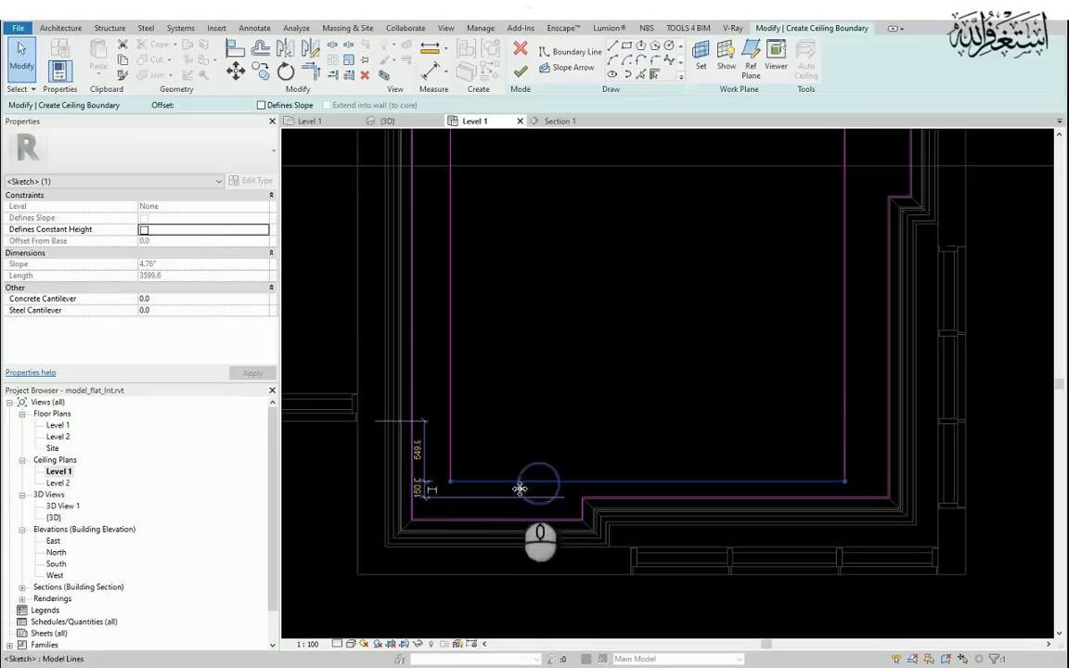
pyautogui.scroll(1, 419, 503)
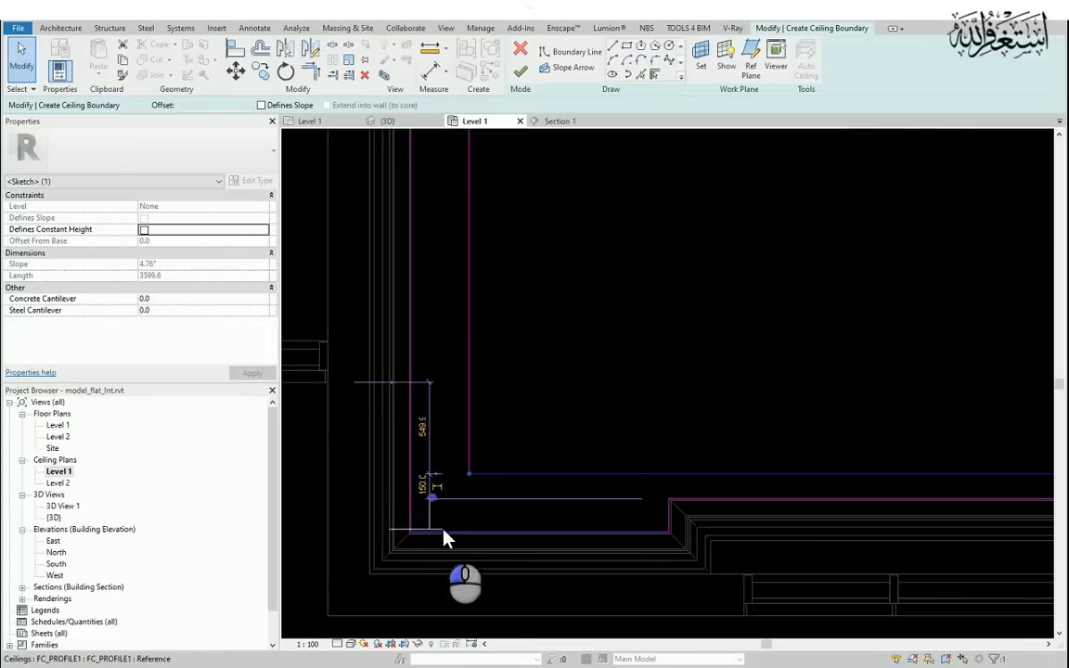
pyautogui.click(424, 502)
pyautogui.write('600')
pyautogui.press('Return')
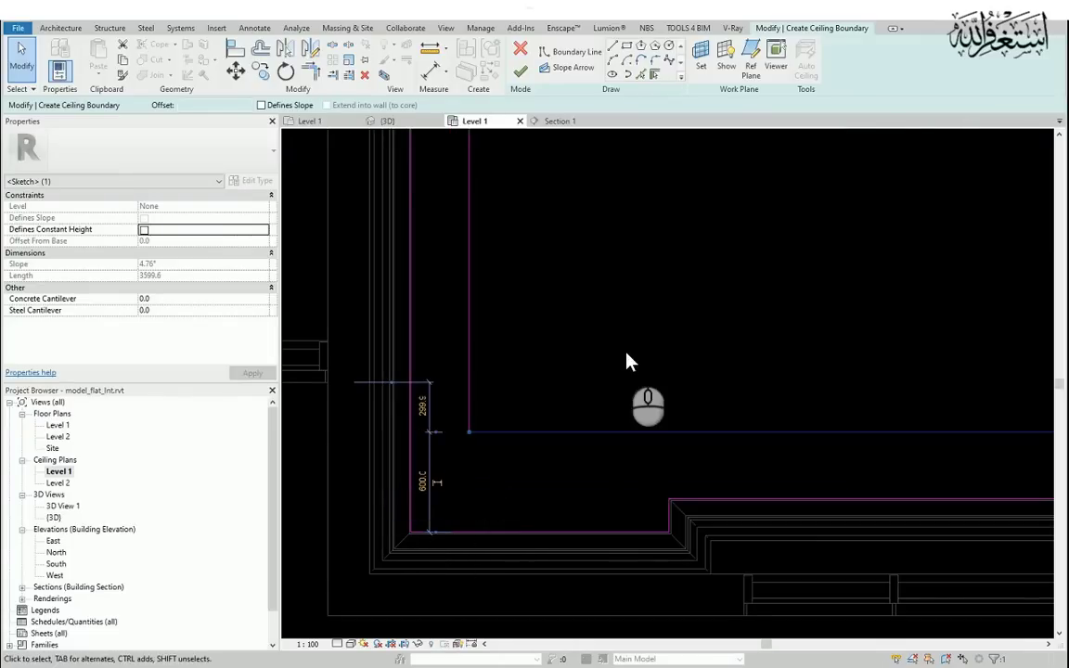
# Set the inner rectangle's west line 600 mm from the outer boundary's west line.
pyautogui.click(470, 393)
pyautogui.scroll(-4, 619, 506)
pyautogui.scroll(3, 571, 218)
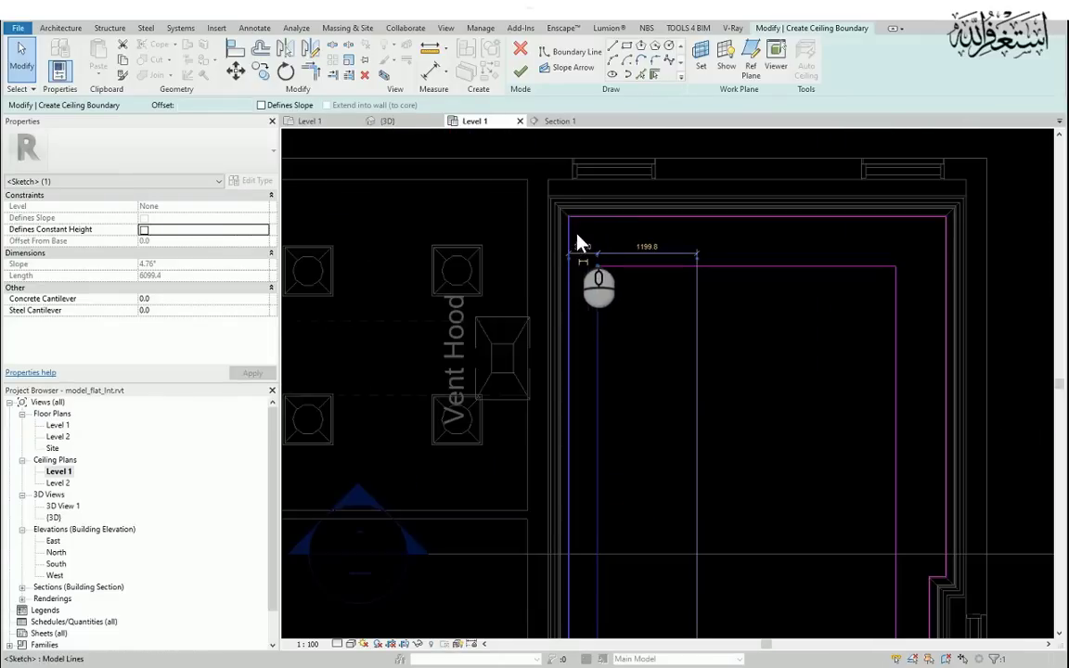
pyautogui.click(583, 243)
pyautogui.write('600')
pyautogui.click(785, 399)
pyautogui.click(812, 406)
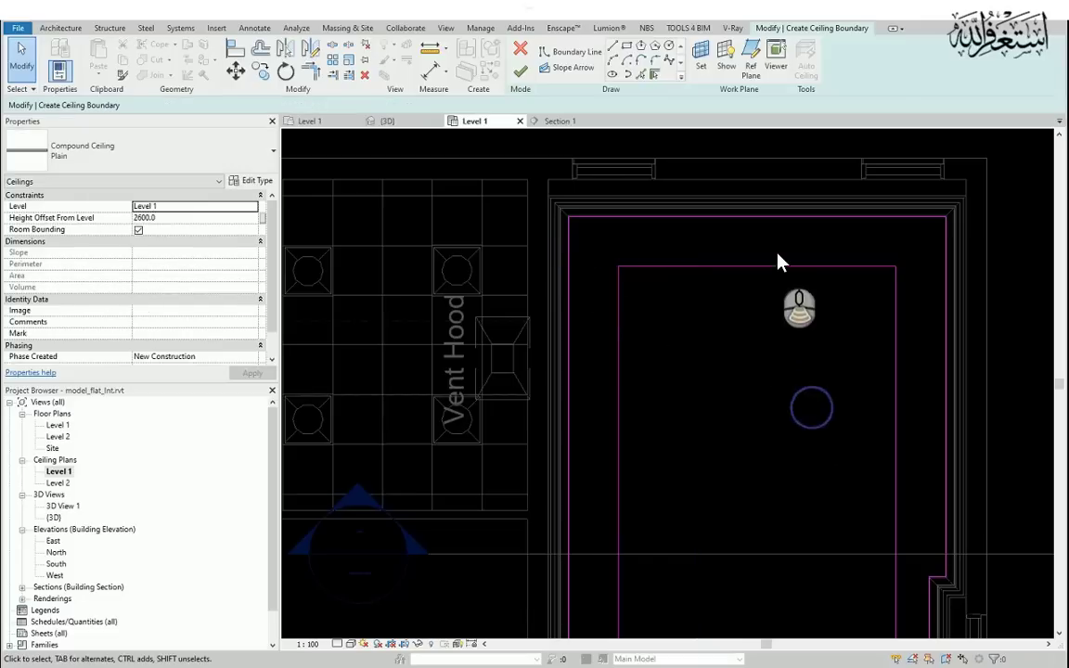
# Finish the ceiling boundary sketch and open the section view that cuts through the room.
pyautogui.scroll(-5, 777, 252)
pyautogui.scroll(1, 803, 482)
pyautogui.click(763, 336)
pyautogui.click(520, 72)
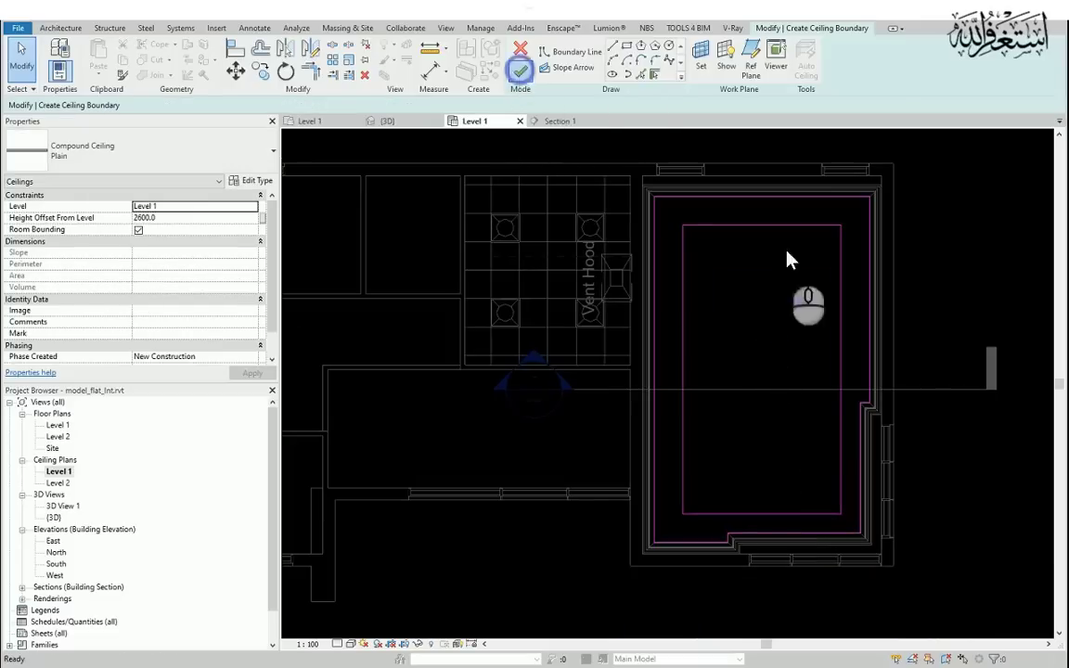
pyautogui.click(954, 273)
pyautogui.doubleClick(532, 384)
# Set the new plain ceiling's height offset from Level 1 to 3200 mm.
pyautogui.scroll(-4, 548, 416)
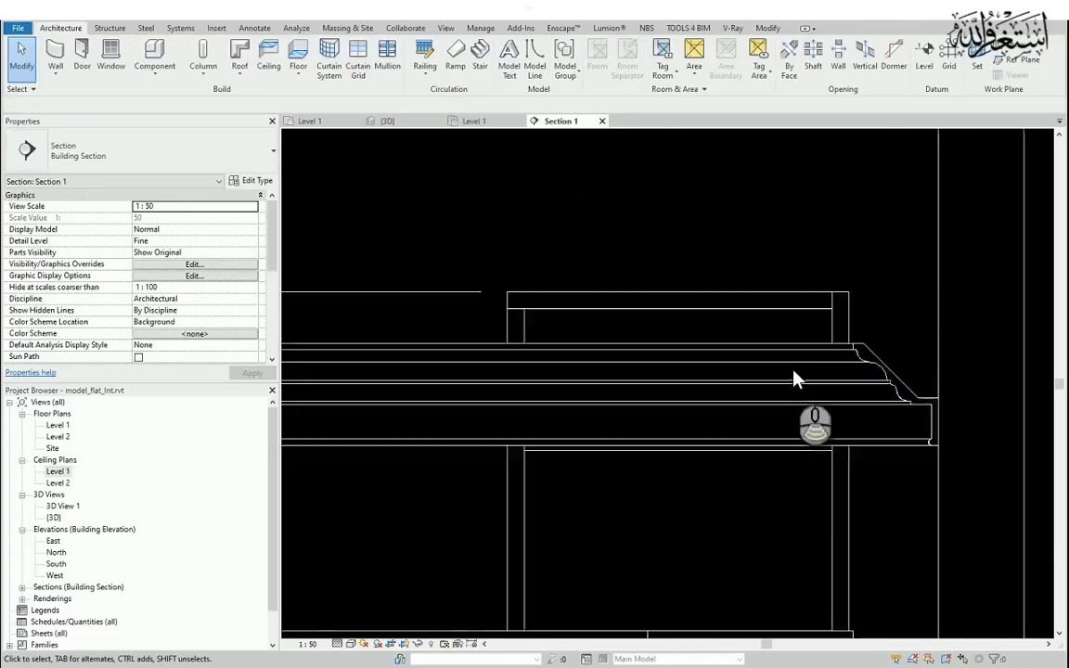
pyautogui.click(761, 442)
pyautogui.scroll(-2, 458, 492)
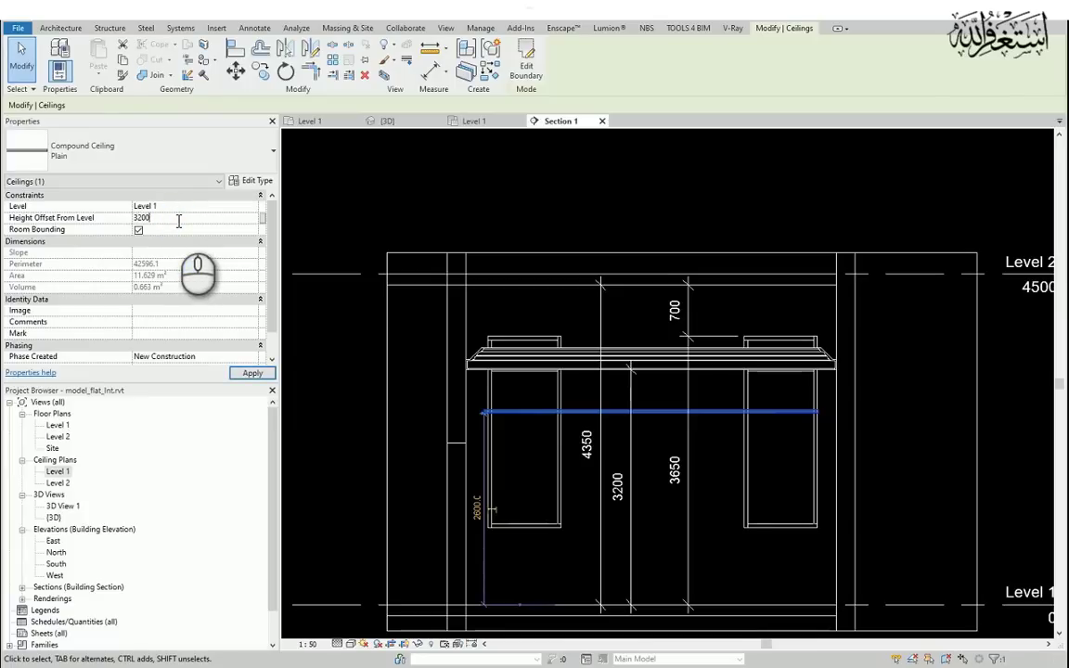
pyautogui.scroll(8, 807, 366)
pyautogui.scroll(-2, 853, 484)
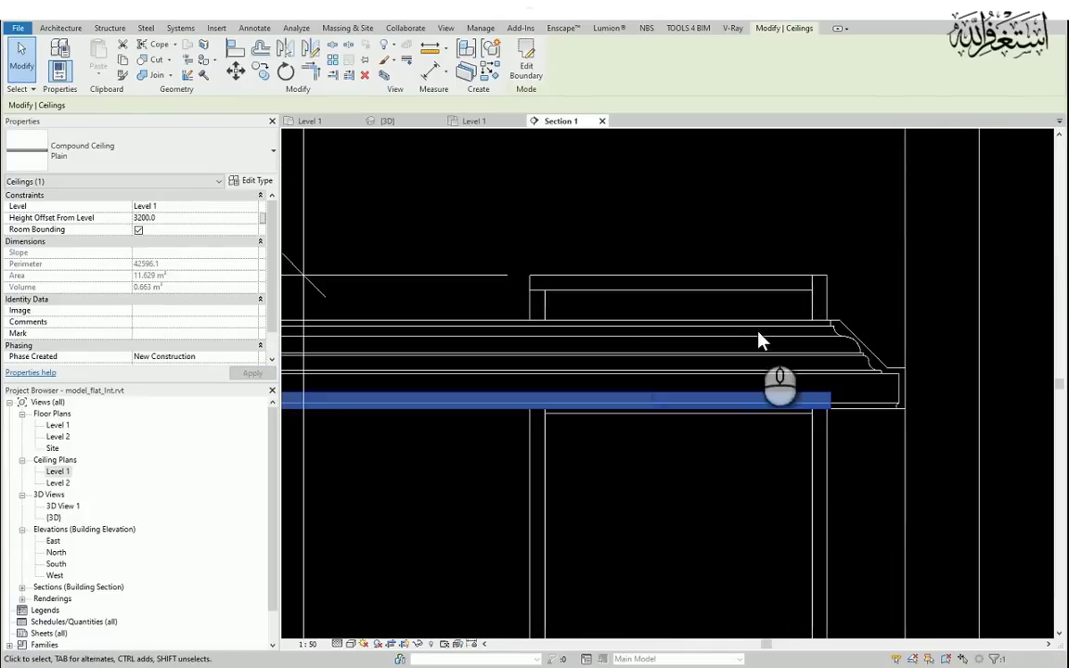
pyautogui.scroll(2, 759, 341)
pyautogui.click(919, 532)
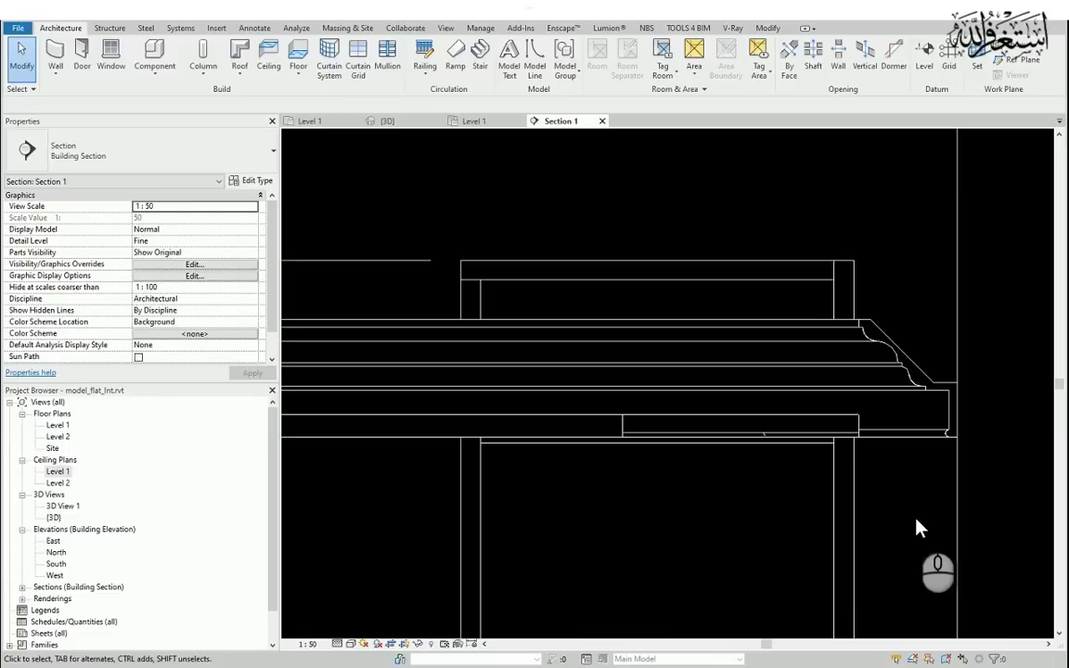
# Measure the vertical distance from the moulding's underside to its upper step with an aligned dimension, without placing it.
pyautogui.press('d')
pyautogui.press('i')
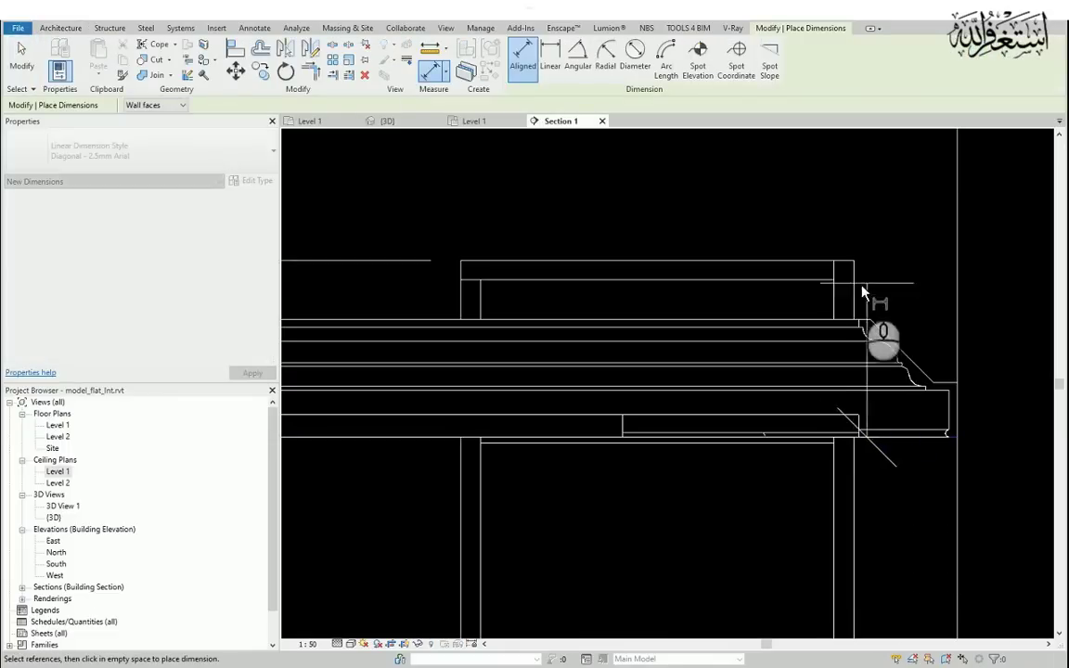
pyautogui.click(842, 328)
pyautogui.scroll(-1, 809, 405)
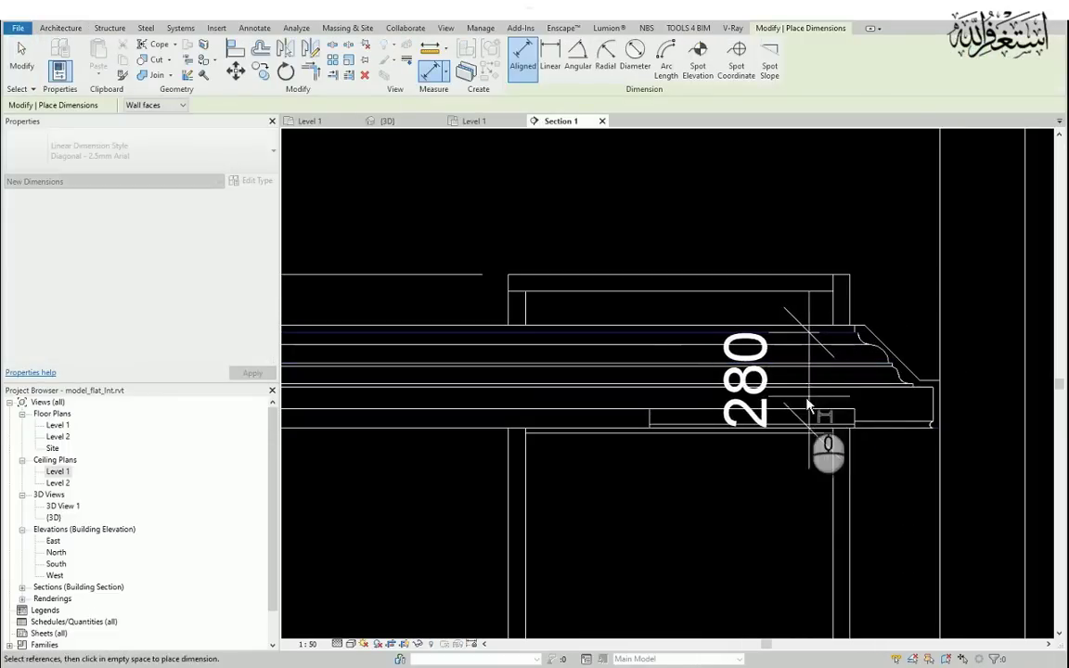
pyautogui.press('Escape')
pyautogui.press('Escape')
# Raise the plain ceiling's height offset from Level 1 to 3480 mm by adding the measured moulding height.
pyautogui.click(794, 429)
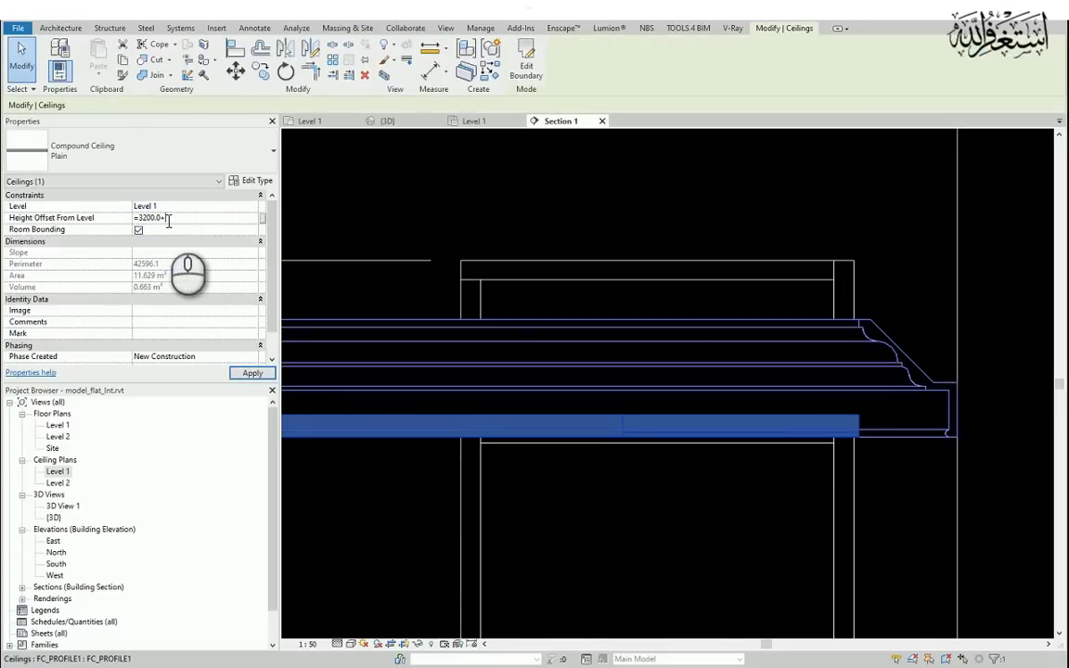
pyautogui.press('Return')
pyautogui.click(743, 535)
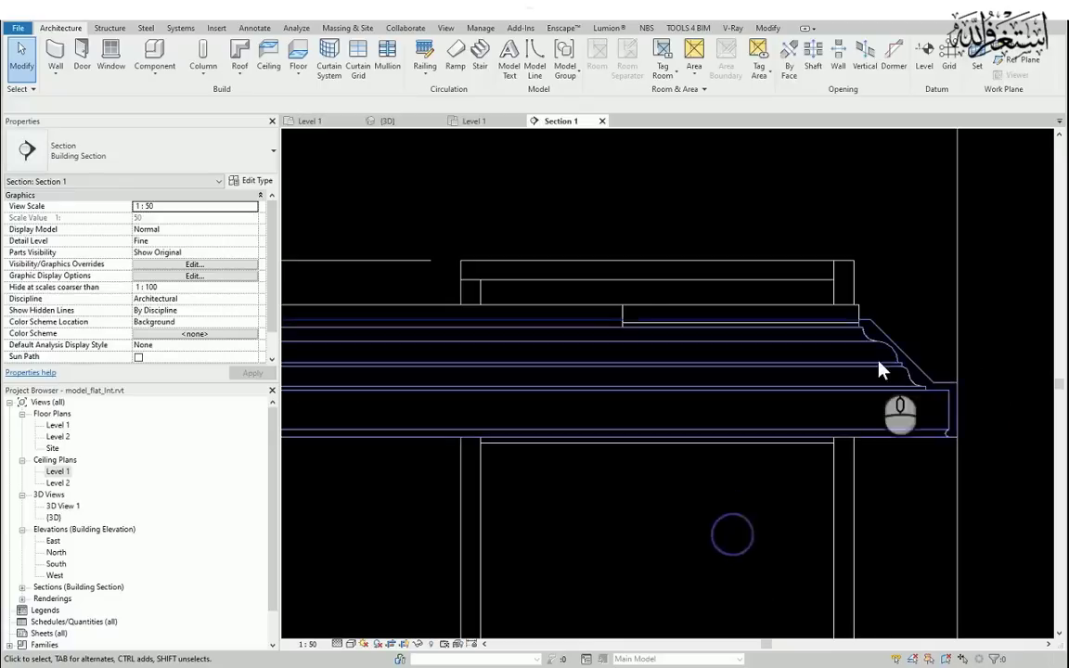
# Examine how the plain ceiling's outer edge meets the moulding profile in the section.
pyautogui.scroll(-4, 937, 364)
pyautogui.scroll(1, 892, 371)
pyautogui.click(907, 351)
pyautogui.scroll(-3, 727, 423)
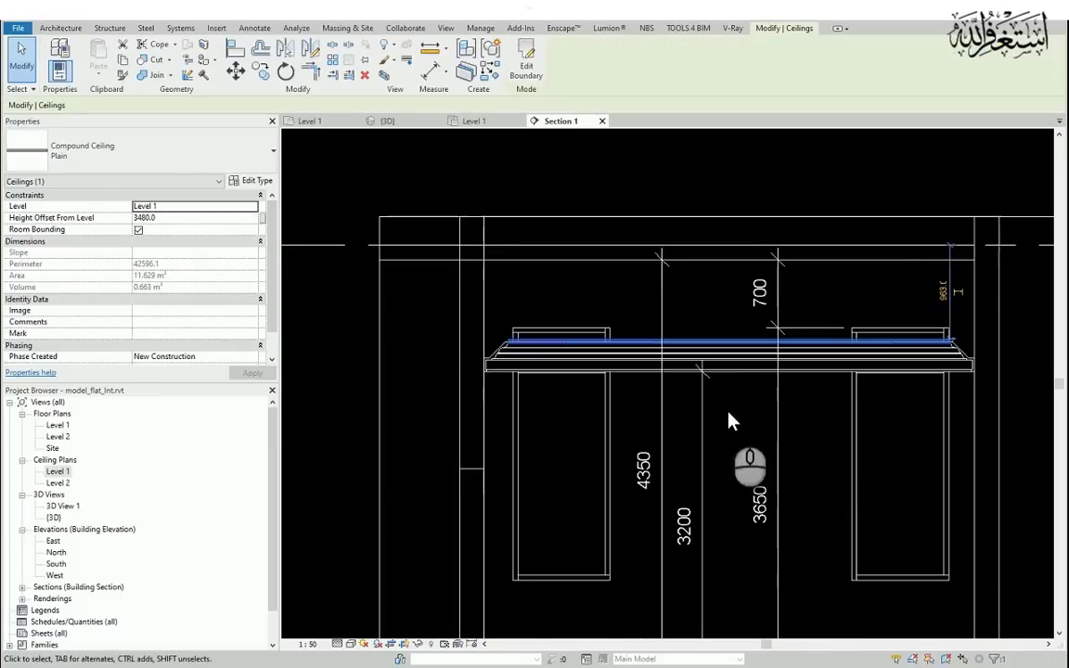
pyautogui.scroll(3, 509, 284)
pyautogui.scroll(-3, 867, 497)
pyautogui.click(830, 442)
pyautogui.scroll(3, 962, 305)
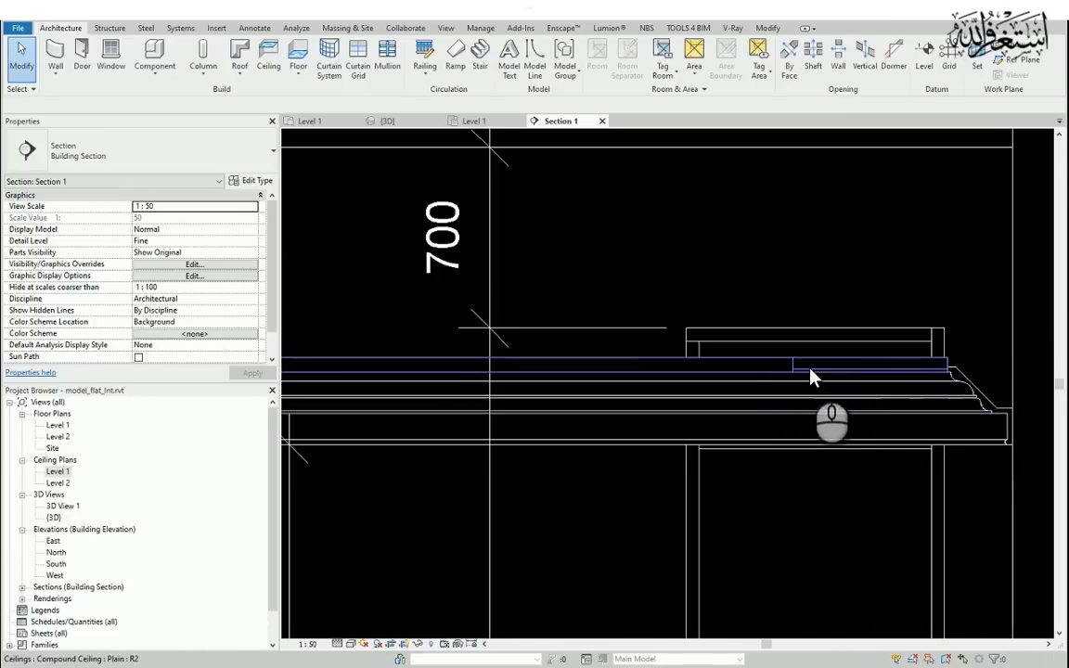
pyautogui.scroll(3, 1020, 418)
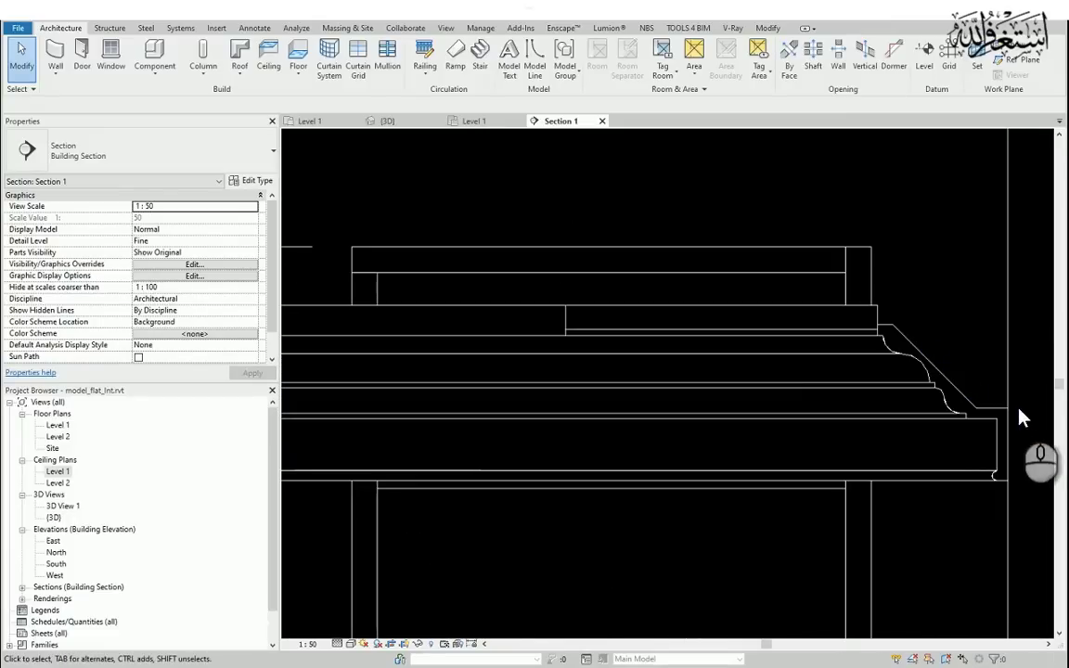
pyautogui.scroll(-3, 756, 306)
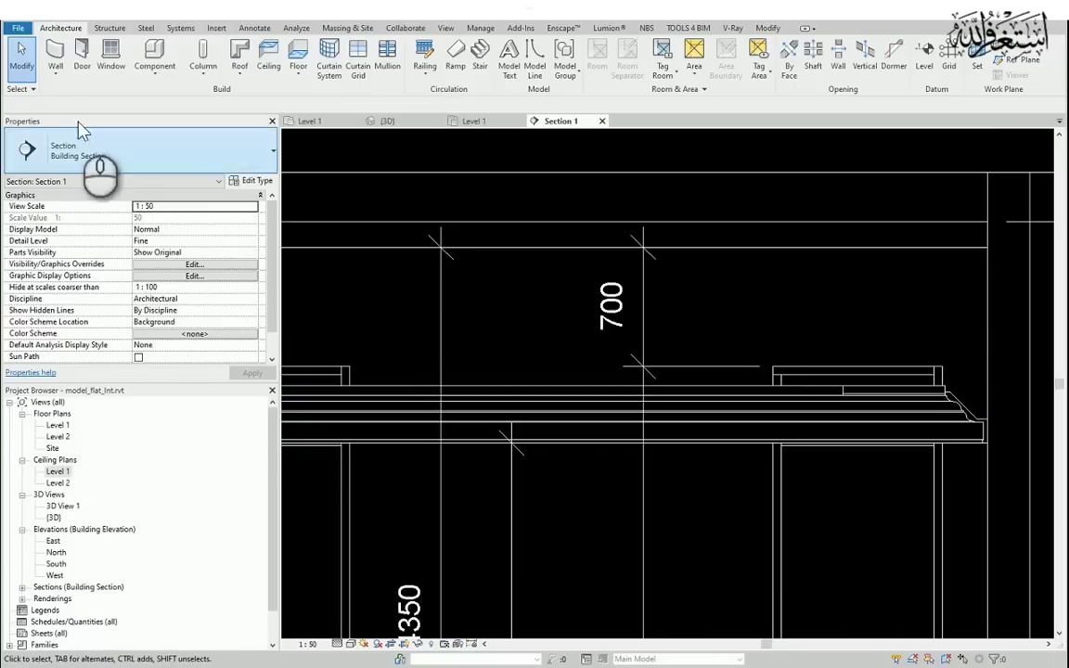
# Create a new family from the Profile.rft template in the English_I folder.
pyautogui.click(18, 27)
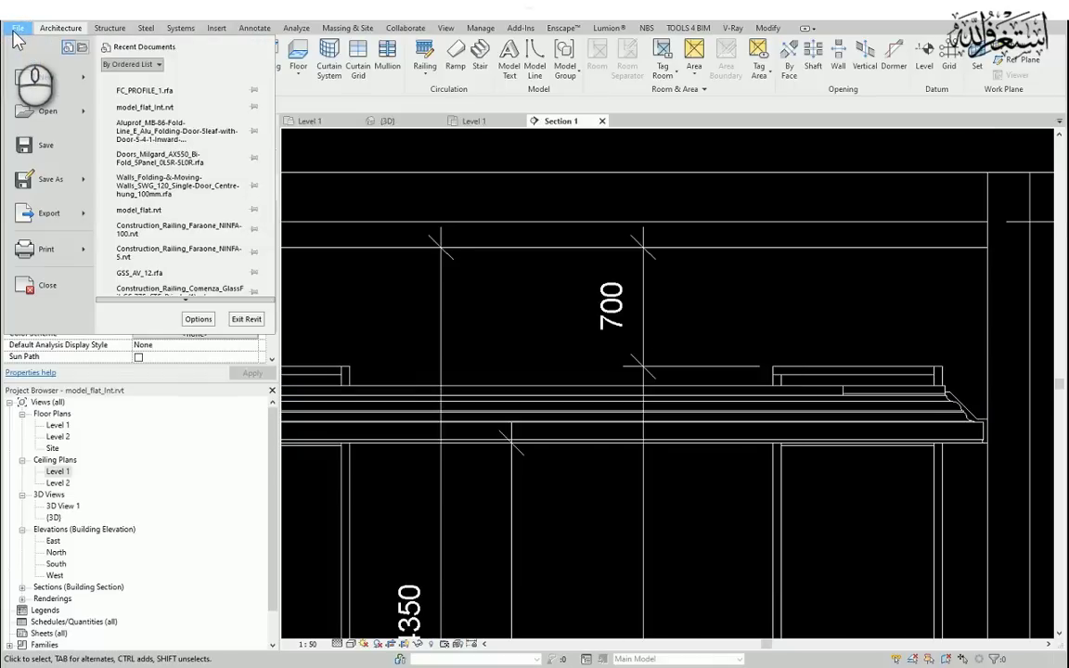
pyautogui.moveTo(41, 82)
pyautogui.click(141, 123)
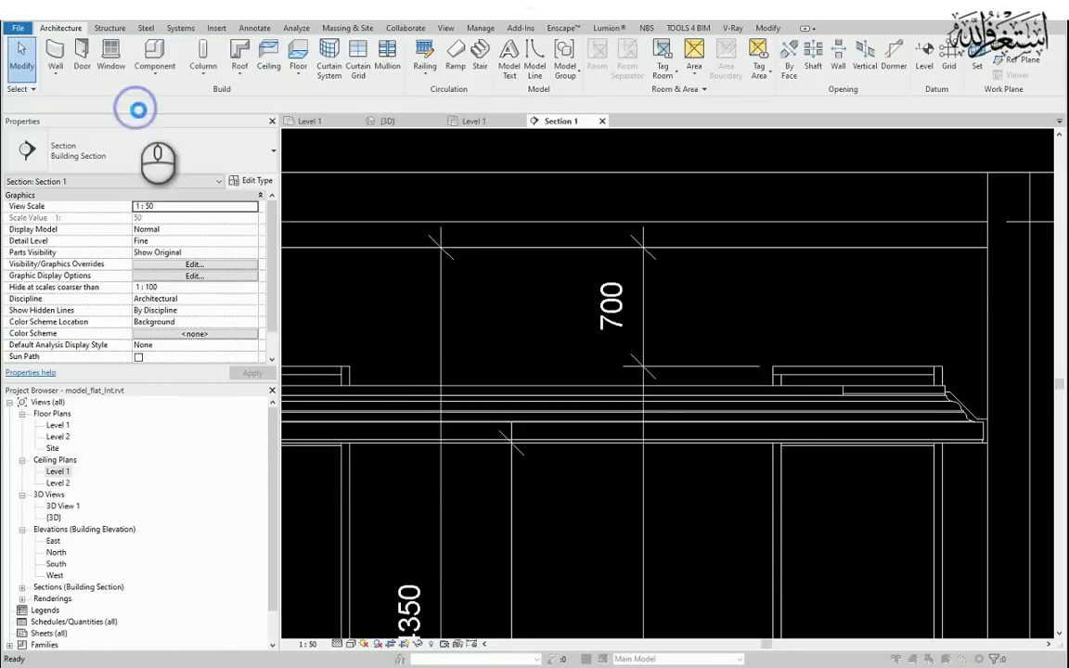
pyautogui.scroll(-18, 334, 460)
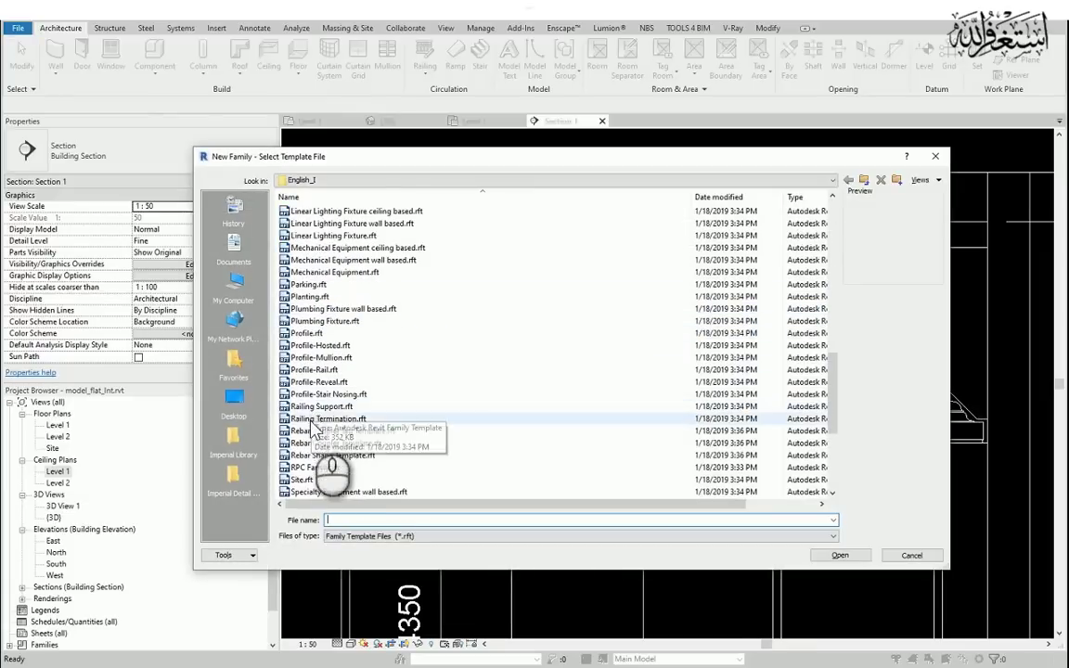
pyautogui.click(306, 333)
pyautogui.click(840, 555)
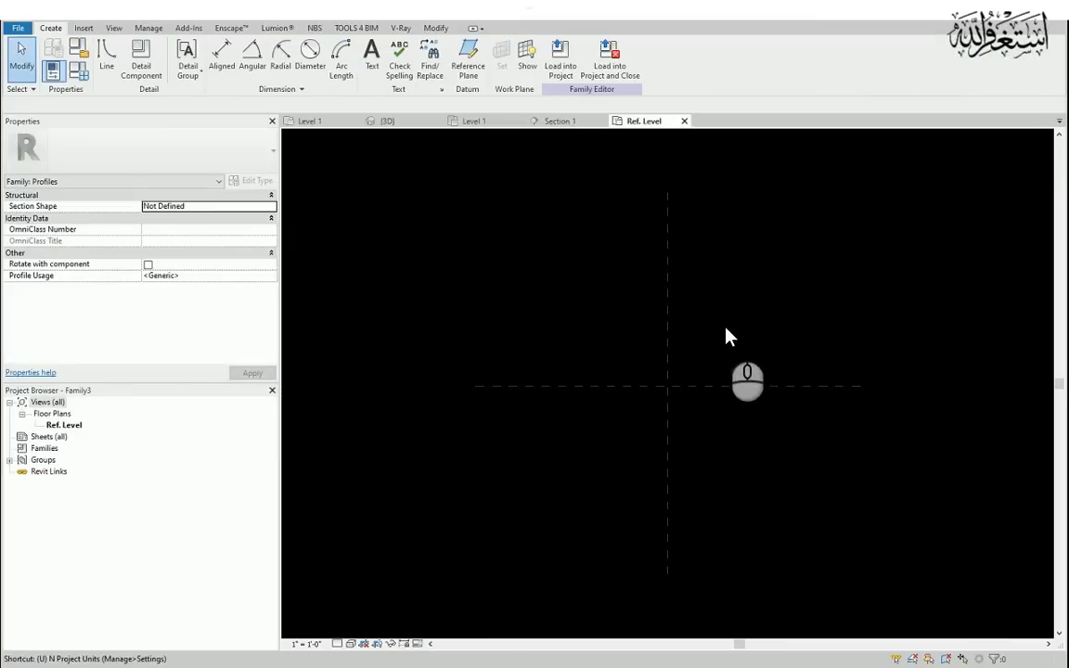
# Set the new profile family's length unit to centimeters.
pyautogui.press('n')
pyautogui.click(580, 246)
pyautogui.click(608, 268)
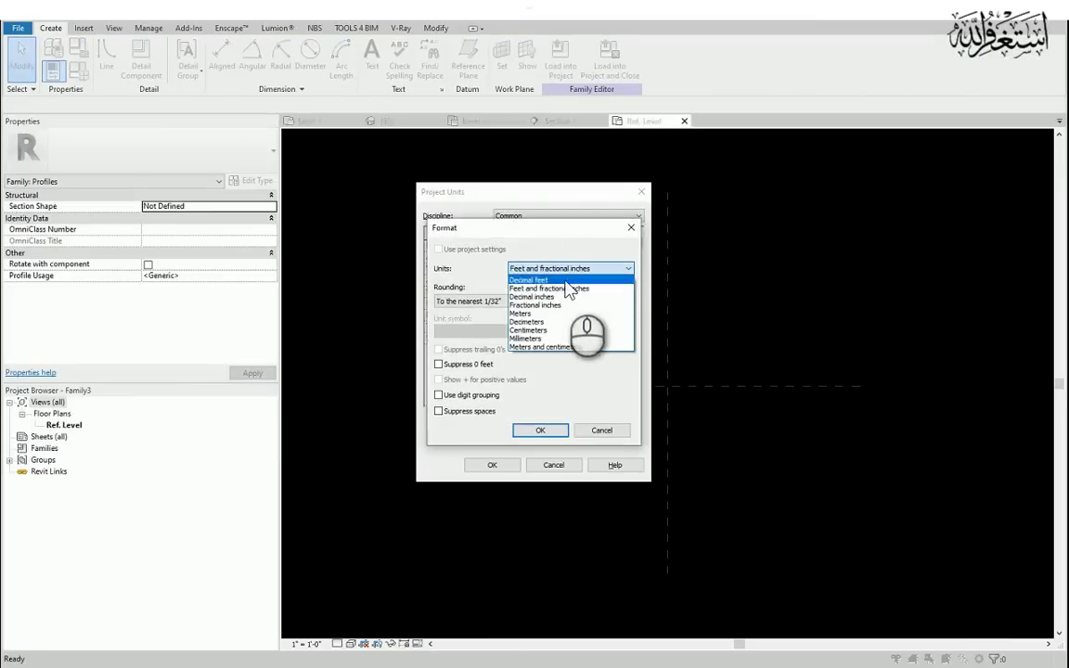
pyautogui.click(563, 331)
pyautogui.click(536, 430)
pyautogui.click(497, 463)
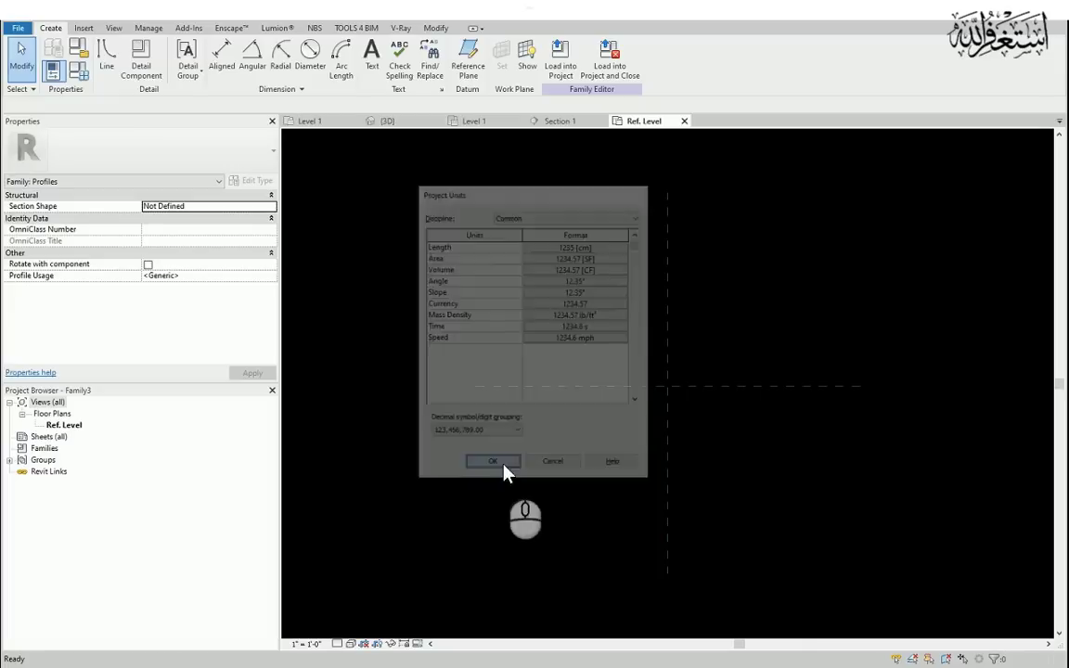
# Draw a 10 cm base line along the horizontal reference plane to the intersection, and a 10 cm line up the vertical plane.
pyautogui.scroll(1, 739, 362)
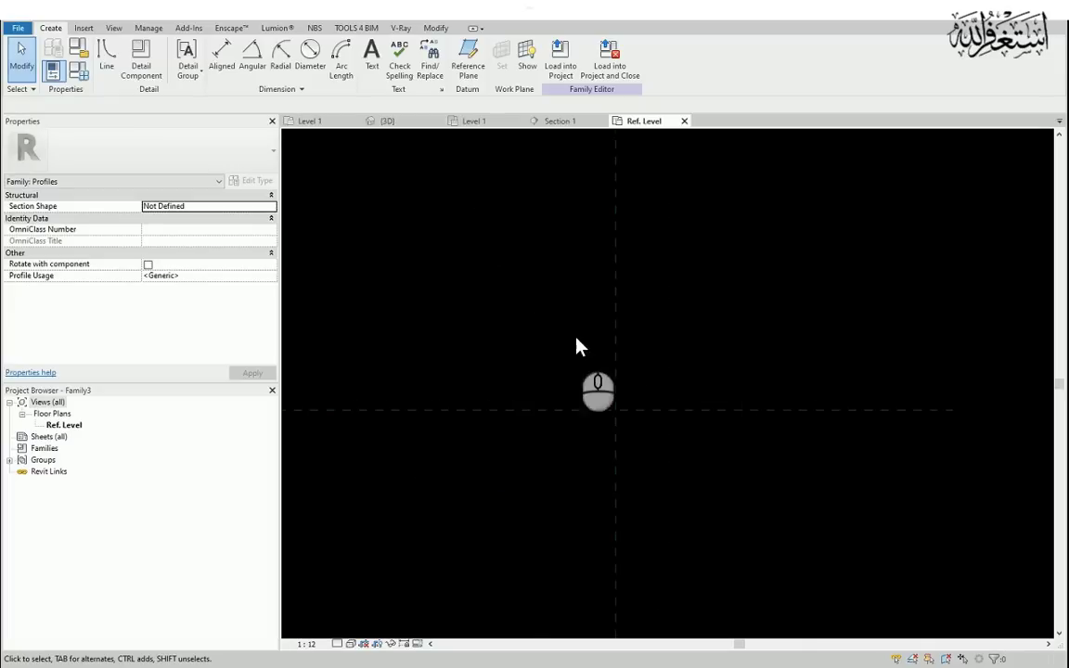
pyautogui.click(107, 54)
pyautogui.scroll(2, 561, 385)
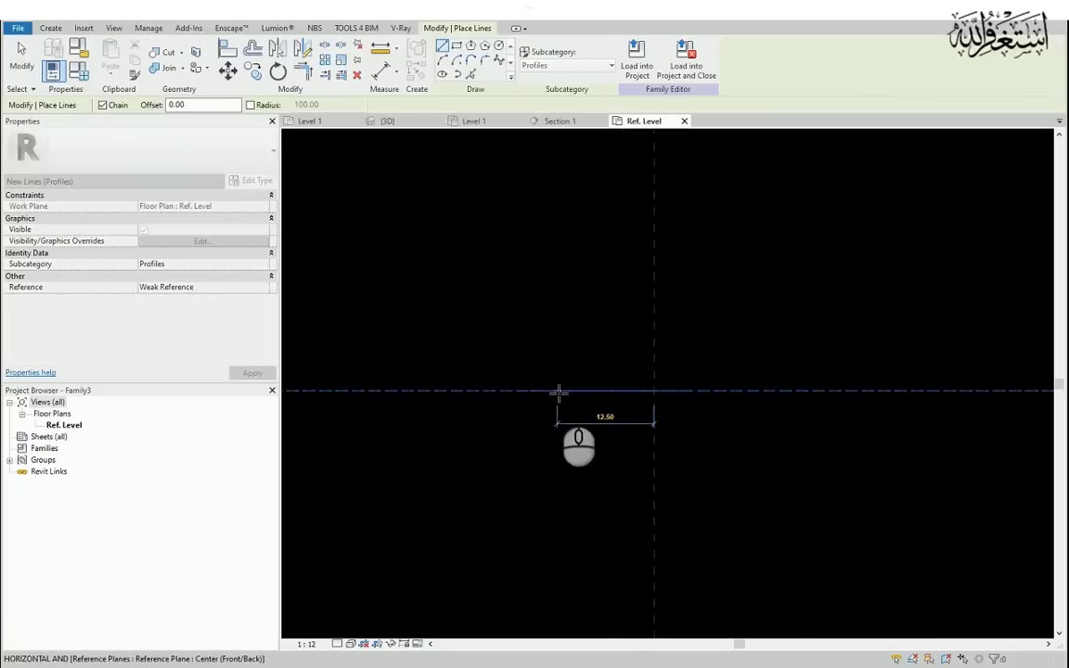
pyautogui.click(577, 393)
pyautogui.press('Escape')
pyautogui.click(654, 390)
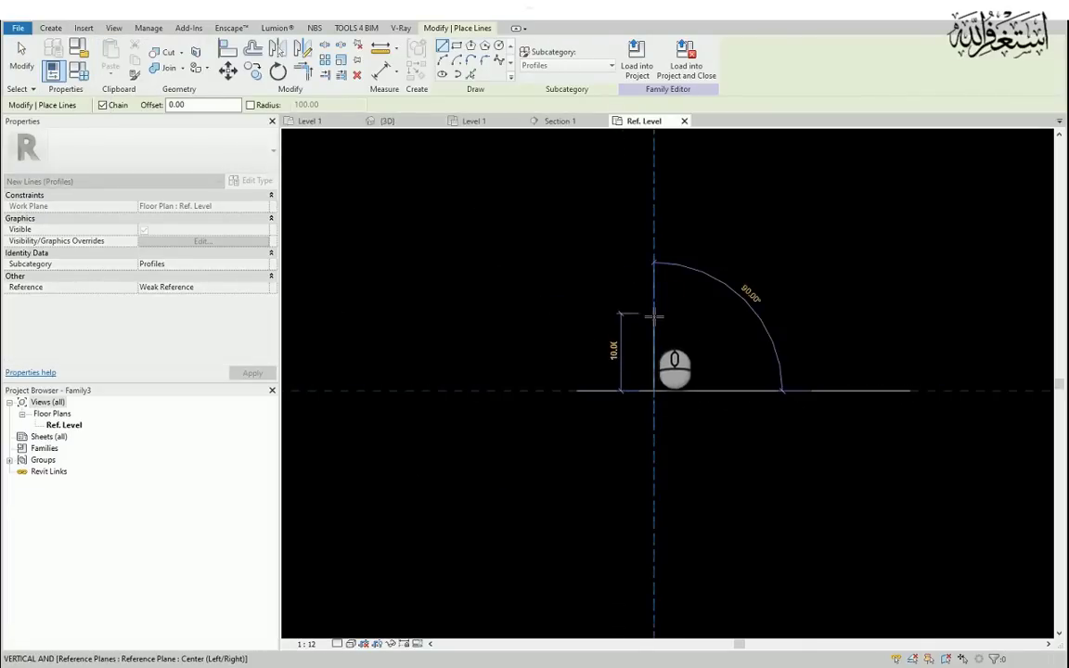
pyautogui.click(654, 317)
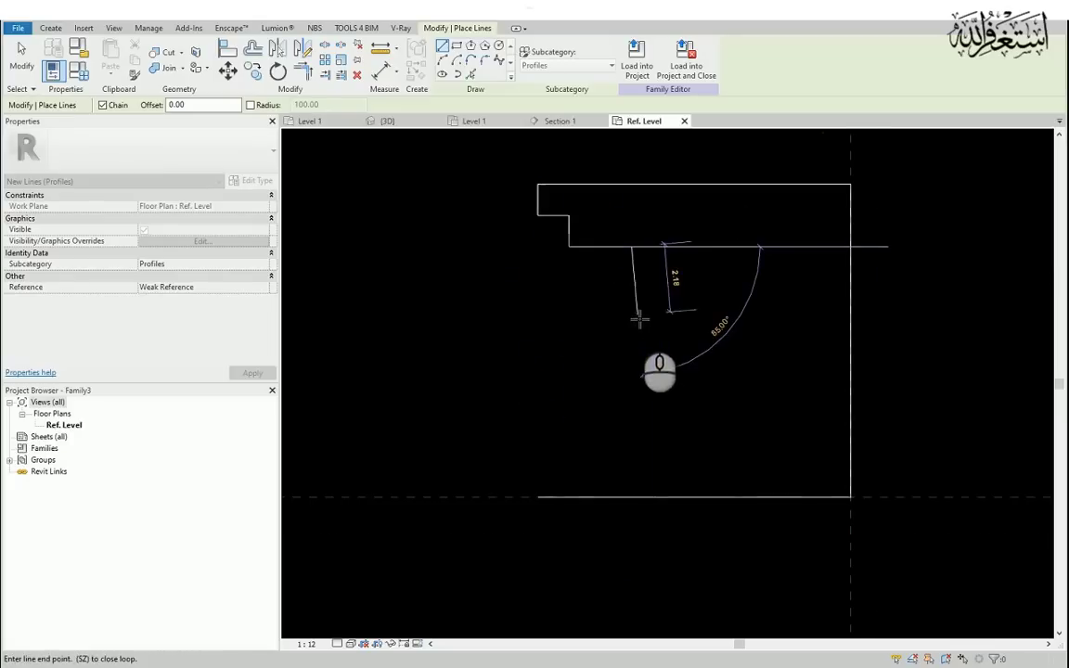
# Draw the profile's top edge and descending stepped edge, ending with a vertical line down to the base line.
pyautogui.click(632, 307)
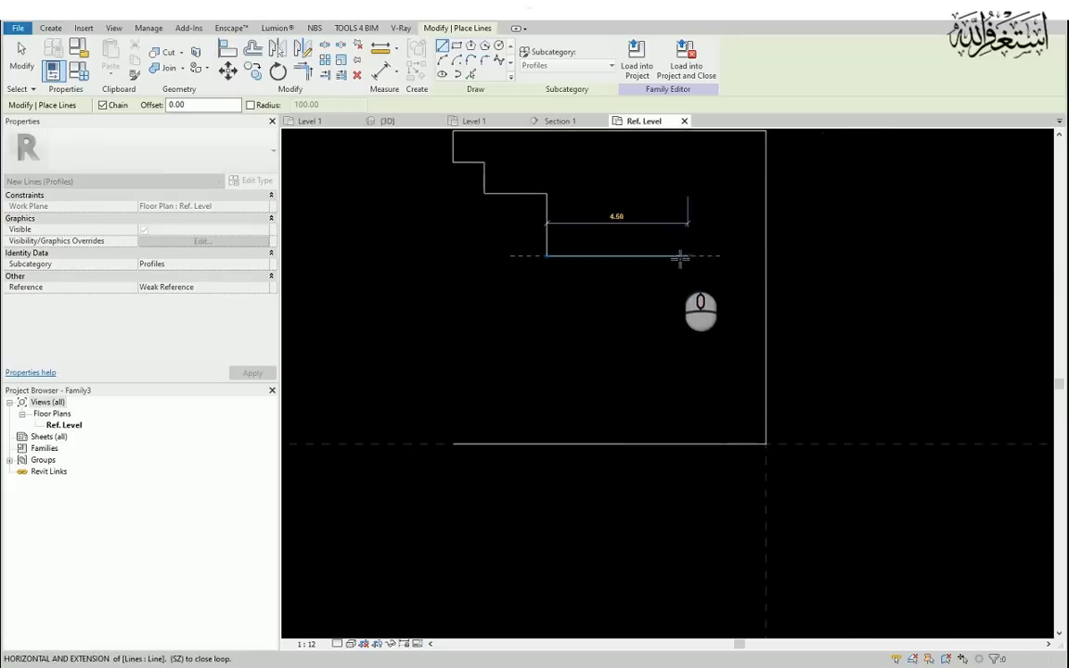
pyautogui.click(701, 256)
pyautogui.click(708, 444)
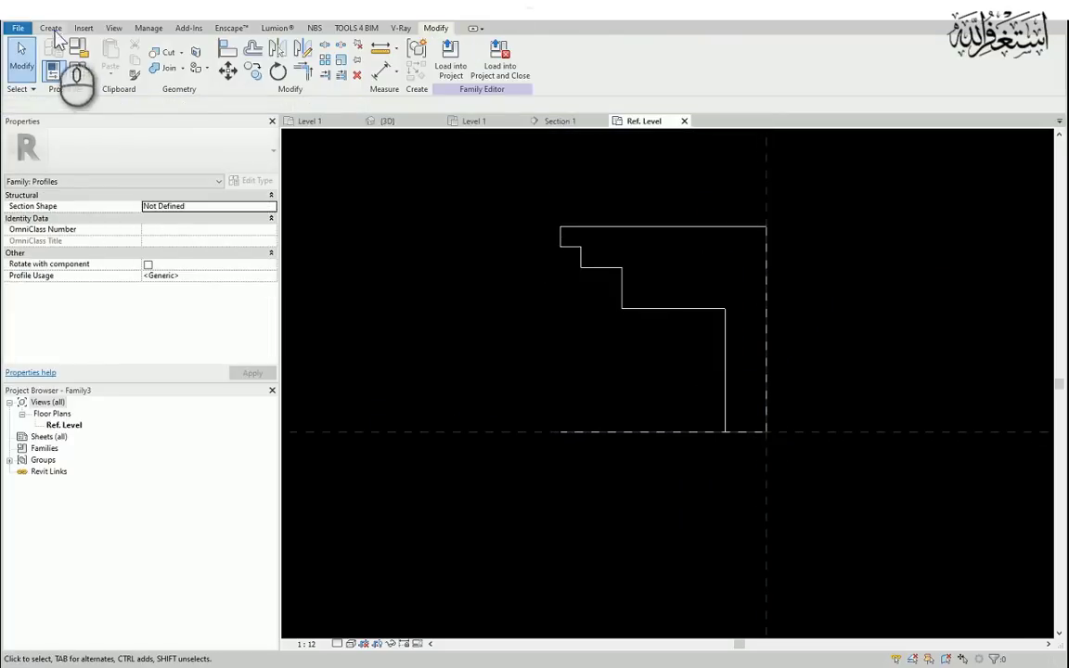
# Draw two arcs forming an S-curve from the lowest short step's corner down to the base line.
pyautogui.click(449, 71)
pyautogui.click(446, 63)
pyautogui.click(622, 308)
pyautogui.scroll(3, 675, 363)
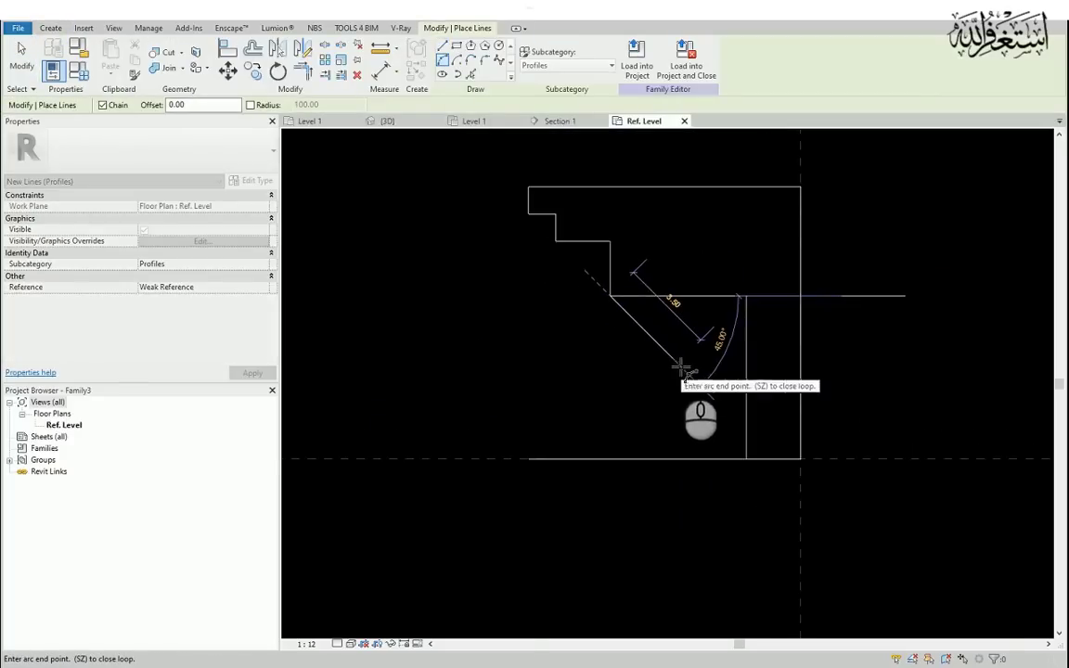
pyautogui.click(678, 364)
pyautogui.click(668, 333)
pyautogui.click(757, 472)
pyautogui.click(700, 429)
pyautogui.press('Escape')
pyautogui.press('Escape')
# Delete the straight vertical and horizontal lines that the S-curve replaces.
pyautogui.click(756, 321)
pyautogui.press('Delete')
pyautogui.click(713, 287)
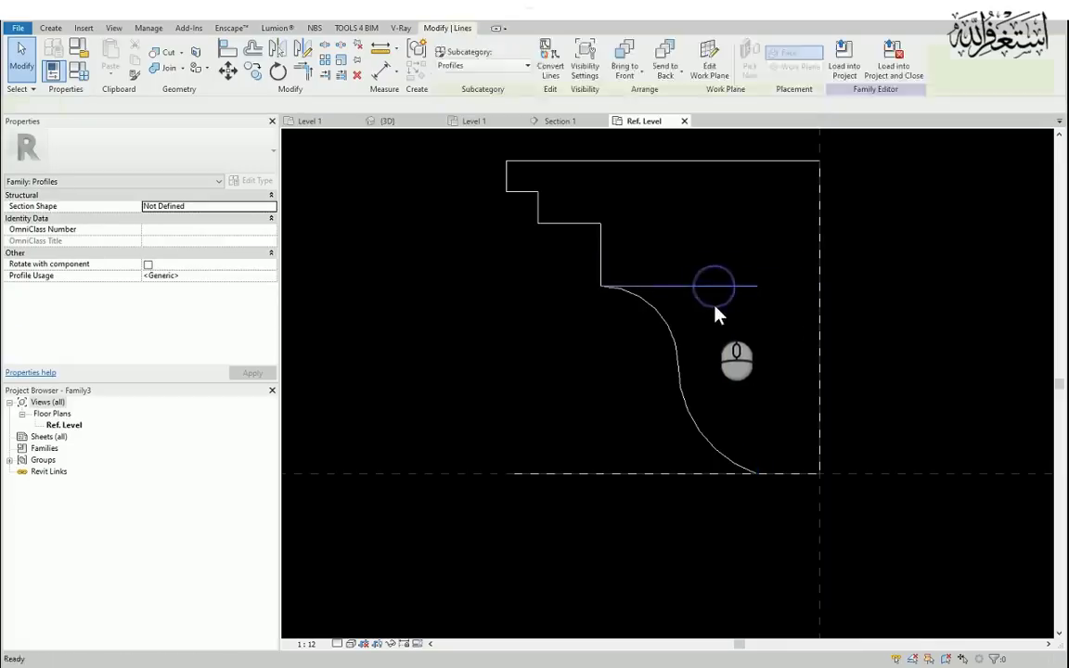
pyautogui.press('Delete')
pyautogui.moveTo(730, 446); pyautogui.dragTo(754, 482, button='middle')
pyautogui.scroll(1, 756, 485)
pyautogui.scroll(-3, 816, 451)
pyautogui.moveTo(554, 221); pyautogui.dragTo(823, 501)
pyautogui.scroll(1, 824, 496)
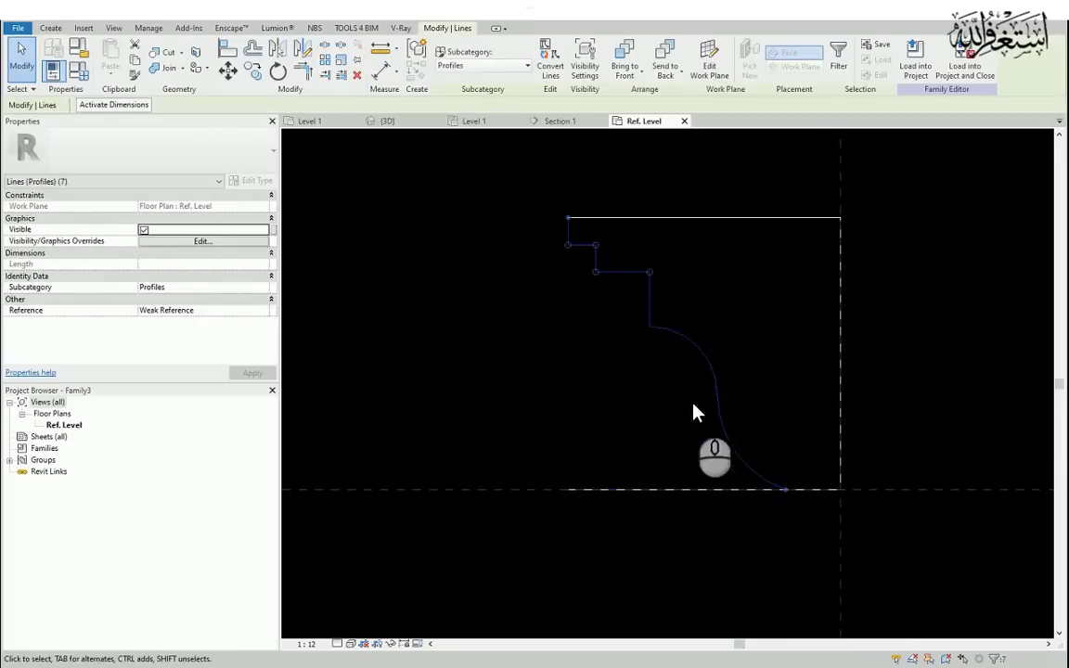
pyautogui.press('Escape')
# Draw a sloped line from the profile's top edge, directly above the lowest step's corner, to the vertical back edge.
pyautogui.click(54, 30)
pyautogui.click(108, 54)
pyautogui.scroll(-2, 628, 314)
pyautogui.scroll(2, 629, 251)
pyautogui.click(685, 271)
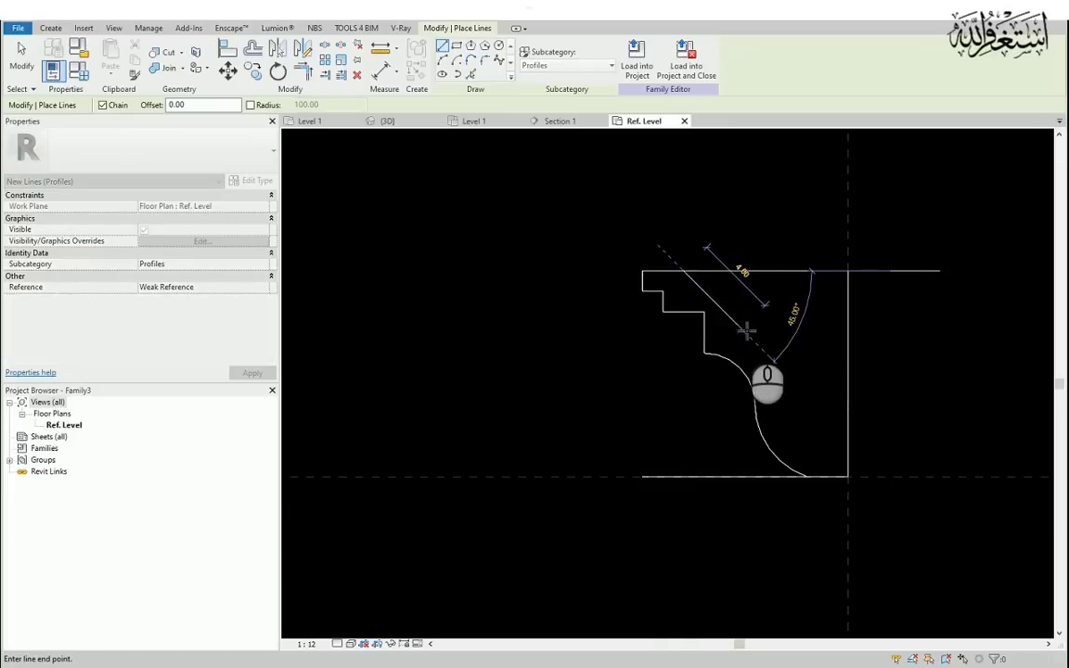
pyautogui.press('Escape')
pyautogui.click(704, 271)
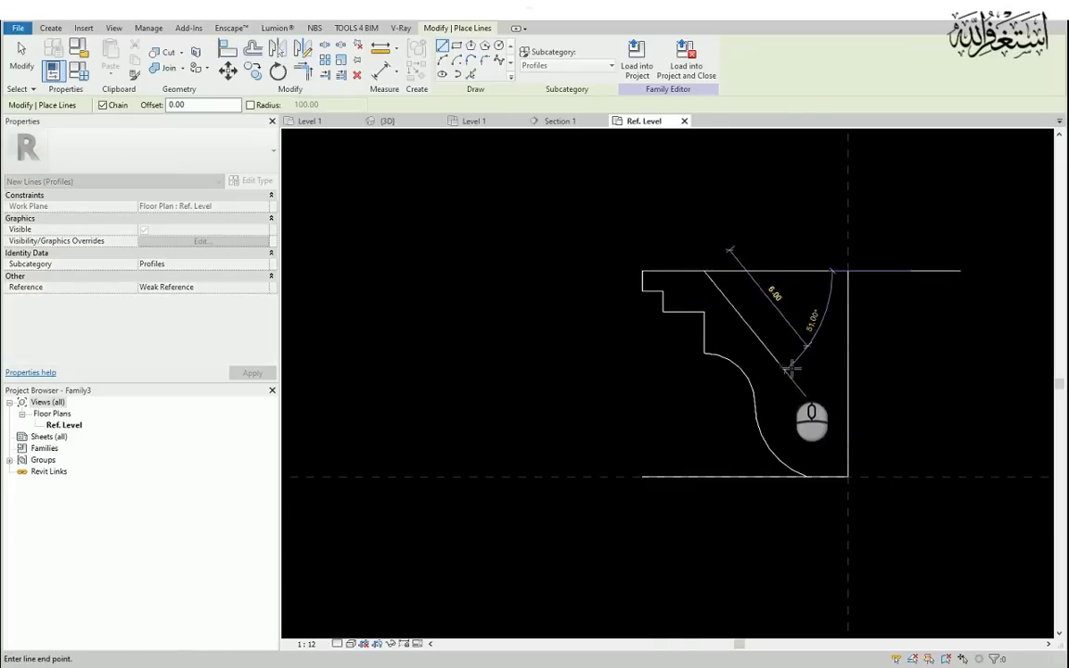
pyautogui.click(848, 413)
pyautogui.press('Escape')
# Trim the top edge and the vertical back edge to the sloped line to close the profile outline.
pyautogui.scroll(1, 836, 469)
pyautogui.press('Escape')
pyautogui.press('t')
pyautogui.press('r')
pyautogui.click(636, 208)
pyautogui.click(835, 383)
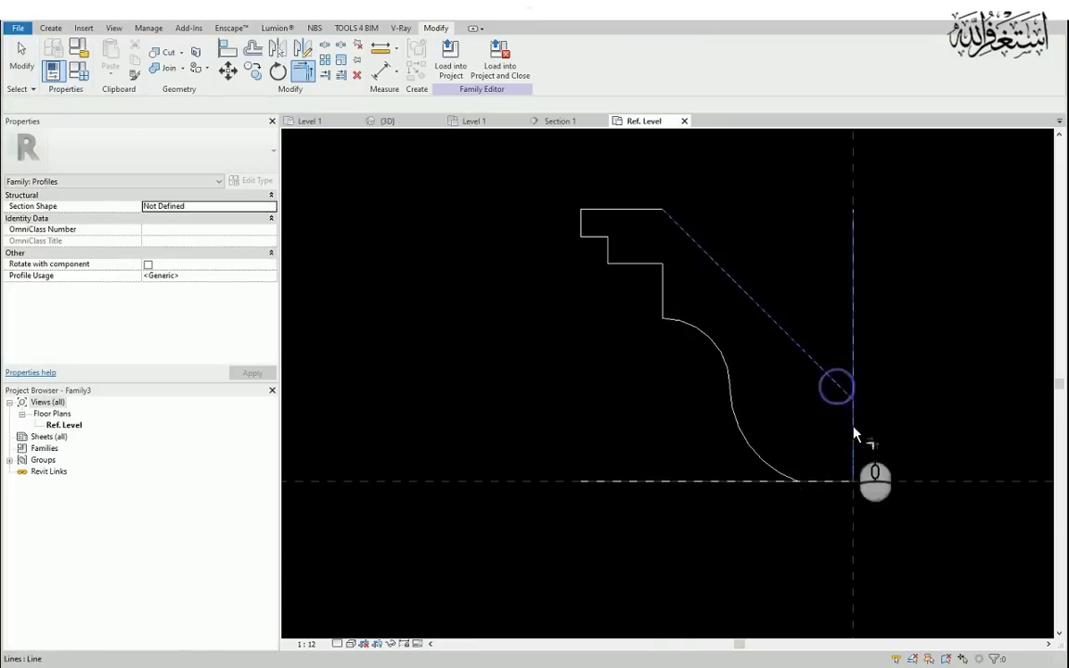
pyautogui.click(852, 429)
# Save the family as FC_PROFILE_2.rfa in the CEILING folder while loading it into the project and closing it.
pyautogui.click(499, 58)
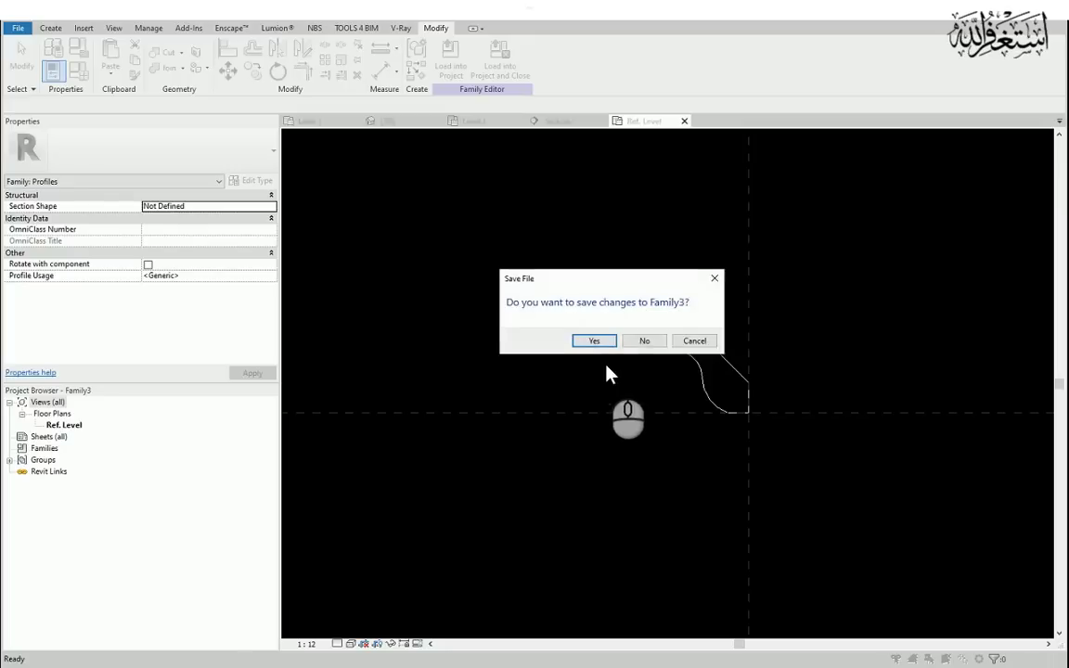
pyautogui.click(592, 338)
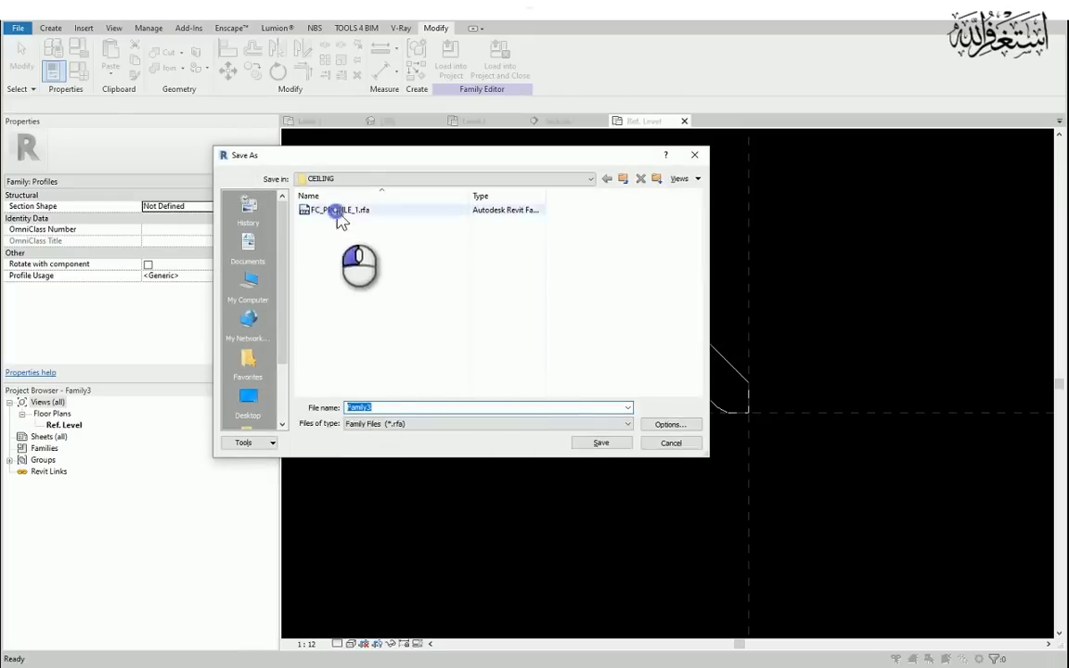
pyautogui.click(336, 210)
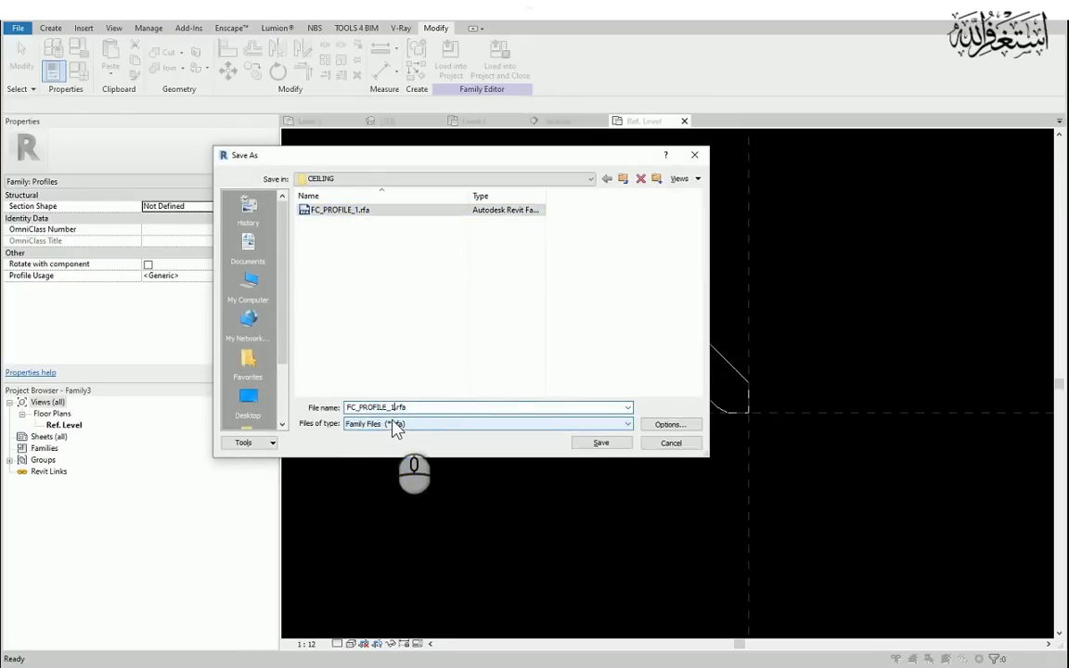
pyautogui.click(670, 424)
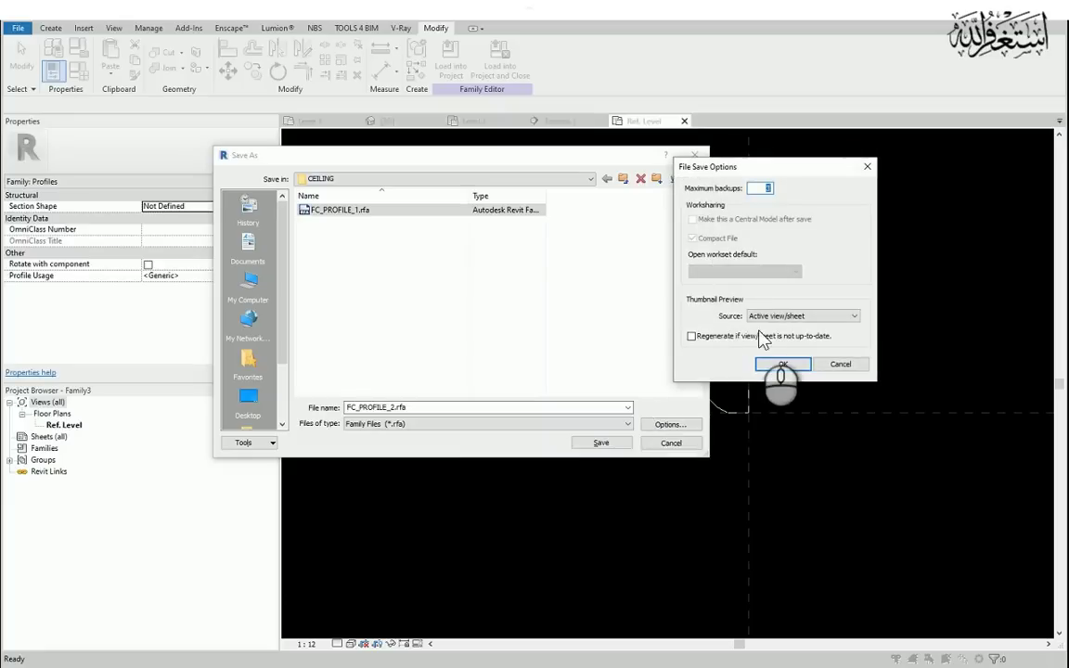
pyautogui.click(762, 365)
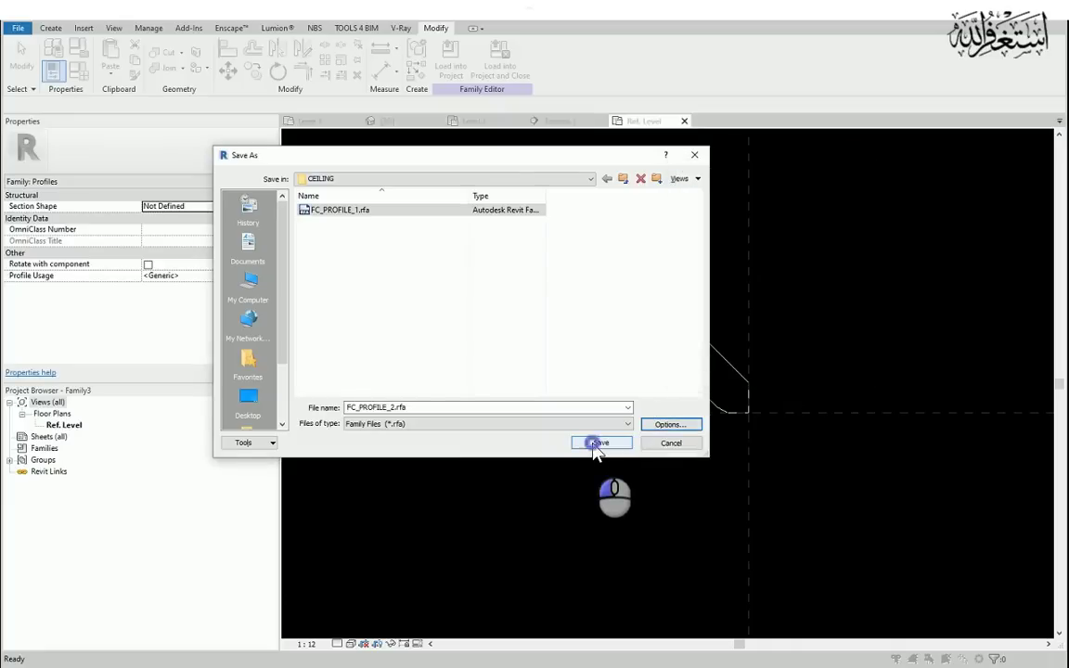
pyautogui.click(599, 444)
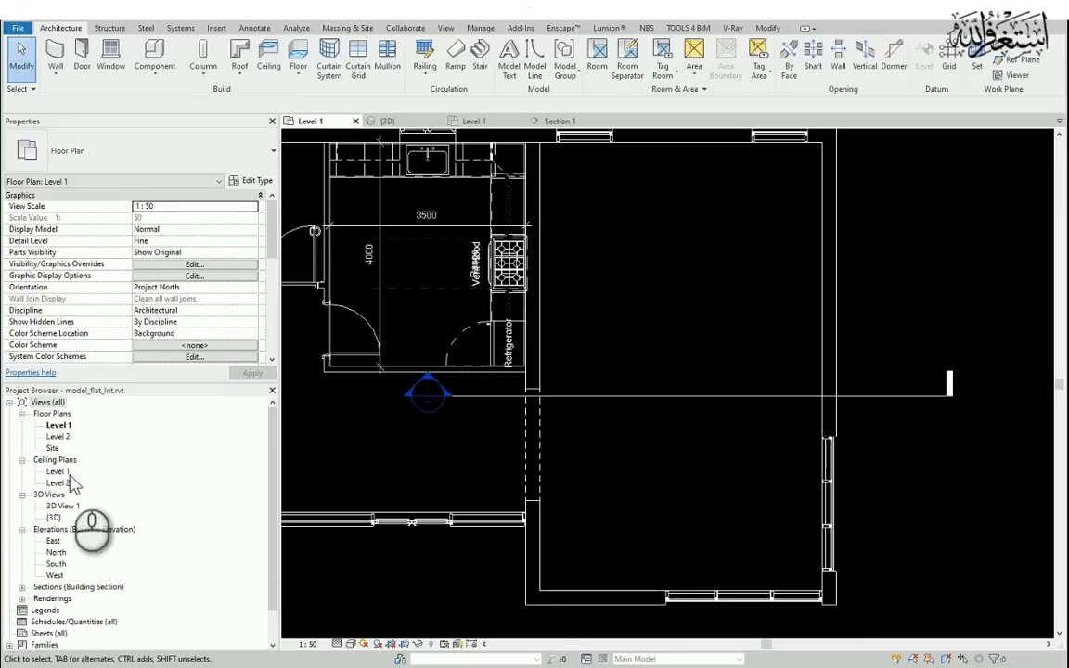
# In the Level 1 ceiling plan, open the east room's in-place ceiling moulding for editing and start a new sweep.
pyautogui.click(57, 471)
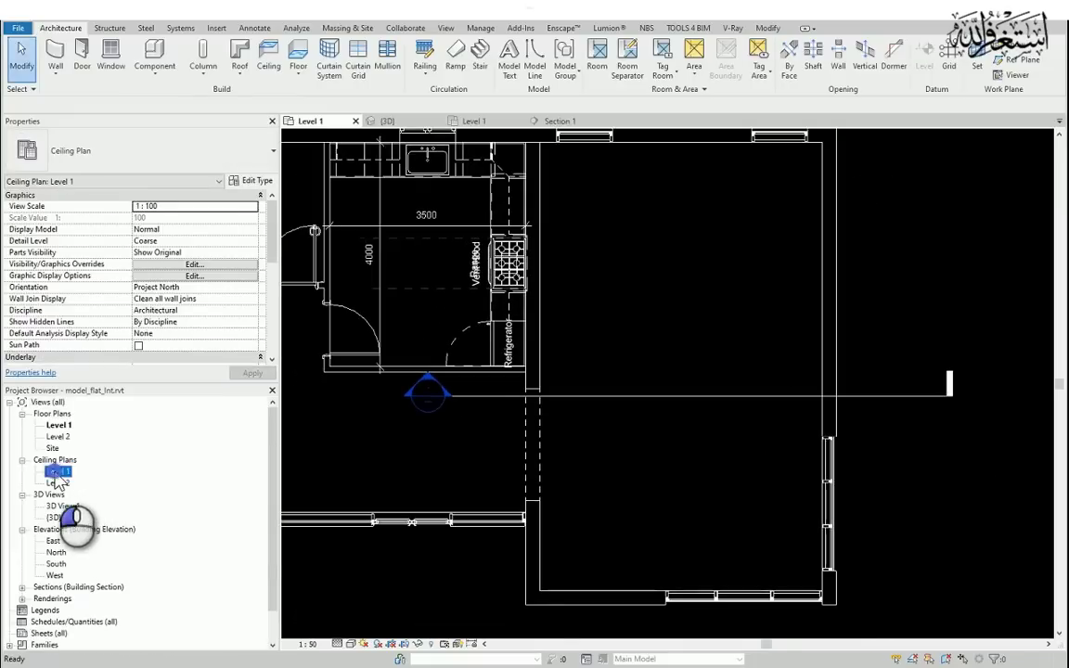
pyautogui.doubleClick(649, 307)
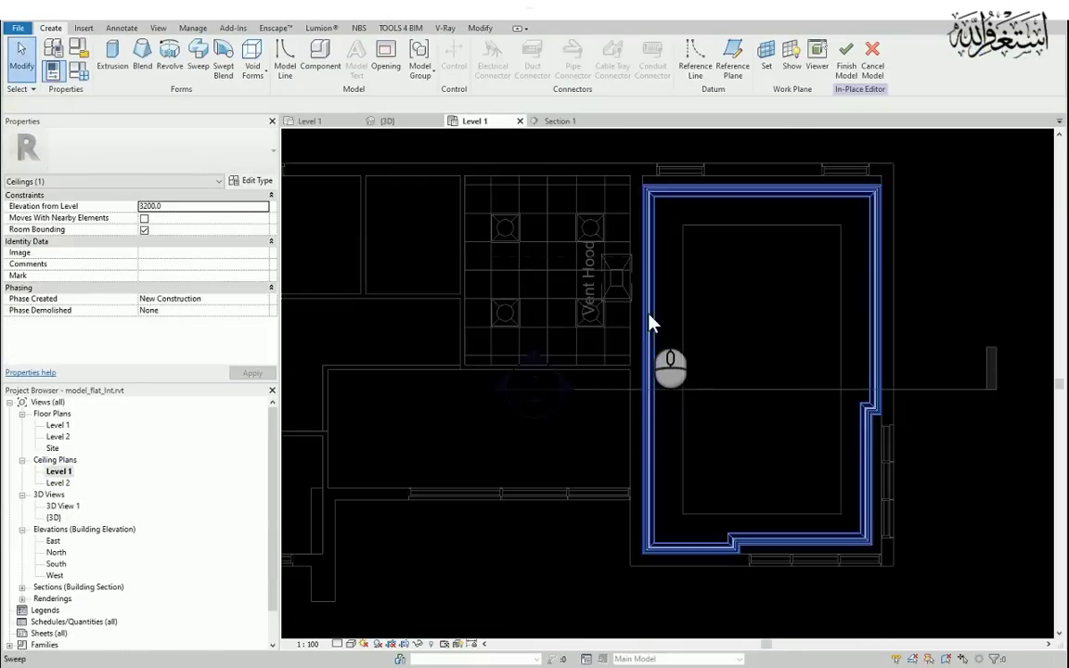
pyautogui.scroll(3, 875, 358)
pyautogui.click(198, 54)
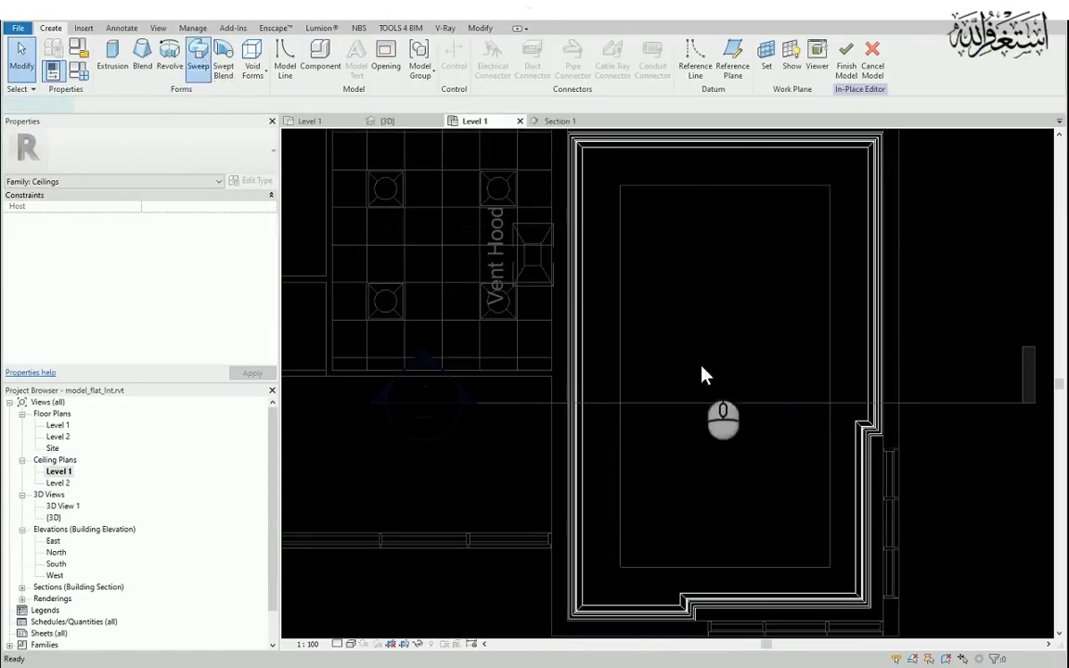
pyautogui.moveTo(679, 169); pyautogui.dragTo(630, 223, button='middle')
pyautogui.click(581, 70)
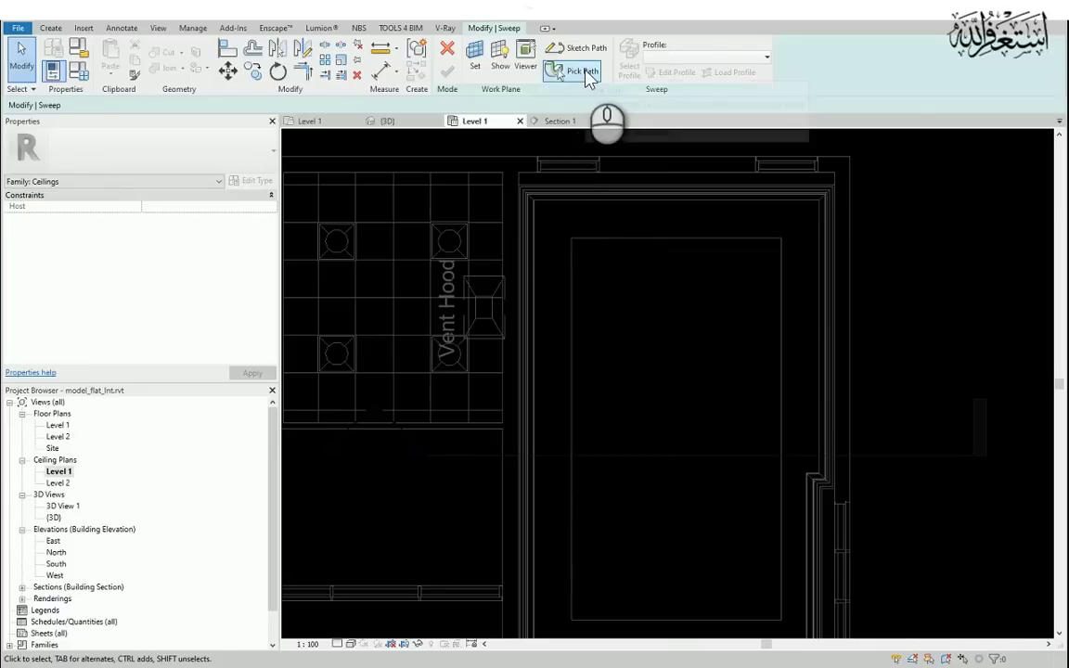
pyautogui.scroll(-2, 696, 250)
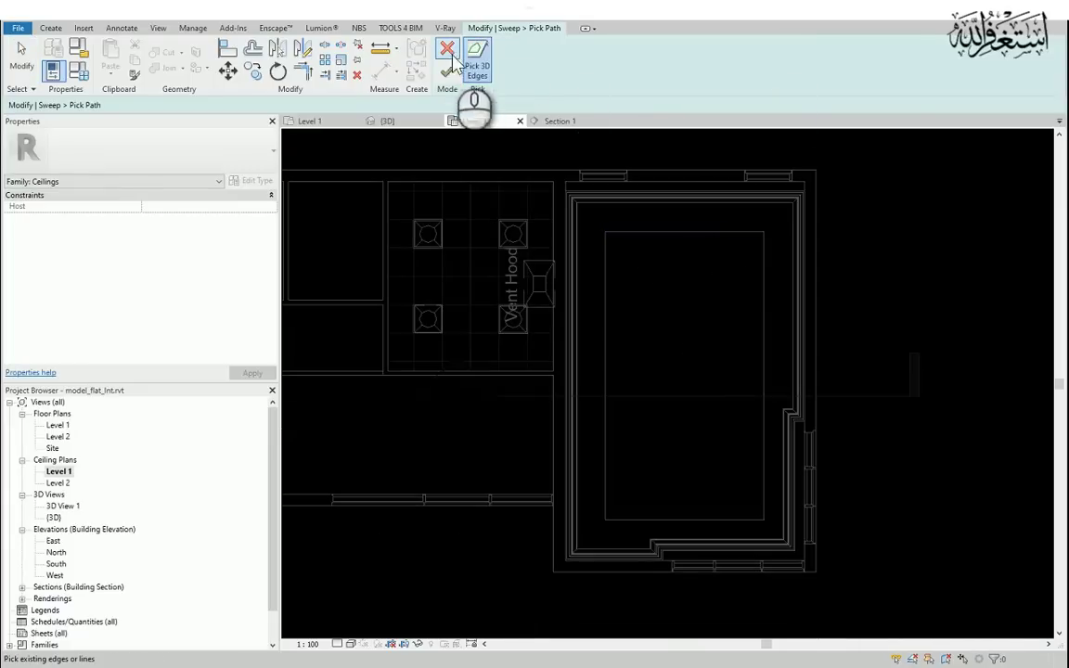
pyautogui.click(449, 63)
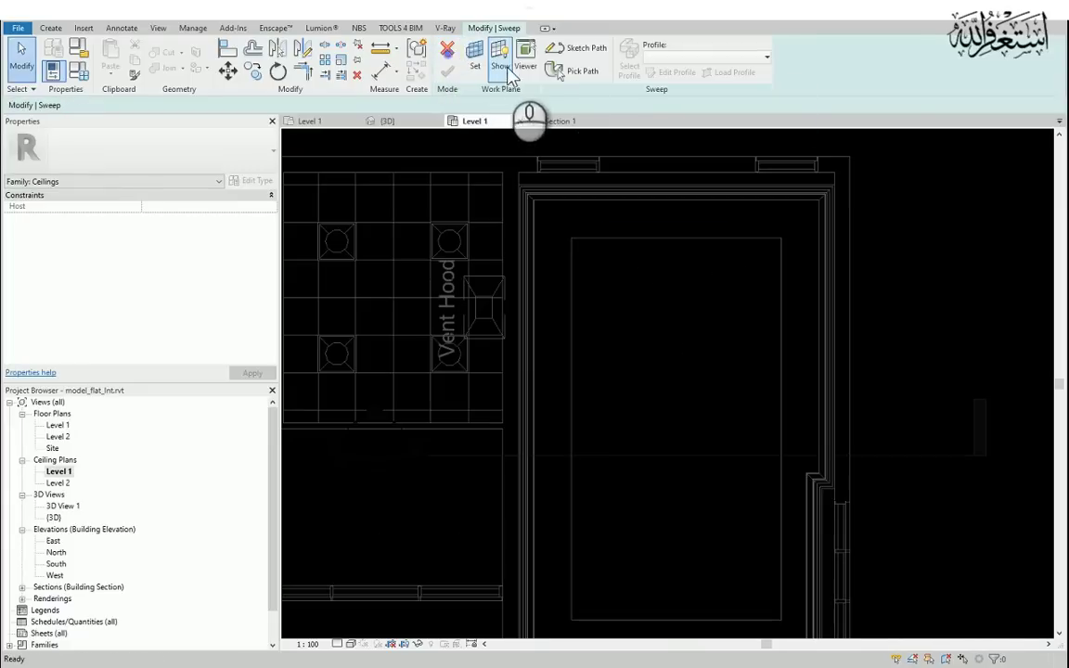
# Sketch a closed rectangular sweep path along the four edges of the plain ceiling band's inner opening and finish the path.
pyautogui.click(572, 239)
pyautogui.scroll(-4, 744, 318)
pyautogui.scroll(3, 718, 264)
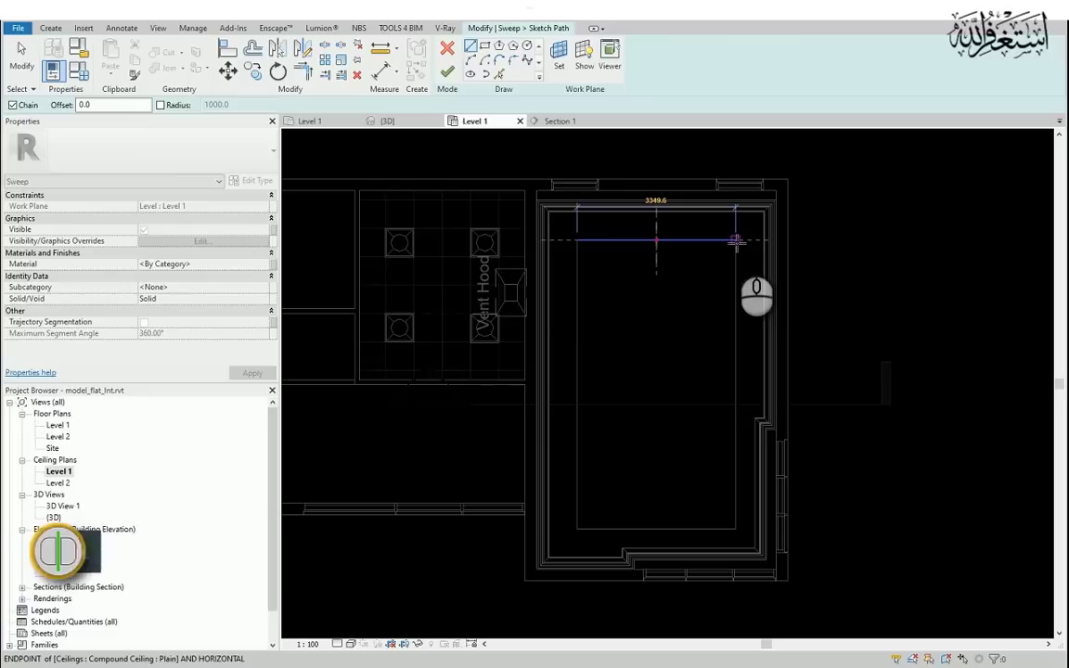
pyautogui.click(734, 241)
pyautogui.click(735, 526)
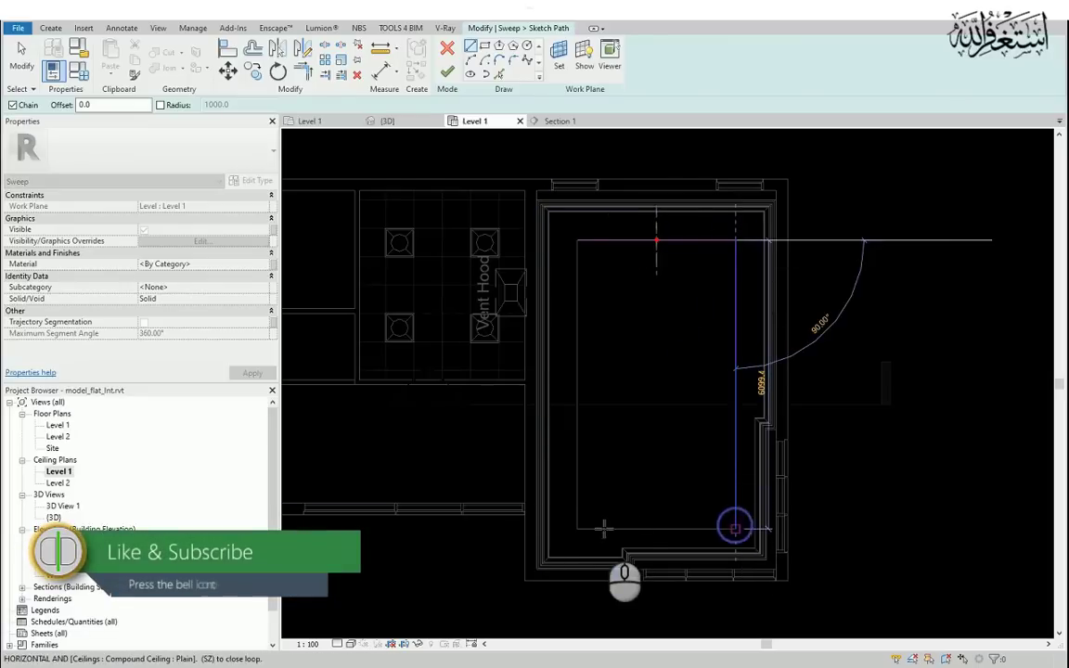
pyautogui.click(576, 529)
pyautogui.click(575, 243)
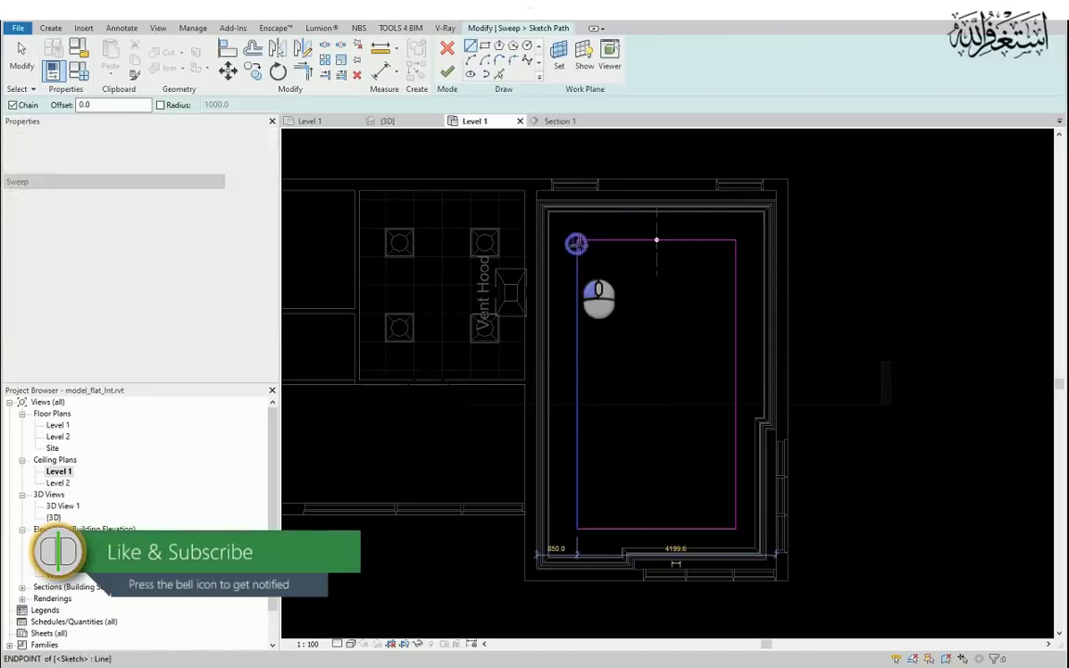
pyautogui.click(447, 71)
# Assign the FC_PROFILE_2 profile to the sweep and finish the sweep.
pyautogui.click(672, 57)
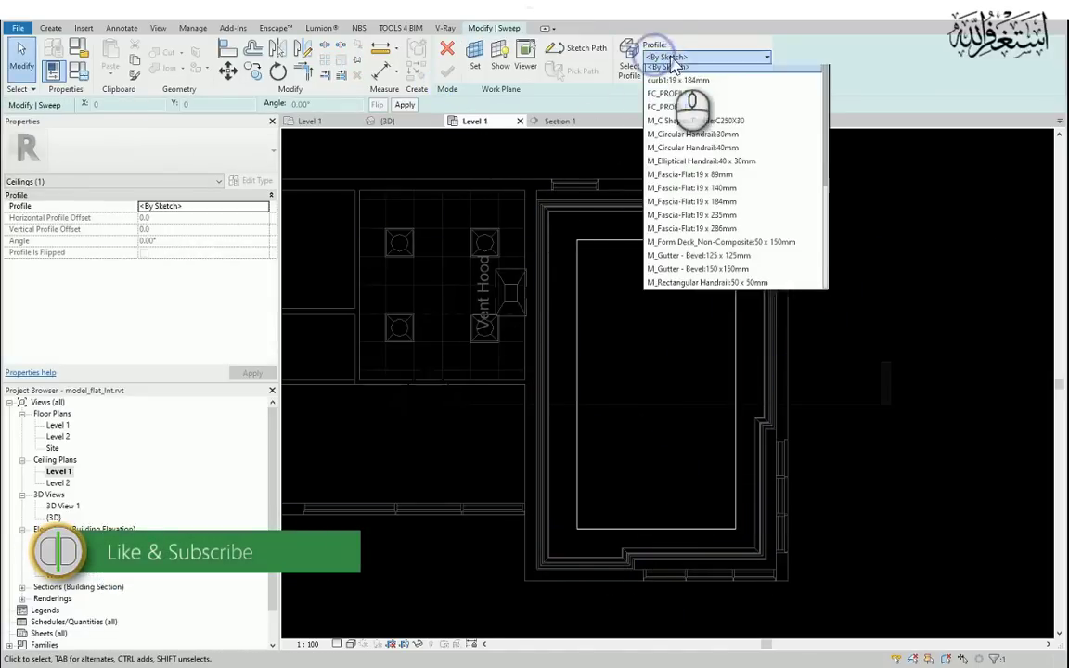
pyautogui.click(691, 102)
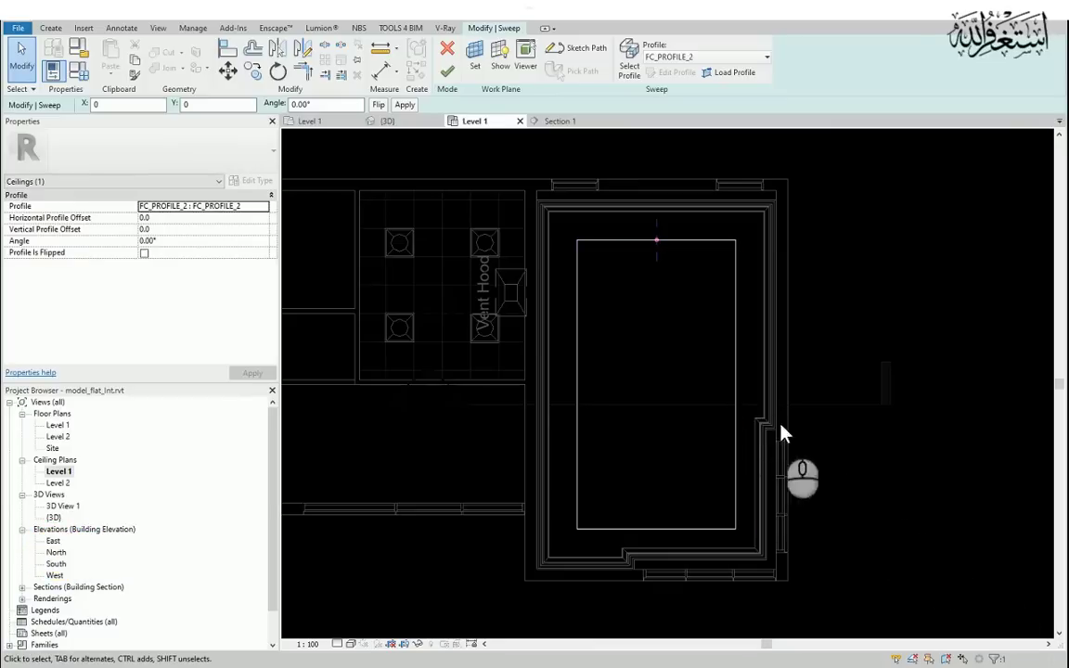
pyautogui.click(238, 19)
pyautogui.scroll(8, 753, 332)
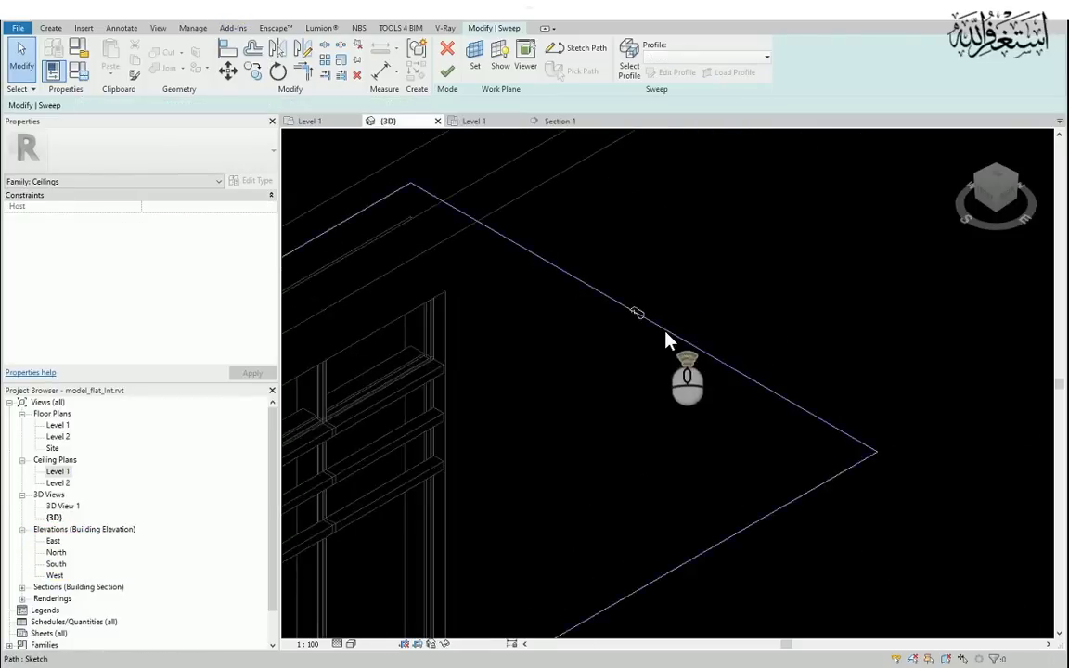
pyautogui.click(441, 73)
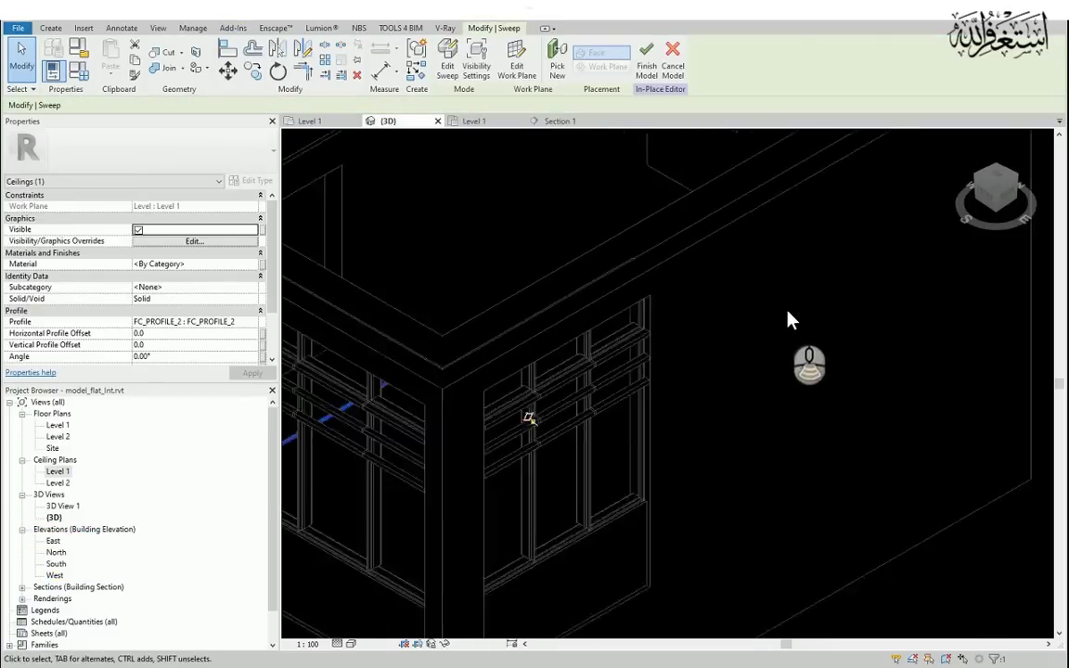
# Inspect the new sweep's position relative to the room and its ceiling in the 3D view.
pyautogui.scroll(2, 884, 191)
pyautogui.click(864, 211)
pyautogui.scroll(2, 393, 517)
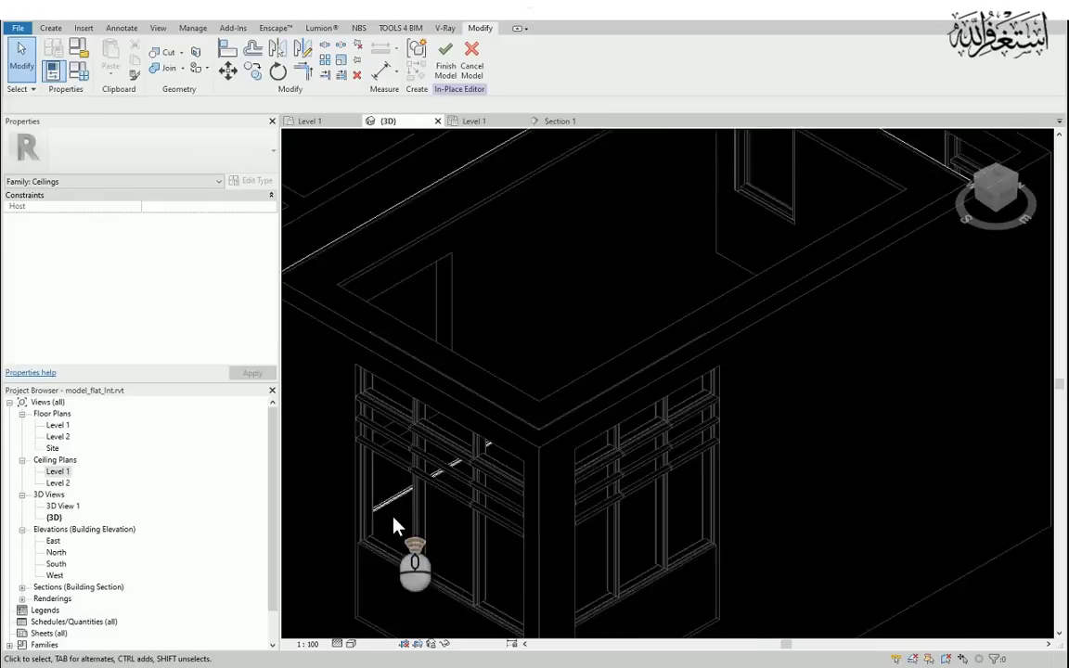
pyautogui.click(390, 499)
pyautogui.scroll(-2, 561, 468)
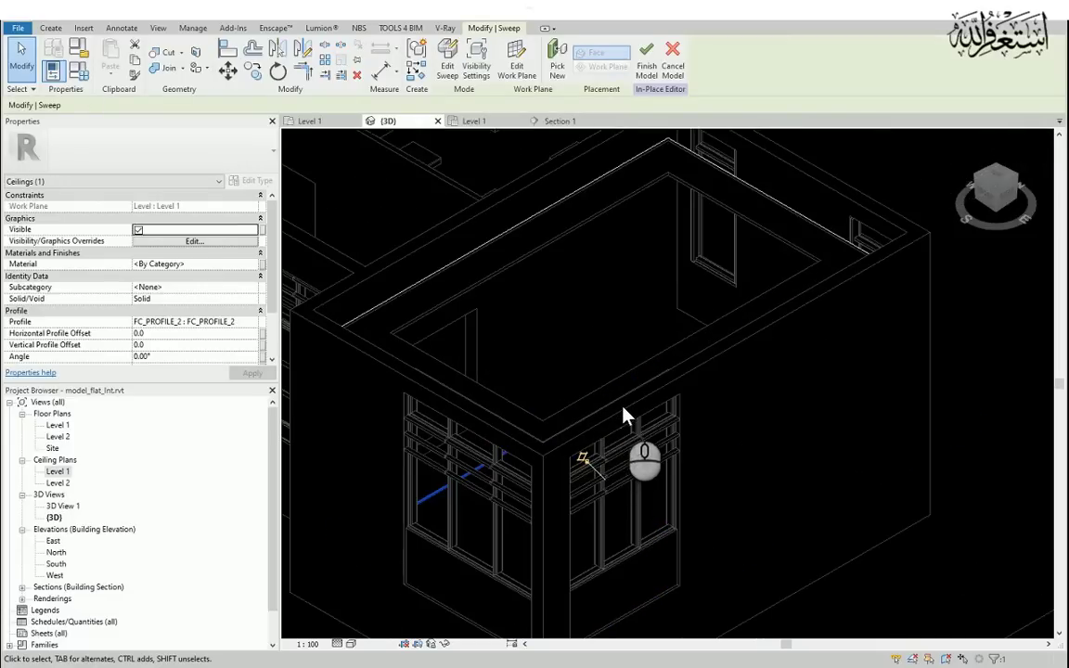
pyautogui.scroll(-2, 527, 332)
pyautogui.scroll(-3, 551, 422)
# In Section 1, move the new sweep straight up with Constrain enabled until its base meets the plain ceiling band's underside.
pyautogui.doubleClick(57, 471)
pyautogui.scroll(-2, 542, 450)
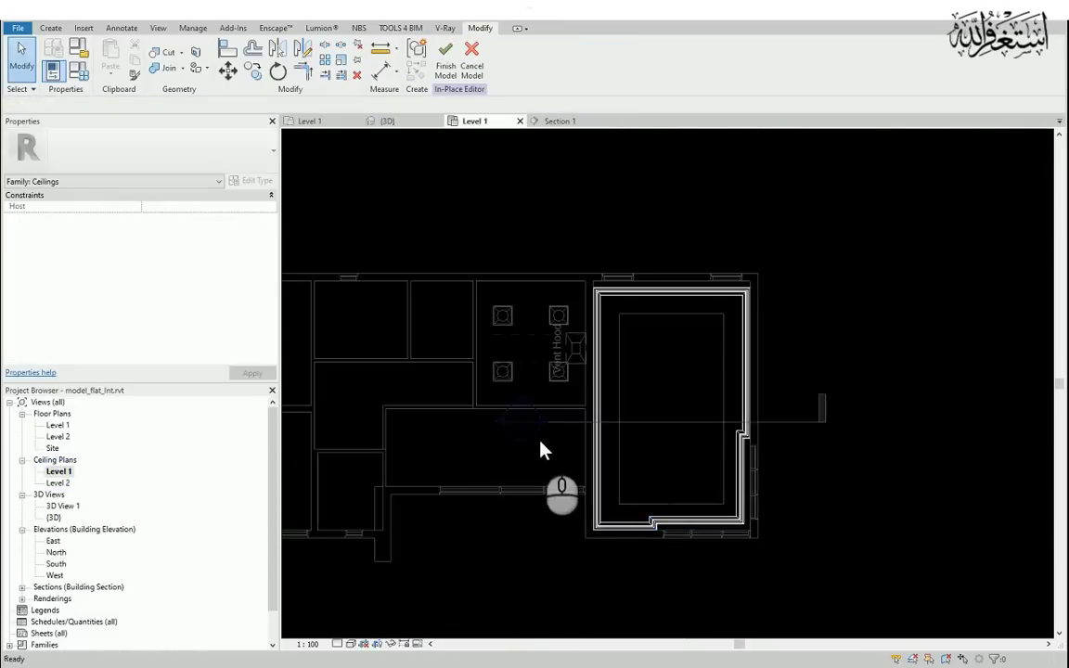
pyautogui.doubleClick(519, 422)
pyautogui.click(789, 348)
pyautogui.scroll(-3, 790, 314)
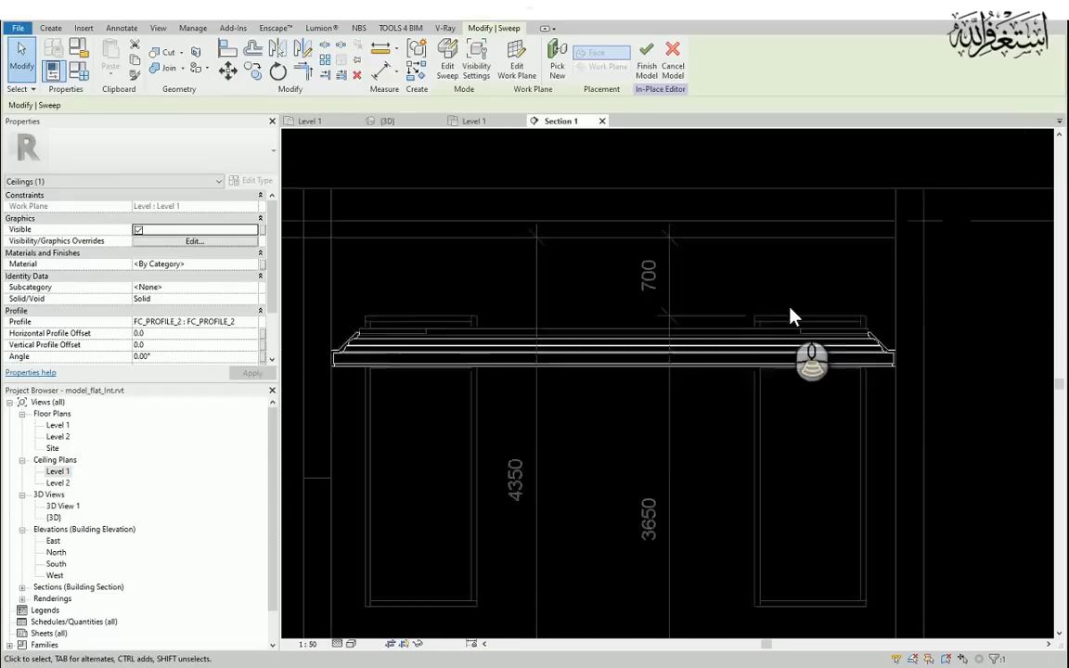
pyautogui.click(227, 72)
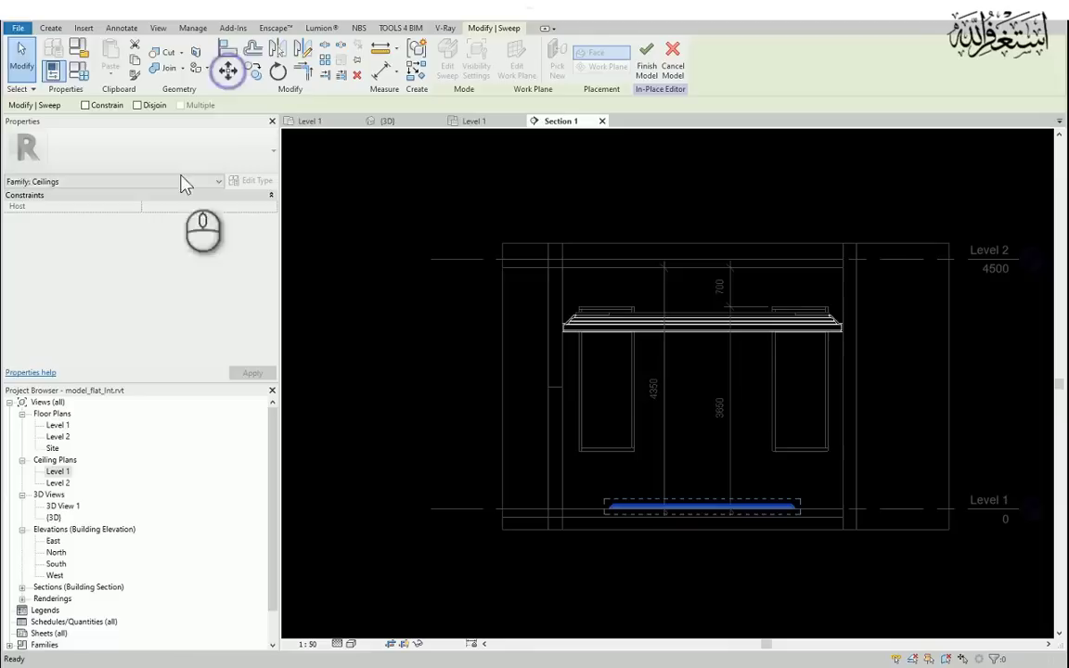
pyautogui.scroll(2, 786, 453)
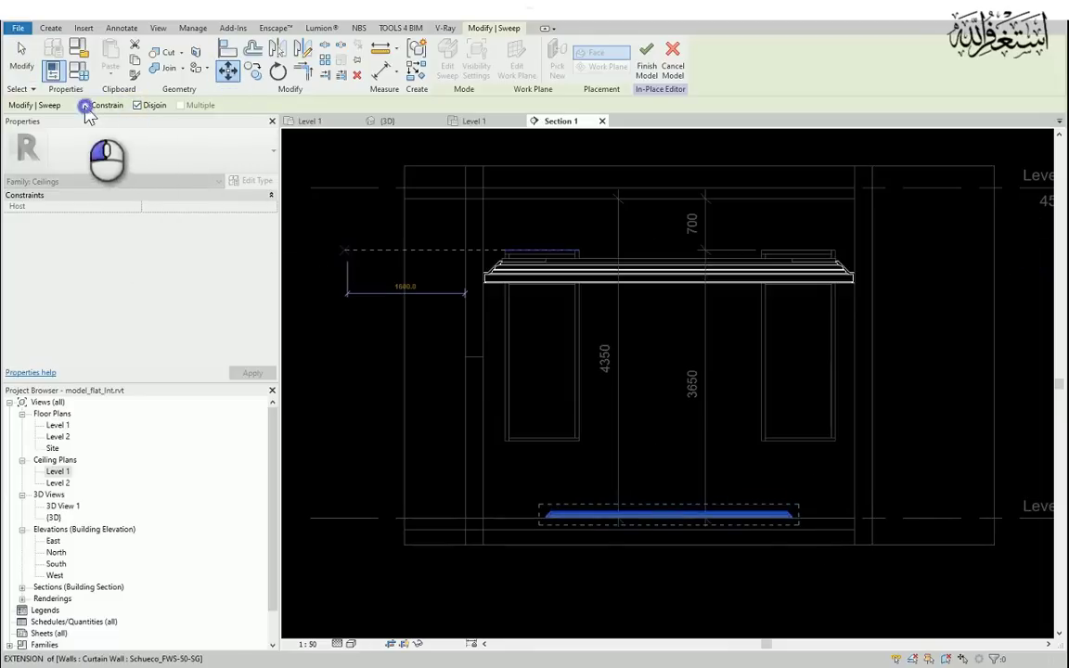
pyautogui.click(800, 512)
pyautogui.scroll(3, 793, 249)
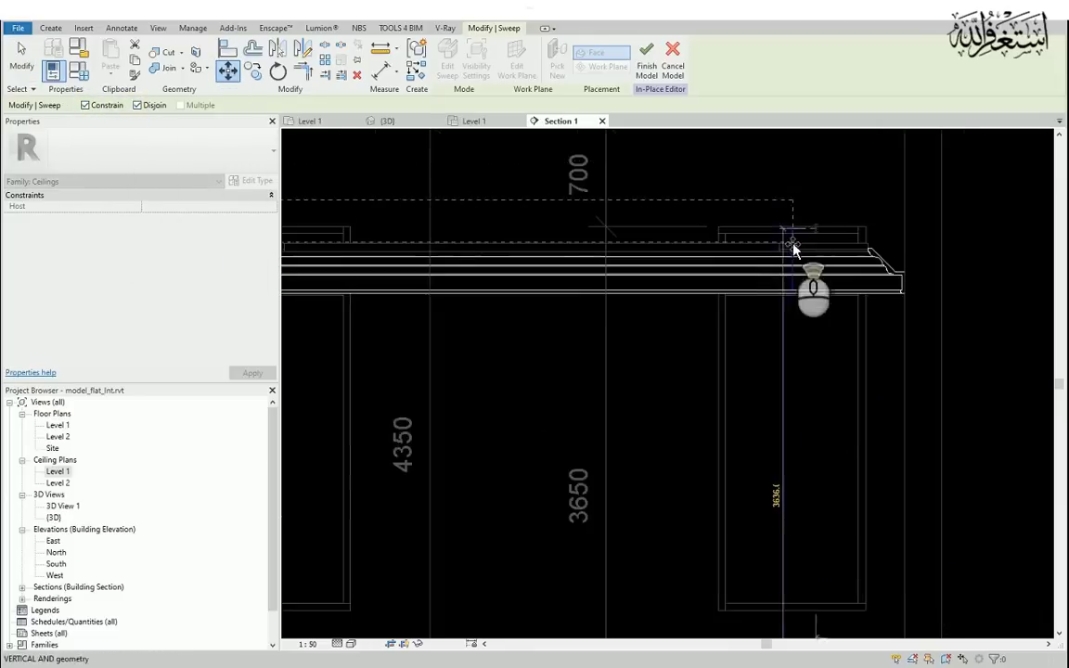
pyautogui.scroll(2, 794, 249)
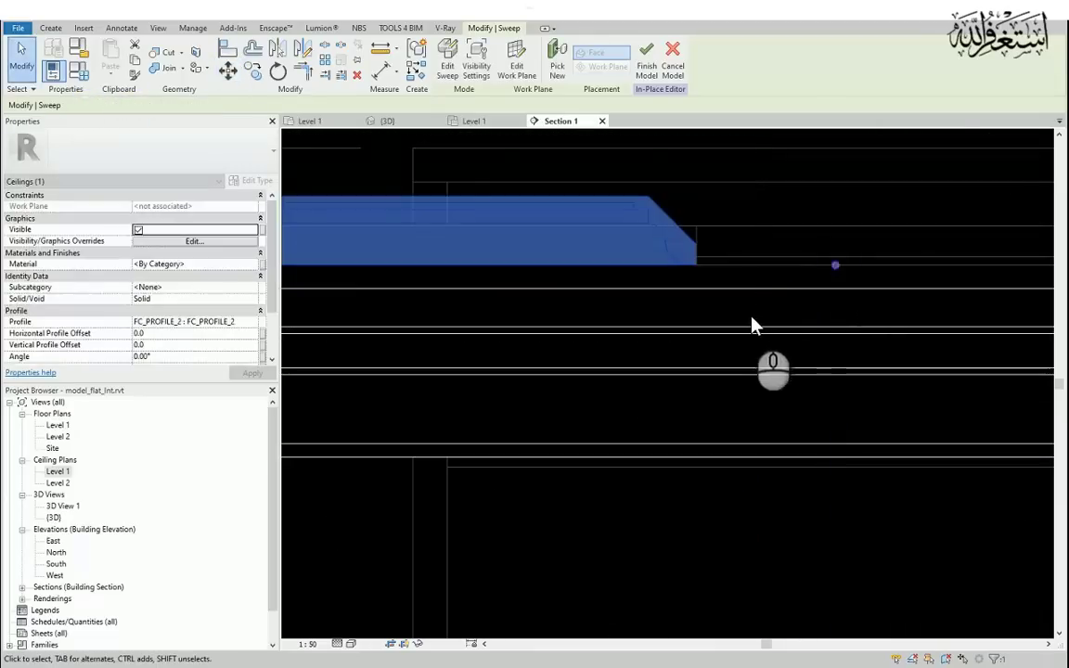
# Deselect the moved sweep and finish the in-place ceiling model.
pyautogui.scroll(-4, 771, 362)
pyautogui.click(639, 237)
pyautogui.click(442, 60)
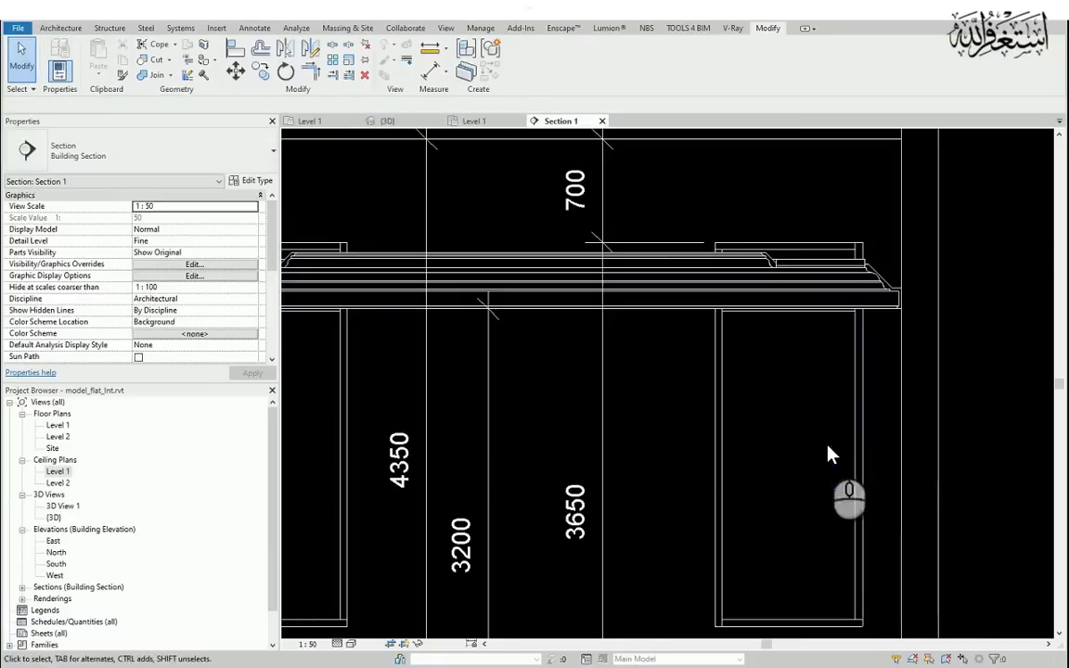
pyautogui.click(844, 443)
# Create a ceiling similar to the 3480 mm plain band, switching to the Level 1 reflected ceiling plan to place it.
pyautogui.scroll(-2, 778, 326)
pyautogui.scroll(2, 527, 231)
pyautogui.moveTo(527, 231); pyautogui.dragTo(590, 279, button='middle')
pyautogui.click(540, 313)
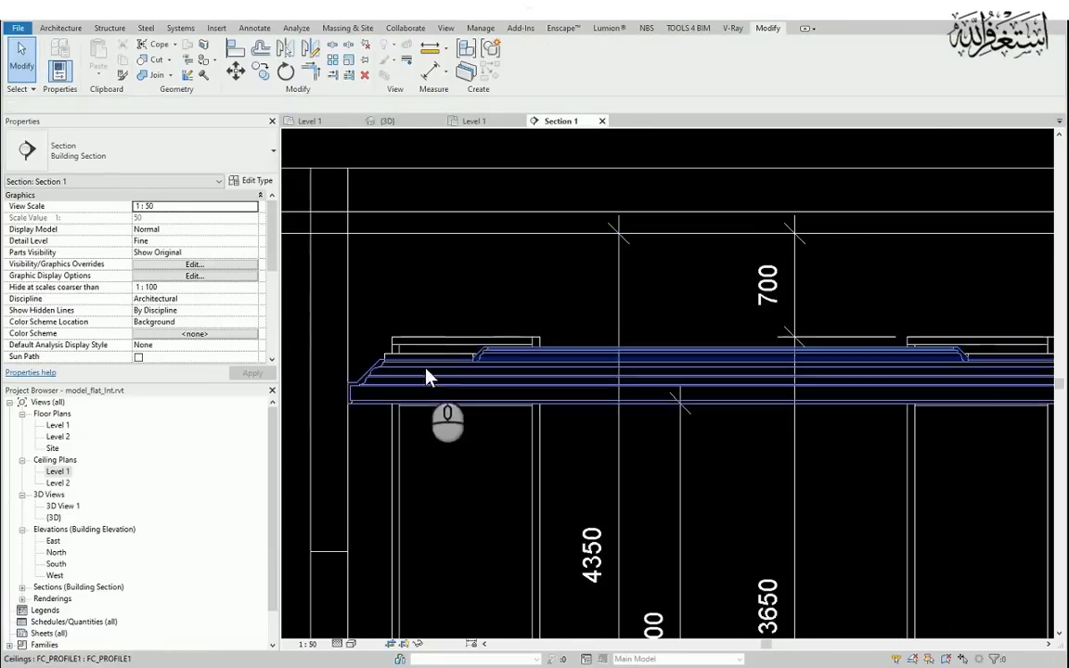
pyautogui.scroll(-2, 429, 368)
pyautogui.scroll(2, 752, 358)
pyautogui.click(837, 365)
pyautogui.click(838, 370)
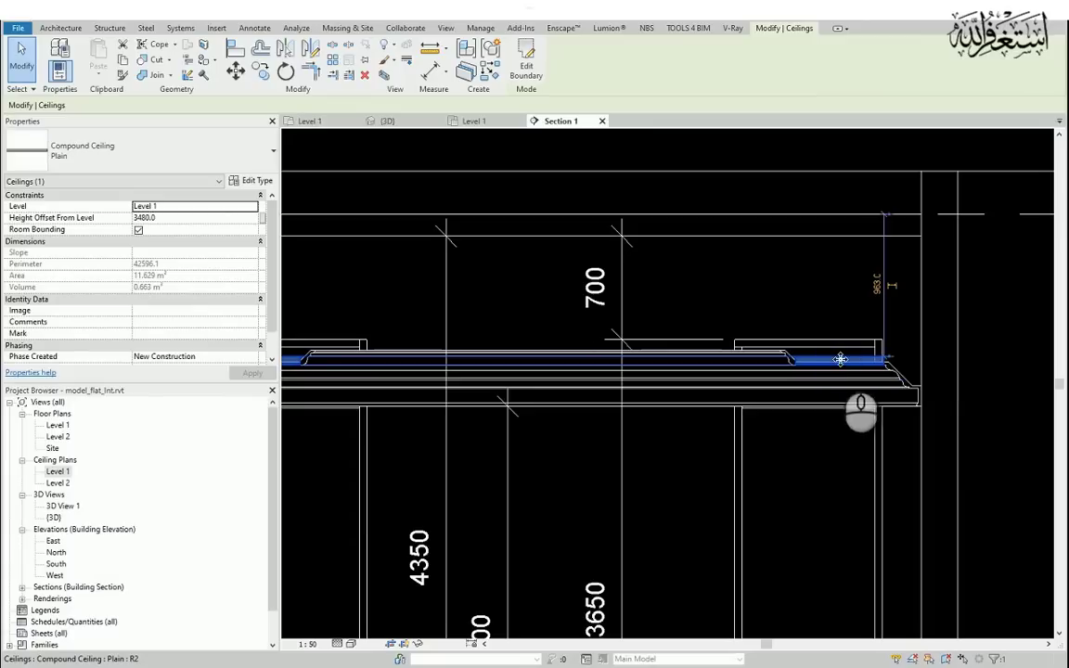
pyautogui.rightClick(840, 364)
pyautogui.click(920, 447)
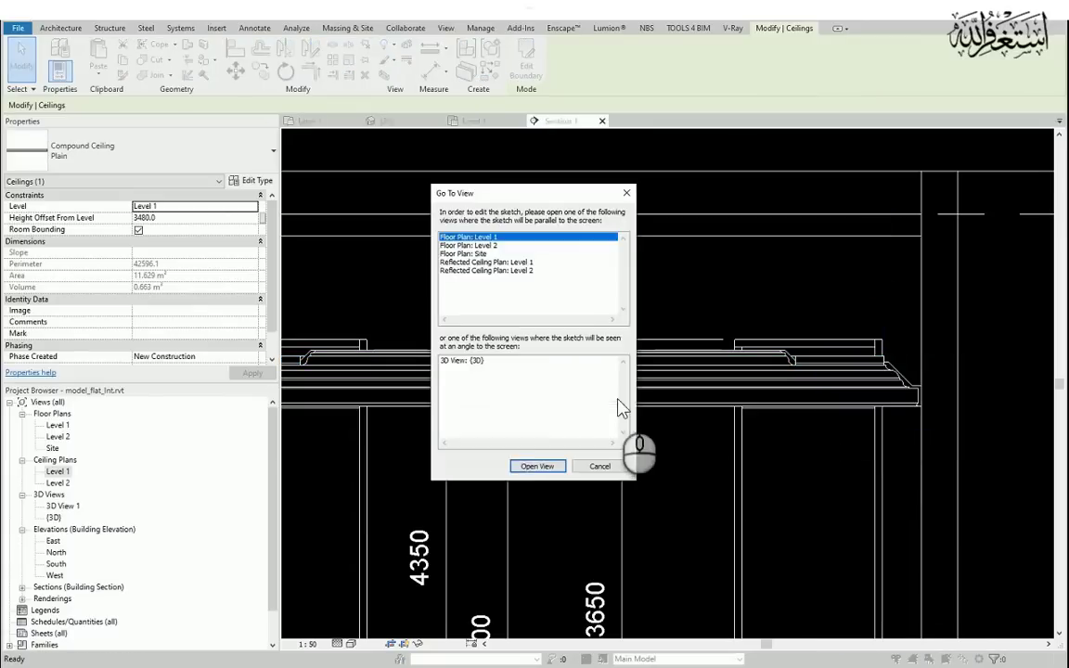
pyautogui.click(463, 262)
pyautogui.click(538, 466)
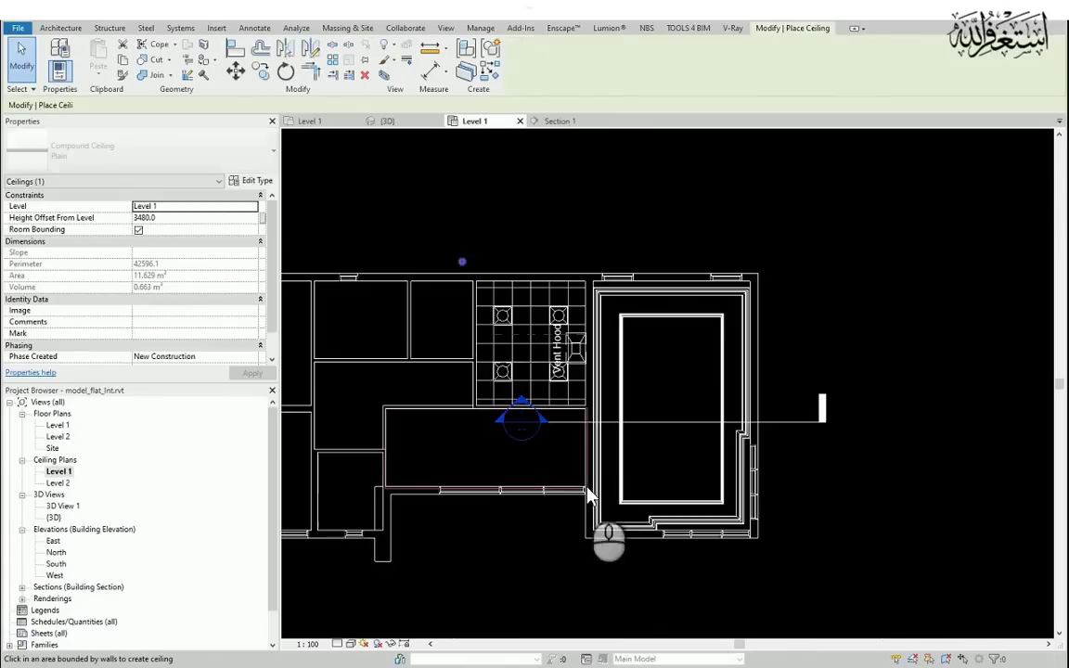
# Place an automatic Plain ceiling over the east room with a height offset of 4000 mm.
pyautogui.scroll(2, 715, 448)
pyautogui.click(526, 227)
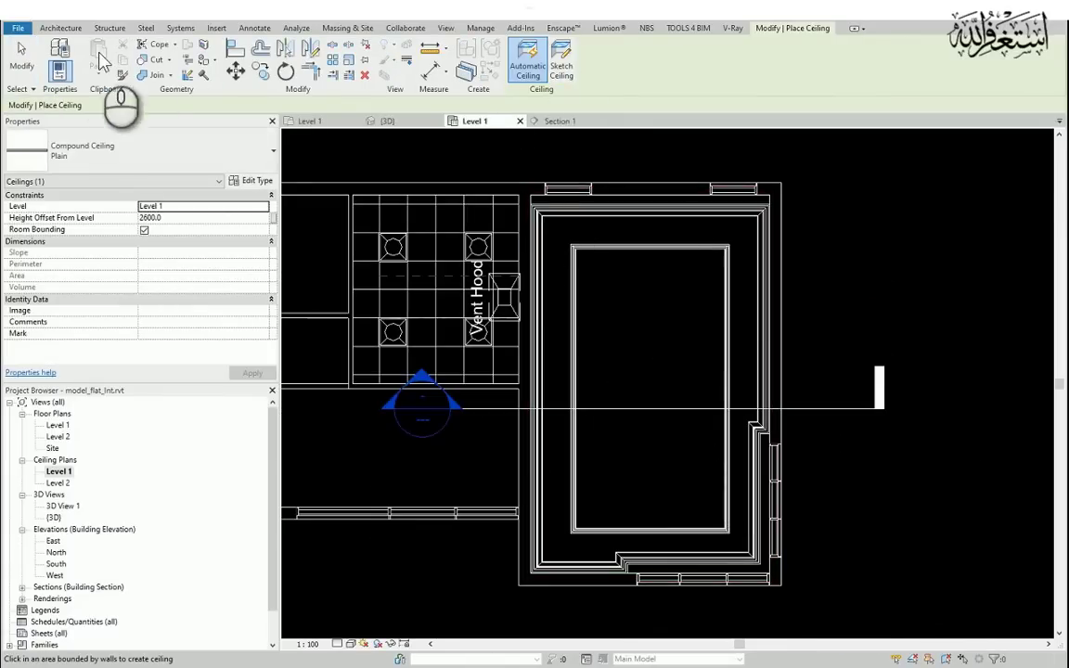
pyautogui.click(55, 29)
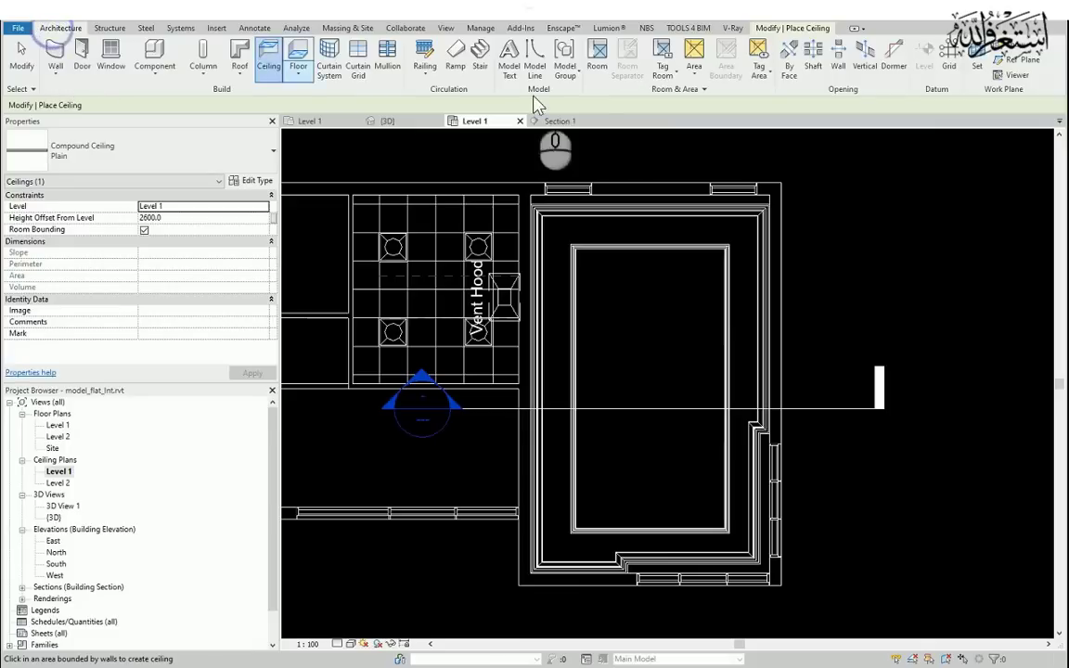
pyautogui.click(271, 57)
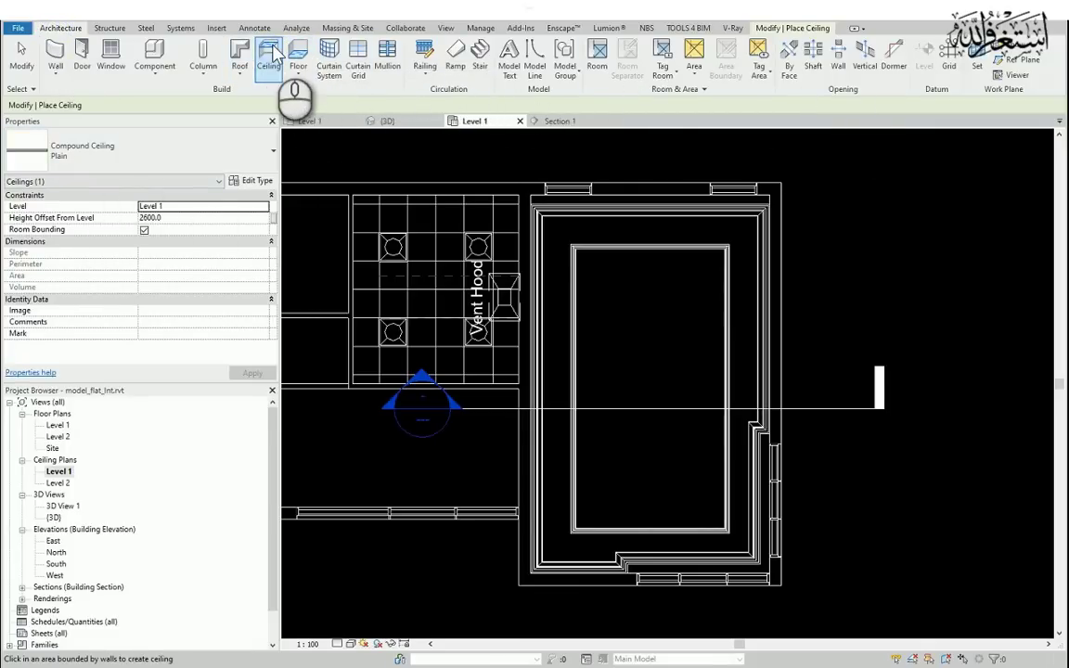
pyautogui.scroll(2, 650, 228)
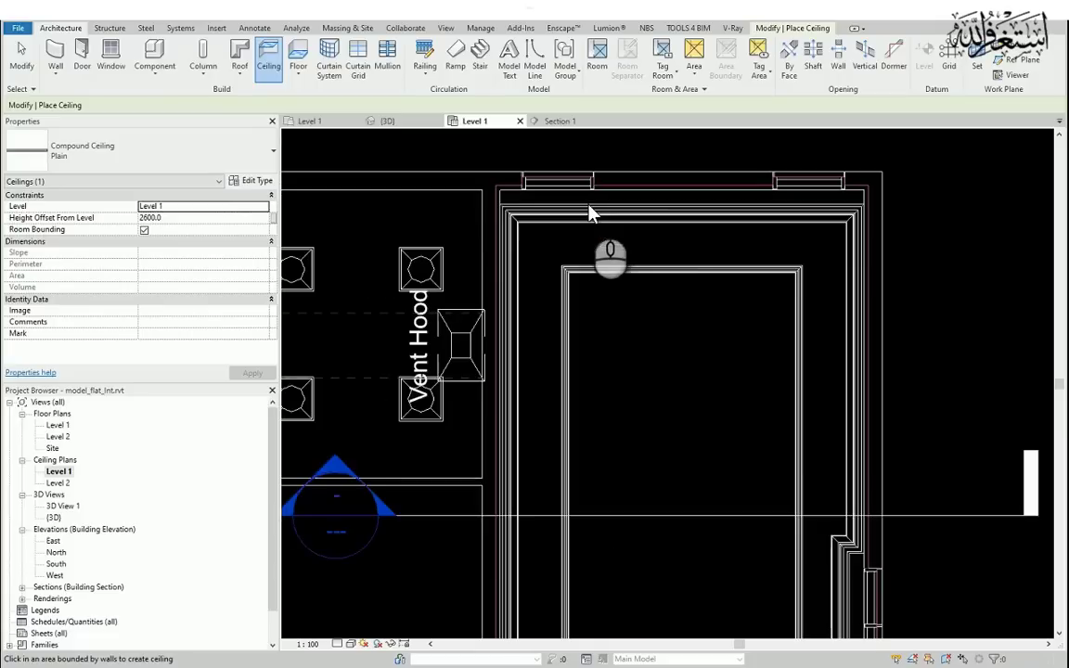
pyautogui.scroll(-1, 678, 235)
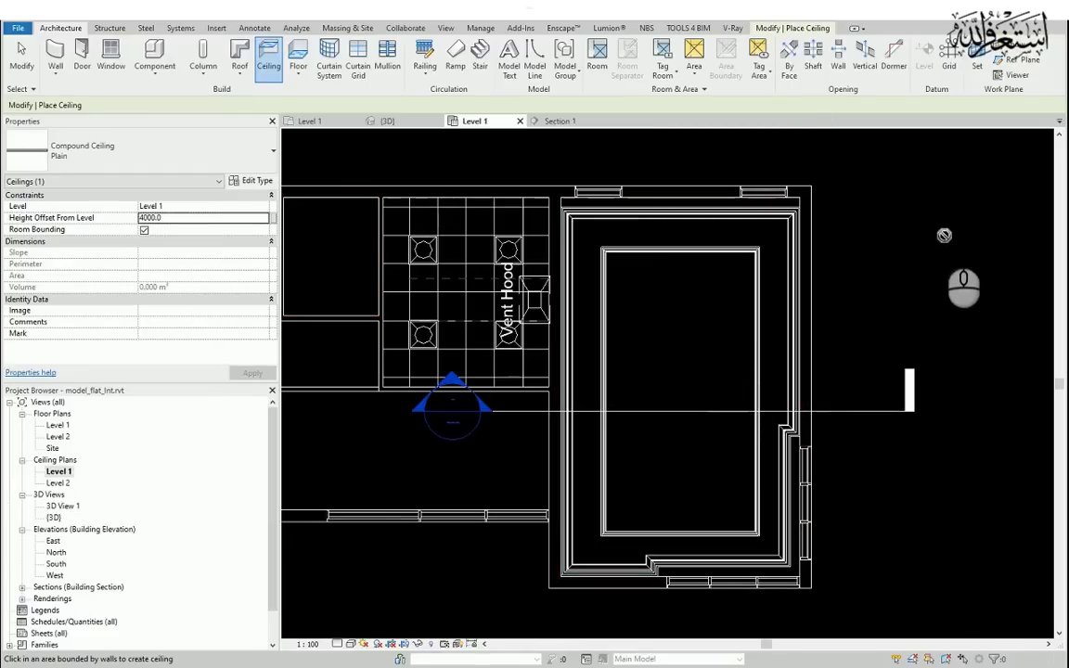
pyautogui.press('Escape')
pyautogui.press('Escape')
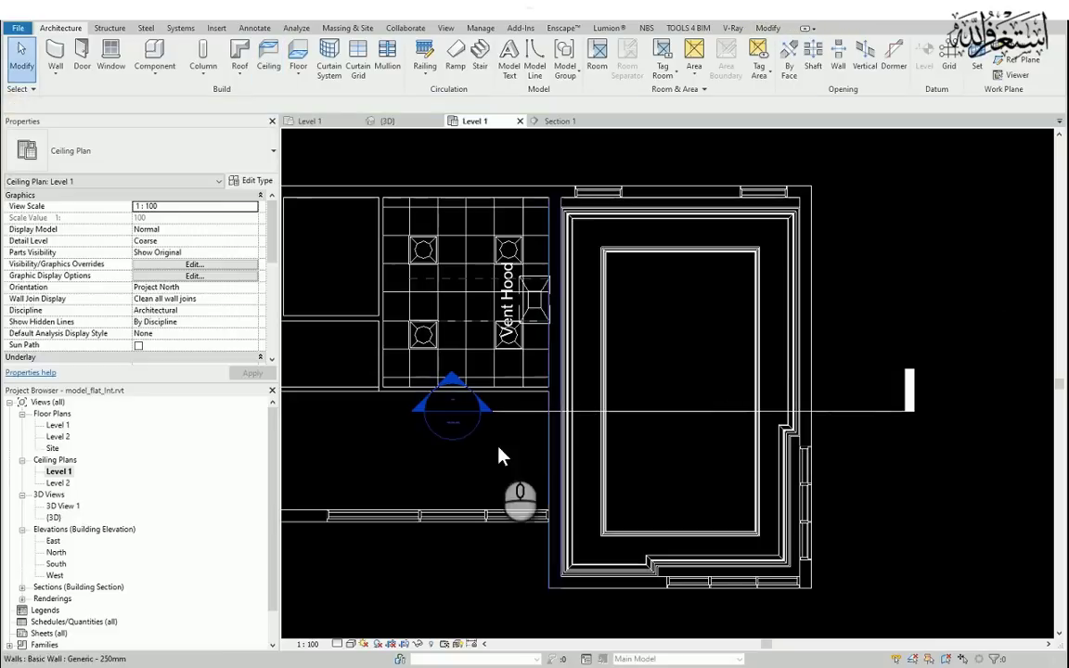
# In Section 1, set the upper plain ceiling's height offset from Level 1 to 3800 mm.
pyautogui.doubleClick(453, 407)
pyautogui.click(859, 295)
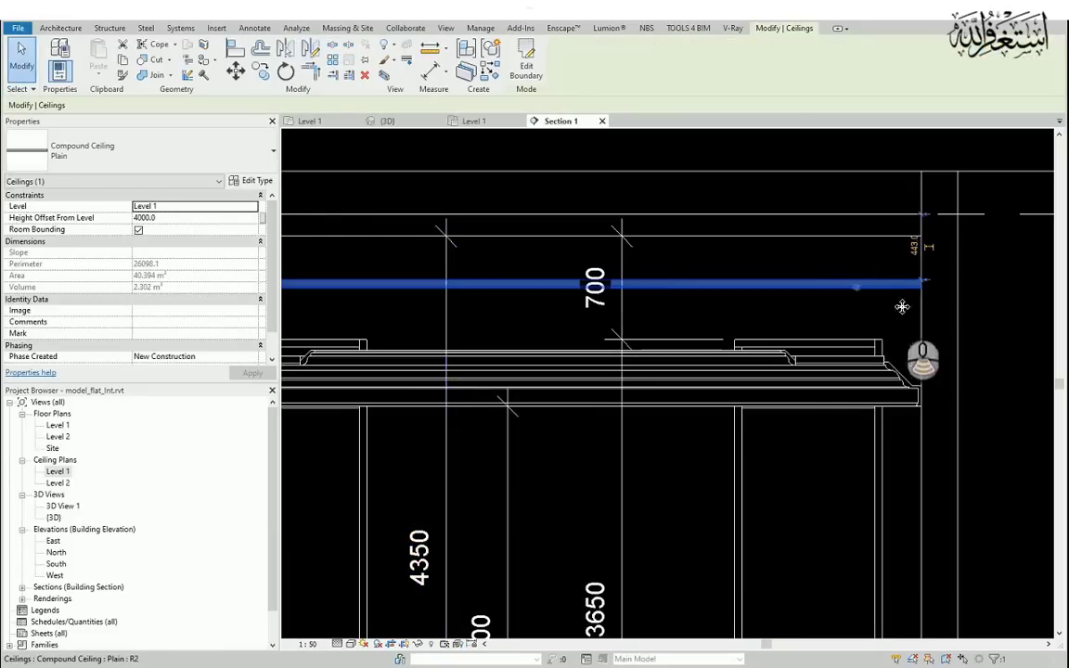
pyautogui.scroll(-5, 623, 326)
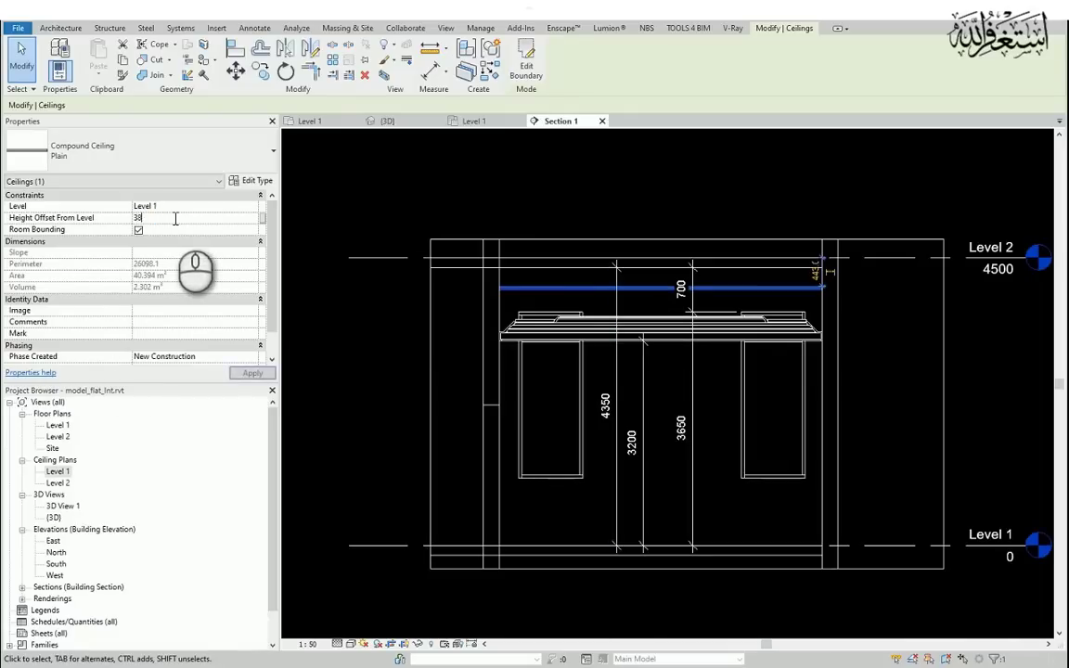
pyautogui.write('00.0')
pyautogui.scroll(5, 747, 332)
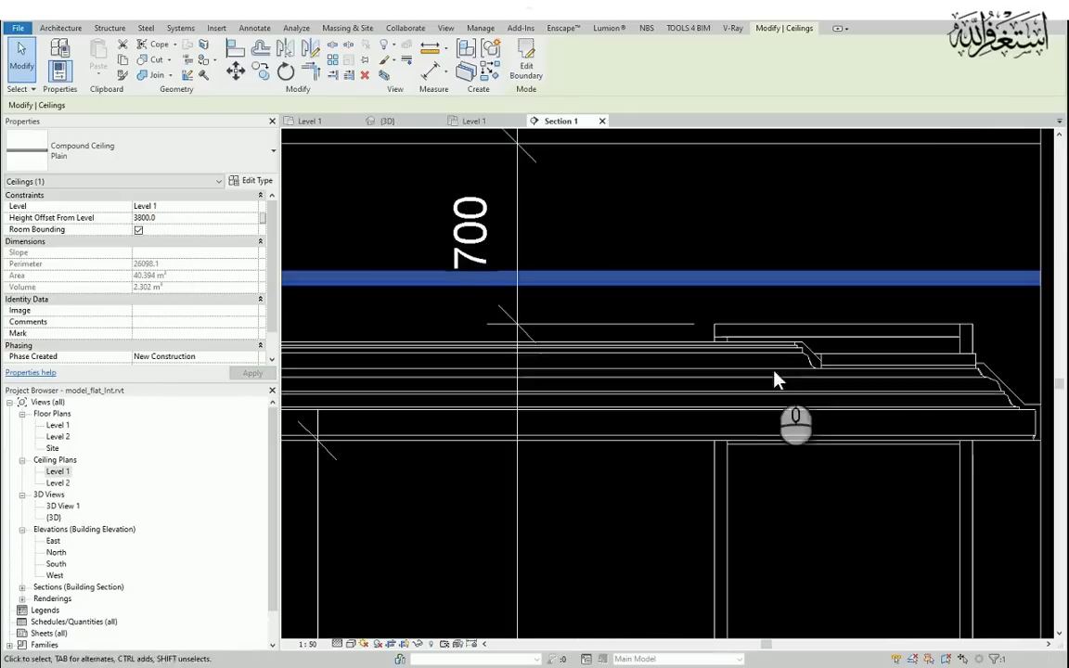
pyautogui.scroll(-2, 787, 295)
pyautogui.click(803, 518)
pyautogui.scroll(4, 738, 278)
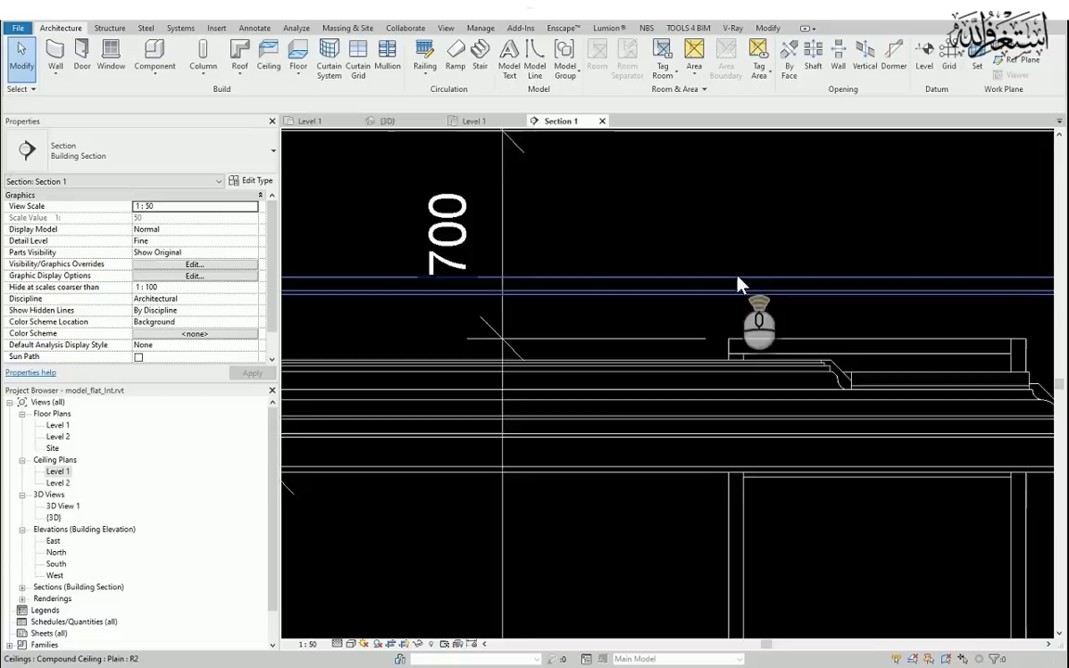
# Measure the gap between the inner moulding's top and the upper plain ceiling's underside with a temporary aligned dimension.
pyautogui.press('d')
pyautogui.press('i')
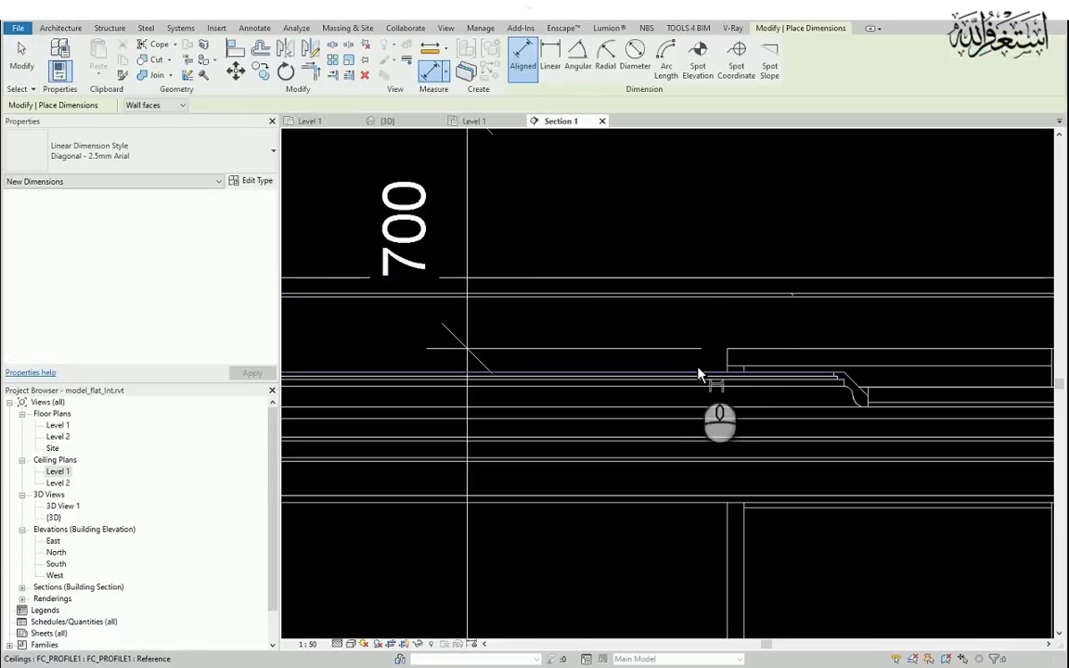
pyautogui.click(708, 373)
pyautogui.click(716, 302)
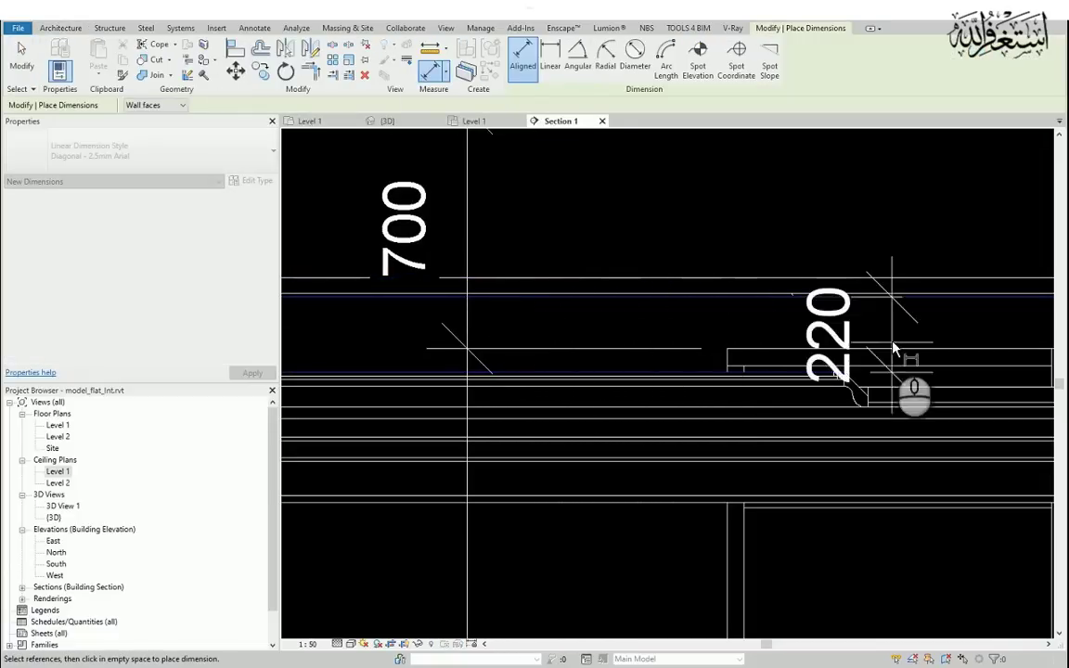
pyautogui.scroll(-3, 791, 331)
pyautogui.scroll(4, 791, 331)
pyautogui.press('Escape')
pyautogui.scroll(1, 880, 321)
pyautogui.press('Escape')
pyautogui.scroll(-1, 691, 323)
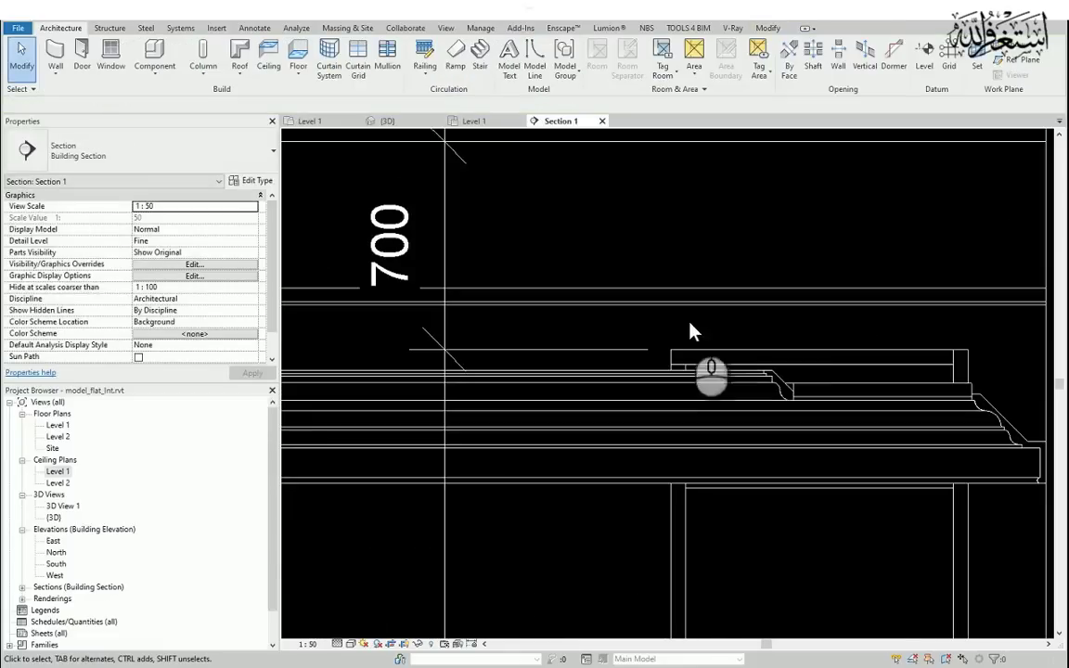
pyautogui.click(809, 305)
pyautogui.scroll(-2, 788, 277)
pyautogui.press('Escape')
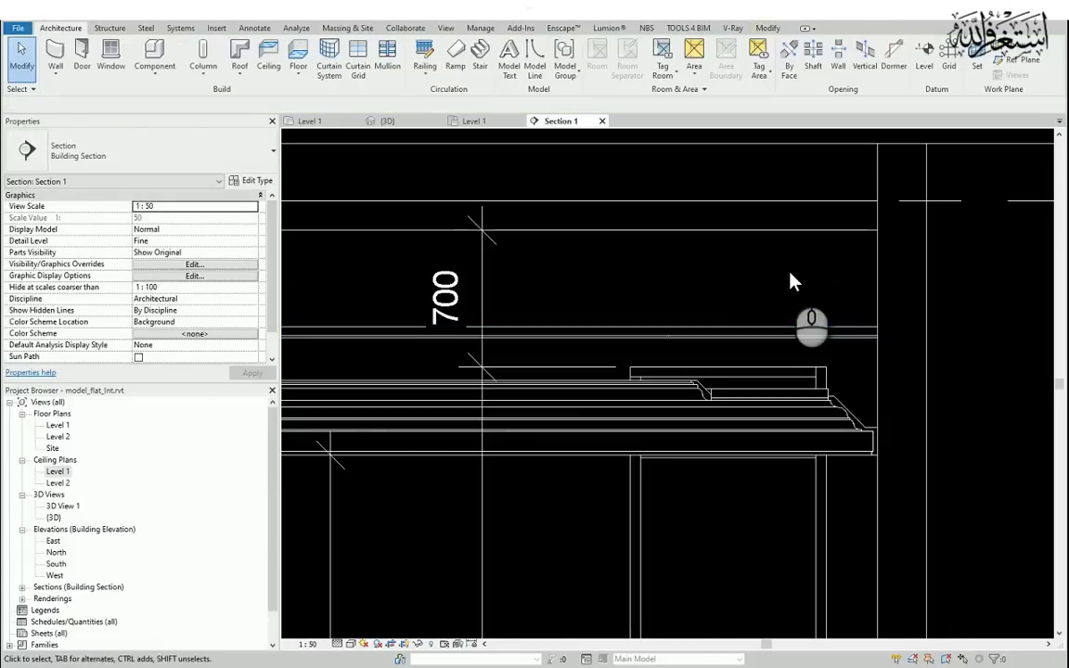
# In the Level 1 ceiling plan, open the in-place ceiling moulding model for editing.
pyautogui.click(474, 121)
pyautogui.click(515, 219)
pyautogui.click(531, 58)
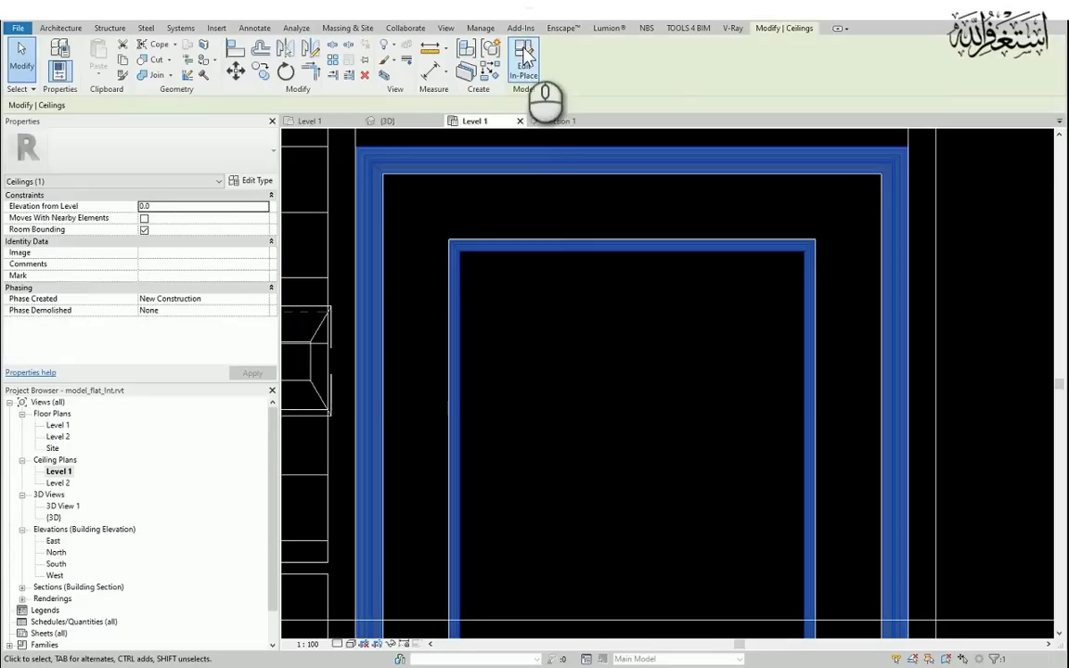
# Start an extrusion and sketch a rectangle offset 300 mm outward from the inner moulding's inside edge.
pyautogui.click(50, 28)
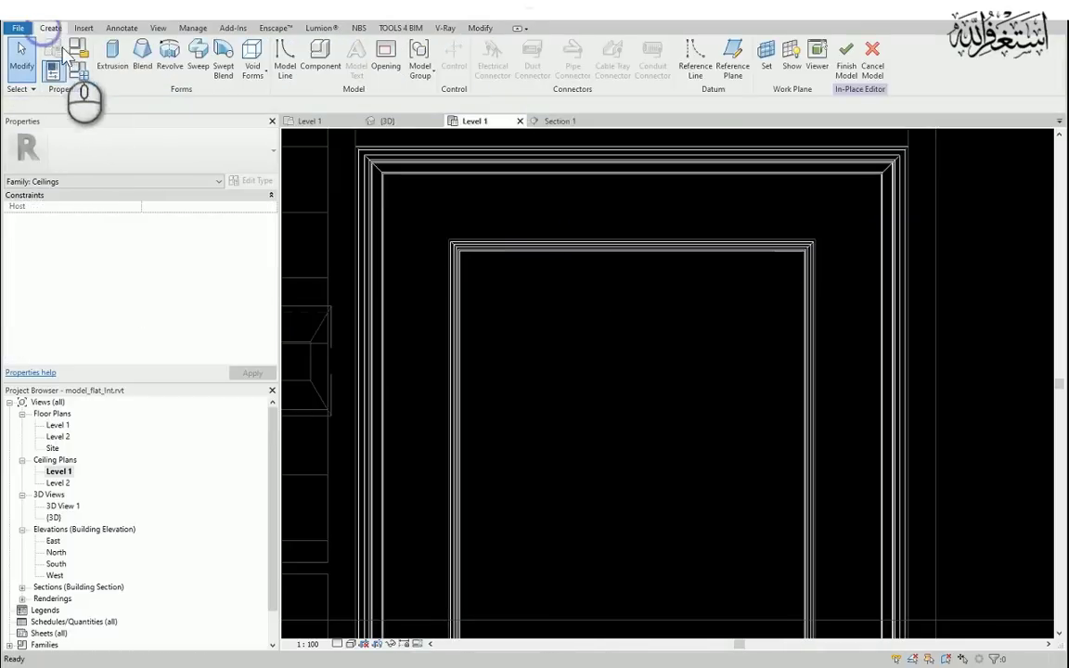
pyautogui.click(113, 48)
pyautogui.scroll(-2, 678, 265)
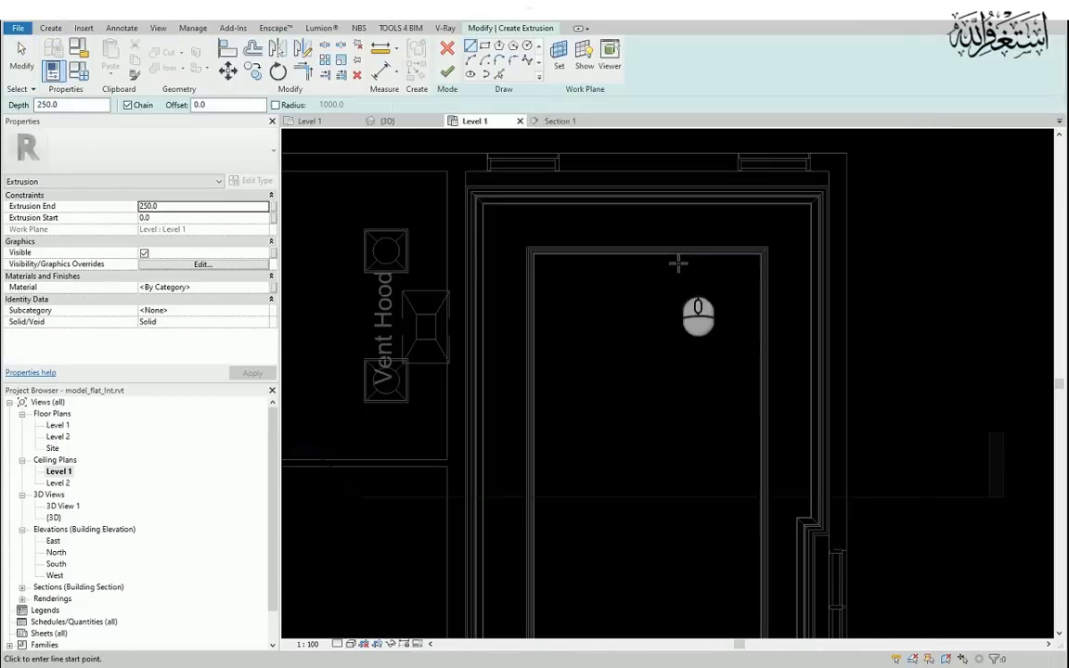
pyautogui.click(485, 49)
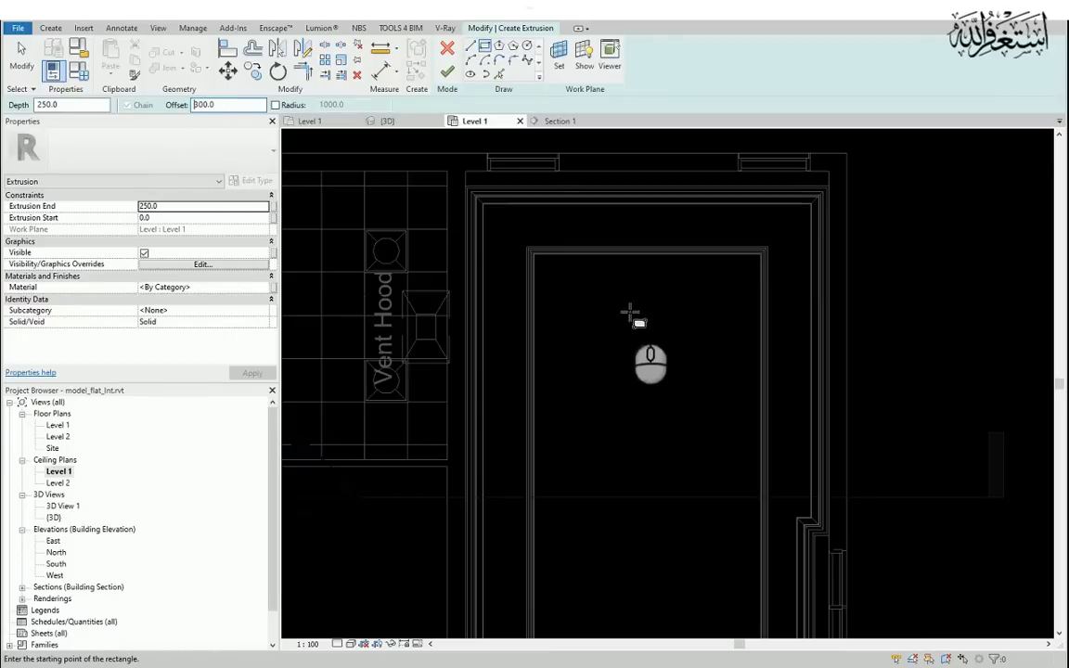
pyautogui.scroll(6, 549, 260)
pyautogui.click(478, 230)
pyautogui.scroll(-5, 668, 274)
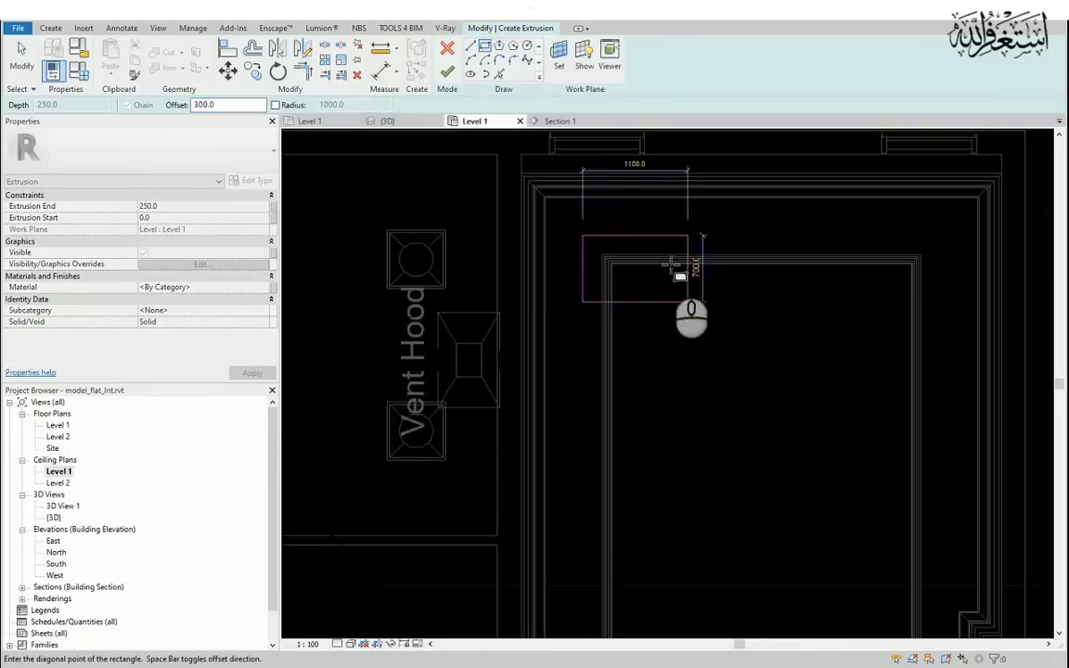
pyautogui.scroll(5, 680, 269)
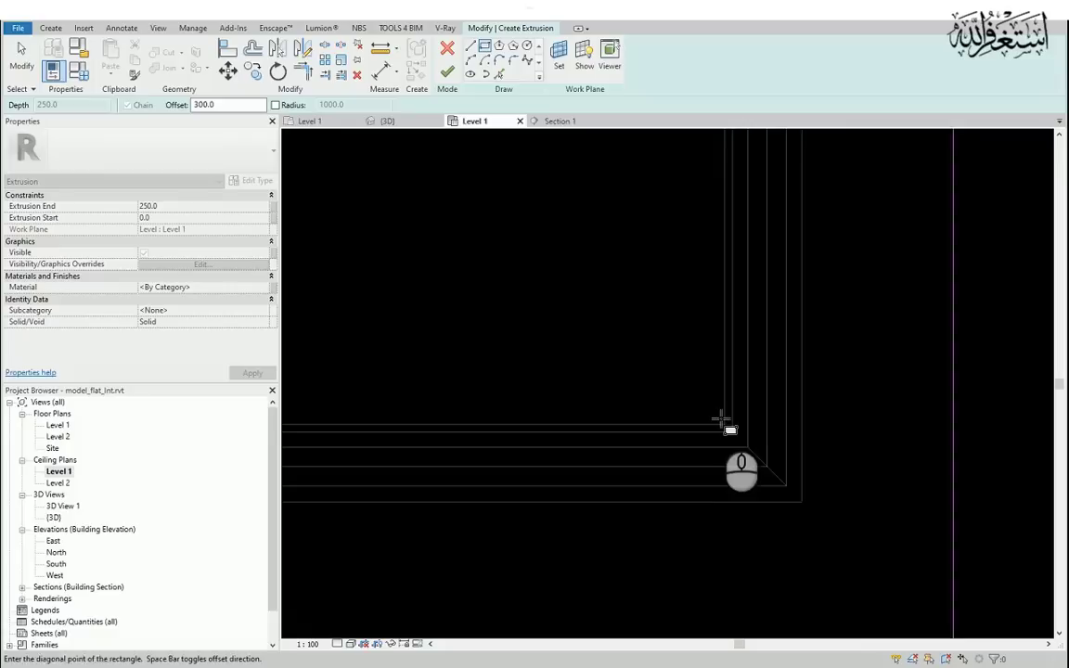
pyautogui.click(723, 425)
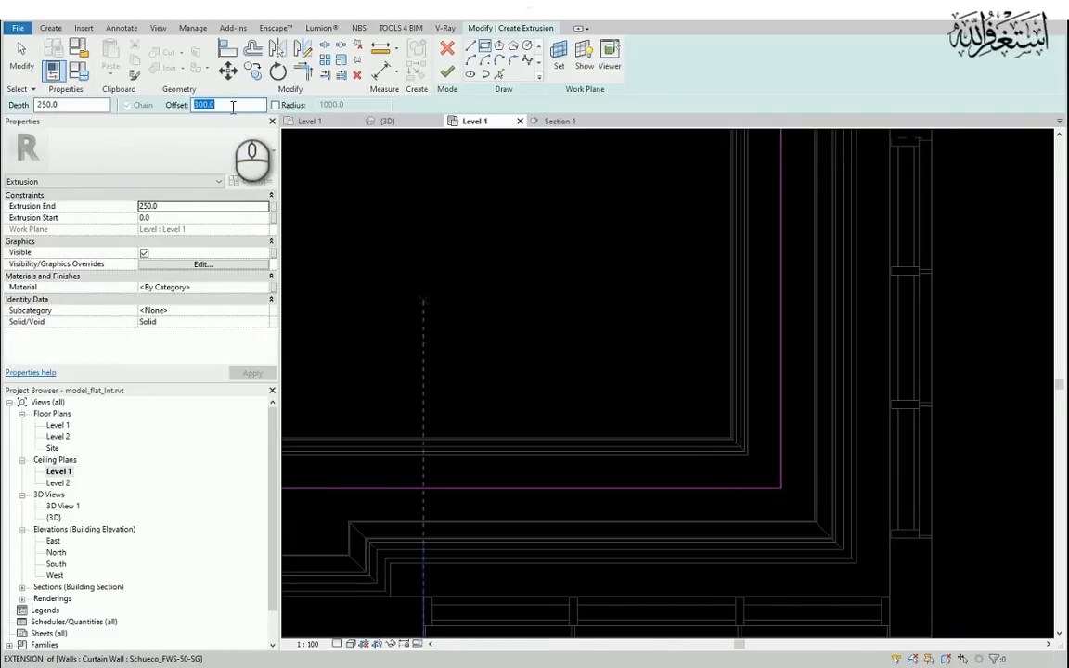
# Sketch a second rectangle offset 20 mm outside the first and finish the extrusion.
pyautogui.click(232, 108)
pyautogui.write('20')
pyautogui.scroll(2, 766, 491)
pyautogui.click(790, 486)
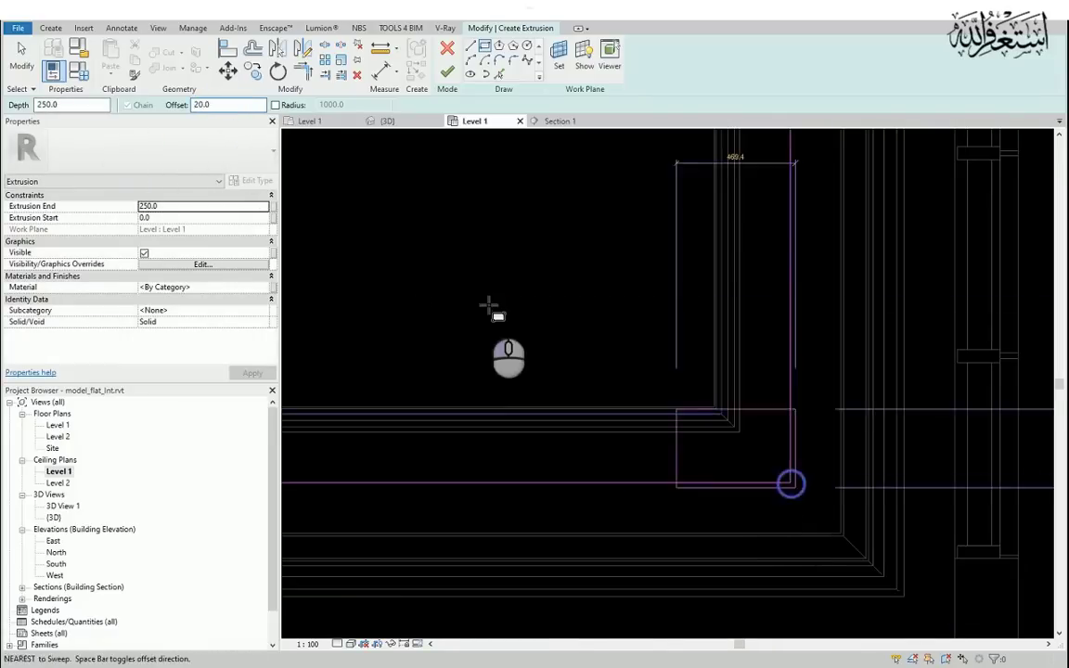
pyautogui.scroll(-5, 767, 487)
pyautogui.scroll(-1, 767, 484)
pyautogui.moveTo(632, 272); pyautogui.dragTo(709, 490, button='middle')
pyautogui.scroll(5, 611, 286)
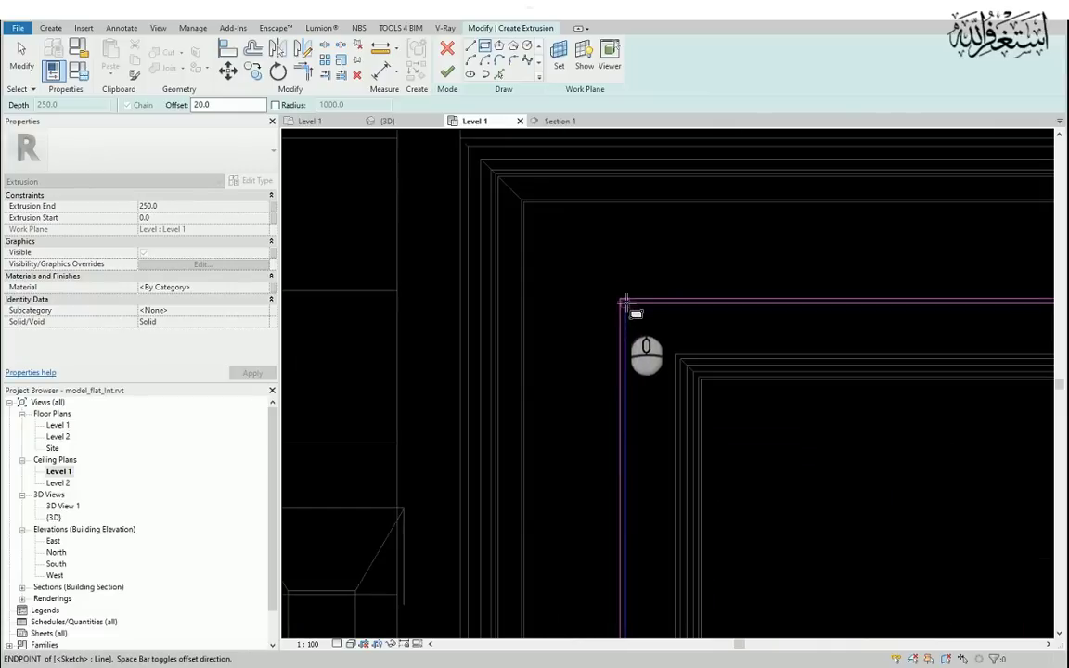
pyautogui.click(625, 302)
pyautogui.click(448, 71)
pyautogui.scroll(-4, 602, 196)
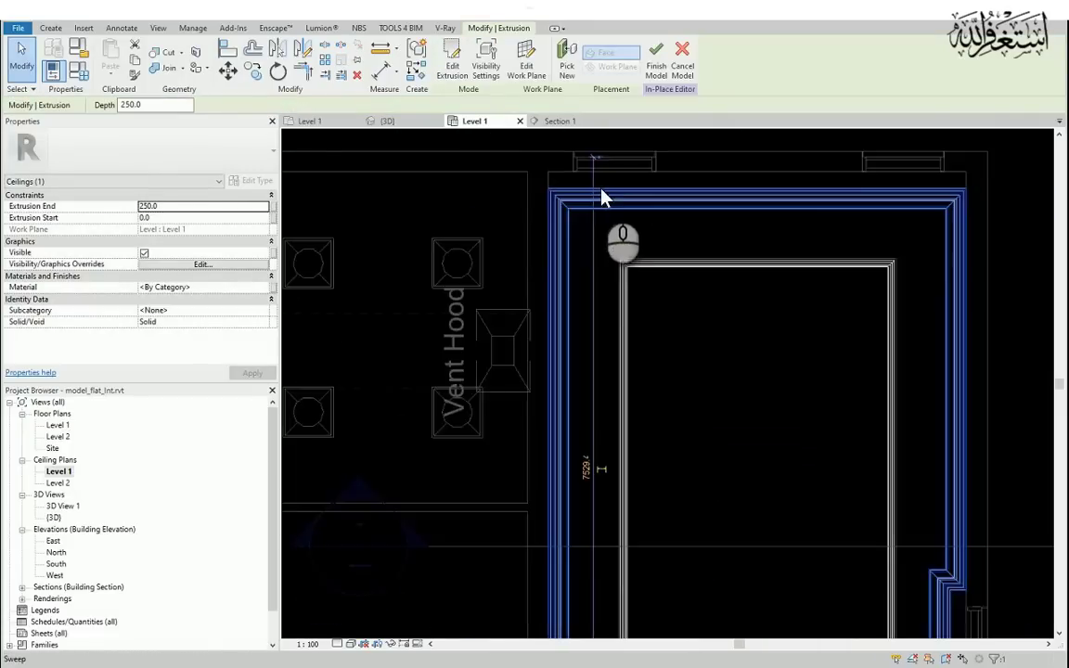
# In Section 1, stretch the new extrusion up so it ends at 3770 mm and starts at 3530 mm.
pyautogui.doubleClick(515, 371)
pyautogui.scroll(-3, 798, 436)
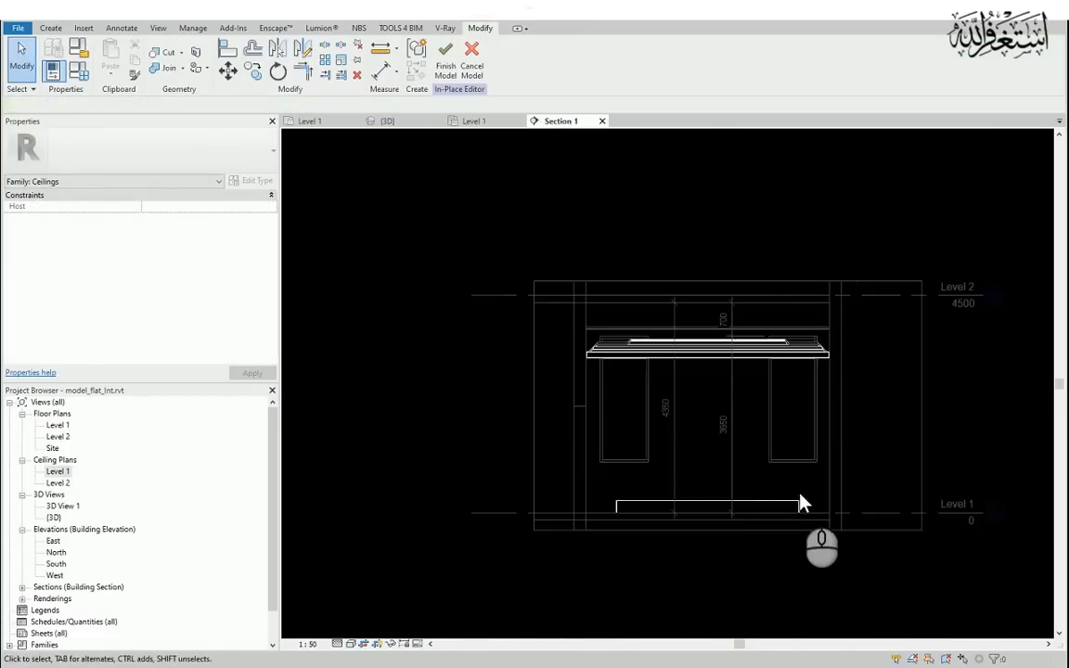
pyautogui.scroll(1, 787, 503)
pyautogui.click(785, 497)
pyautogui.moveTo(672, 384); pyautogui.dragTo(686, 451, button='middle')
pyautogui.moveTo(677, 559); pyautogui.dragTo(688, 301)
pyautogui.moveTo(675, 594); pyautogui.dragTo(685, 325)
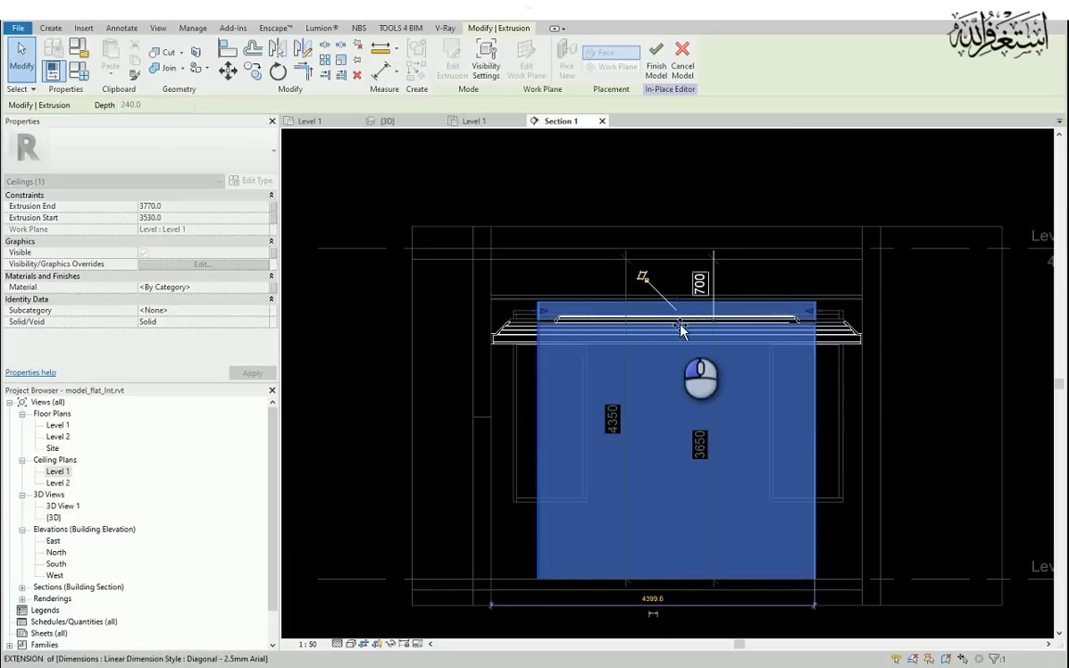
pyautogui.scroll(3, 692, 315)
pyautogui.scroll(3, 599, 296)
pyautogui.scroll(-2, 534, 342)
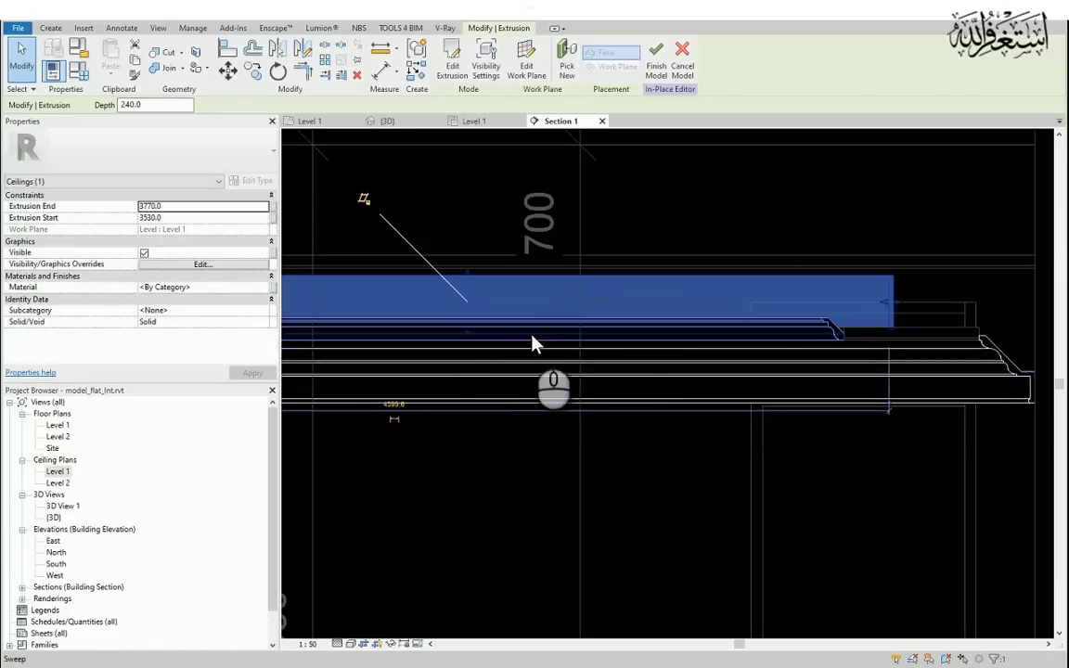
# Lower the extrusion's base to 3500 mm, within the thickness of the plain ceiling band.
pyautogui.scroll(1, 607, 305)
pyautogui.moveTo(449, 336); pyautogui.dragTo(933, 347)
pyautogui.scroll(2, 933, 348)
pyautogui.scroll(-2, 931, 352)
pyautogui.scroll(2, 937, 345)
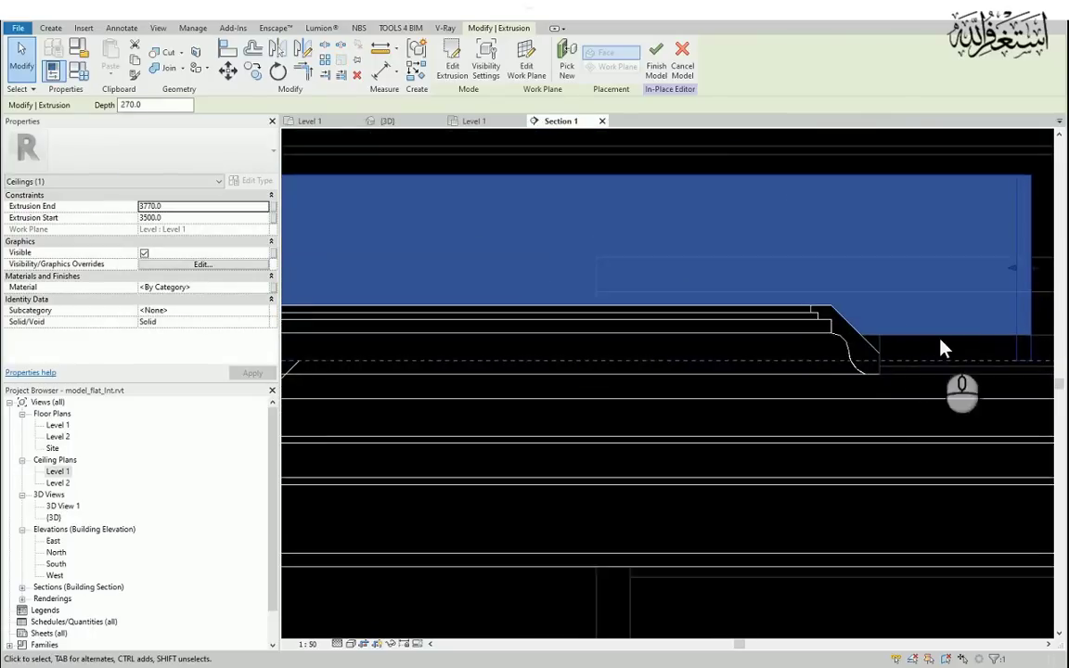
pyautogui.scroll(-2, 891, 362)
pyautogui.scroll(-3, 679, 381)
pyautogui.scroll(2, 510, 314)
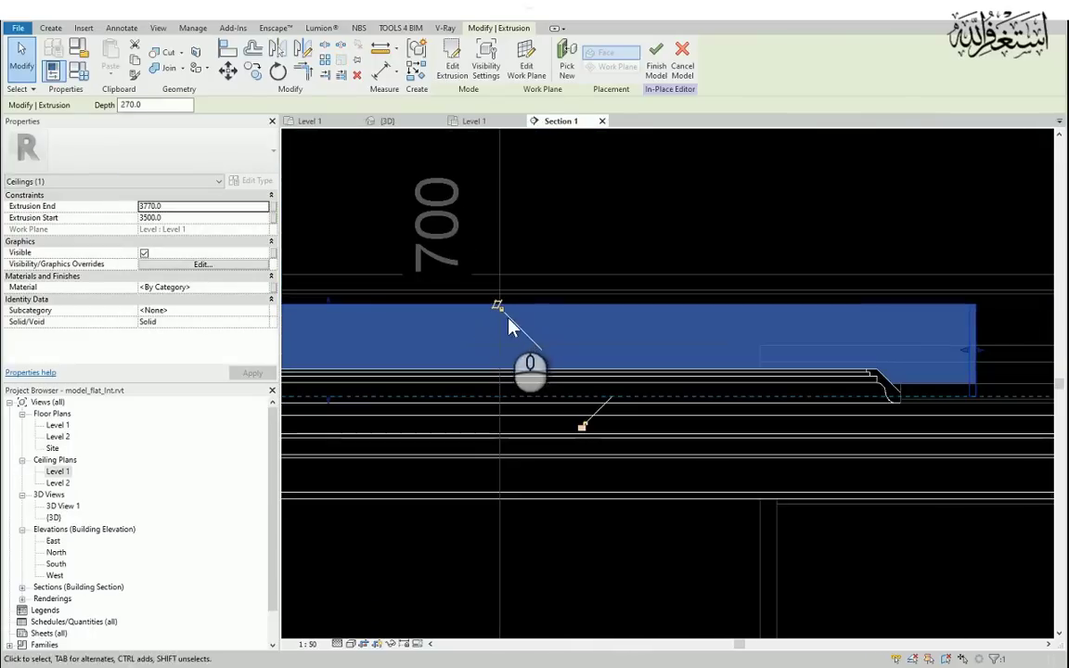
# Raise the extrusion's top to 3800 mm at the upper plain ceiling's underside and lock it there.
pyautogui.moveTo(329, 310); pyautogui.dragTo(334, 296)
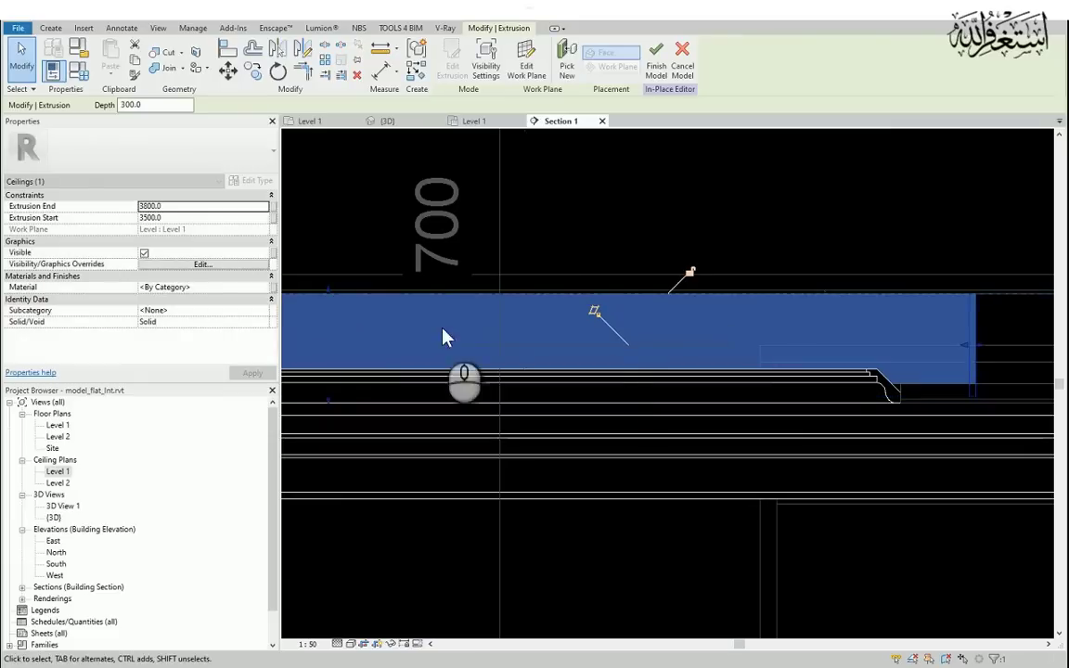
pyautogui.click(758, 219)
pyautogui.click(973, 351)
pyautogui.scroll(-3, 867, 320)
pyautogui.scroll(2, 509, 378)
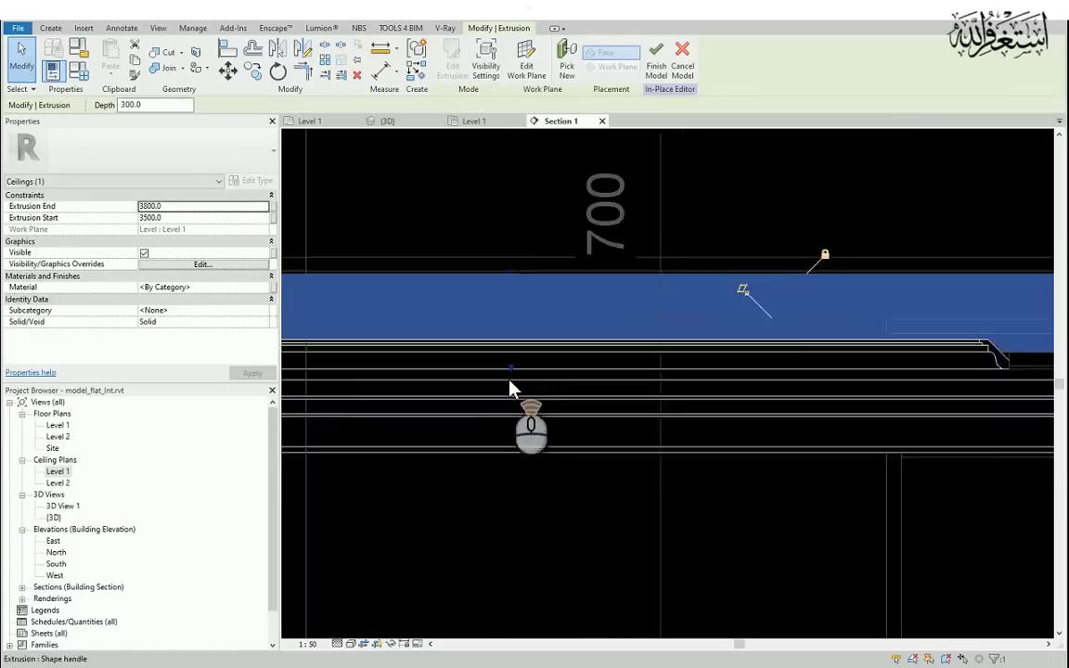
# Raise the upstand extrusion's base to 3537 mm at the top face of the plain ceiling band.
pyautogui.scroll(-4, 509, 380)
pyautogui.scroll(4, 580, 372)
pyautogui.moveTo(581, 372); pyautogui.dragTo(503, 406, button='middle')
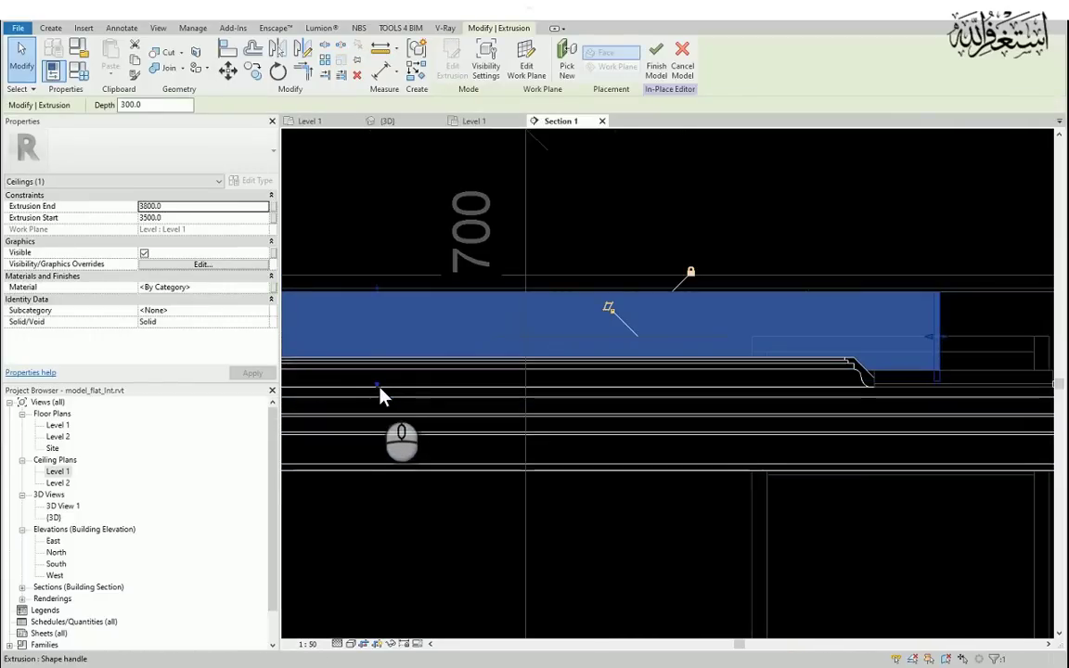
pyautogui.moveTo(378, 386); pyautogui.dragTo(971, 362)
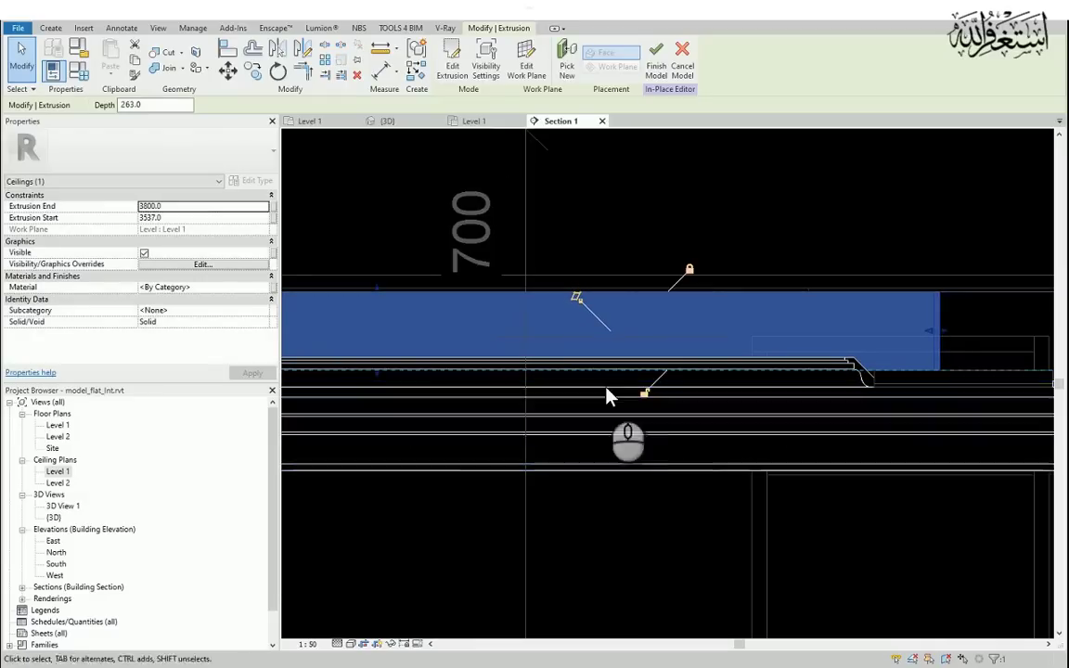
pyautogui.scroll(-4, 646, 401)
pyautogui.click(702, 461)
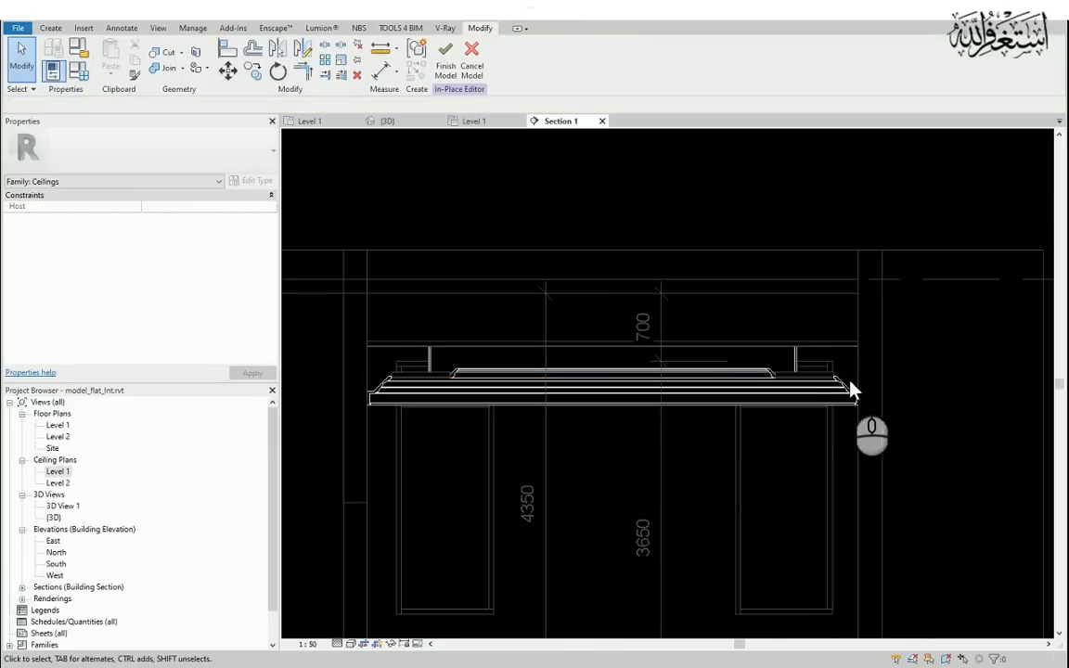
# Finish the in-place ceiling model containing the upstand.
pyautogui.click(800, 367)
pyautogui.scroll(-3, 720, 375)
pyautogui.click(612, 388)
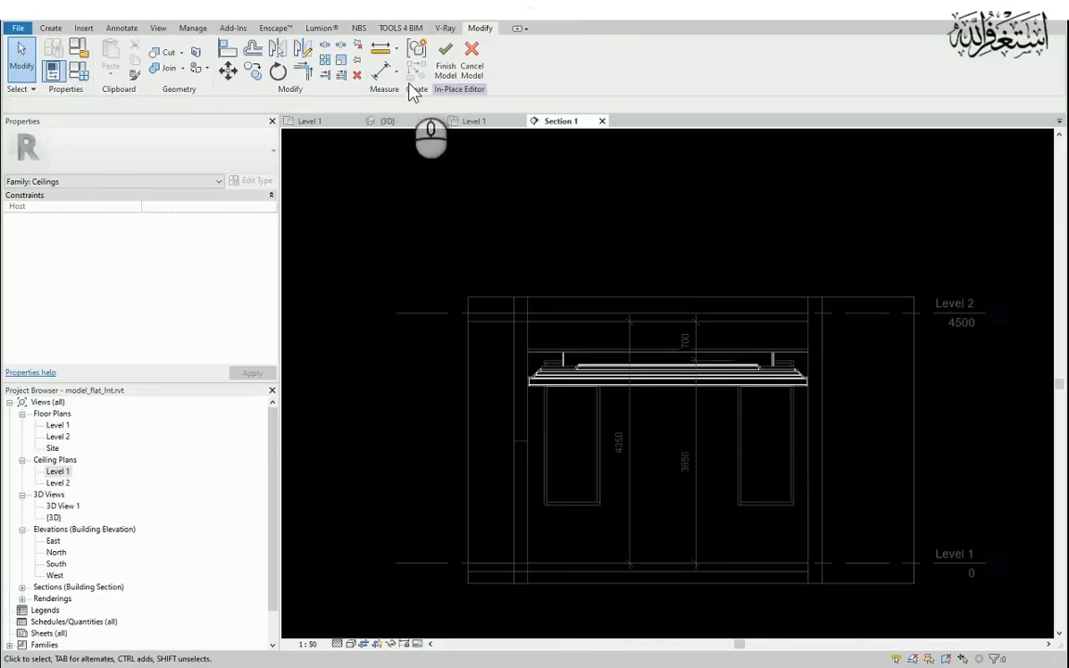
pyautogui.click(444, 67)
# In the Level 1 ceiling plan, shorten Section 1's view depth and shift its cut line farther south through the east room.
pyautogui.scroll(5, 785, 249)
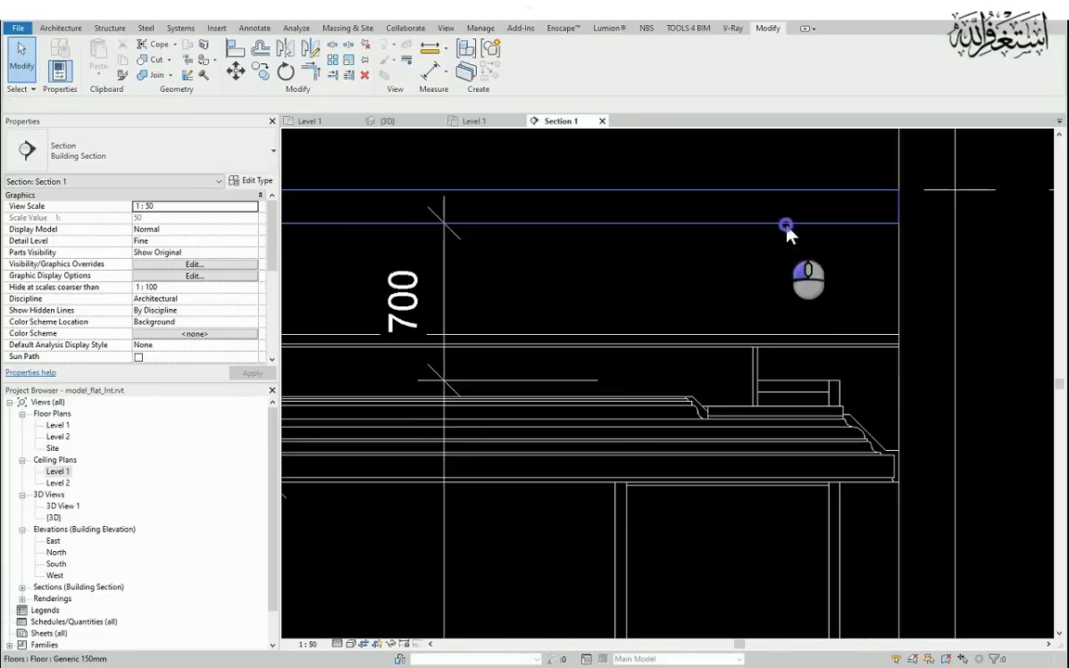
pyautogui.scroll(-3, 844, 406)
pyautogui.doubleClick(58, 471)
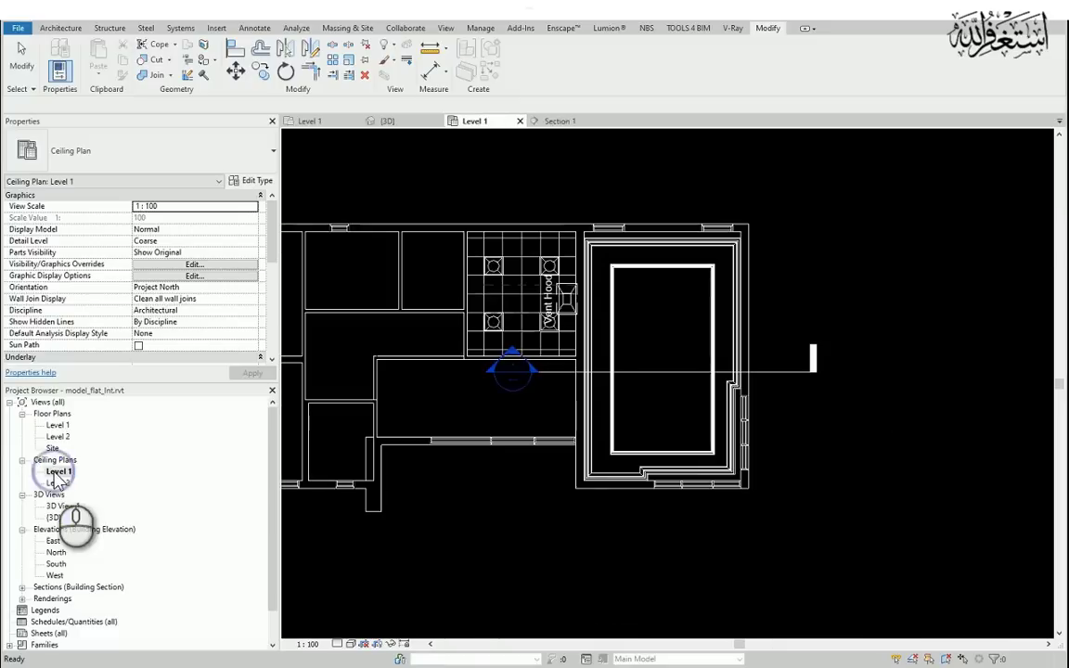
pyautogui.click(615, 372)
pyautogui.scroll(2, 685, 242)
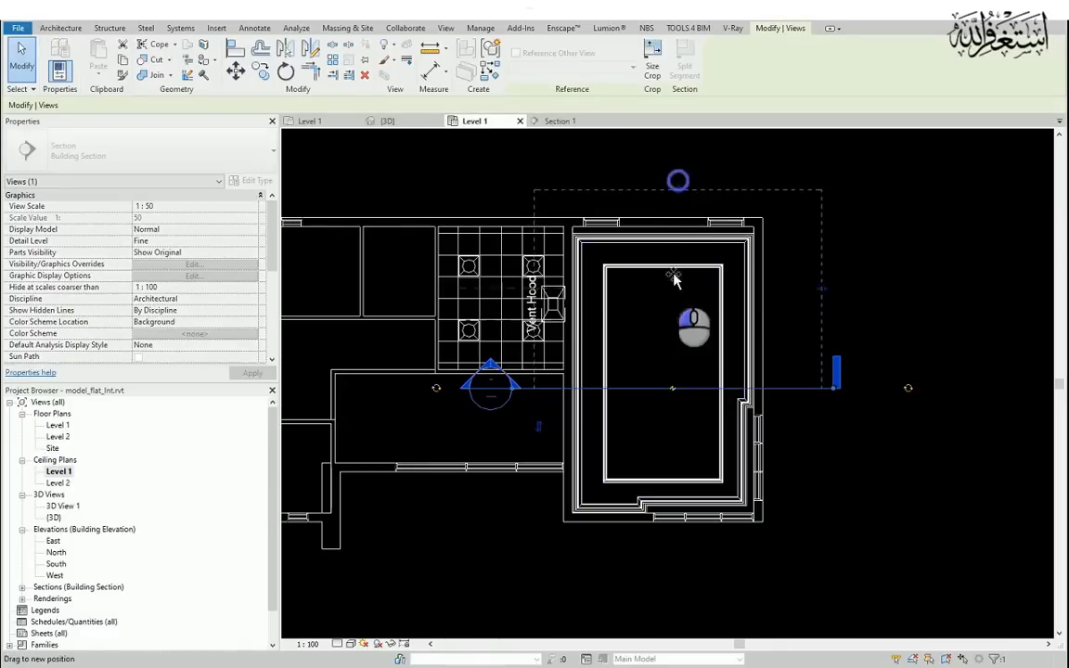
pyautogui.click(642, 437)
# Open Section 1 and examine how the upstand, plain ceiling band and mouldings meet.
pyautogui.doubleClick(489, 382)
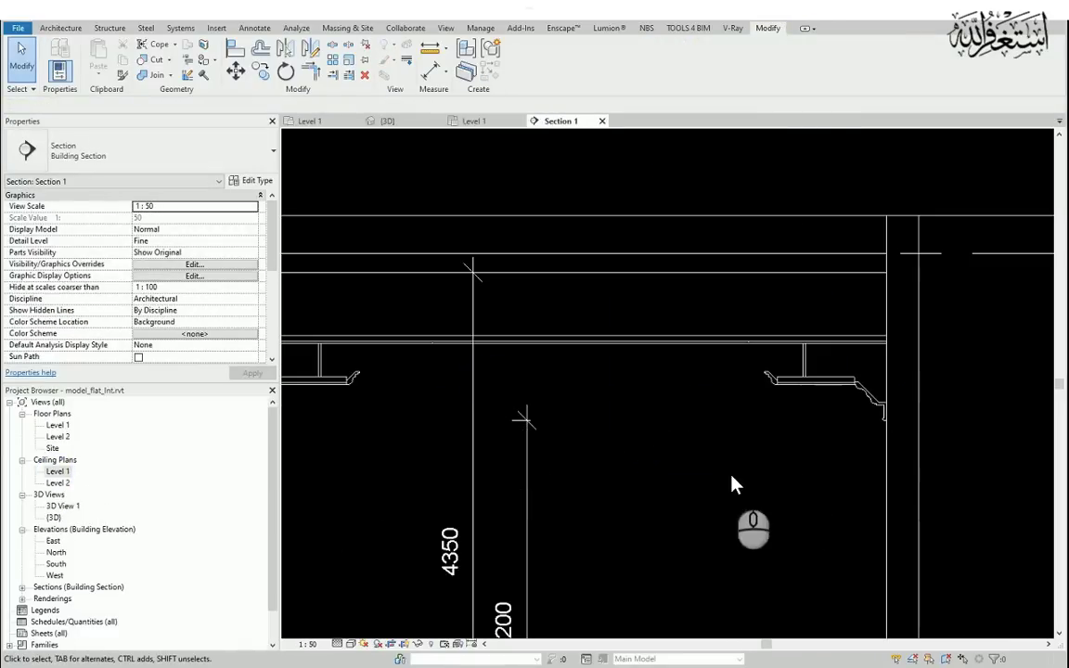
pyautogui.scroll(3, 855, 334)
pyautogui.scroll(2, 855, 334)
pyautogui.click(768, 438)
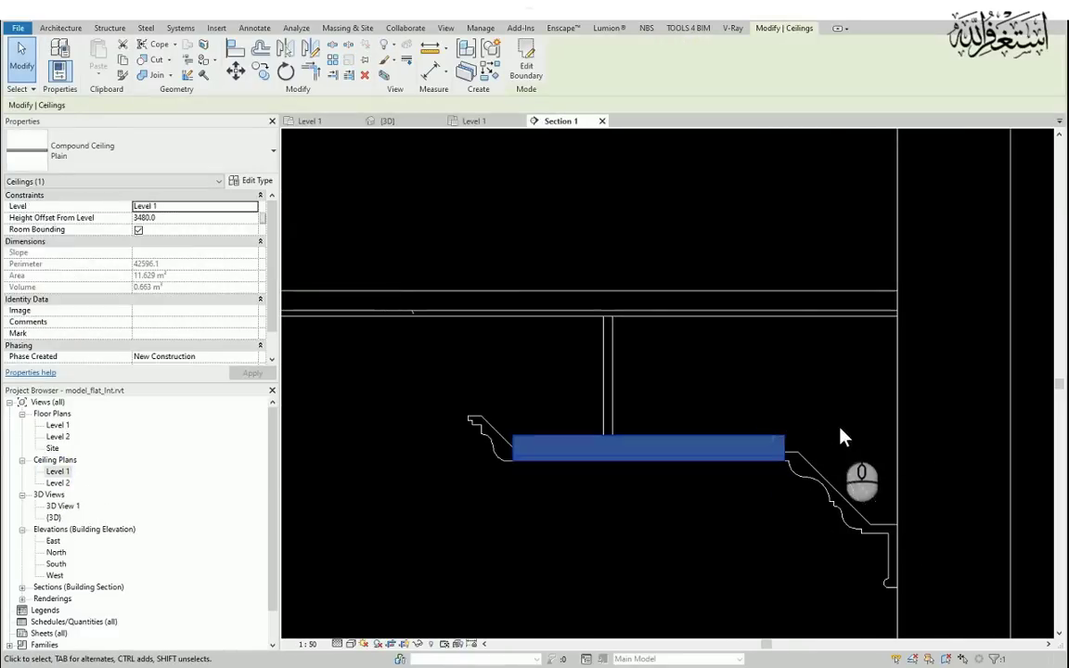
pyautogui.click(761, 470)
pyautogui.scroll(-5, 807, 501)
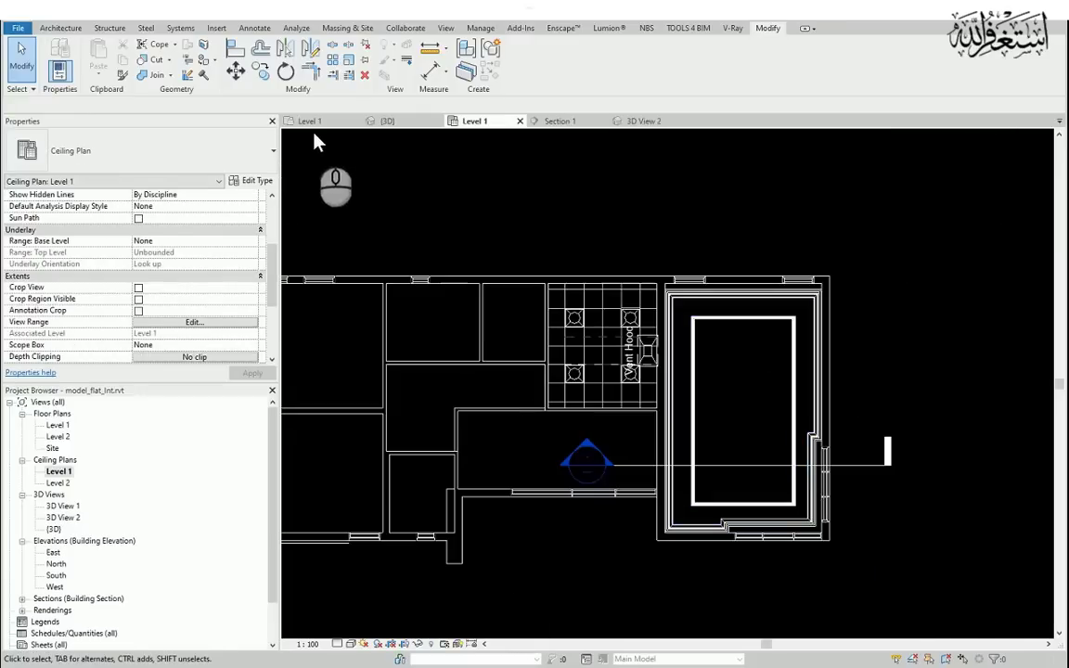
# Place a perspective camera in the east room's northwest corner on the ceiling plan, aimed beyond the southeast corner.
pyautogui.click(247, 11)
pyautogui.click(260, 42)
pyautogui.scroll(2, 661, 296)
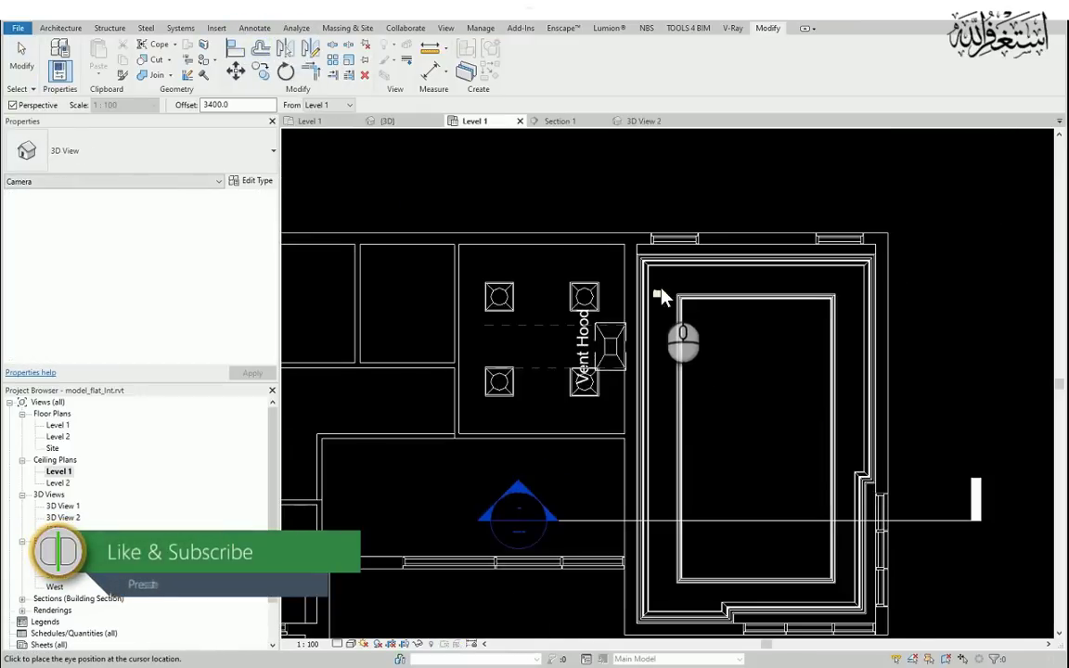
pyautogui.scroll(-1, 657, 278)
pyautogui.click(657, 275)
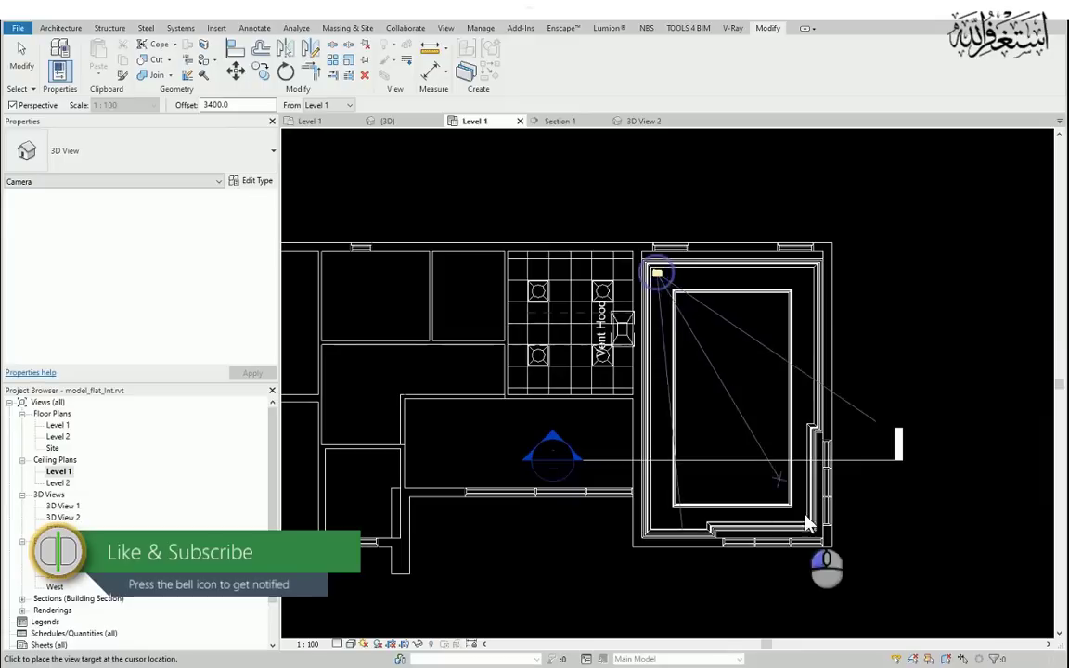
pyautogui.click(864, 608)
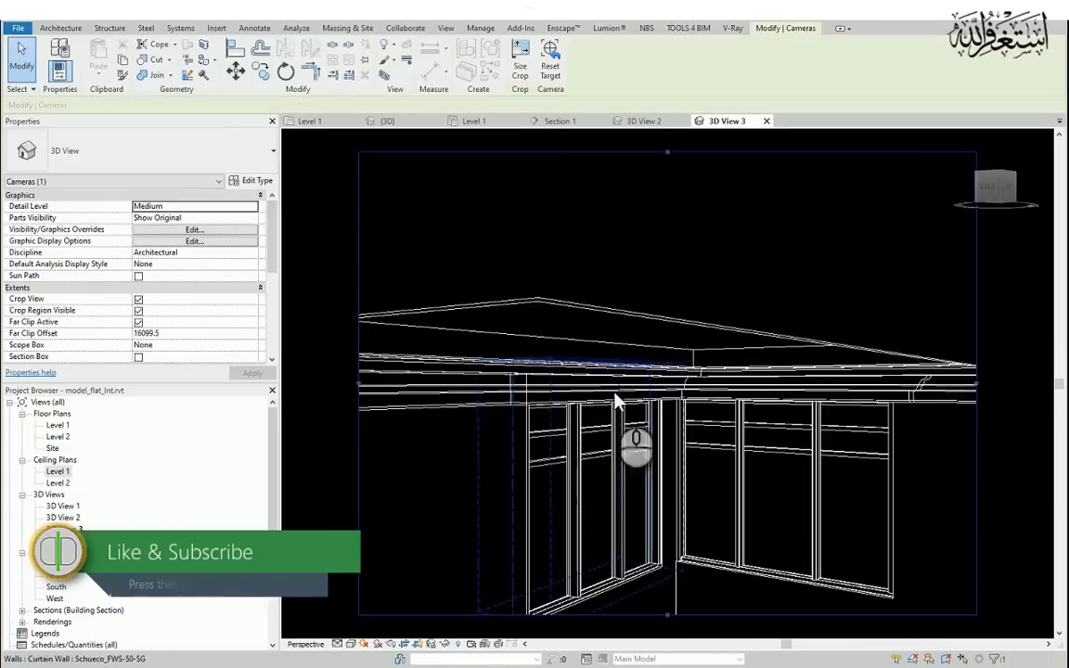
# Set both the eye elevation and the target elevation of the new camera view to 1650 mm.
pyautogui.scroll(-2, 632, 382)
pyautogui.scroll(-3, 169, 300)
pyautogui.click(172, 265)
pyautogui.write('1650')
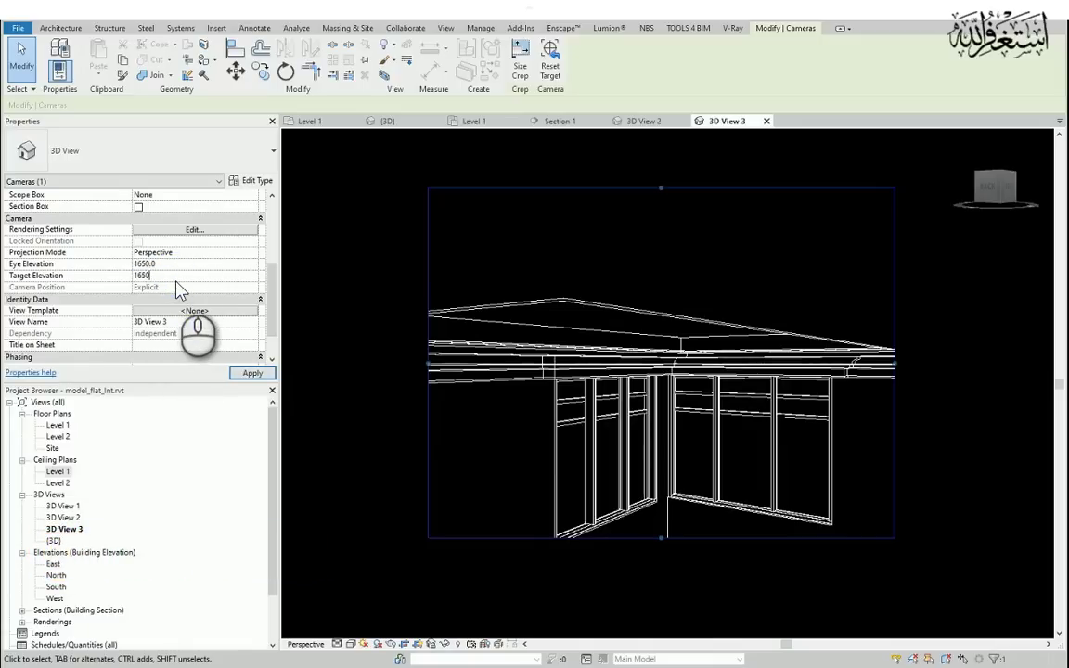
pyautogui.write('1650')
pyautogui.press('Return')
# Enlarge the camera view's crop region on both sides and upward to show more of the ceiling.
pyautogui.scroll(-2, 654, 408)
pyautogui.moveTo(511, 388); pyautogui.dragTo(456, 390)
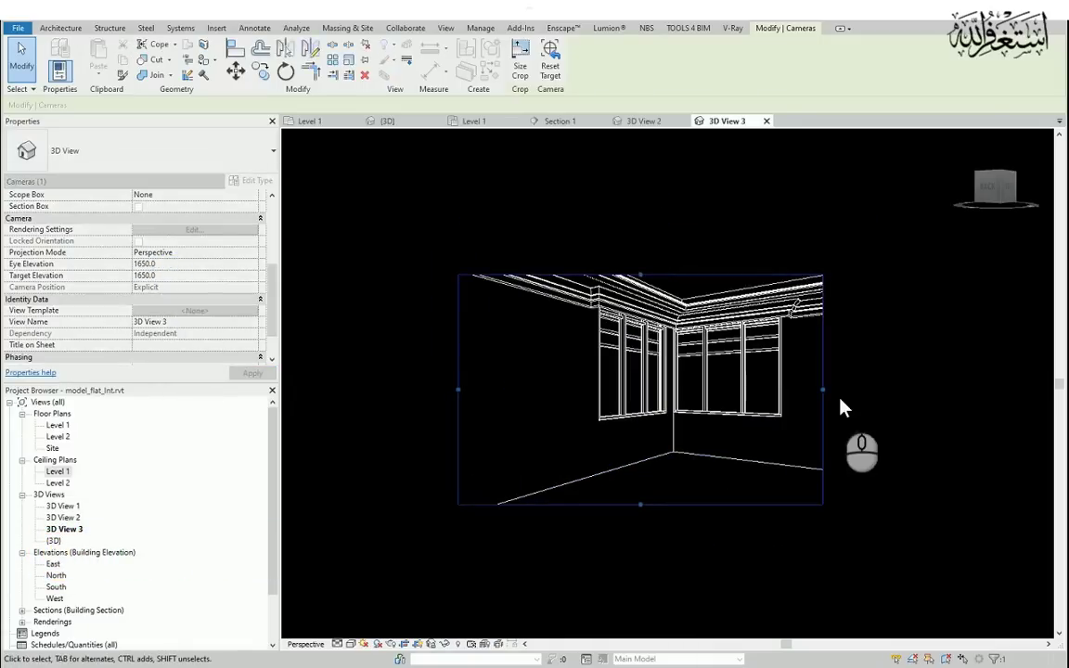
pyautogui.moveTo(821, 389); pyautogui.dragTo(908, 403)
pyautogui.moveTo(684, 274); pyautogui.dragTo(677, 232)
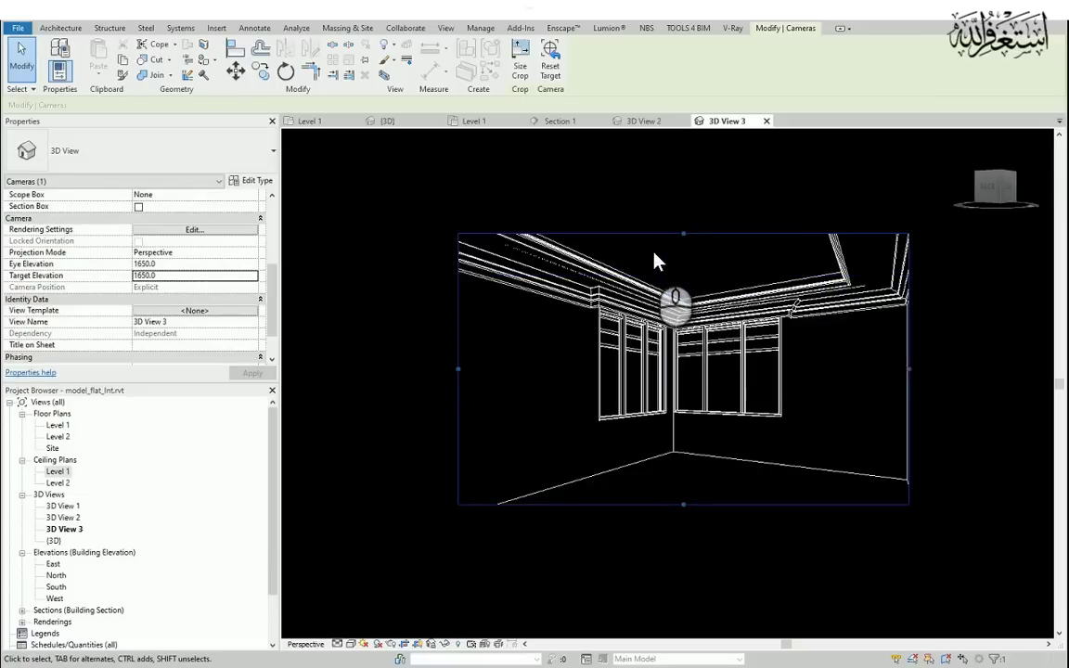
pyautogui.scroll(3, 694, 334)
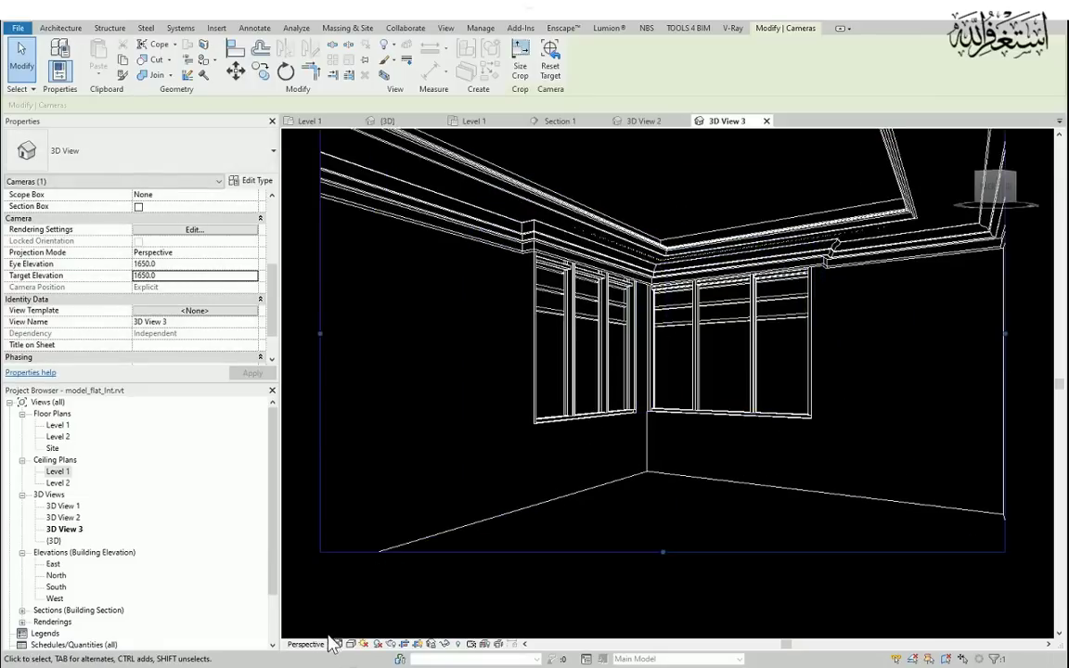
# Set the camera view's visual style to Shaded.
pyautogui.click(350, 643)
pyautogui.click(380, 591)
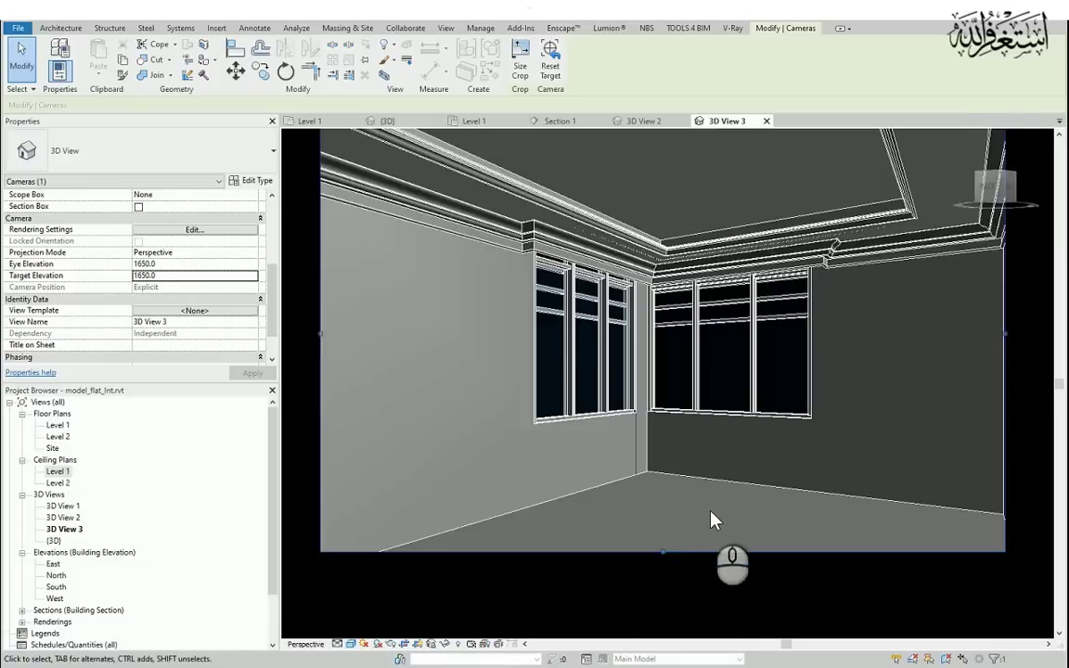
pyautogui.scroll(-2, 714, 511)
pyautogui.scroll(-1, 866, 515)
pyautogui.scroll(1, 946, 440)
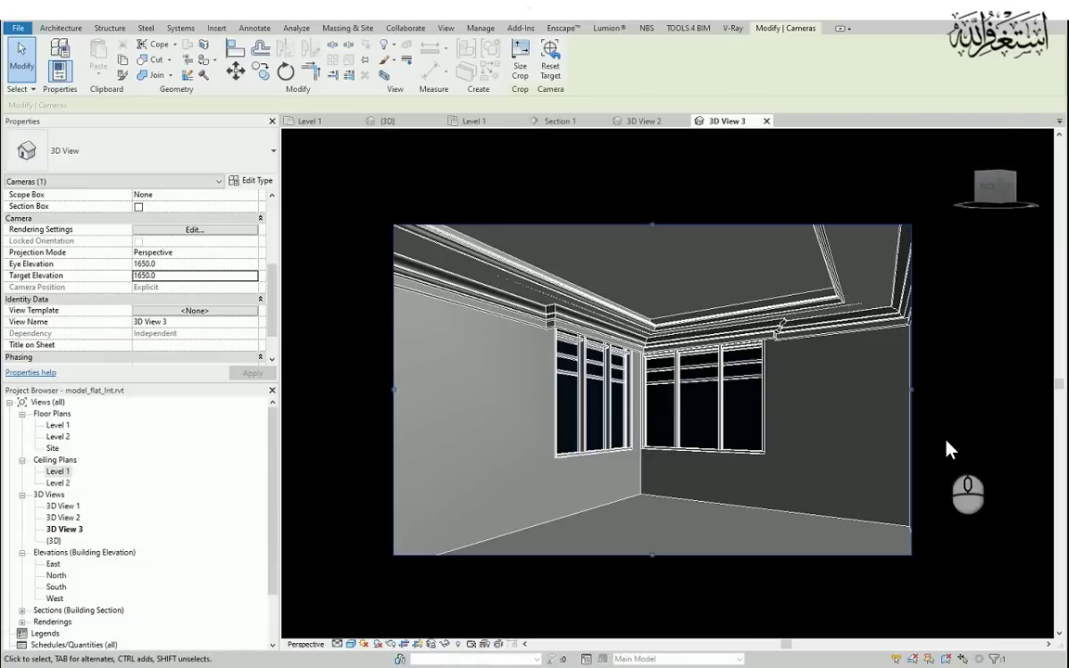
# Try the Consistent Colors visual style on the camera view and switch back to Shaded.
pyautogui.click(350, 643)
pyautogui.click(382, 603)
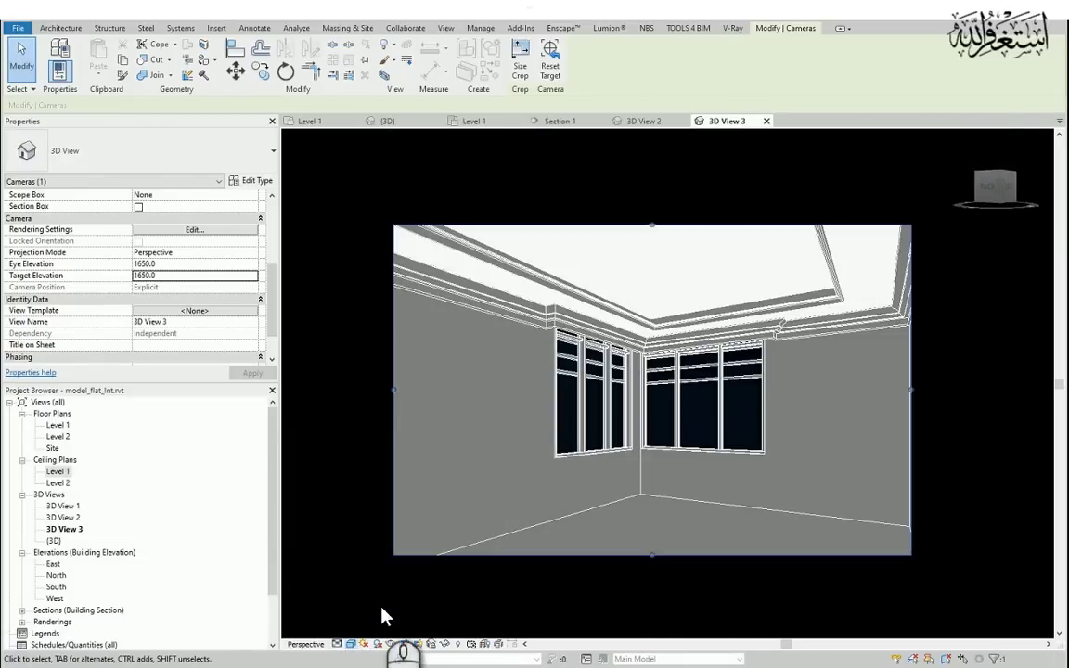
pyautogui.click(349, 644)
pyautogui.click(380, 591)
pyautogui.click(312, 533)
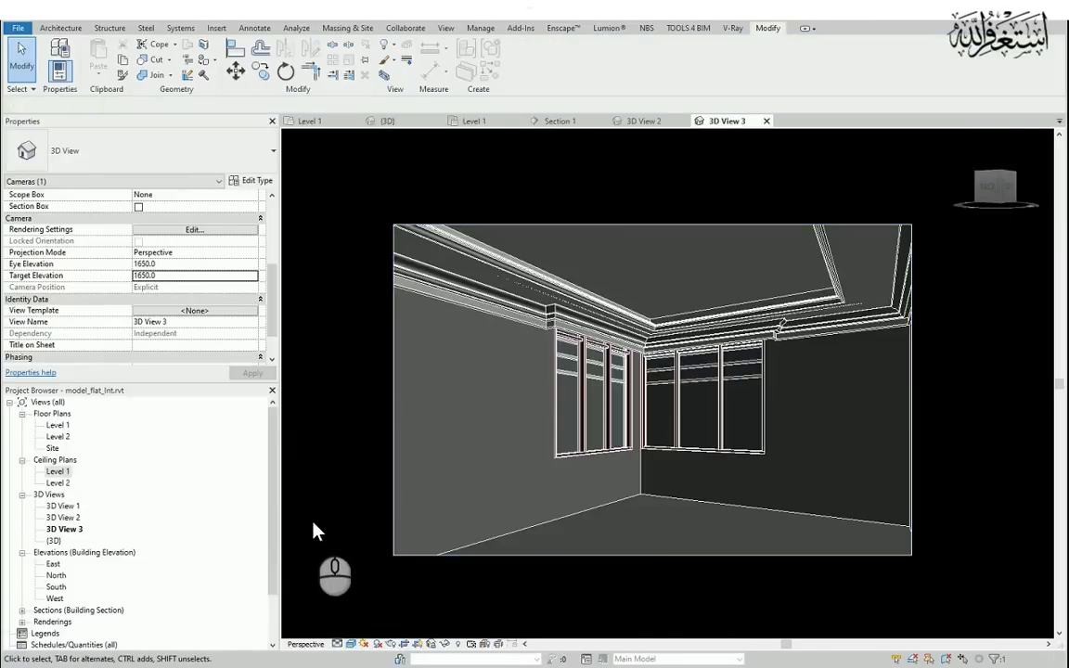
pyautogui.moveTo(982, 524)
pyautogui.mouseDown(button='middle')
pyautogui.moveTo(995, 536)
pyautogui.moveTo(985, 535)
pyautogui.mouseUp(button='middle')
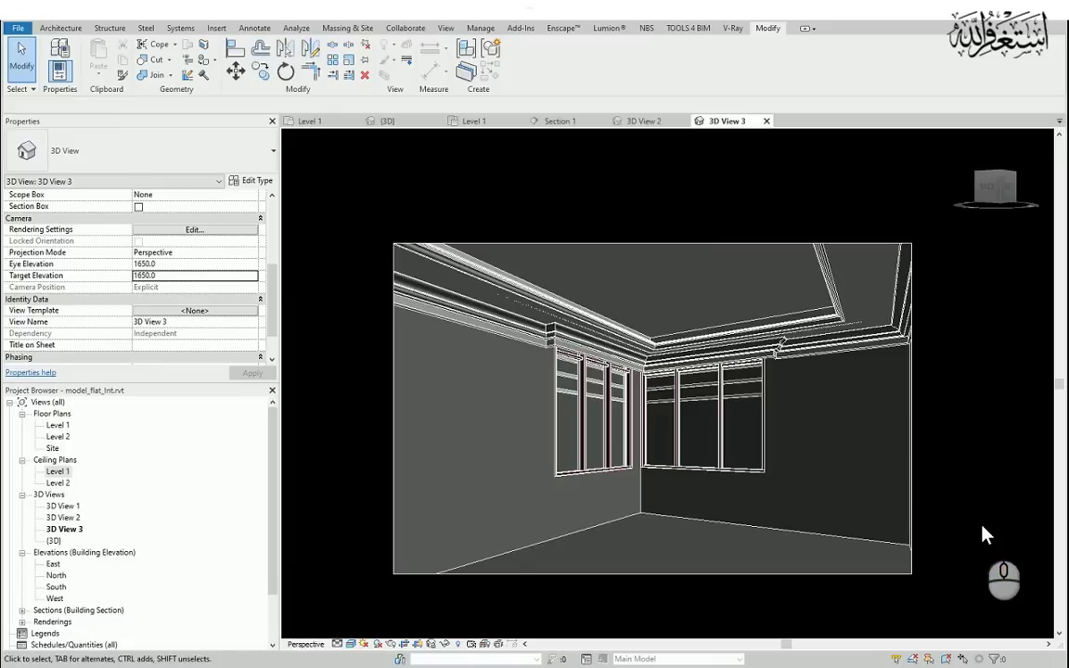